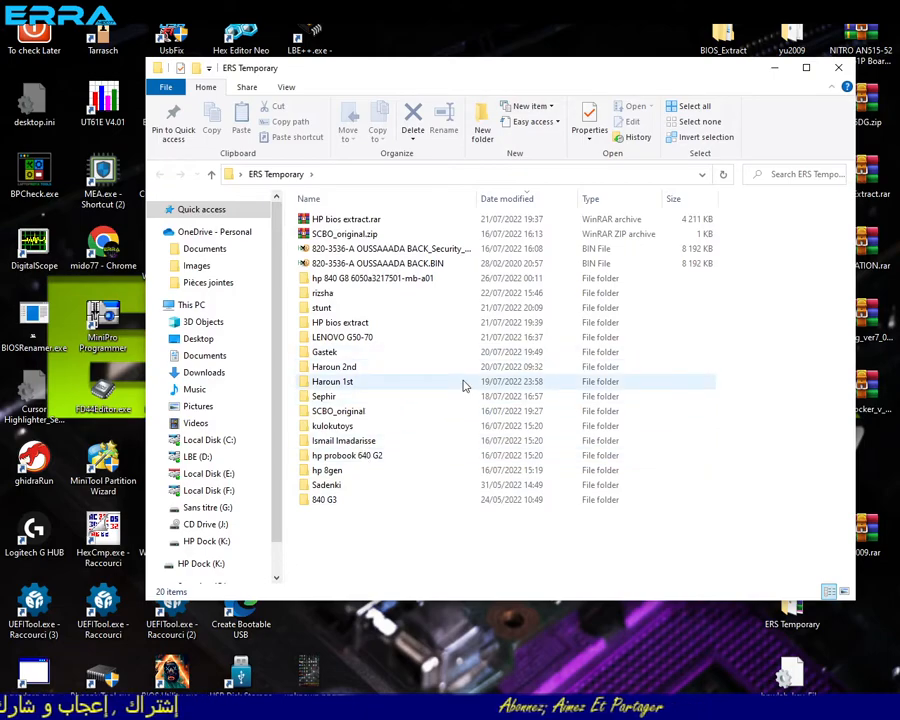
# - Open the folder "hp 840 G8 6050a3217501-mb-a01" inside ERS Temporary
pyautogui.moveTo(463, 385)
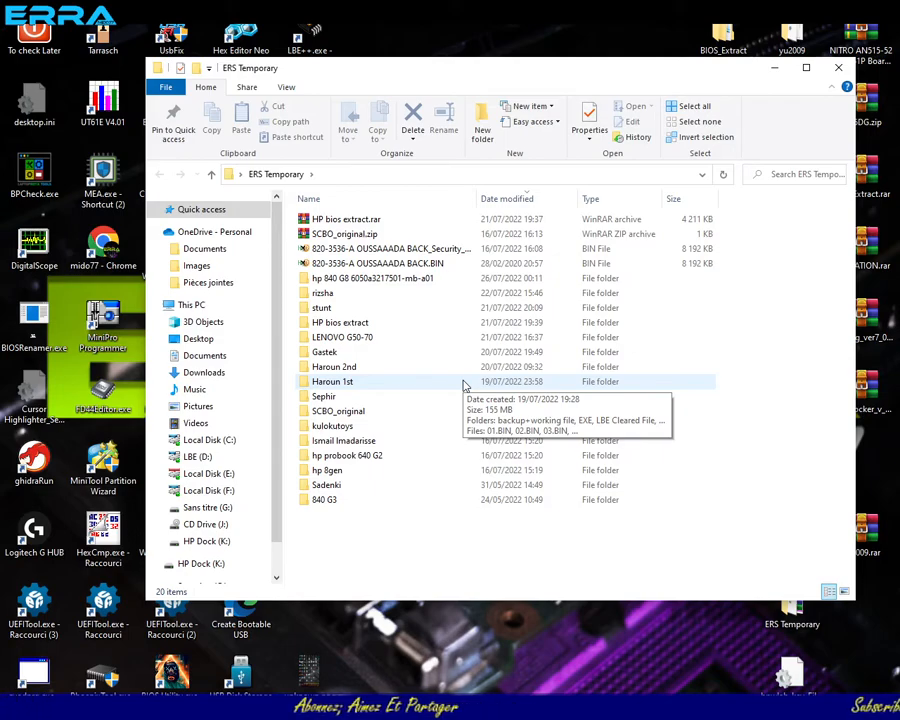
pyautogui.click(340, 280)
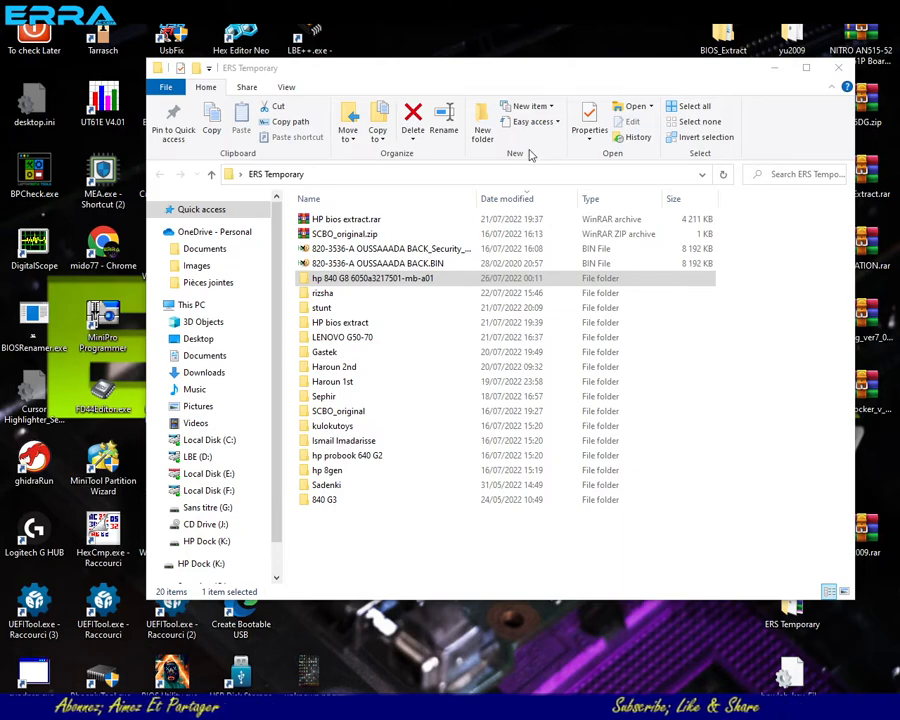
pyautogui.click(322, 283)
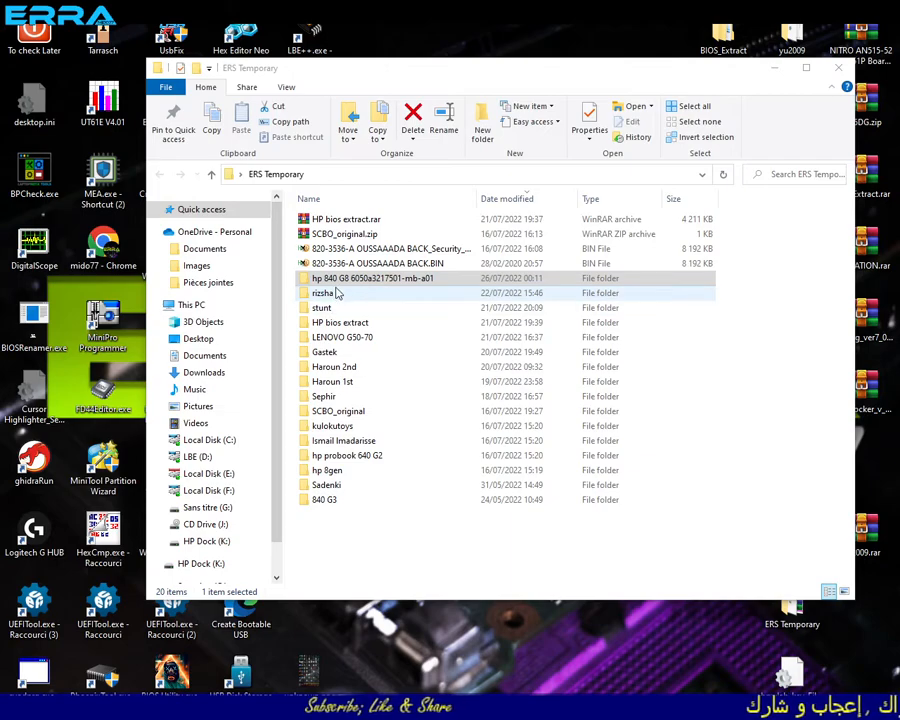
pyautogui.doubleClick(345, 278)
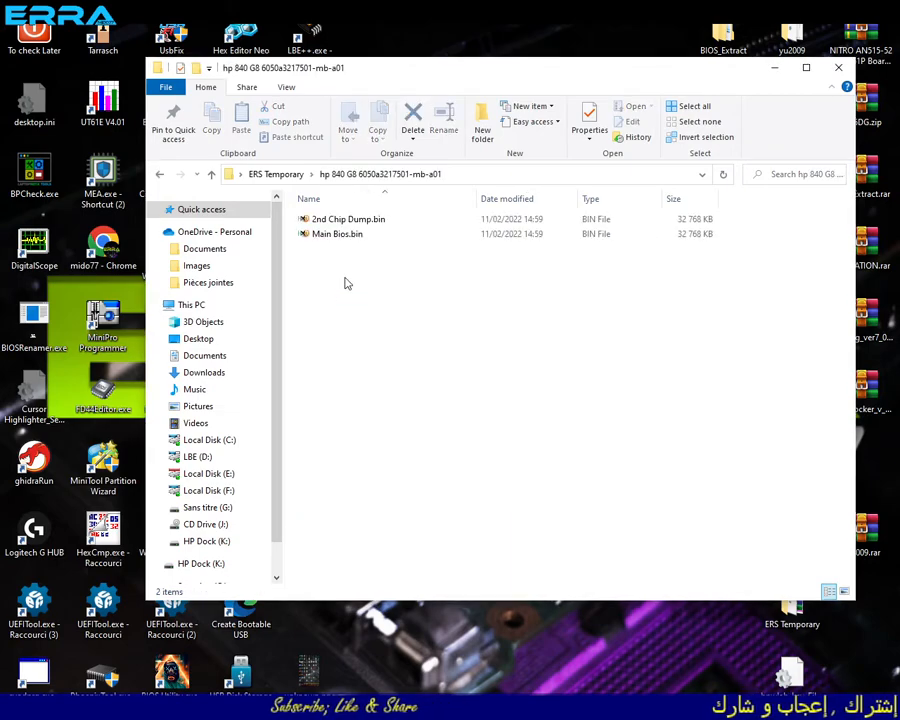
pyautogui.moveTo(388, 262); pyautogui.dragTo(317, 228)
pyautogui.click(326, 235)
pyautogui.click(342, 220)
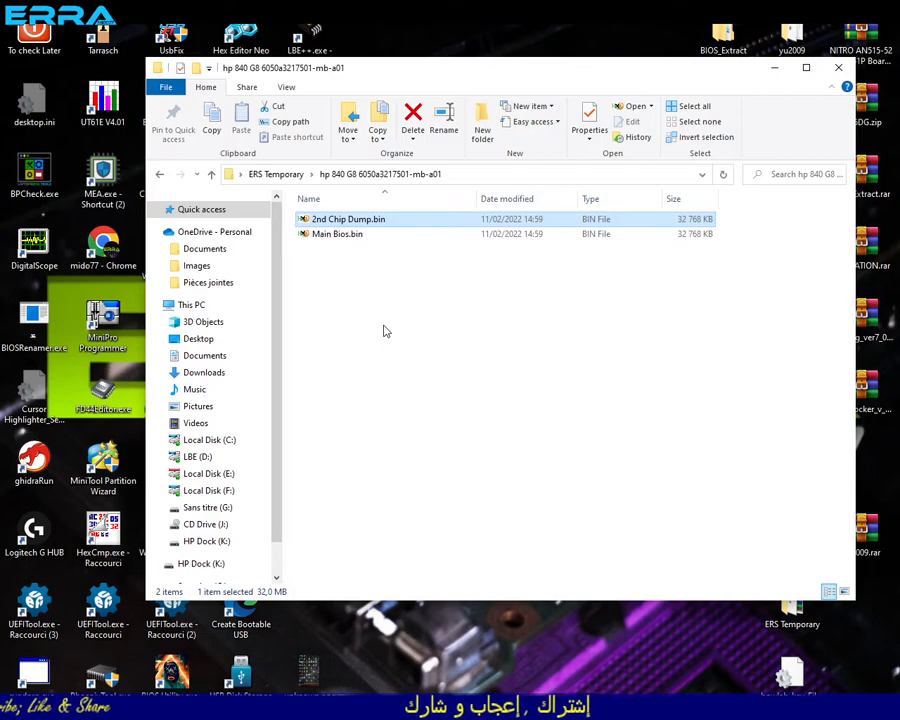
pyautogui.moveTo(381, 283); pyautogui.dragTo(306, 232)
pyautogui.click(336, 253)
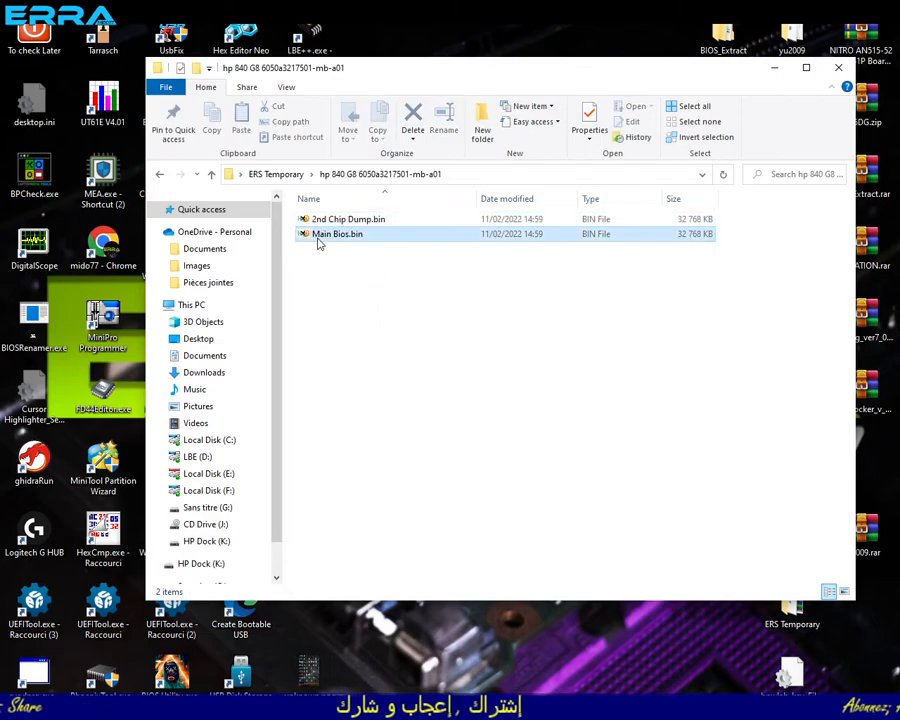
# - Open Main Bios.bin in the HxD hex editor, examine the data at its beginning and end, and close the editor
pyautogui.doubleClick(317, 236)
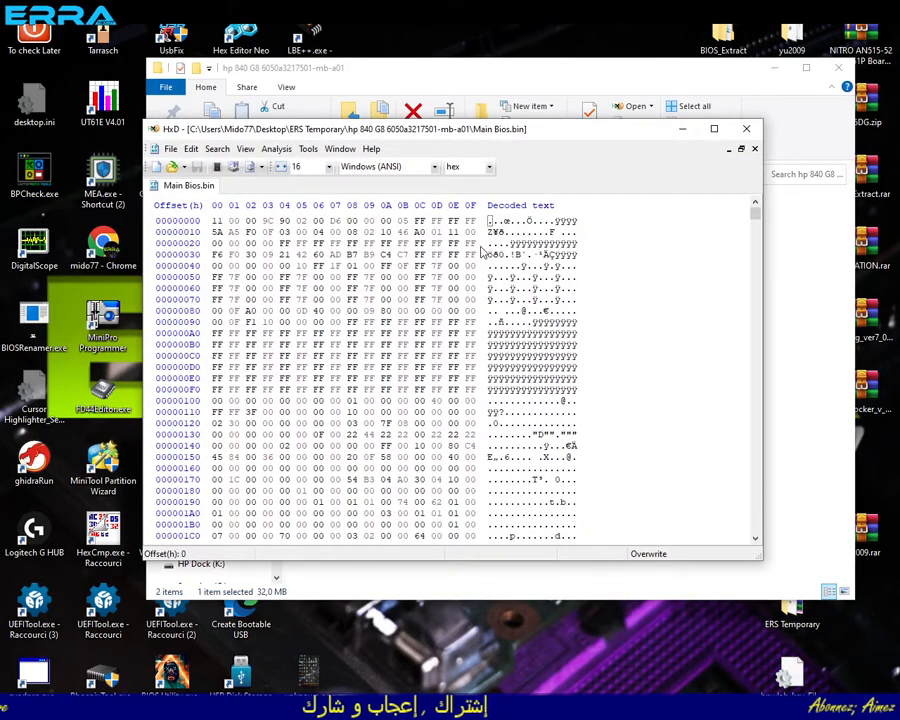
pyautogui.moveTo(214, 220); pyautogui.dragTo(368, 356)
pyautogui.moveTo(755, 212); pyautogui.dragTo(760, 545)
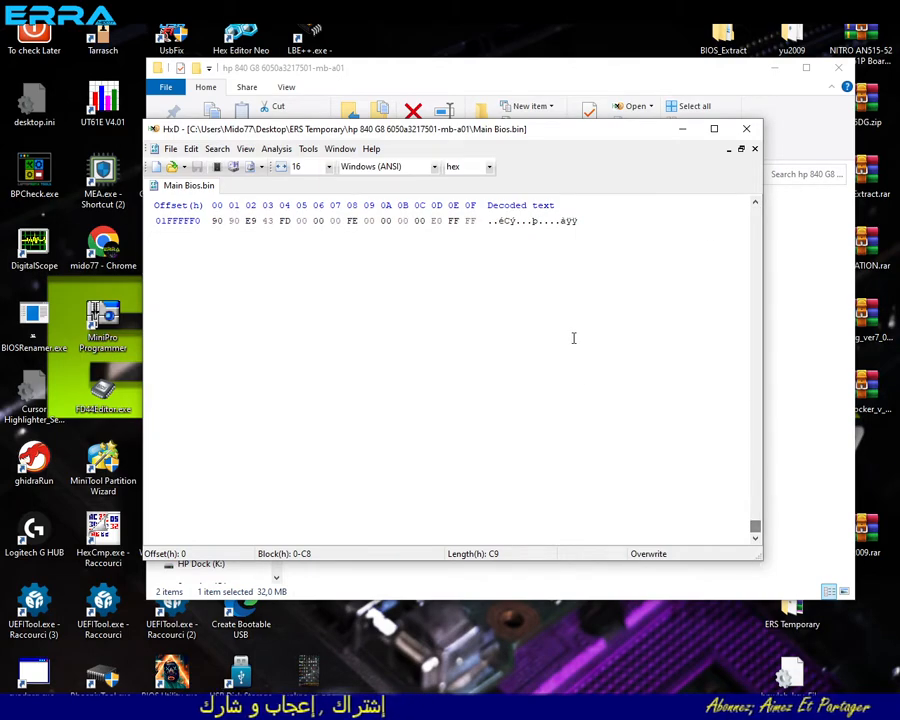
pyautogui.scroll(4, 476, 355)
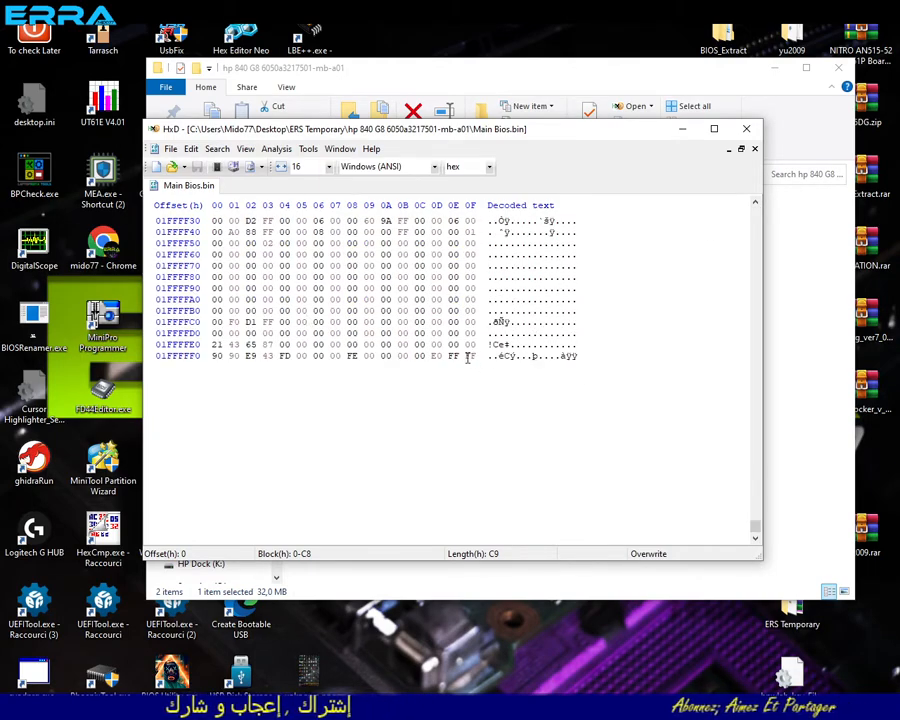
pyautogui.moveTo(477, 355); pyautogui.dragTo(398, 322)
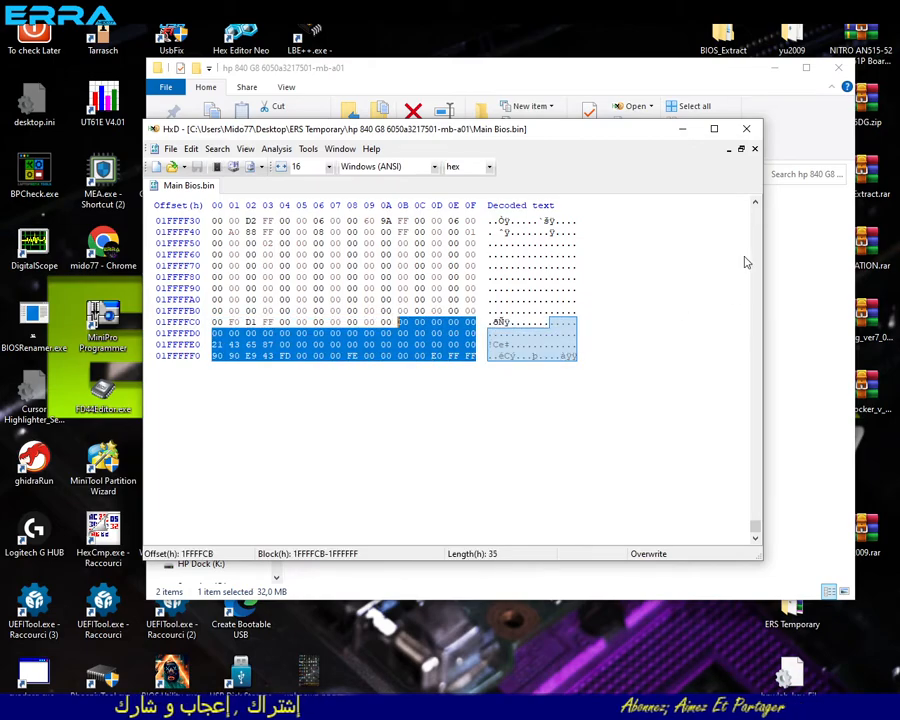
pyautogui.click(746, 128)
# - Run Main Bios.bin through BPCheck.exe to read its partition layout, and close the tool
pyautogui.moveTo(305, 236); pyautogui.dragTo(22, 182)
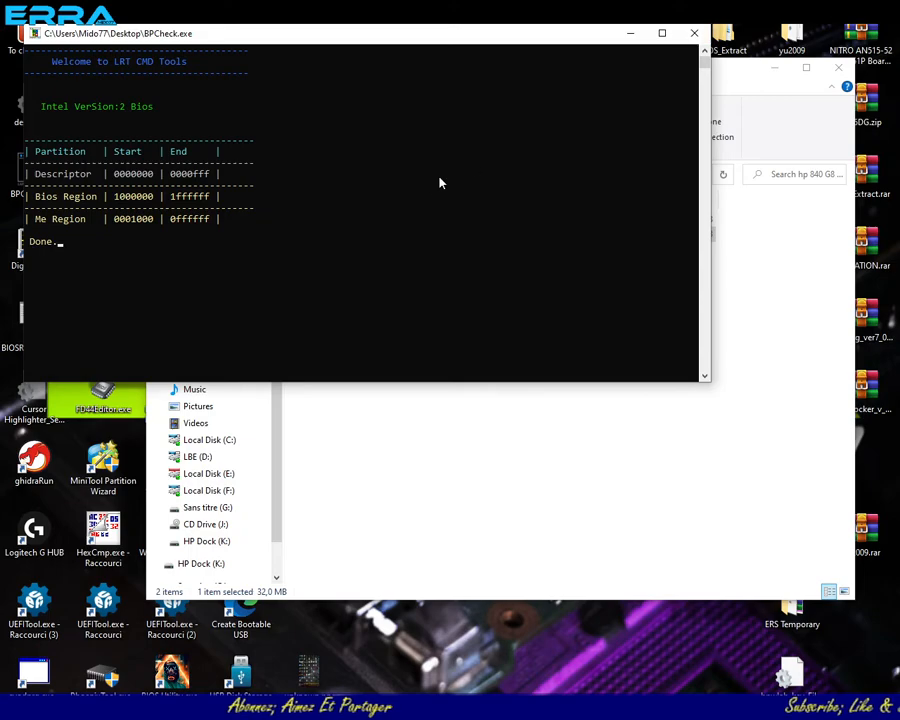
pyautogui.click(694, 37)
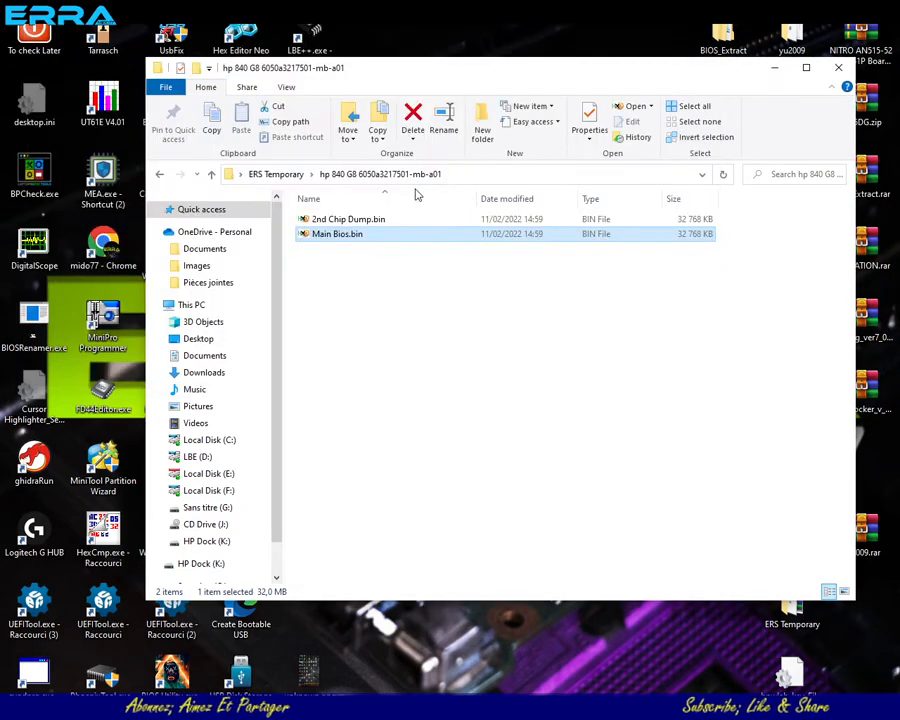
# - Open 2nd Chip Dump.bin in HxD, examine its beginning and end, close the file and get HxD out of the way
pyautogui.click(362, 220)
pyautogui.doubleClick(365, 222)
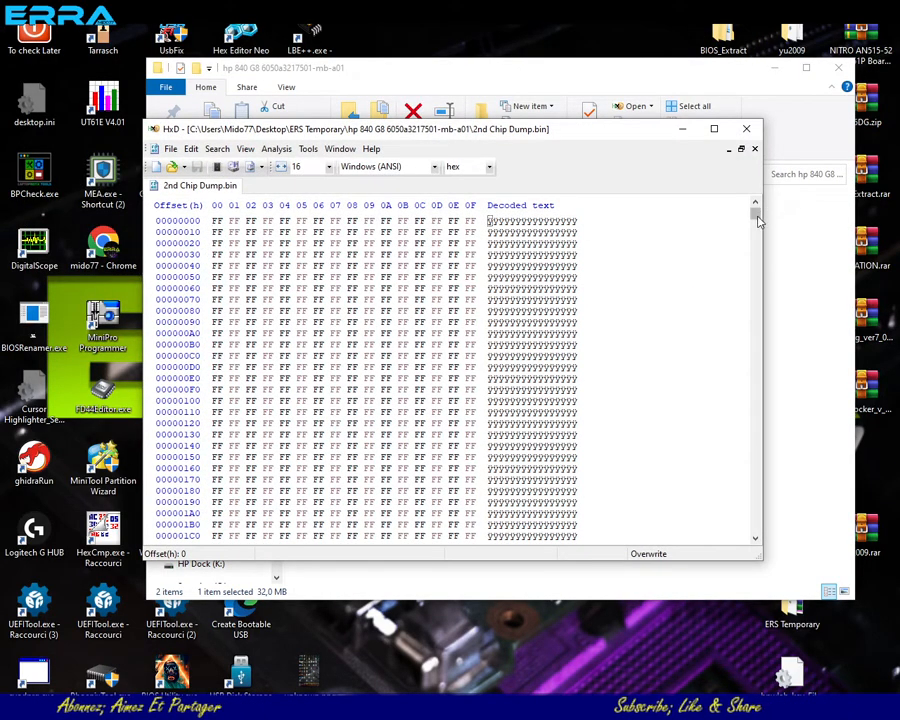
pyautogui.moveTo(758, 222); pyautogui.dragTo(758, 530)
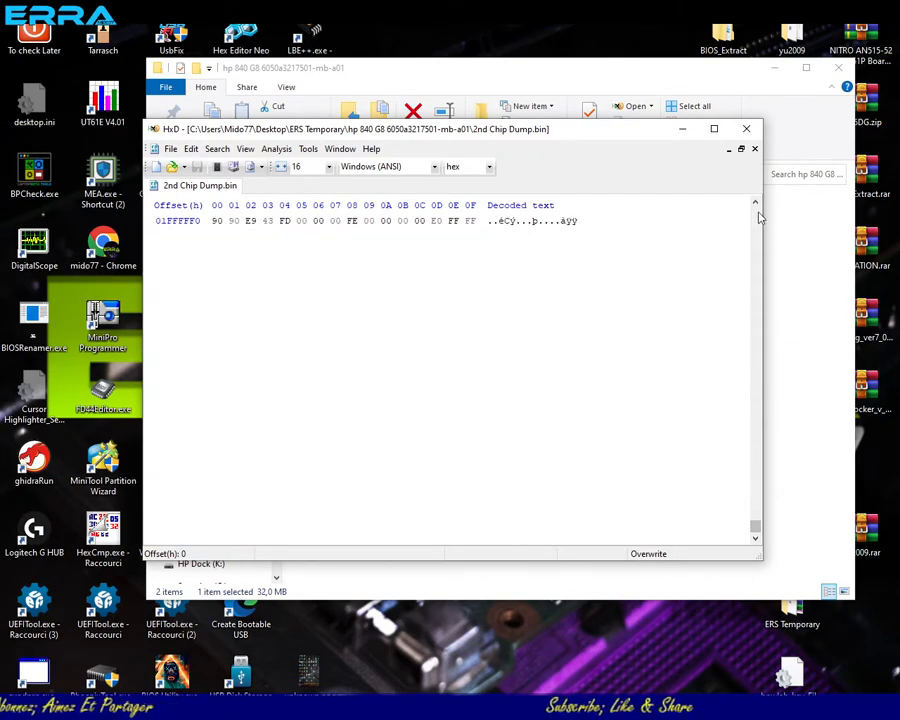
pyautogui.click(755, 247)
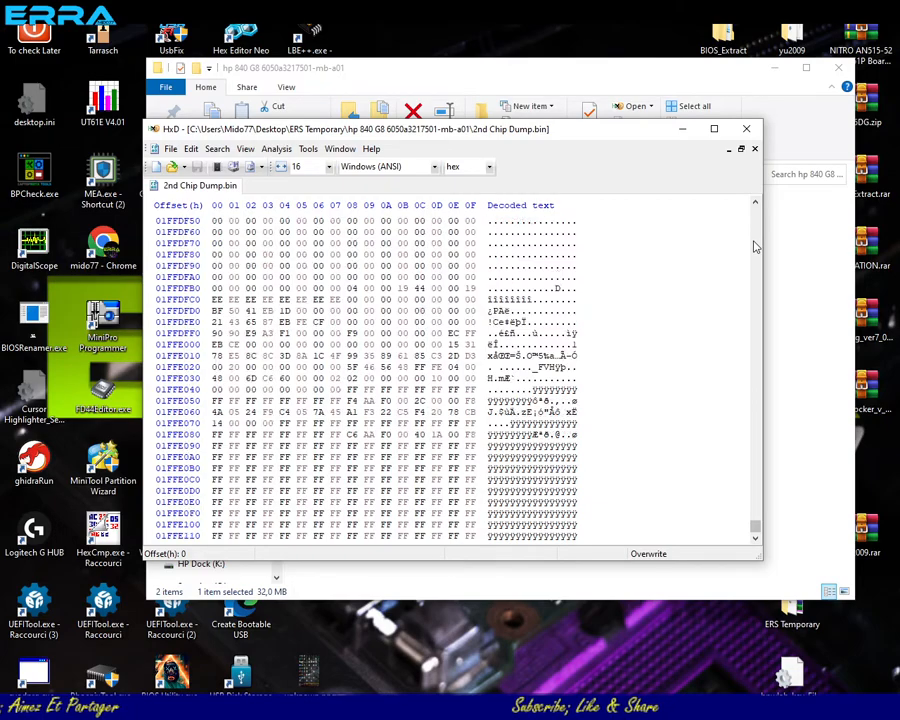
pyautogui.moveTo(758, 530); pyautogui.dragTo(754, 208)
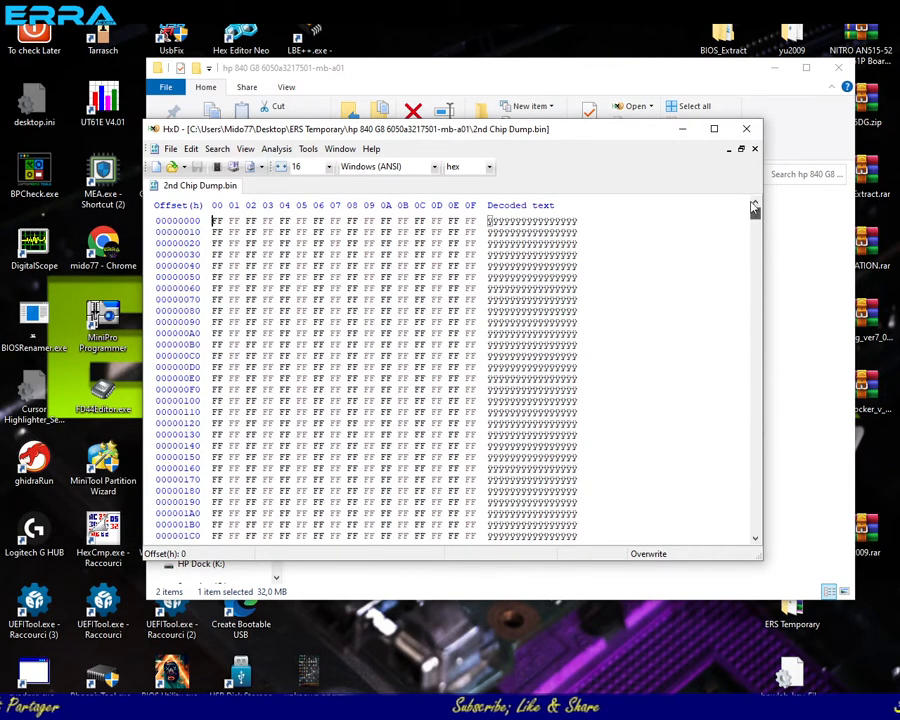
pyautogui.click(755, 149)
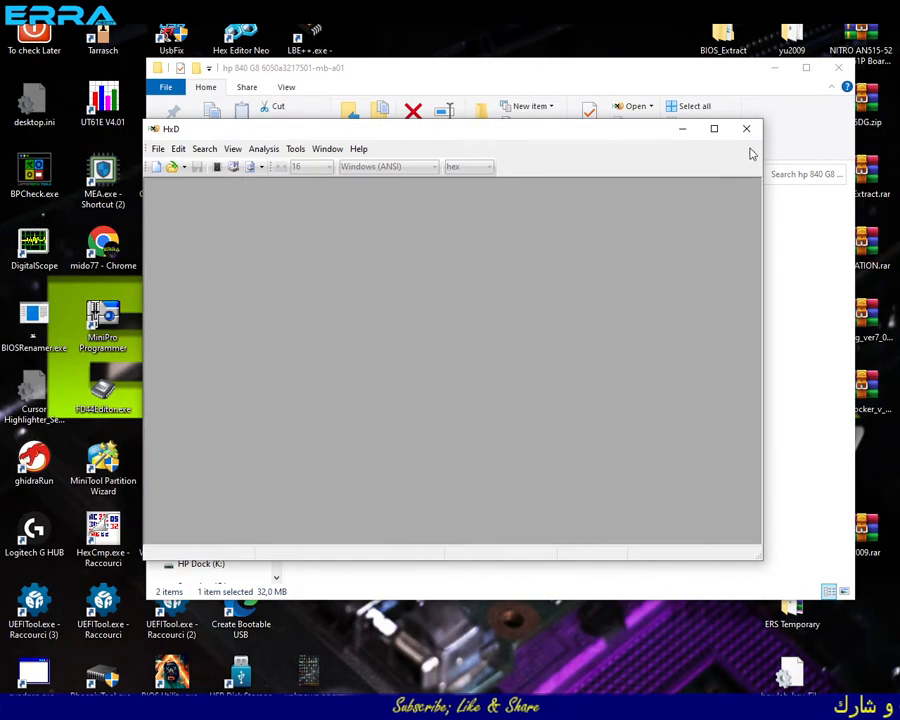
pyautogui.click(680, 131)
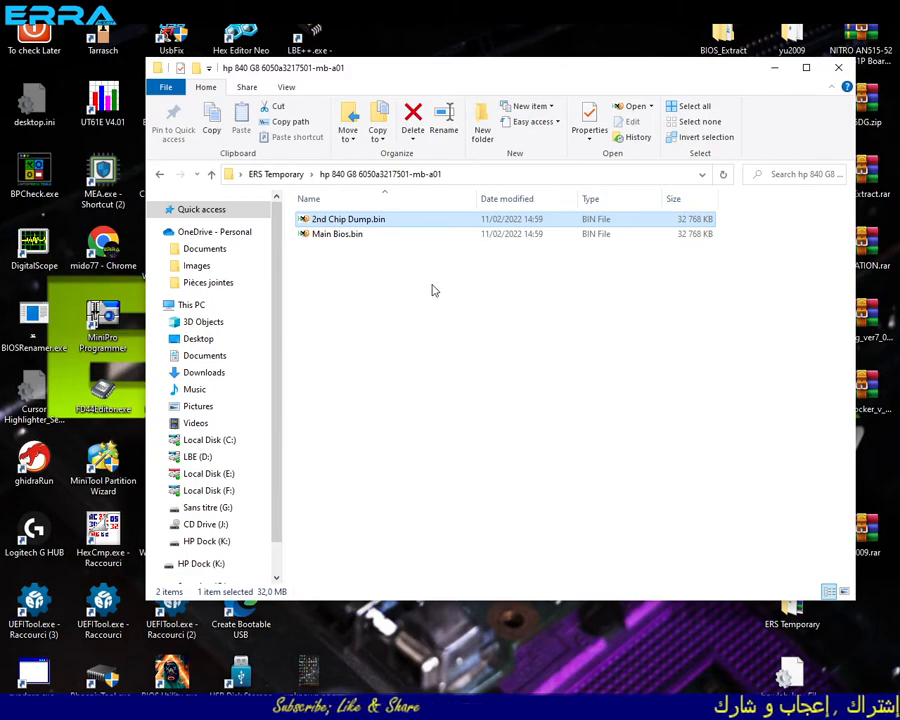
pyautogui.click(318, 236)
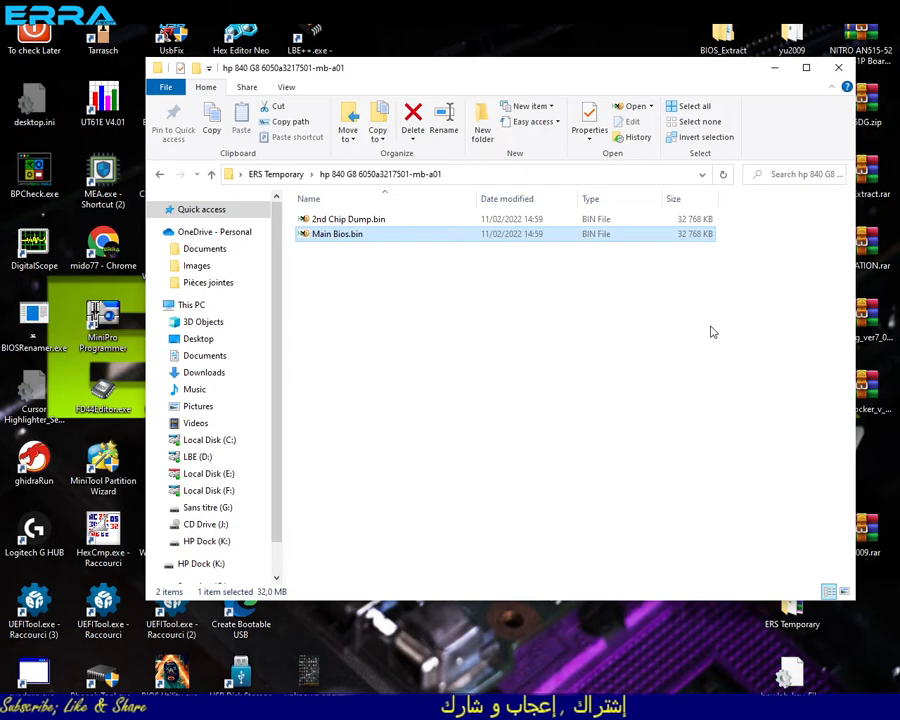
pyautogui.click(340, 255)
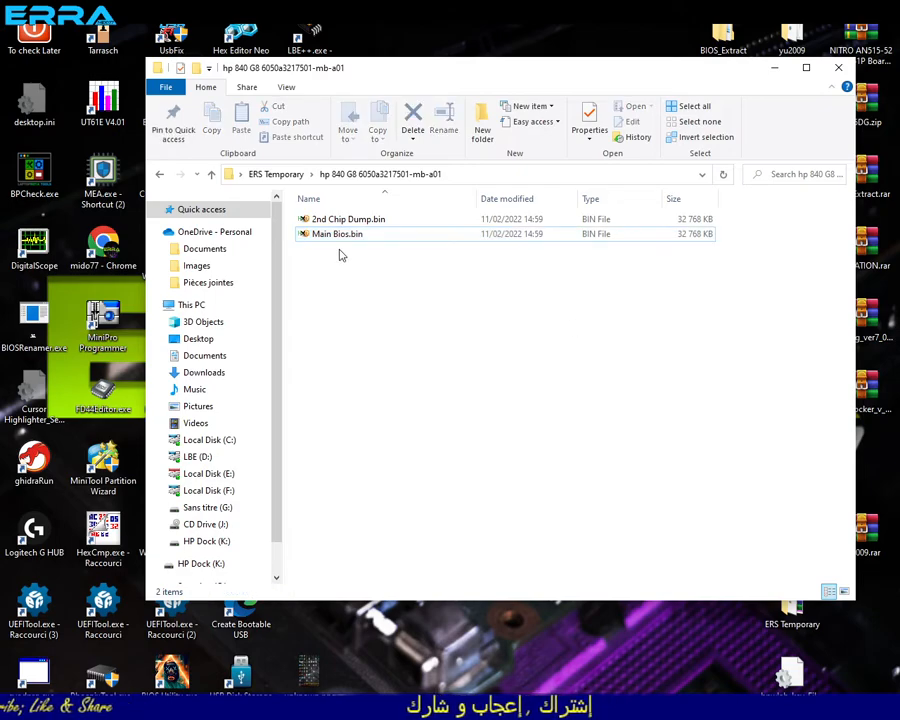
pyautogui.click(329, 238)
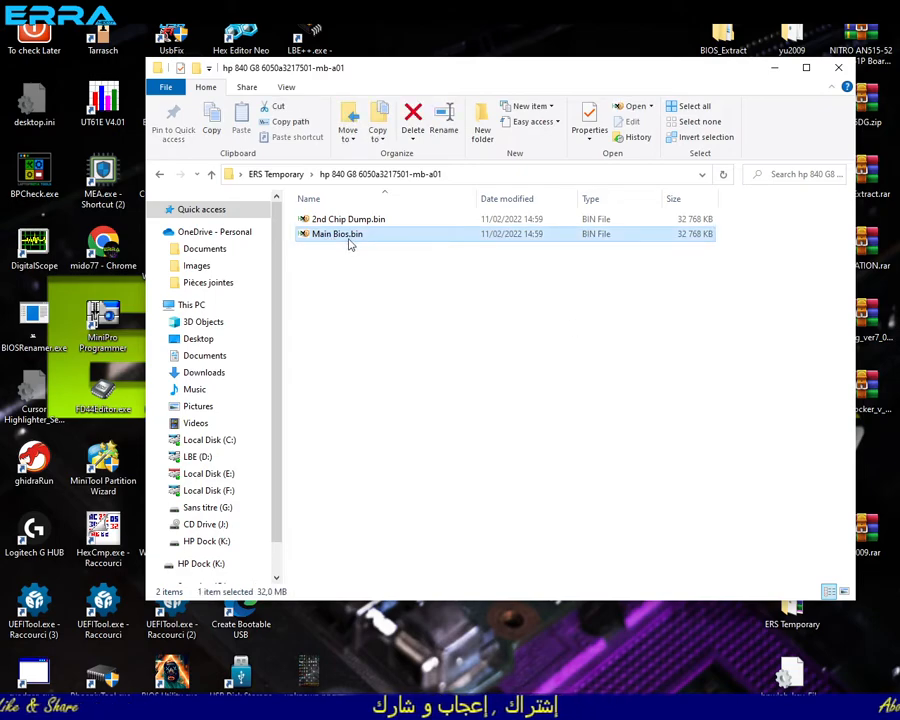
pyautogui.click(344, 223)
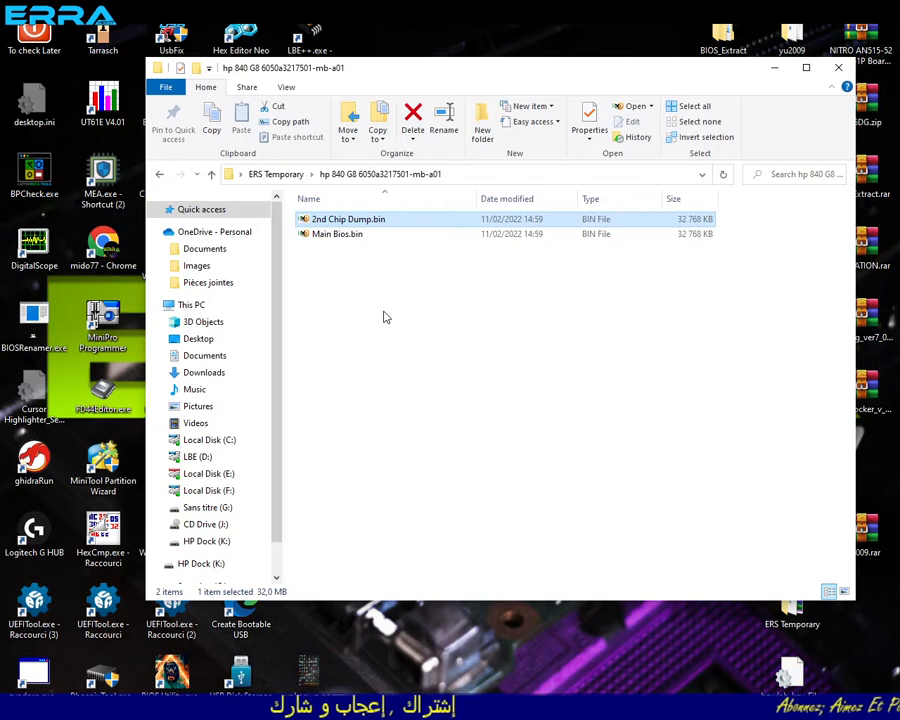
pyautogui.click(322, 238)
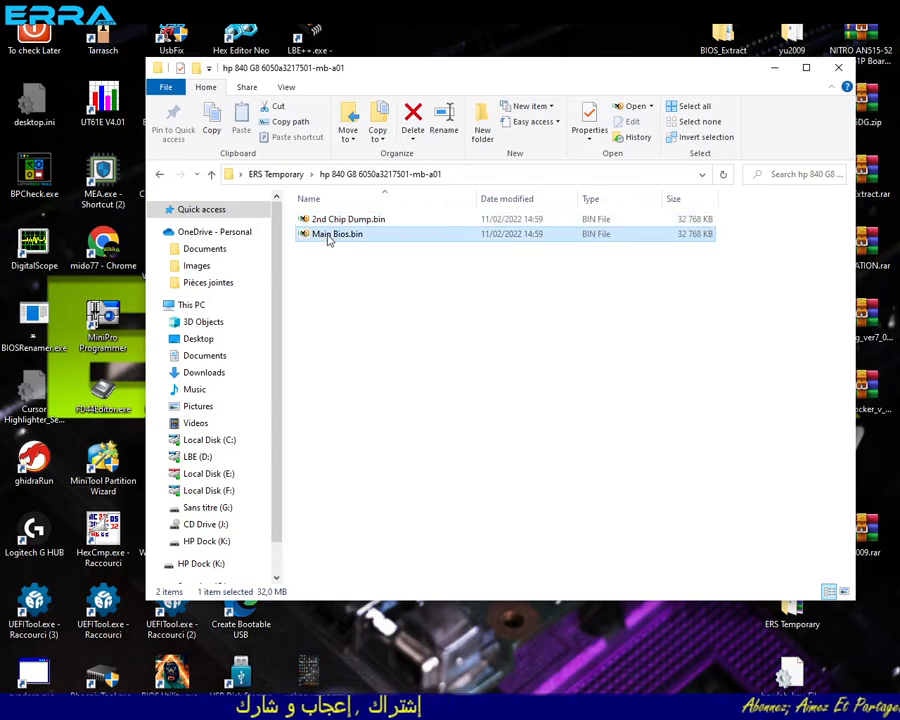
pyautogui.click(356, 224)
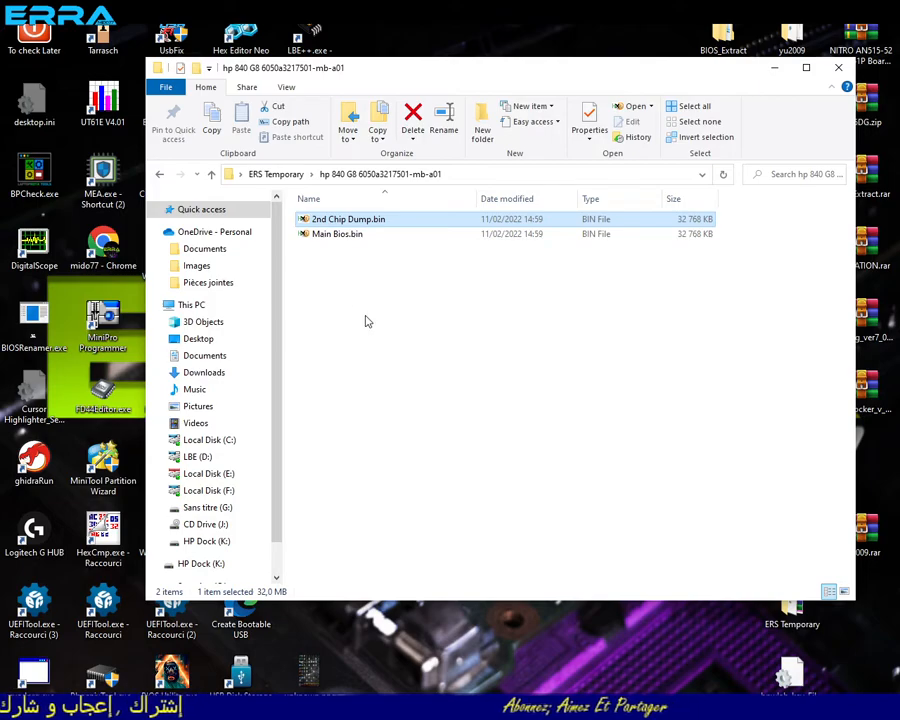
pyautogui.click(319, 236)
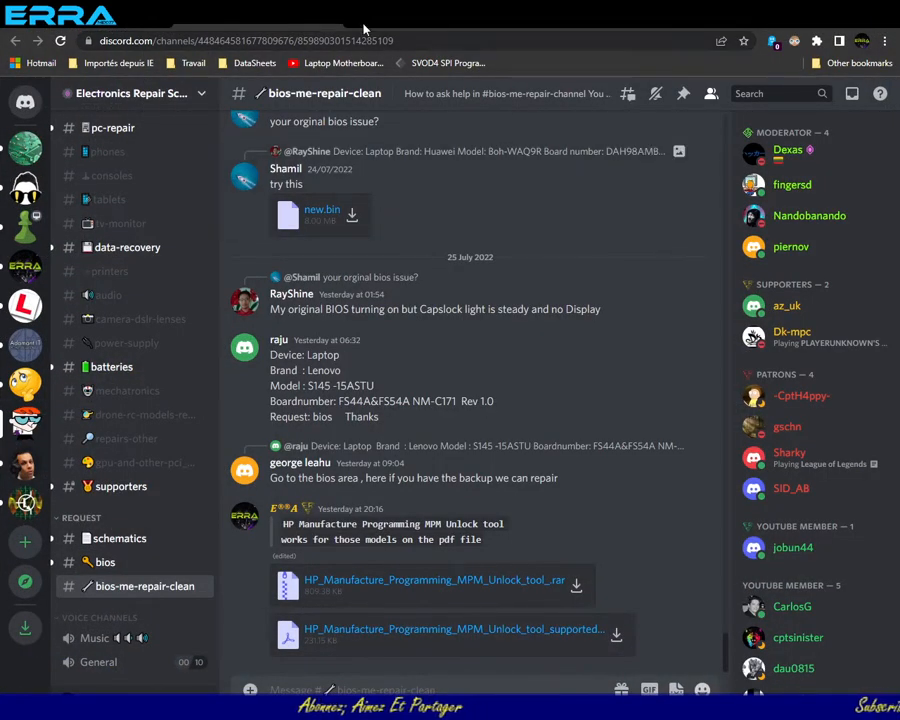
# - Search the web in a new browser tab for "hp 840 G8 bios" and open HP's EliteBook 840 G8 driver page
pyautogui.click(357, 19)
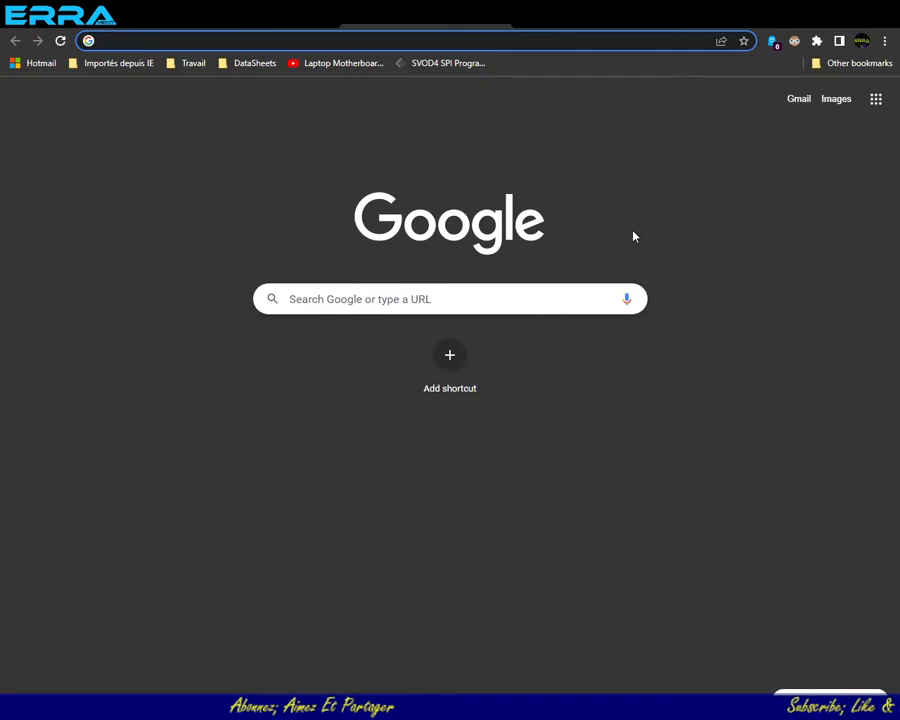
pyautogui.write('hp')
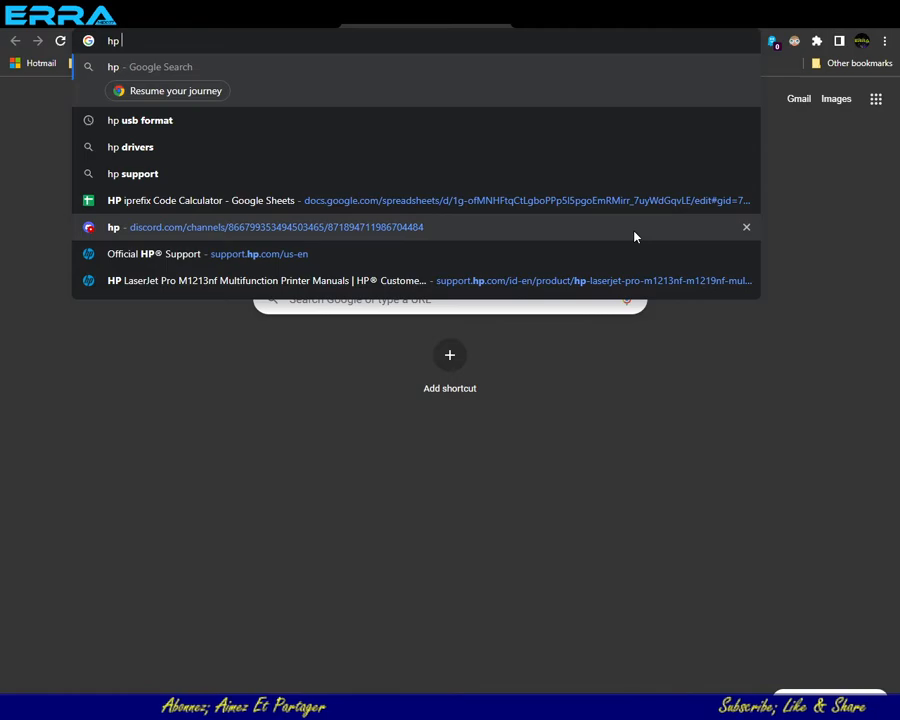
pyautogui.write(' 8')
pyautogui.write('0 ')
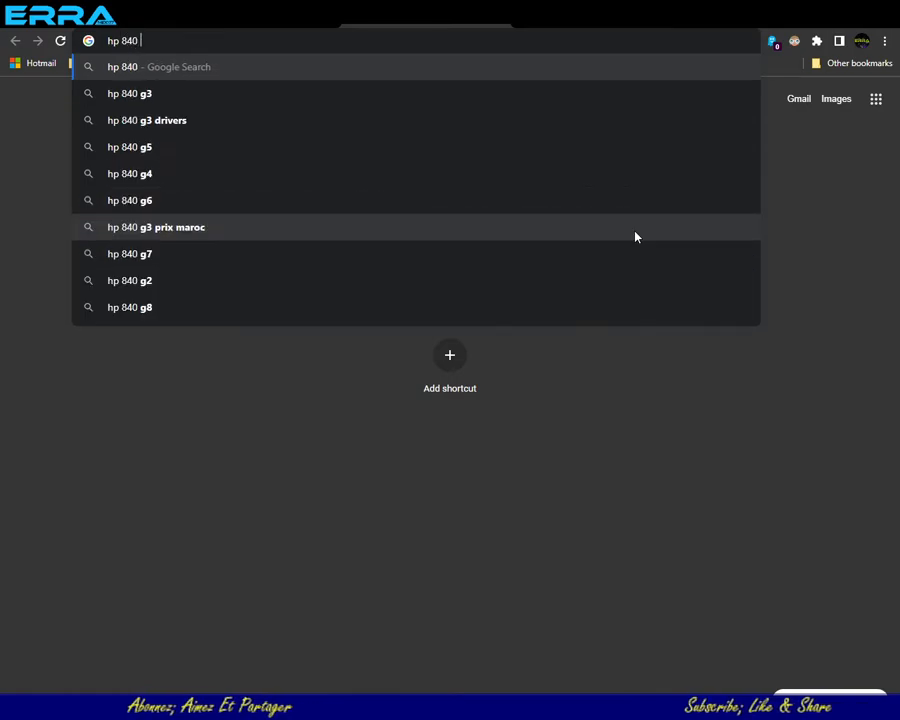
pyautogui.write('G8')
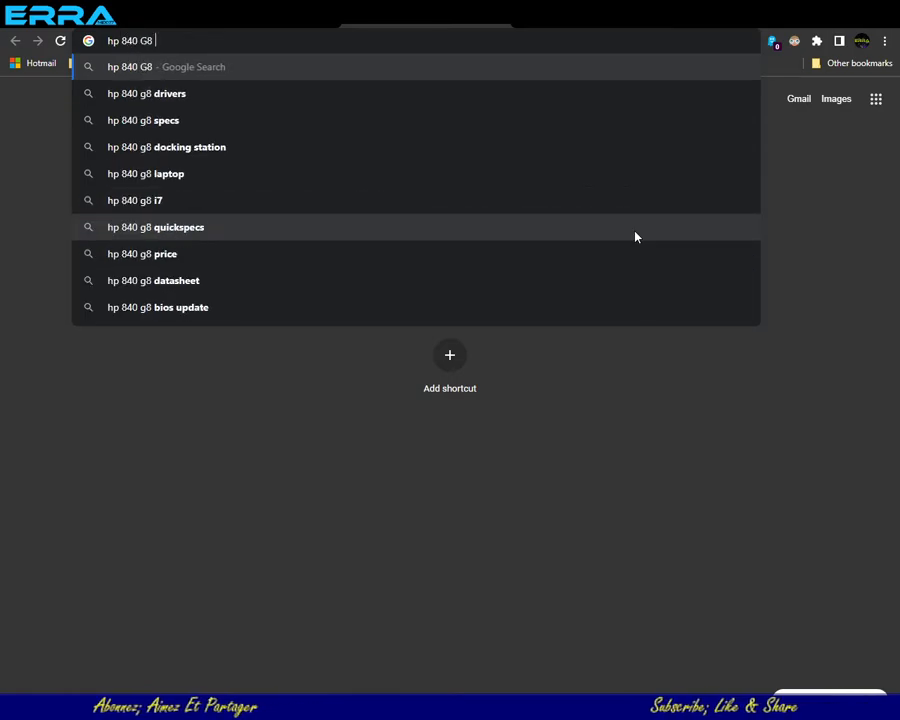
pyautogui.write(' bios')
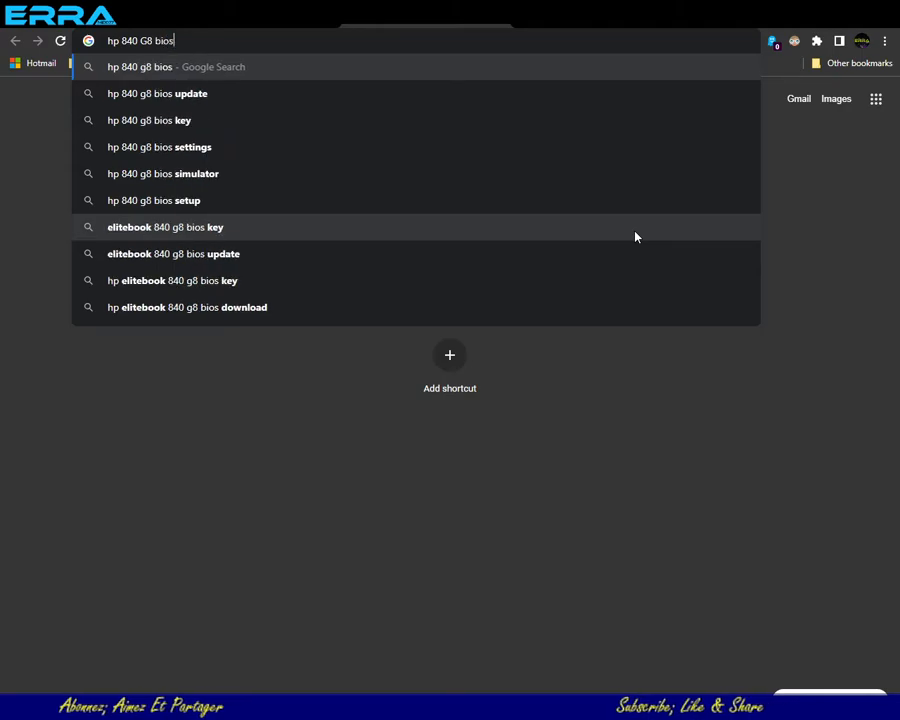
pyautogui.press('Return')
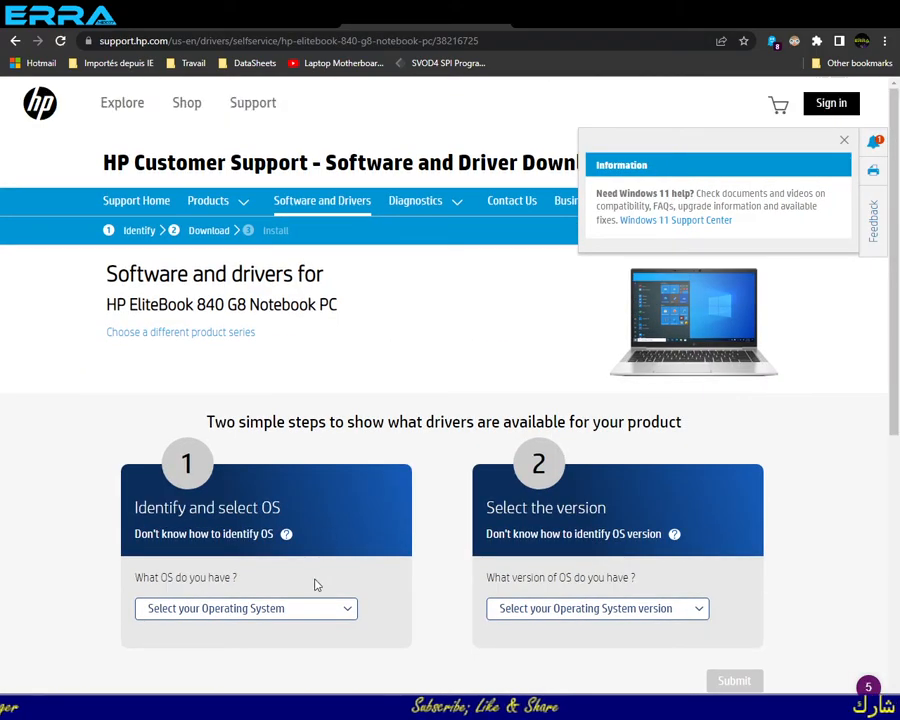
# - Request the driver list for Windows 10 version 21H2 (64-bit)
pyautogui.click(308, 612)
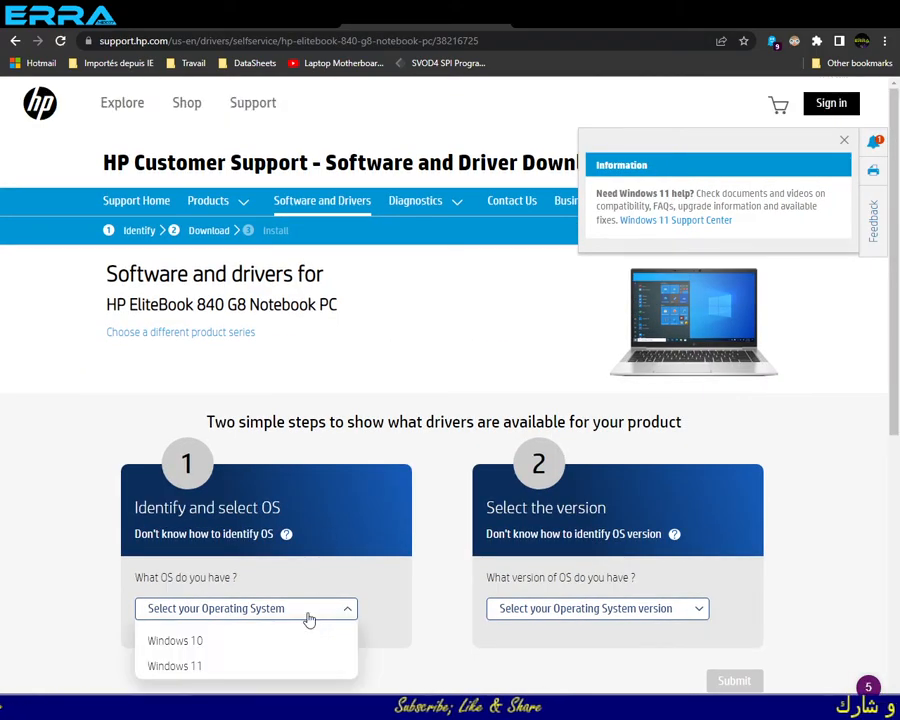
pyautogui.click(252, 639)
pyautogui.click(596, 617)
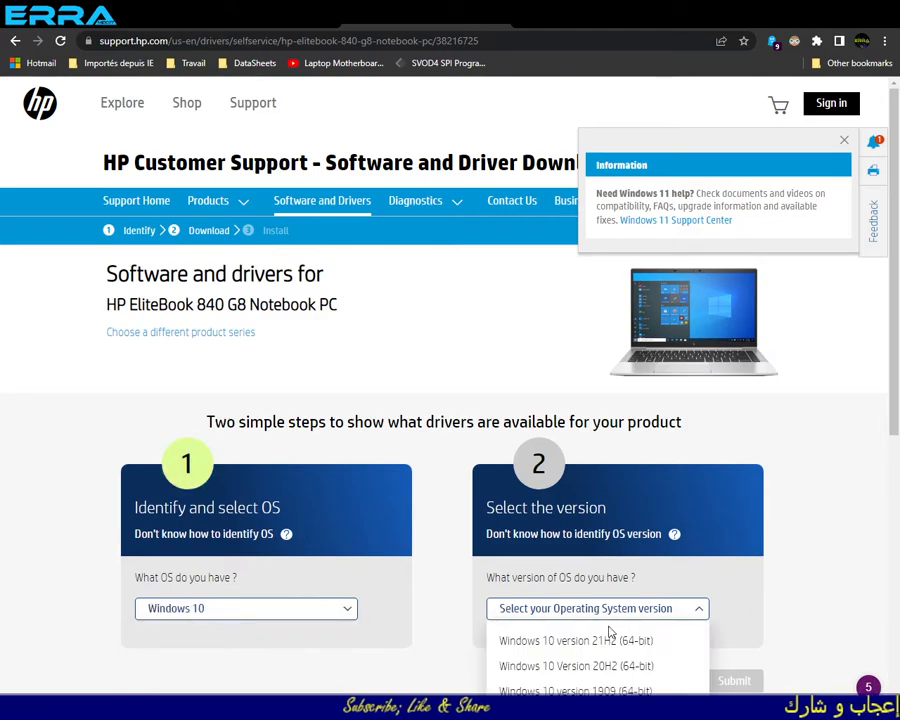
pyautogui.click(615, 645)
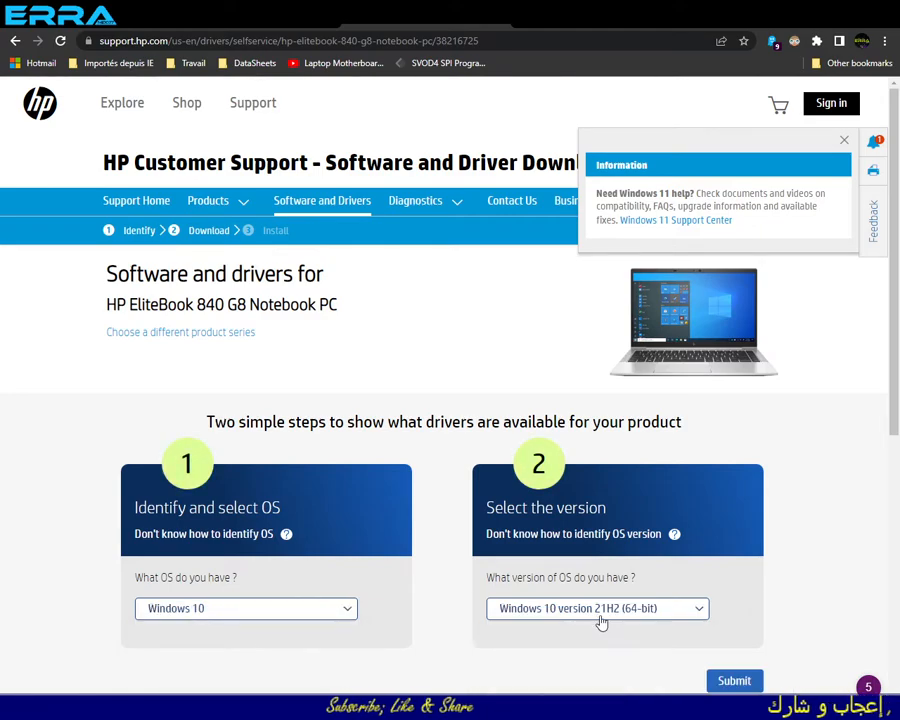
pyautogui.click(732, 682)
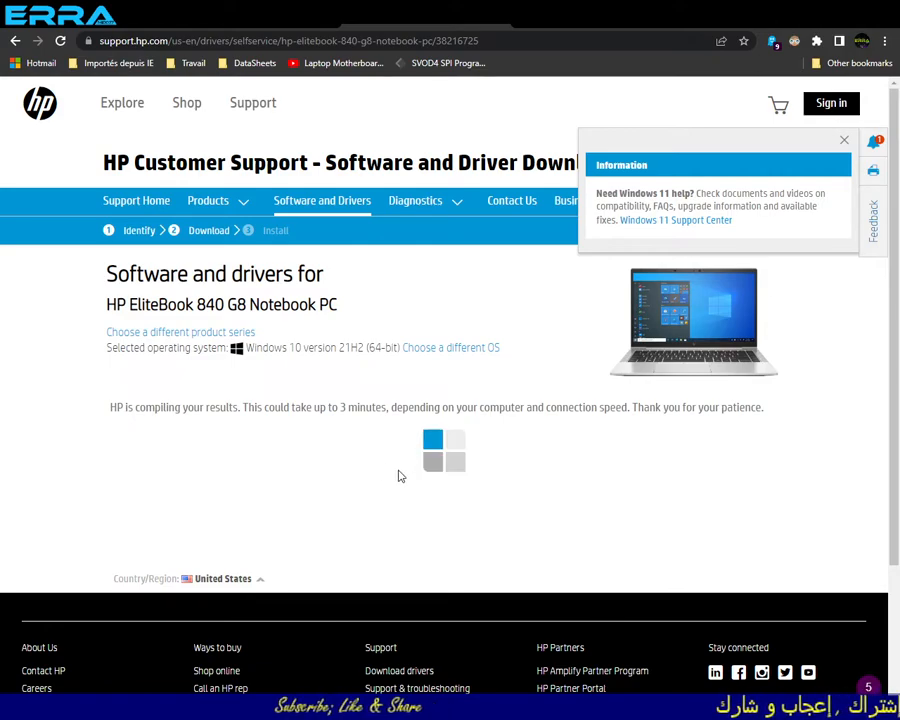
# - List all drivers, expand the BIOS-System Firmware category and review the HP BIOS and System Firmware (T37/T39/T76) entry
pyautogui.scroll(-1, 398, 476)
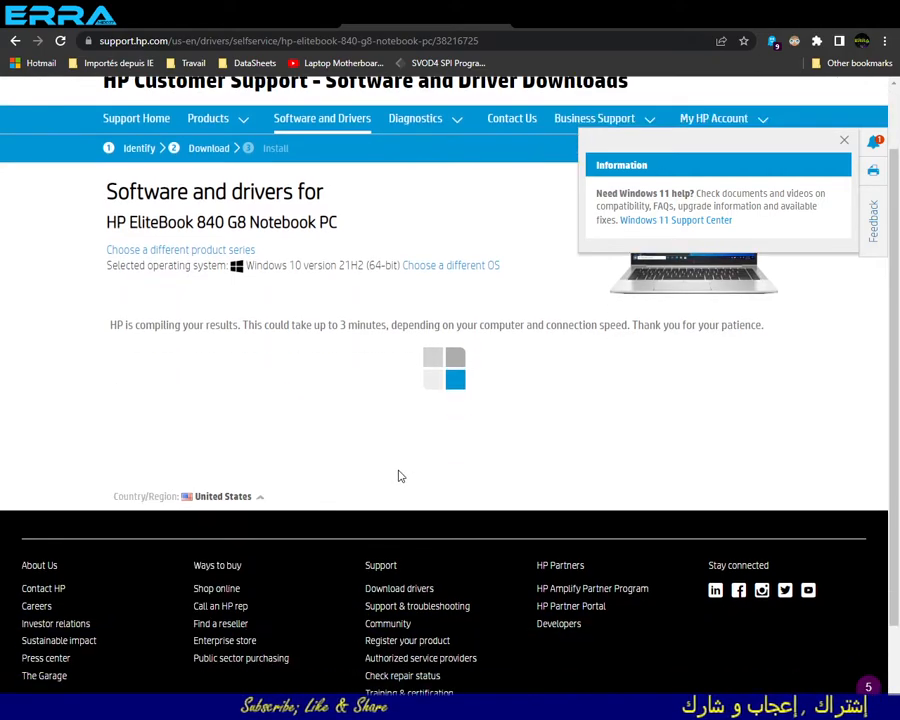
pyautogui.scroll(-1, 400, 475)
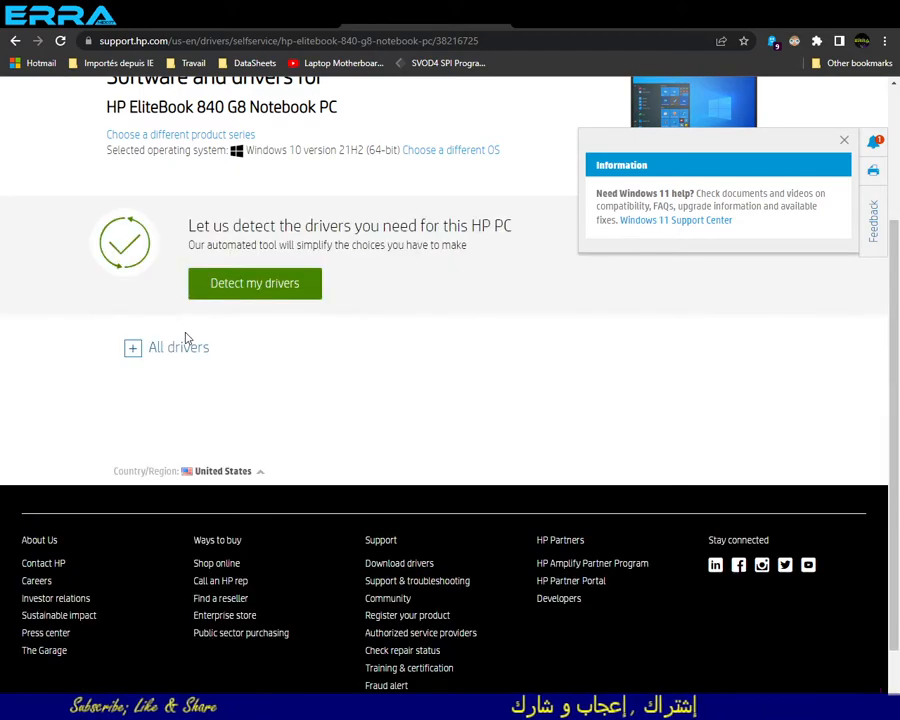
pyautogui.click(135, 349)
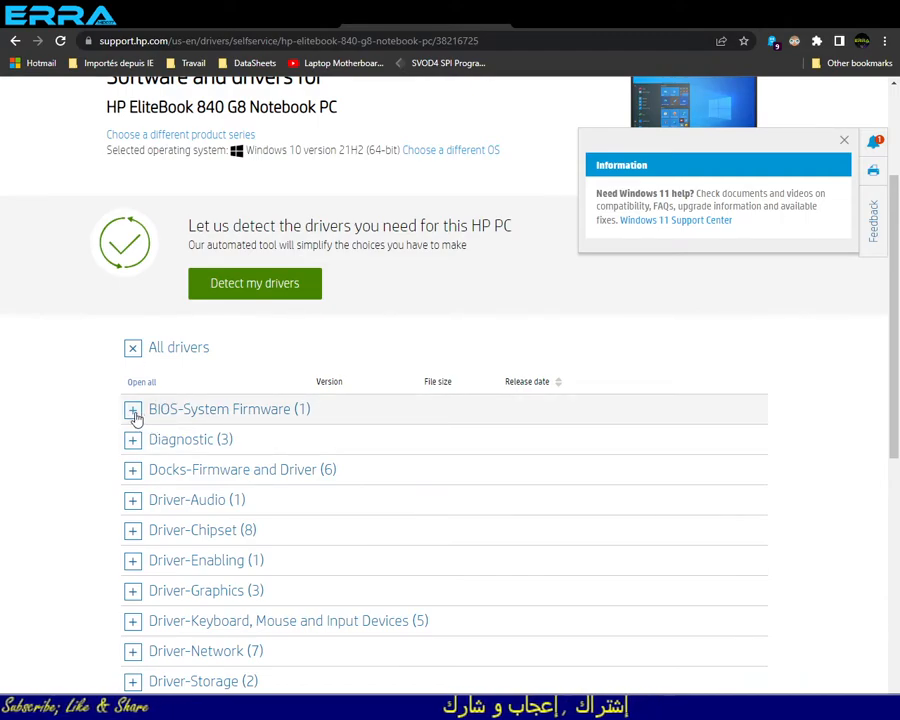
pyautogui.click(134, 411)
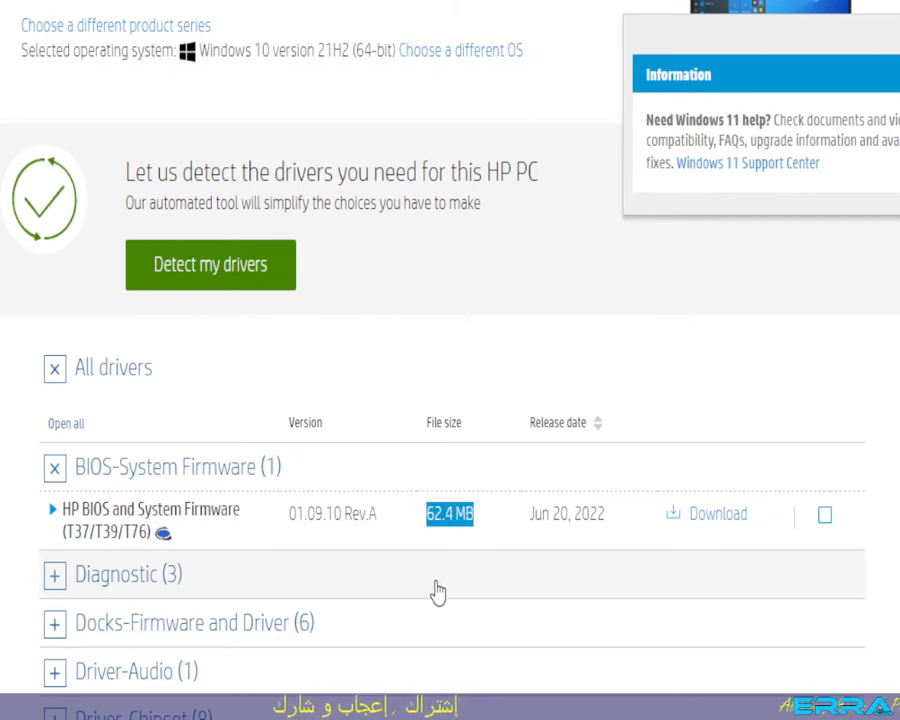
pyautogui.moveTo(70, 536); pyautogui.dragTo(85, 541)
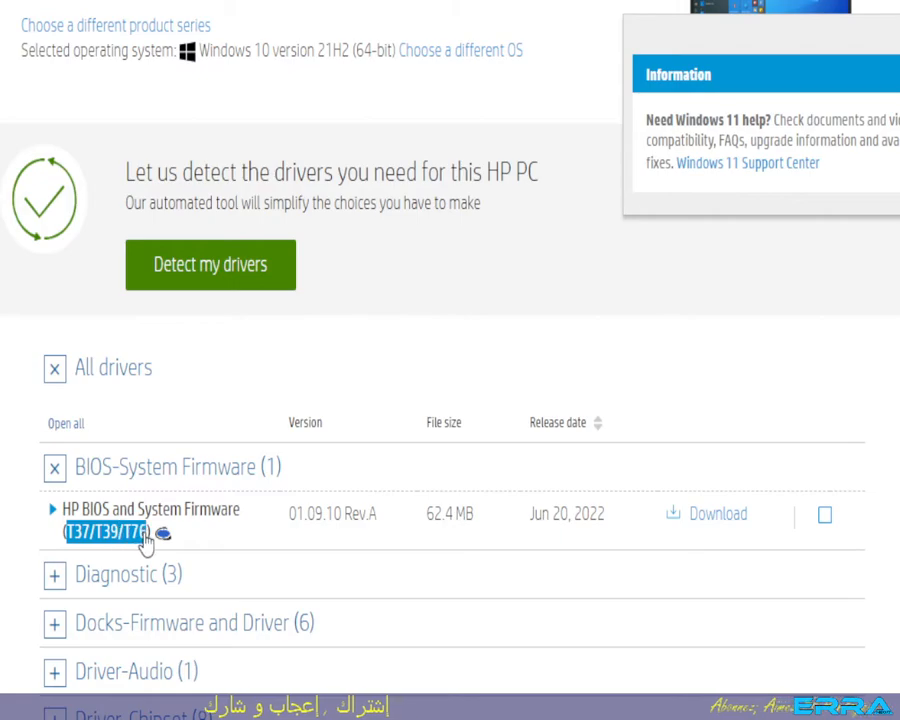
pyautogui.moveTo(147, 541); pyautogui.dragTo(145, 540)
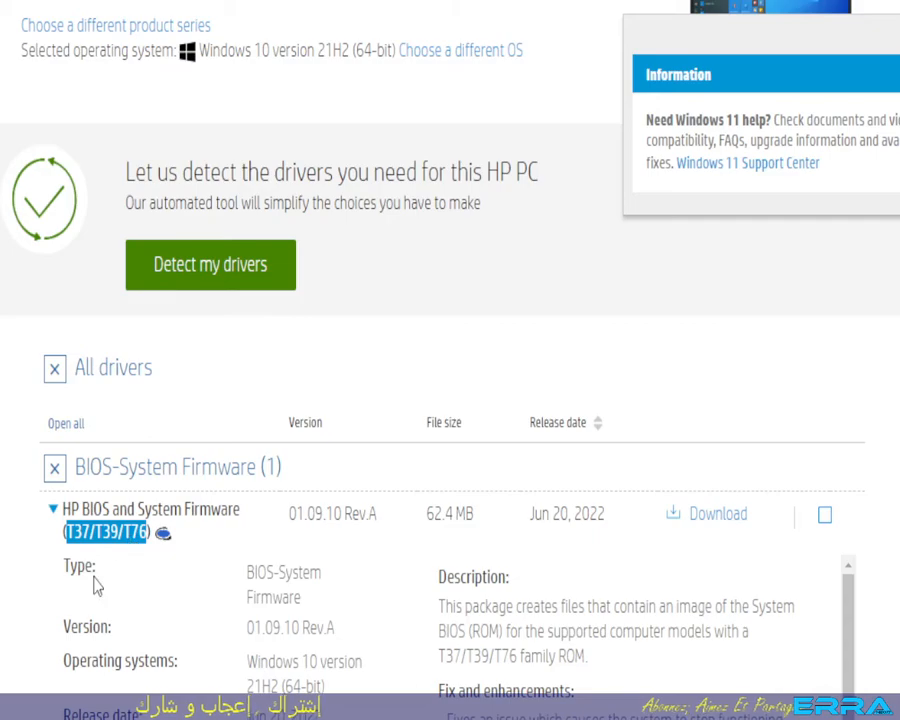
pyautogui.click(200, 552)
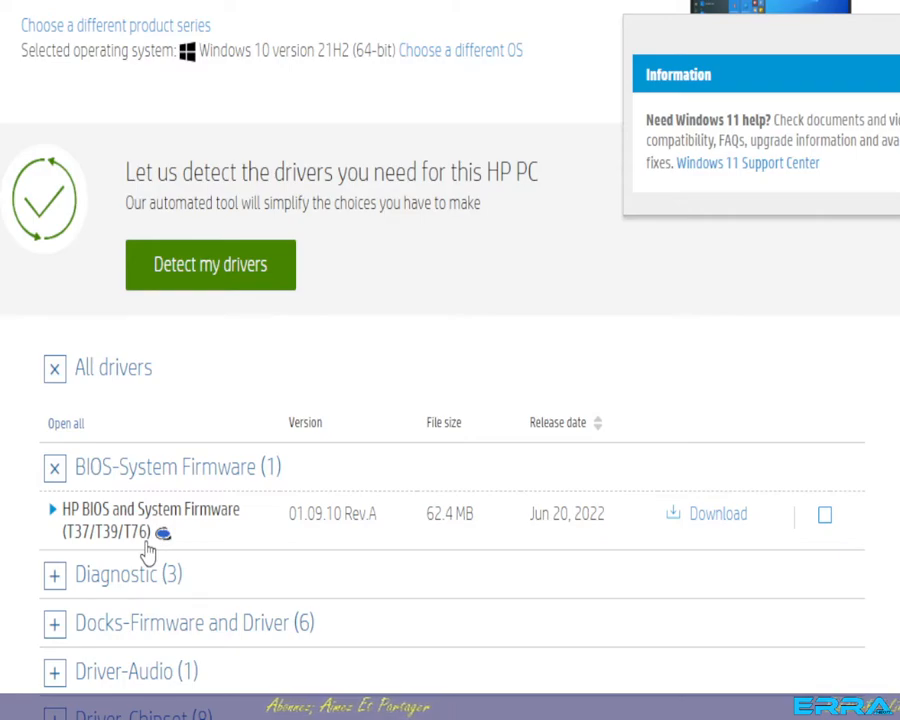
# - Download the HP BIOS package sp140582.exe into a new folder named EXE inside Desktop\ERS Temporary\hp 840 G8 6050a3217501-mb-a01
pyautogui.click(705, 516)
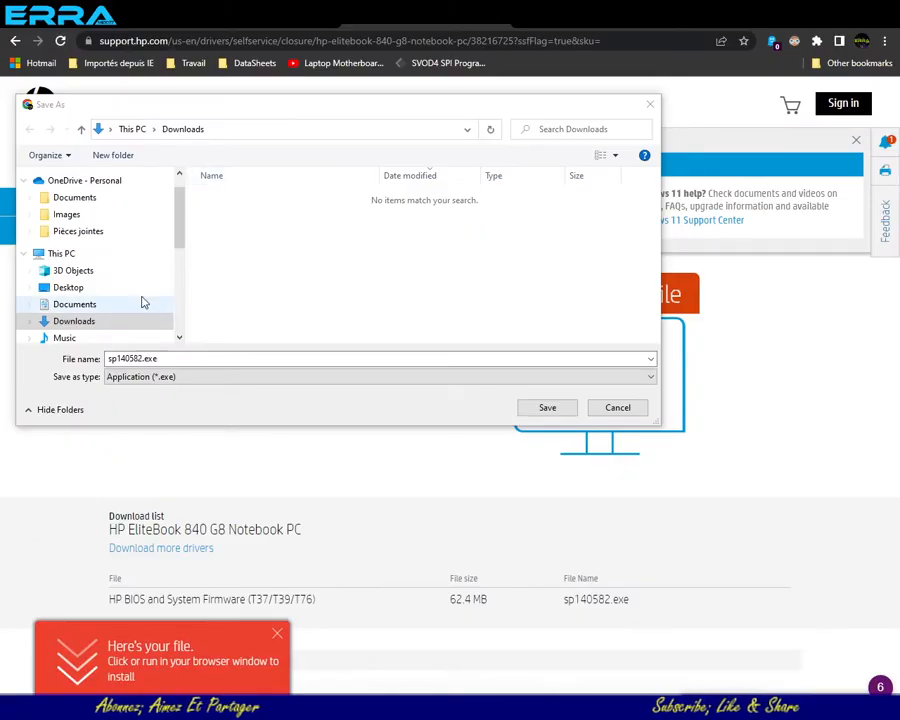
pyautogui.click(70, 289)
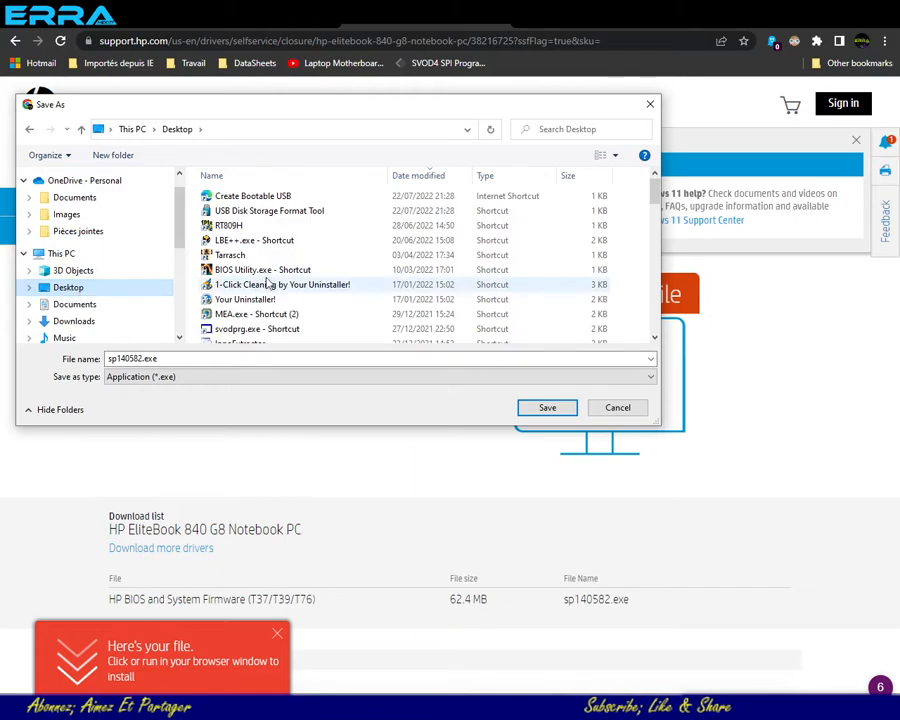
pyautogui.scroll(-12, 268, 284)
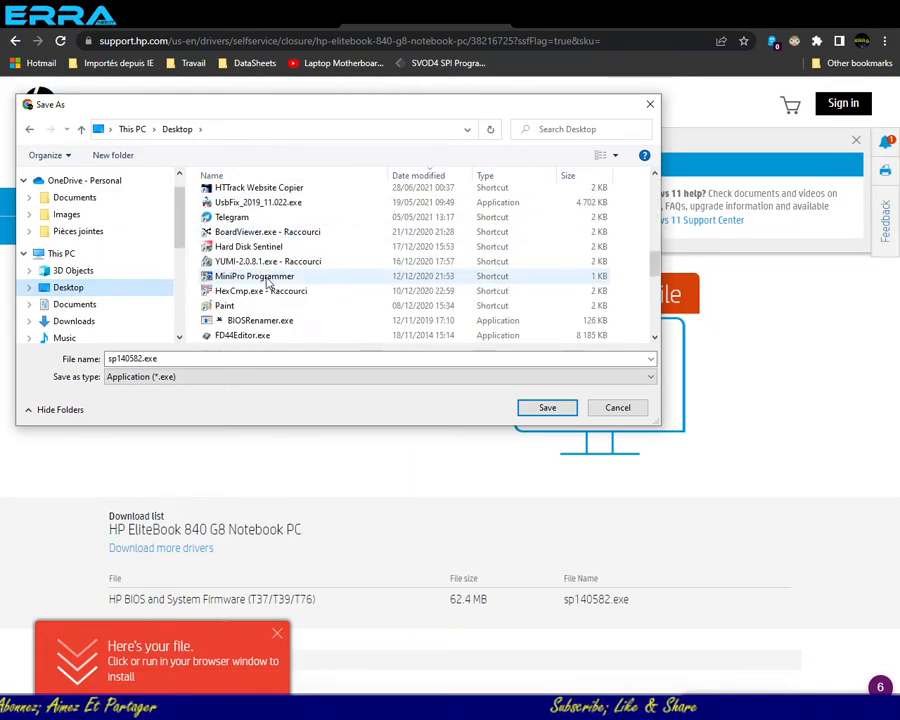
pyautogui.scroll(1, 266, 280)
pyautogui.click(236, 208)
pyautogui.doubleClick(236, 208)
pyautogui.doubleClick(241, 198)
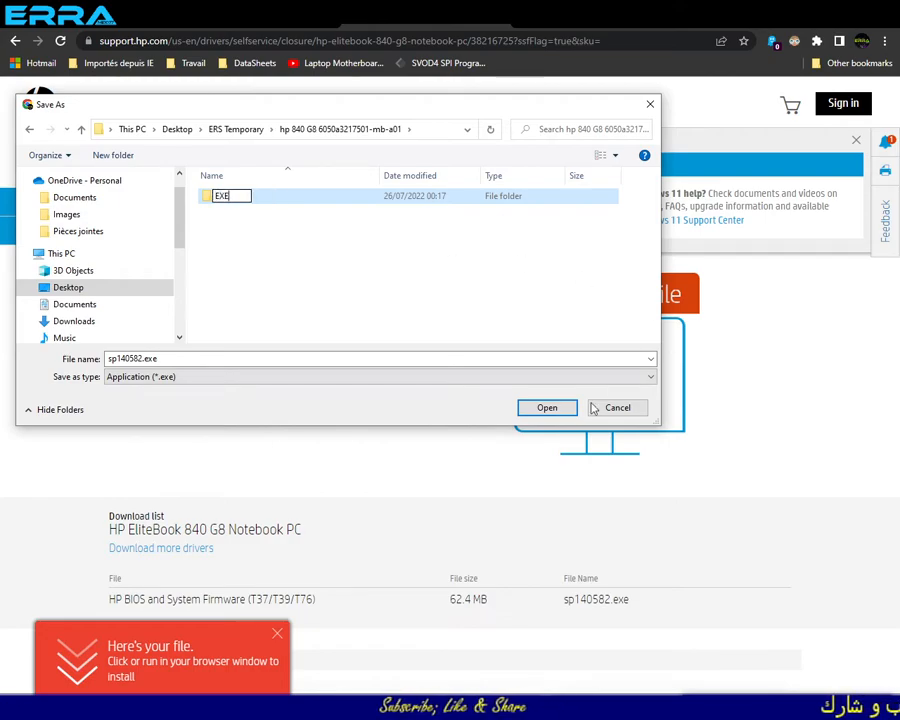
pyautogui.click(547, 408)
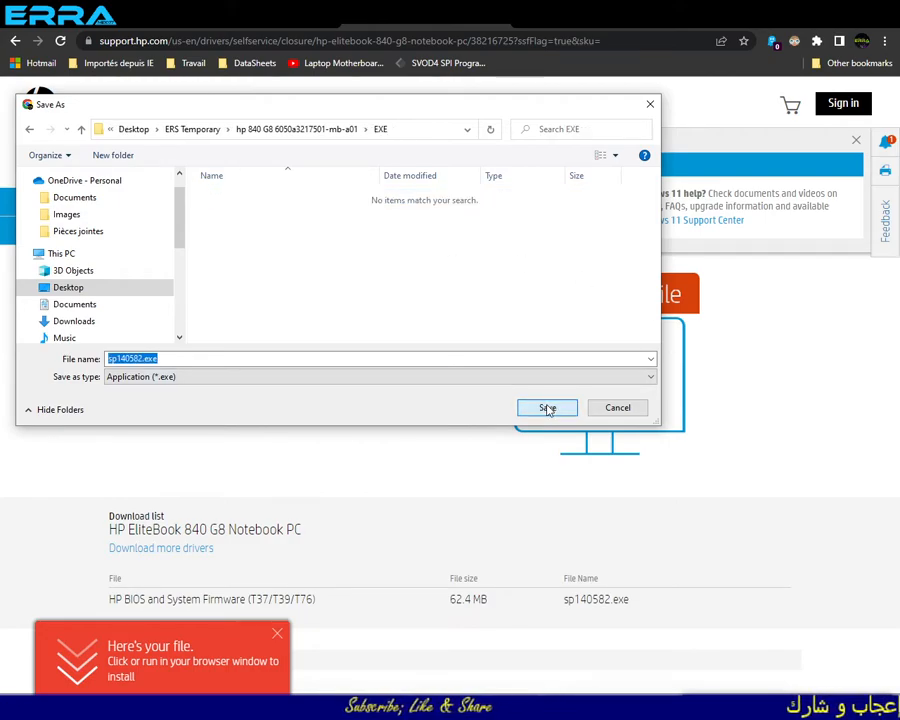
pyautogui.click(548, 409)
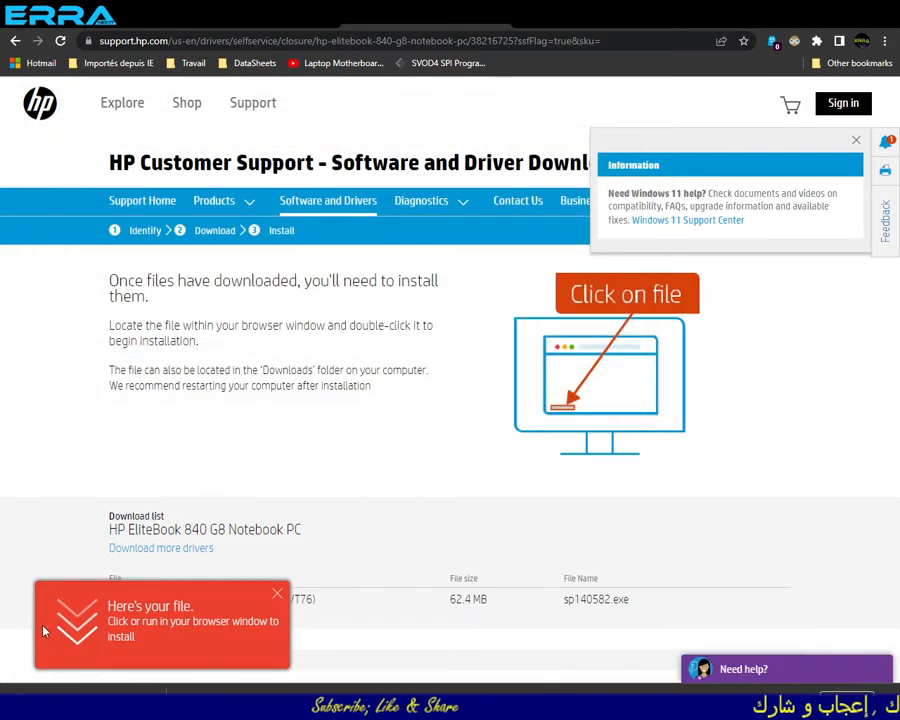
# - Show the downloaded sp140582.exe in its folder and run it as administrator
pyautogui.rightClick(100, 700)
pyautogui.click(100, 668)
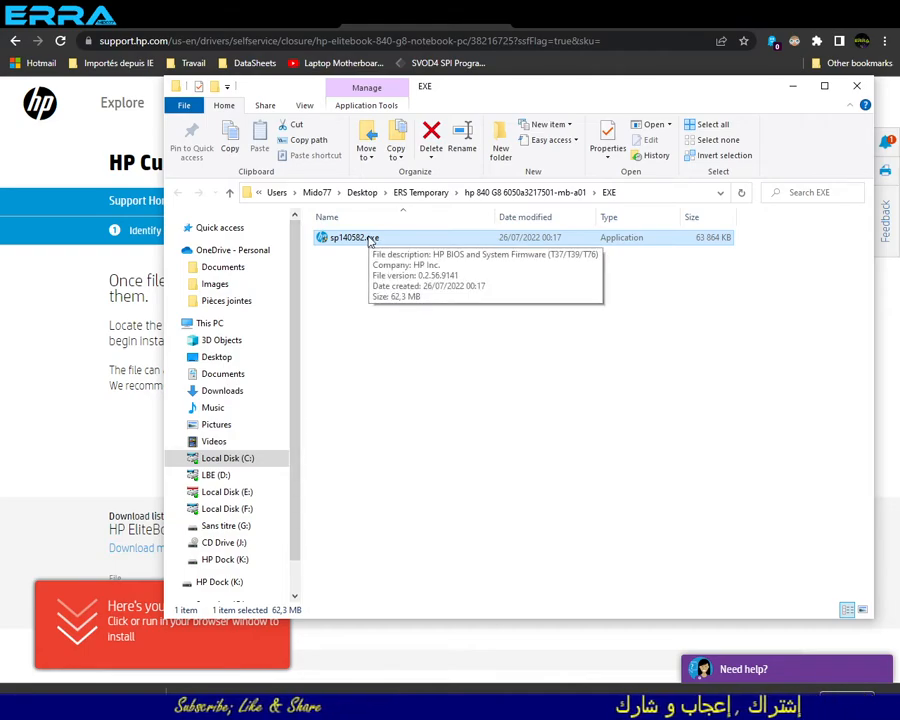
pyautogui.rightClick(368, 240)
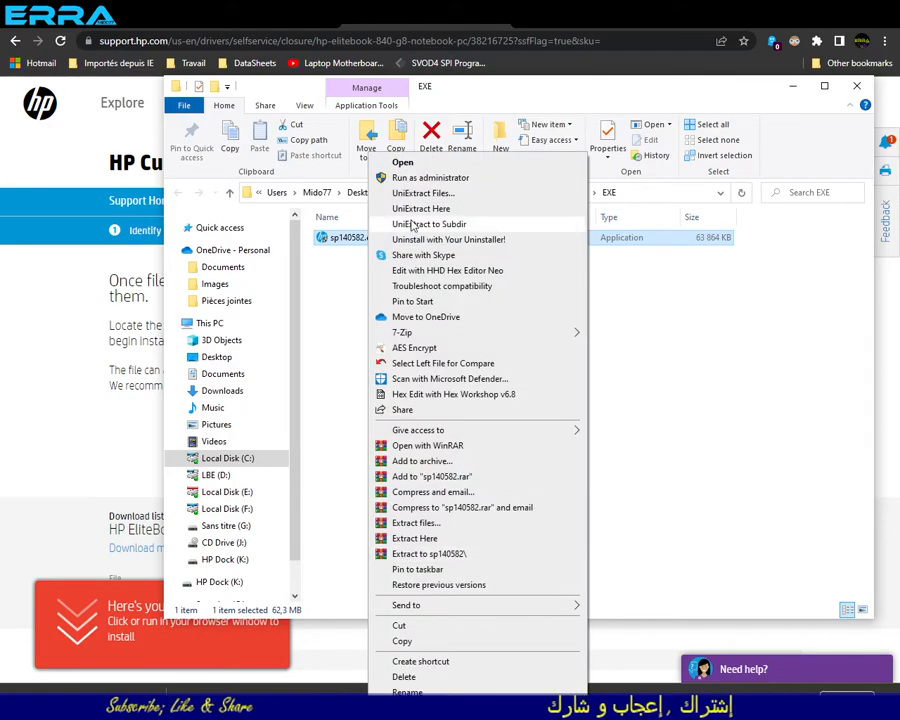
pyautogui.click(356, 318)
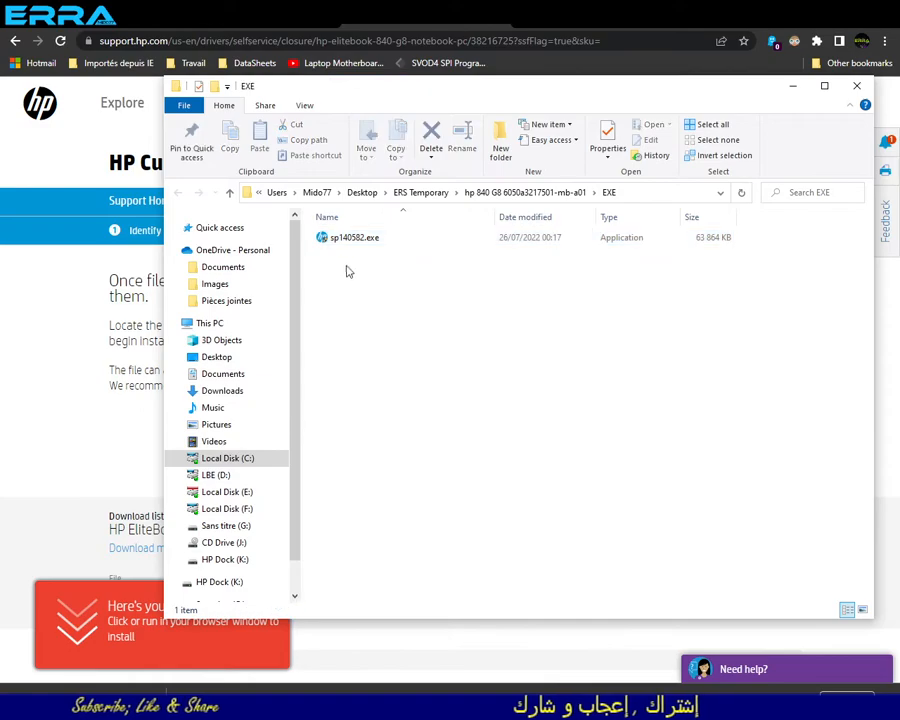
pyautogui.moveTo(344, 247)
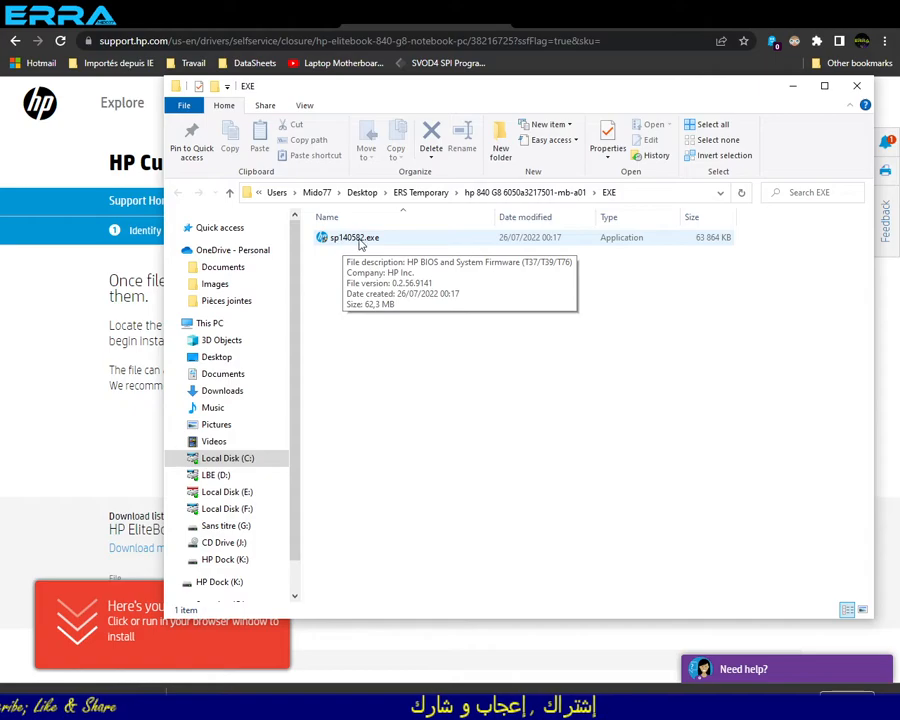
pyautogui.rightClick(360, 244)
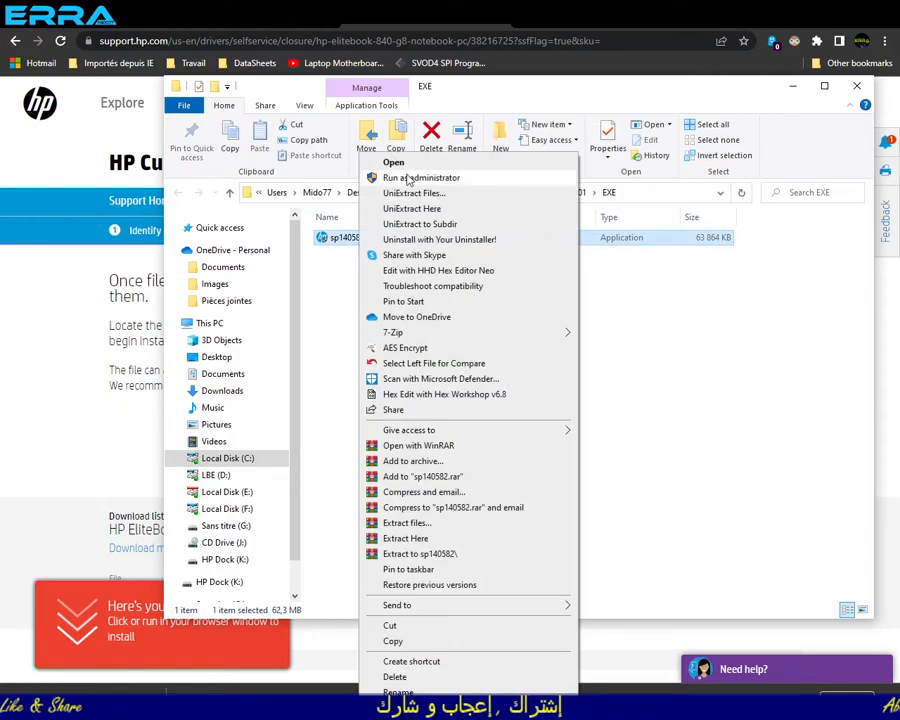
pyautogui.click(408, 180)
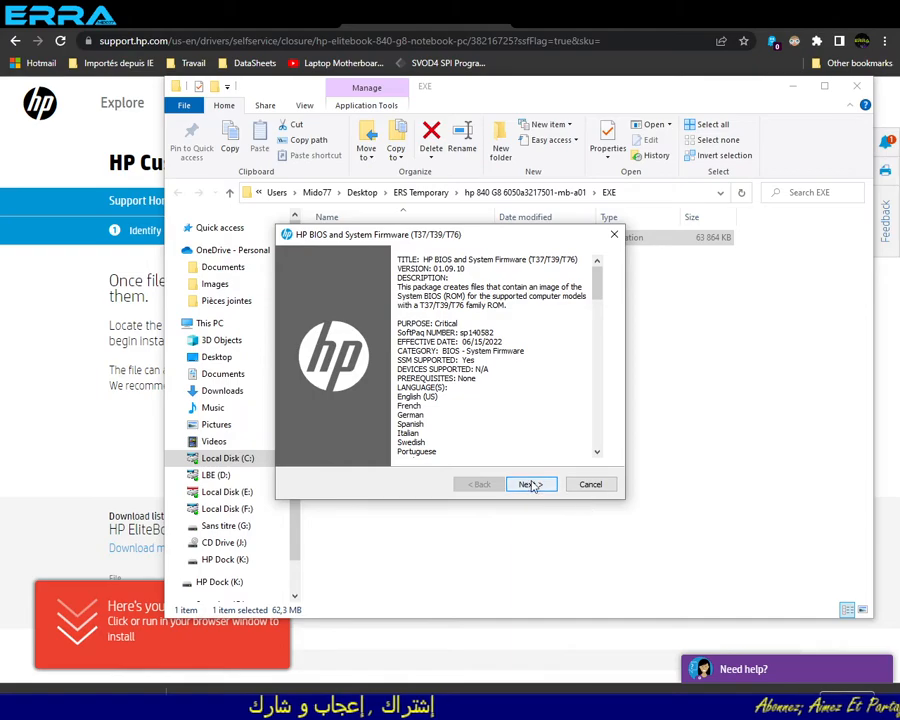
# - Accept the HP firmware license agreement and extract the files to c:\SWSetup\SP140582
pyautogui.click(530, 484)
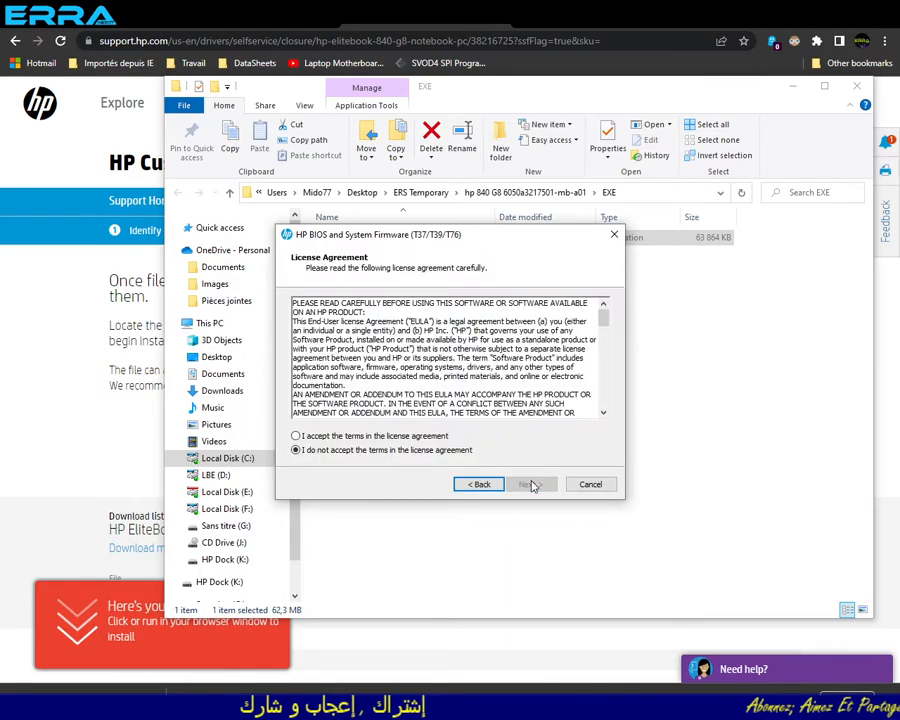
pyautogui.click(340, 436)
pyautogui.click(532, 486)
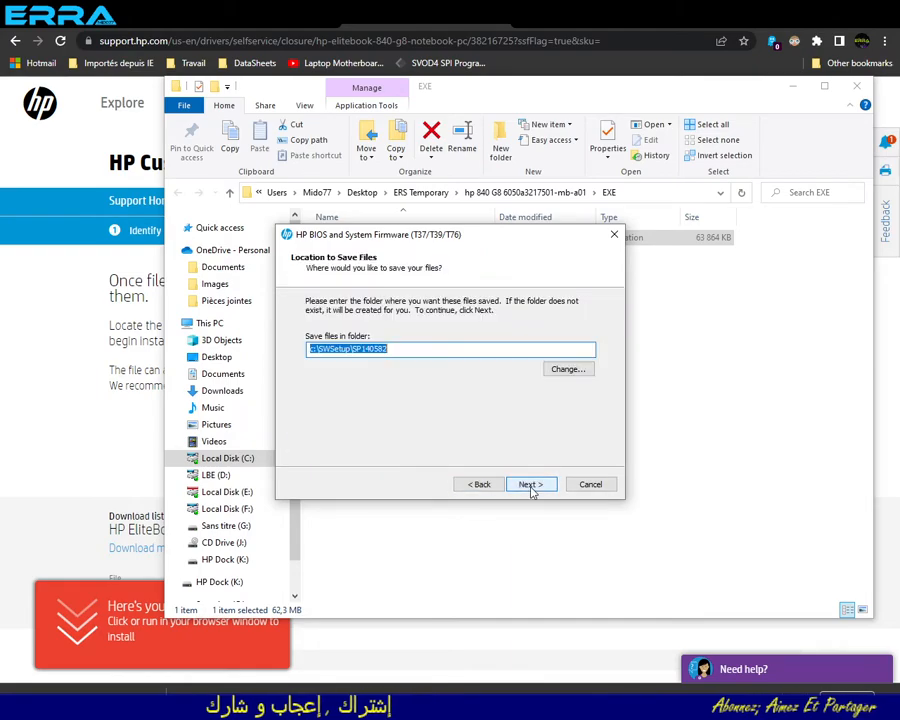
pyautogui.click(397, 350)
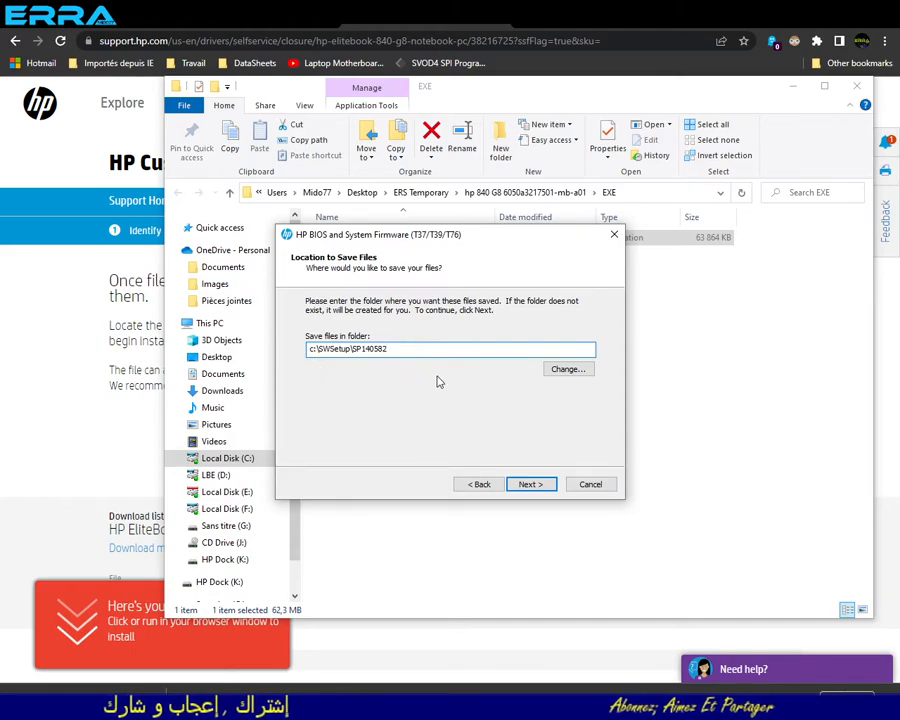
pyautogui.click(538, 488)
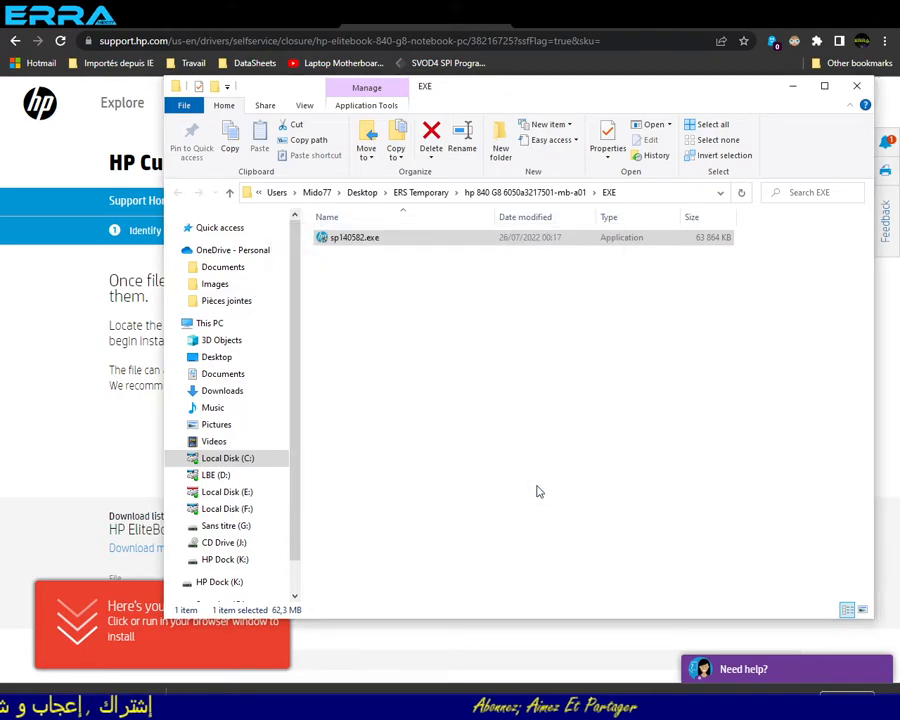
# - Open C:\SWSetup\SP140582 and check the T37, T39 and T76 .bin files in it
pyautogui.click(226, 460)
pyautogui.scroll(4, 443, 318)
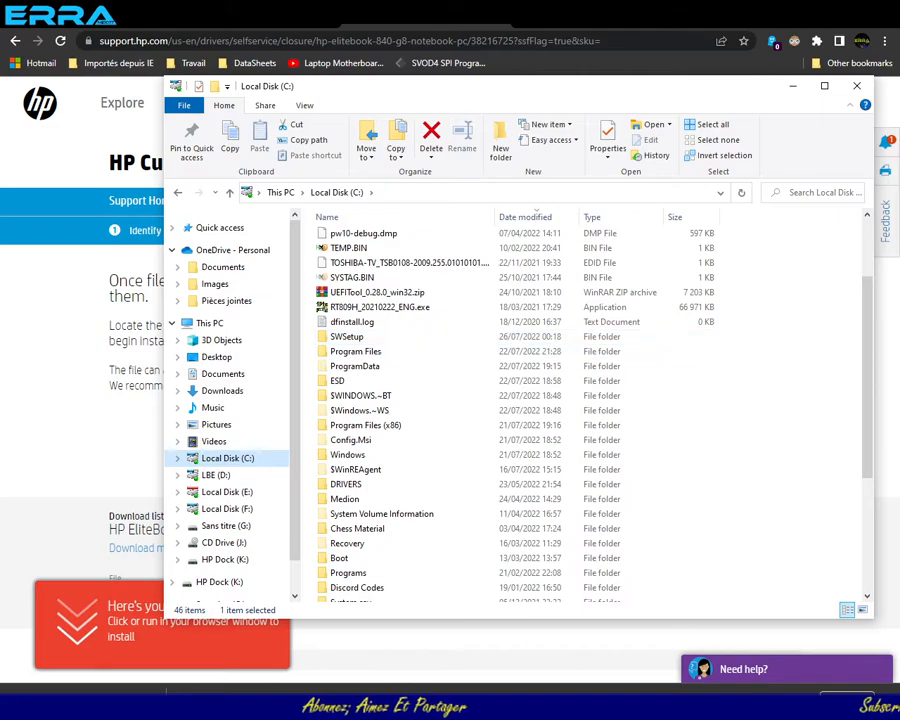
pyautogui.doubleClick(345, 338)
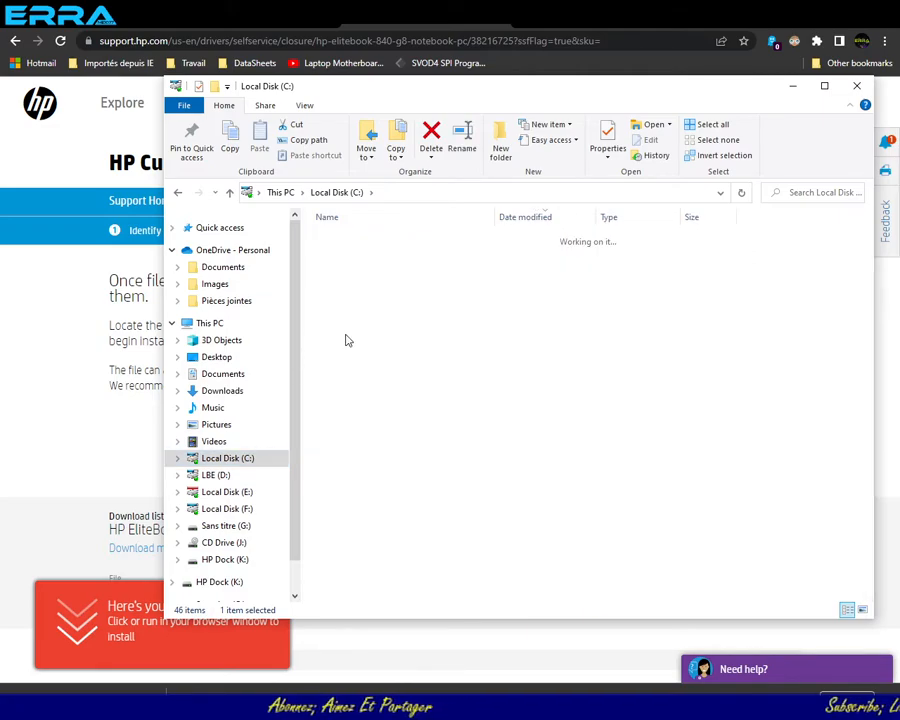
pyautogui.doubleClick(342, 240)
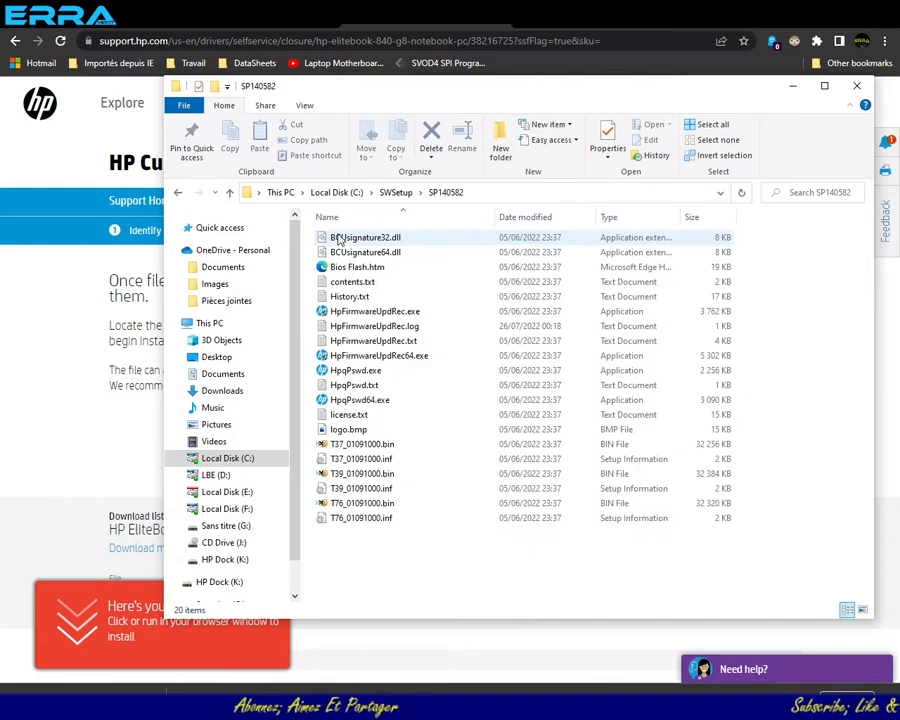
pyautogui.click(343, 446)
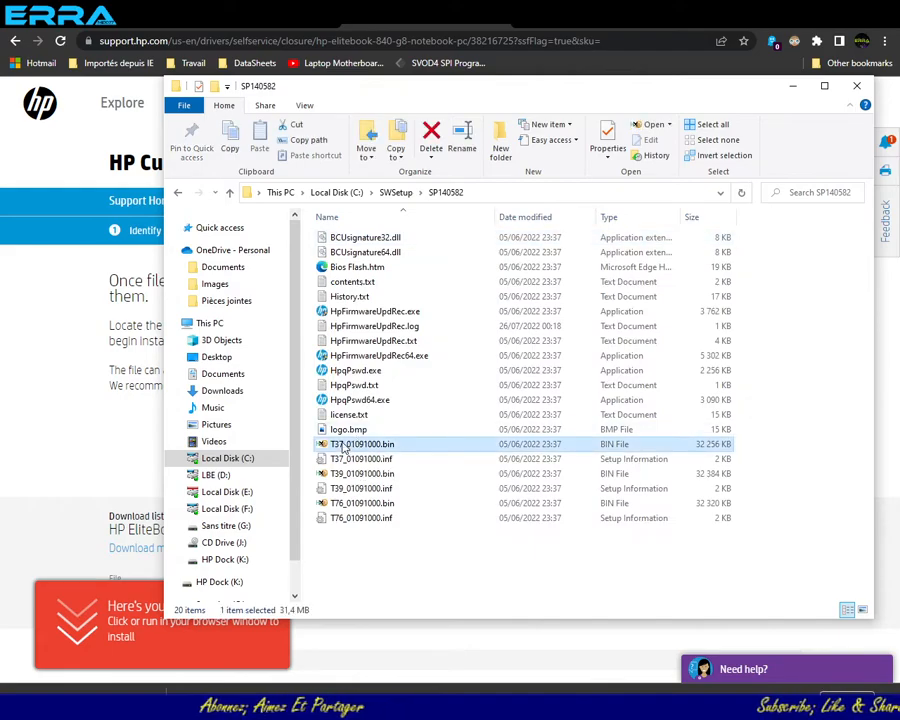
pyautogui.click(355, 474)
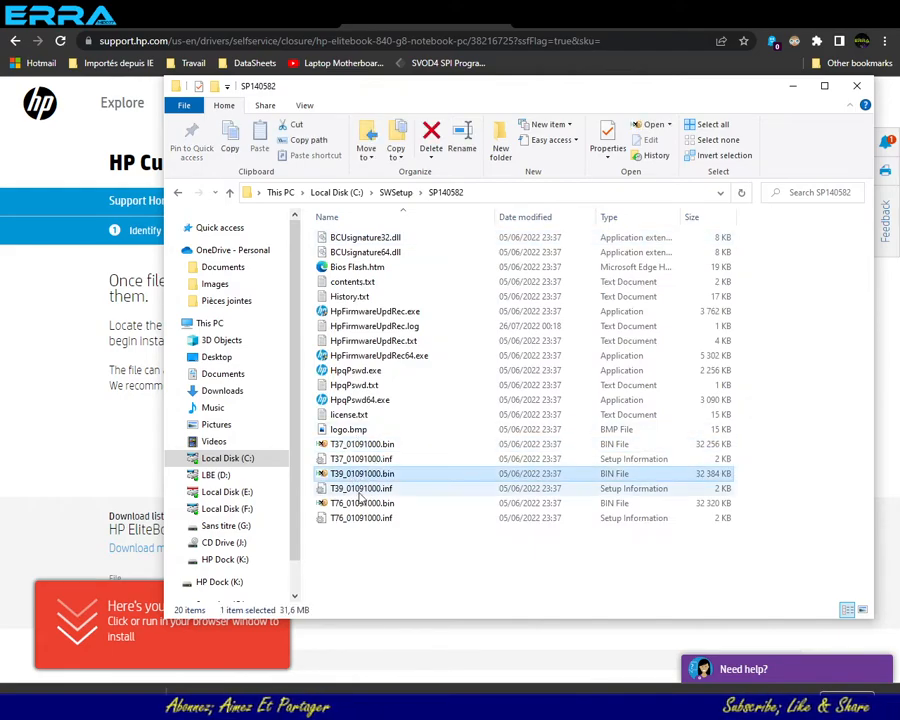
pyautogui.click(348, 503)
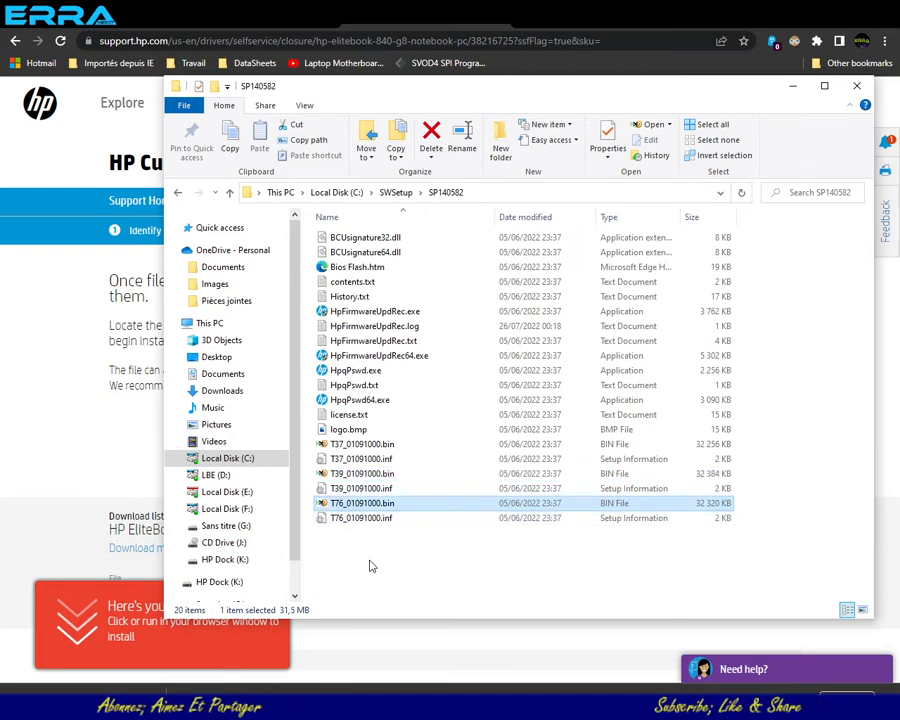
# - Open T37_01091000.bin in HxD, examine its beginning and end, and close HxD
pyautogui.doubleClick(352, 444)
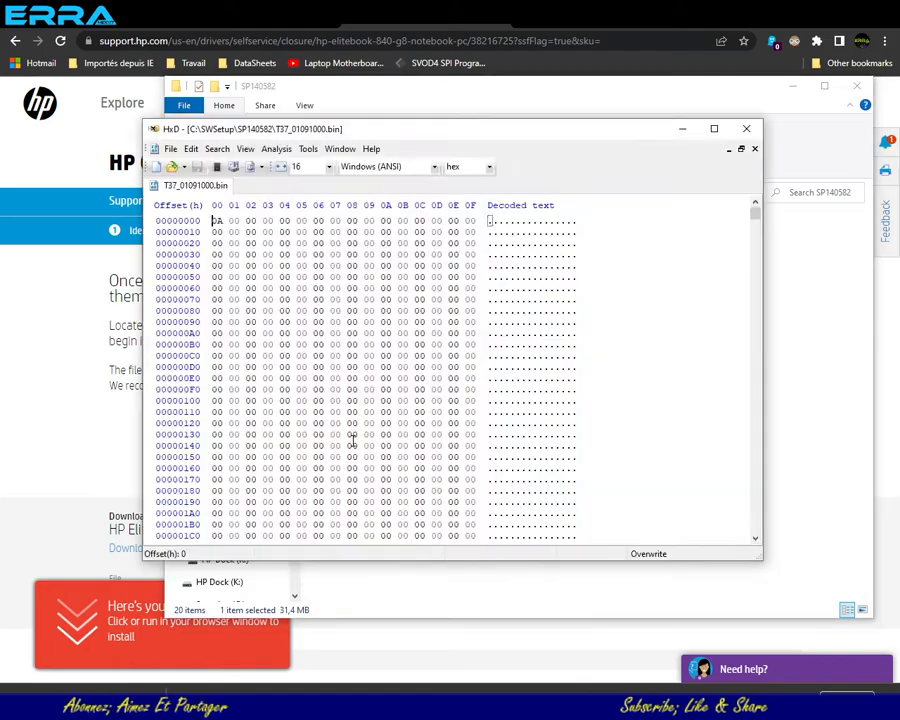
pyautogui.moveTo(755, 214); pyautogui.dragTo(757, 528)
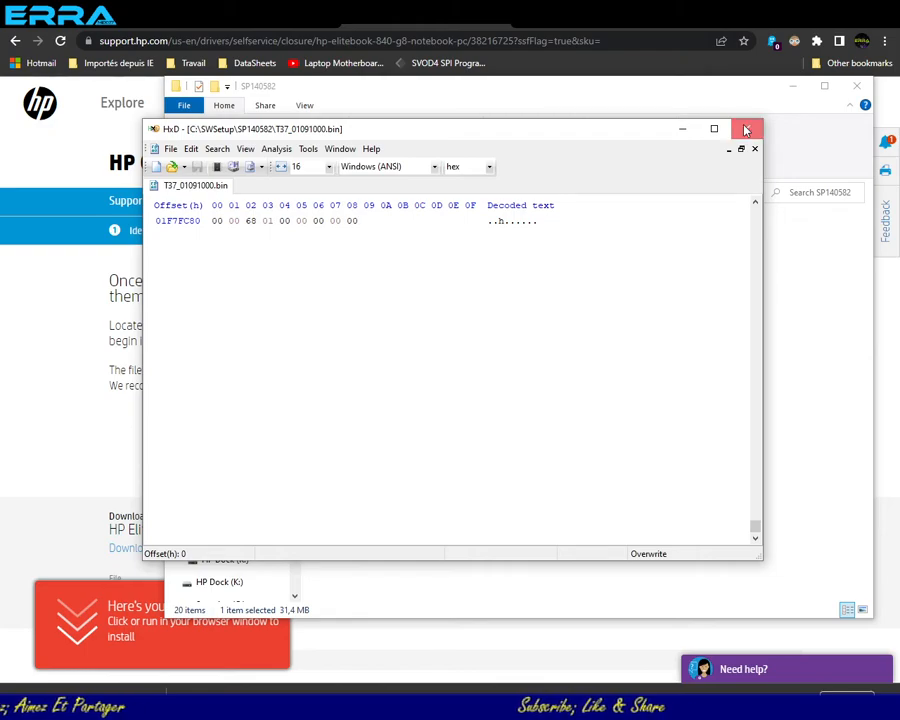
pyautogui.click(746, 129)
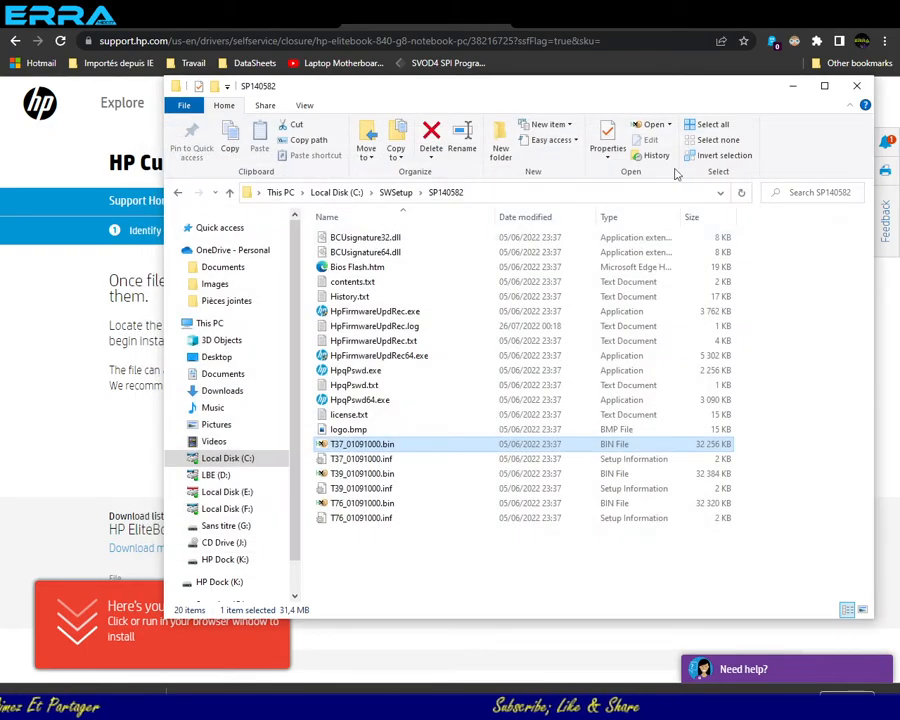
# - Open T39_01091000.bin in HxD and examine its contents through to the end of the file
pyautogui.doubleClick(343, 474)
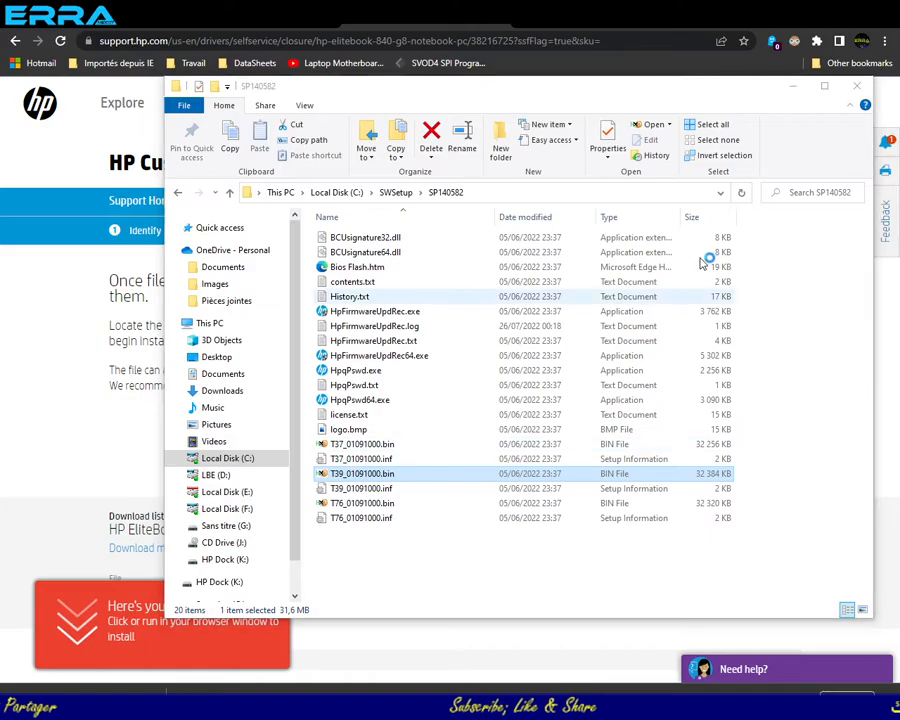
pyautogui.moveTo(758, 218); pyautogui.dragTo(766, 293)
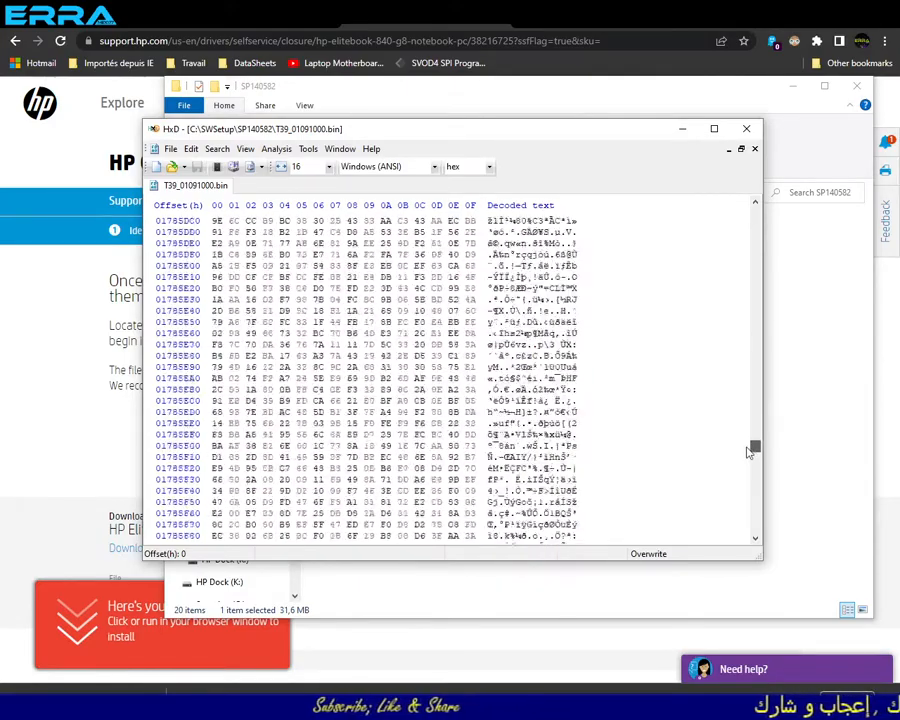
pyautogui.moveTo(752, 495); pyautogui.dragTo(752, 535)
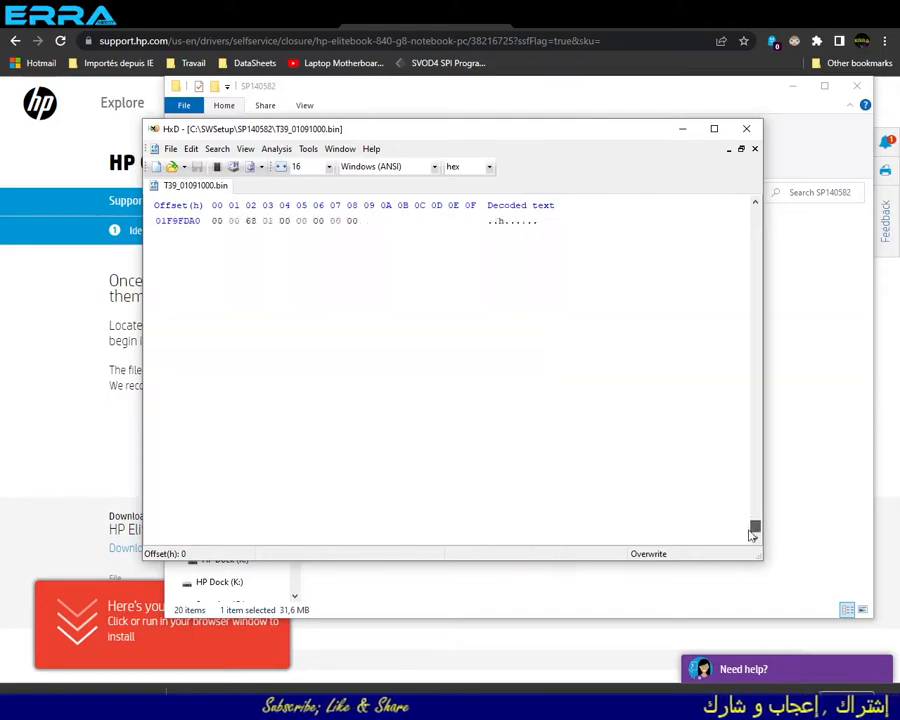
# - Close T39_01091000.bin, minimize HxD, and select T76_01091000.bin in the SP140582 folder
pyautogui.click(755, 150)
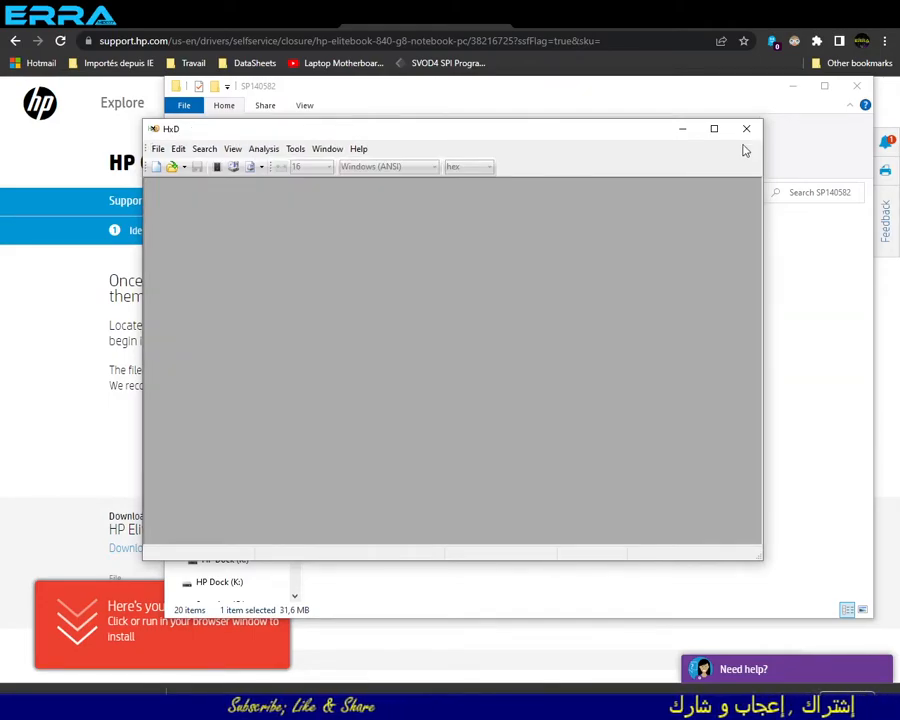
pyautogui.click(683, 131)
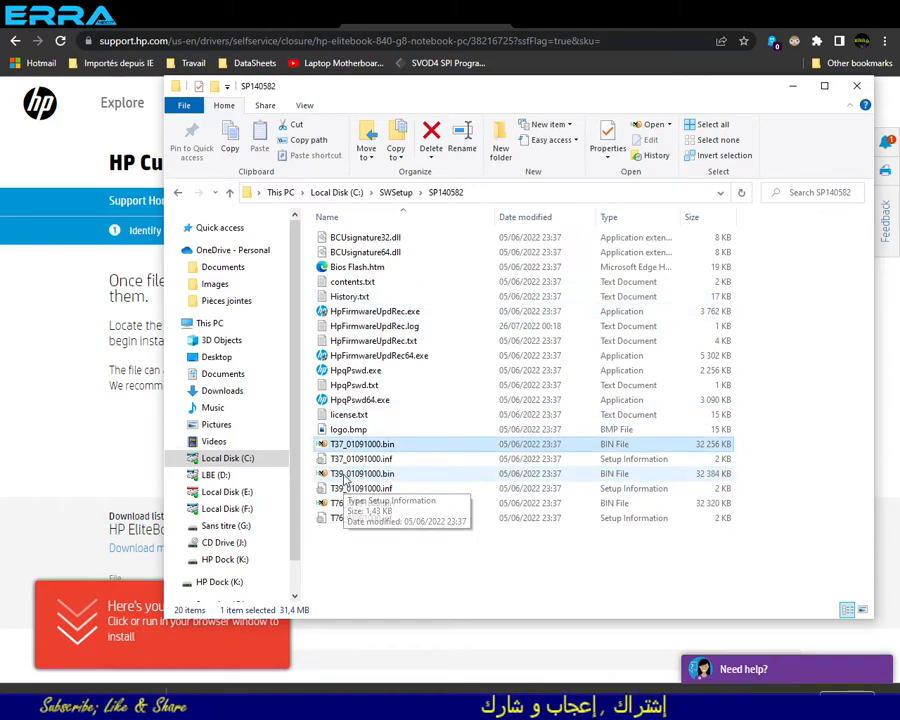
pyautogui.click(350, 504)
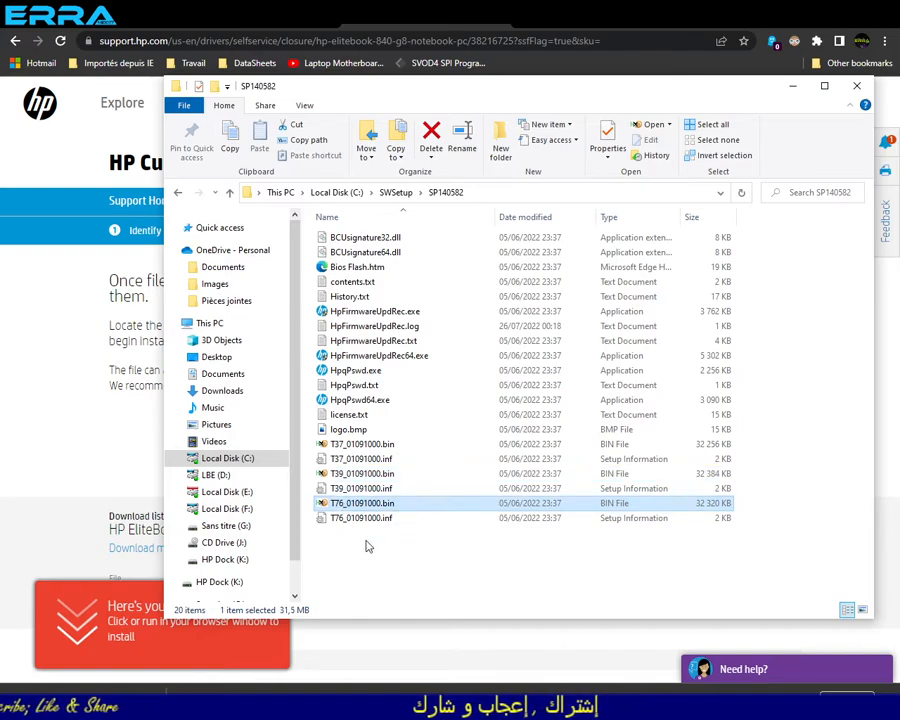
# - Run HpFirmwareUpdRec64.exe from the SP140582 folder as administrator
pyautogui.click(396, 356)
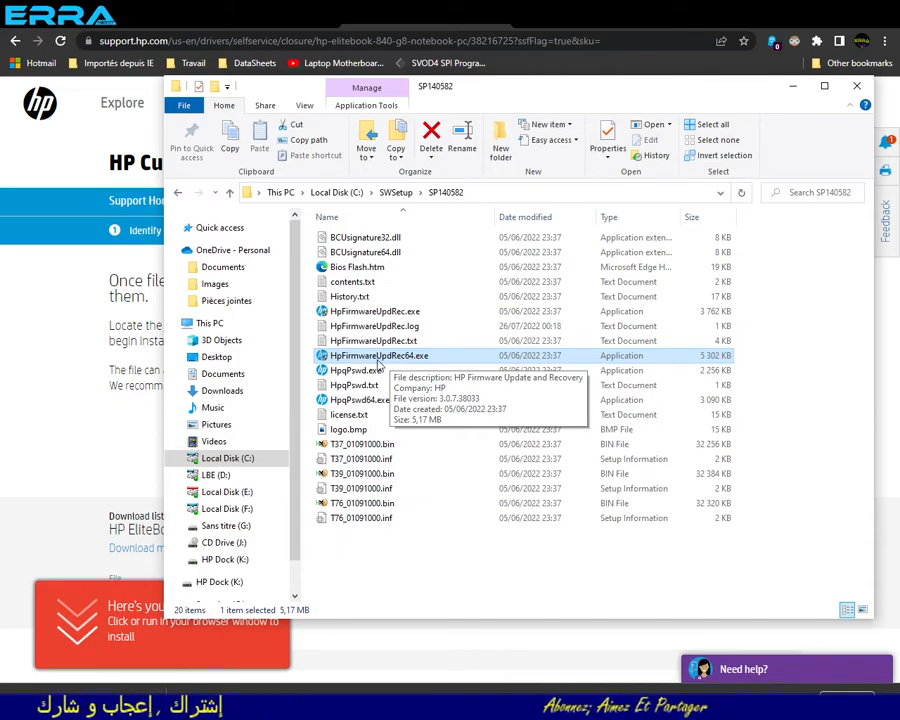
pyautogui.click(396, 314)
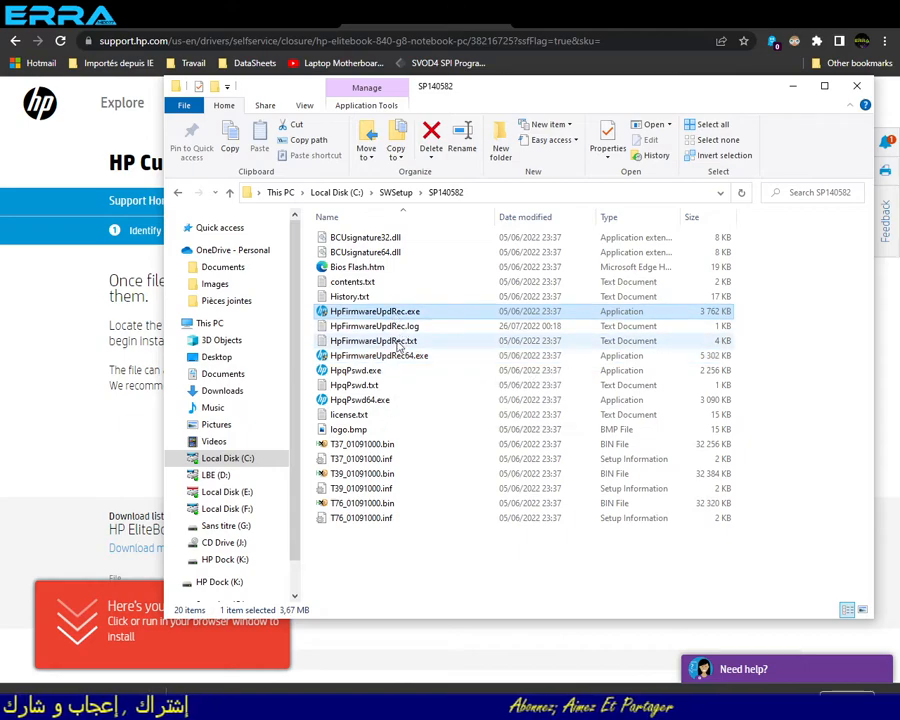
pyautogui.click(390, 358)
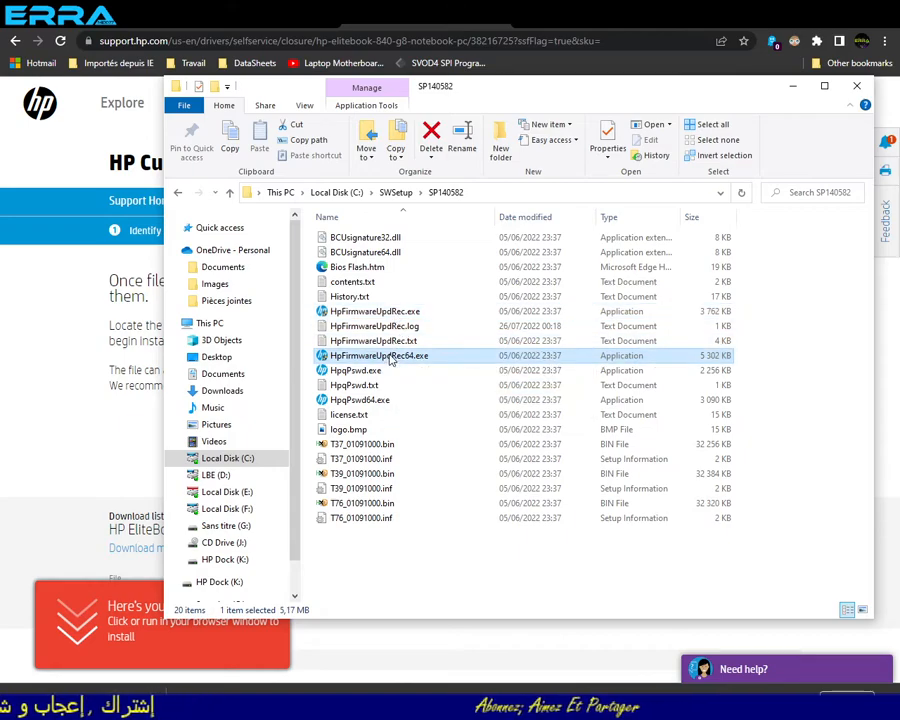
pyautogui.rightClick(390, 359)
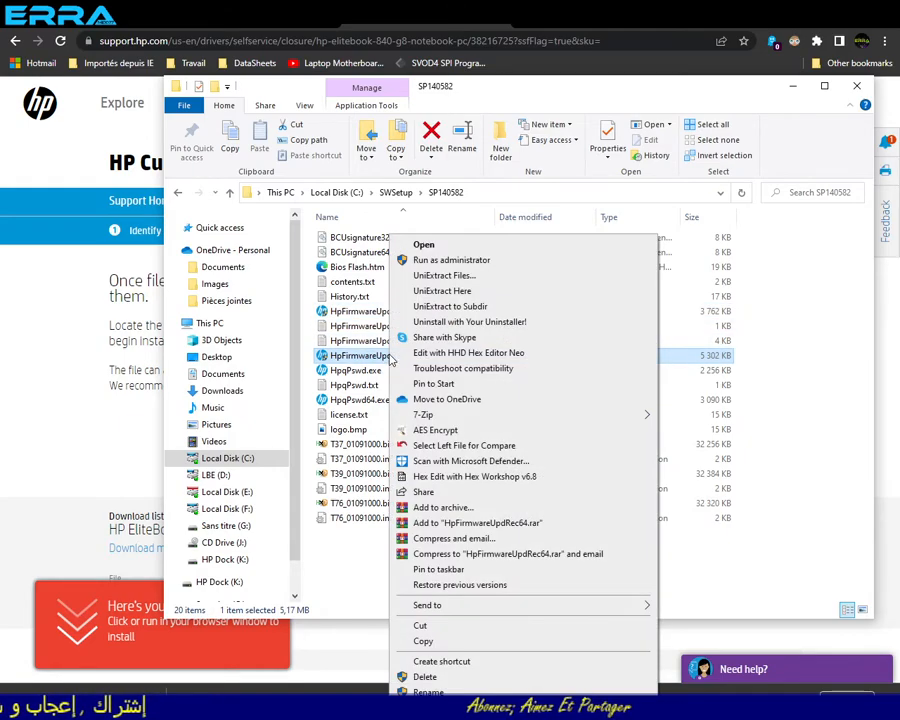
pyautogui.click(432, 261)
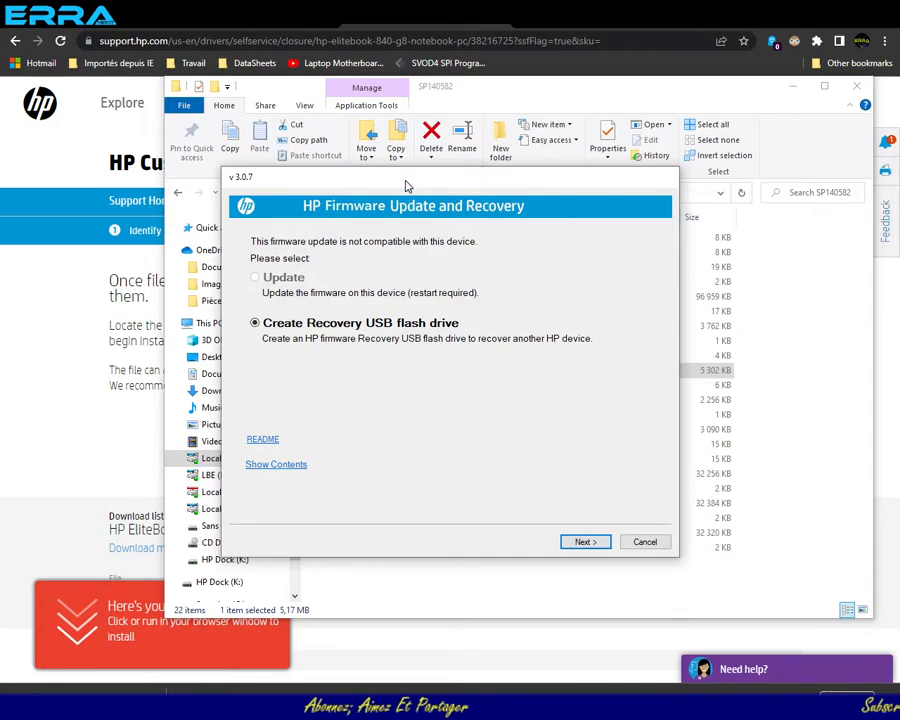
# - Select firmwareRecovery.bin in the SP140582 folder and show the package contents from HP Firmware Update and Recovery
pyautogui.moveTo(407, 185); pyautogui.dragTo(673, 222)
pyautogui.click(385, 296)
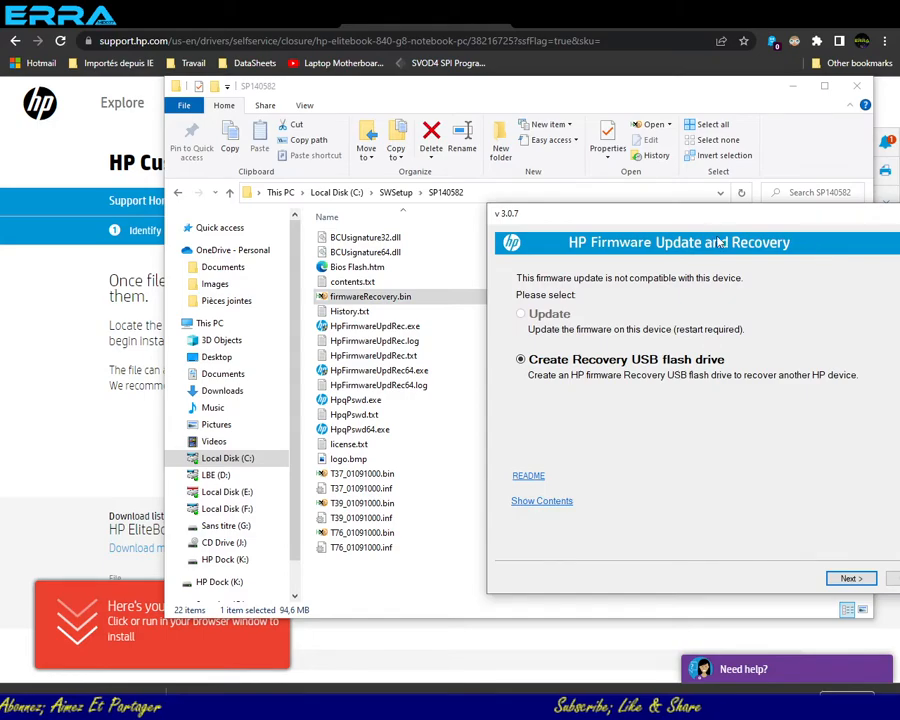
pyautogui.moveTo(717, 224); pyautogui.dragTo(603, 161)
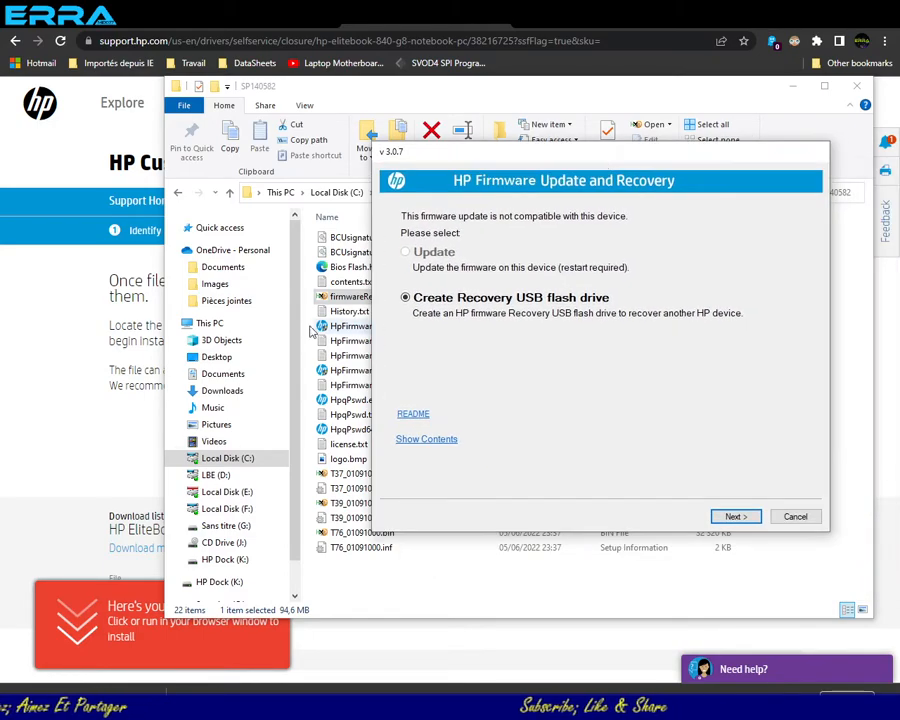
pyautogui.click(422, 442)
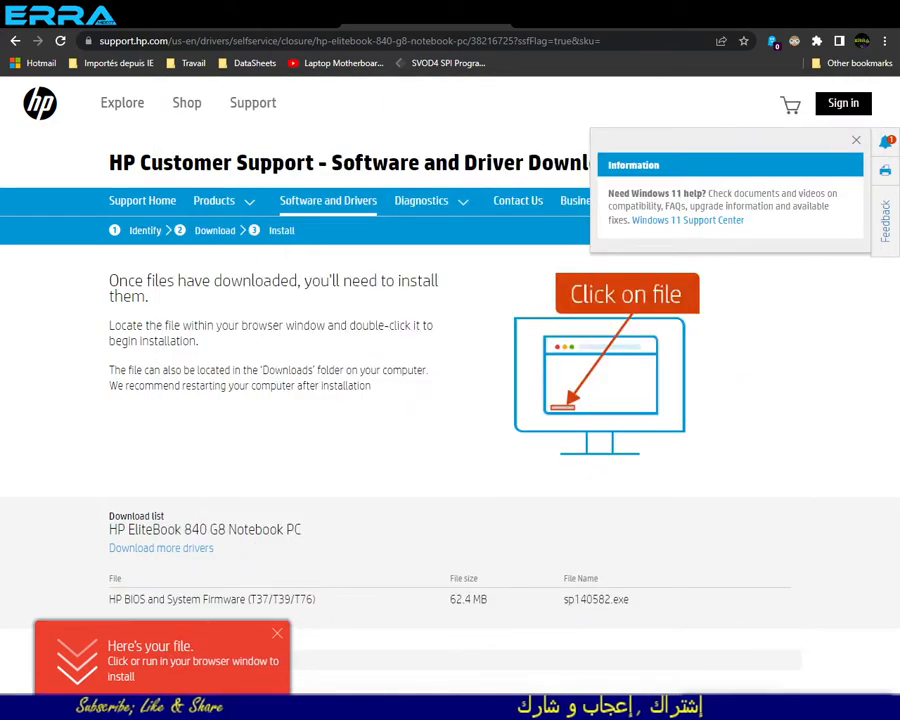
# - Switch back to the open SP140582 folder window
pyautogui.hotkey('alt', 'Tab')
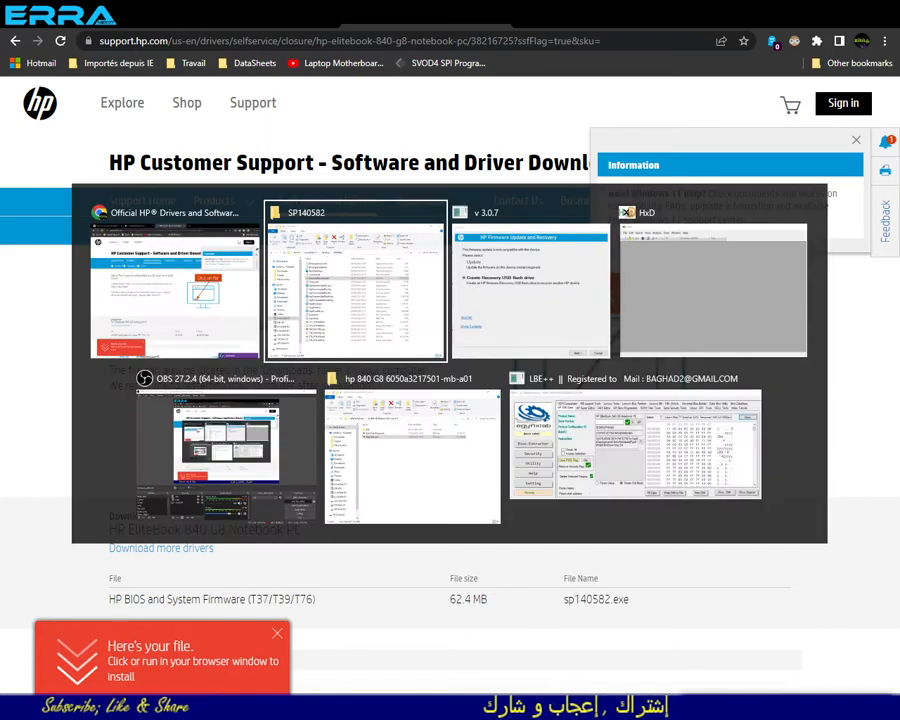
pyautogui.hotkey('alt', 'Tab')
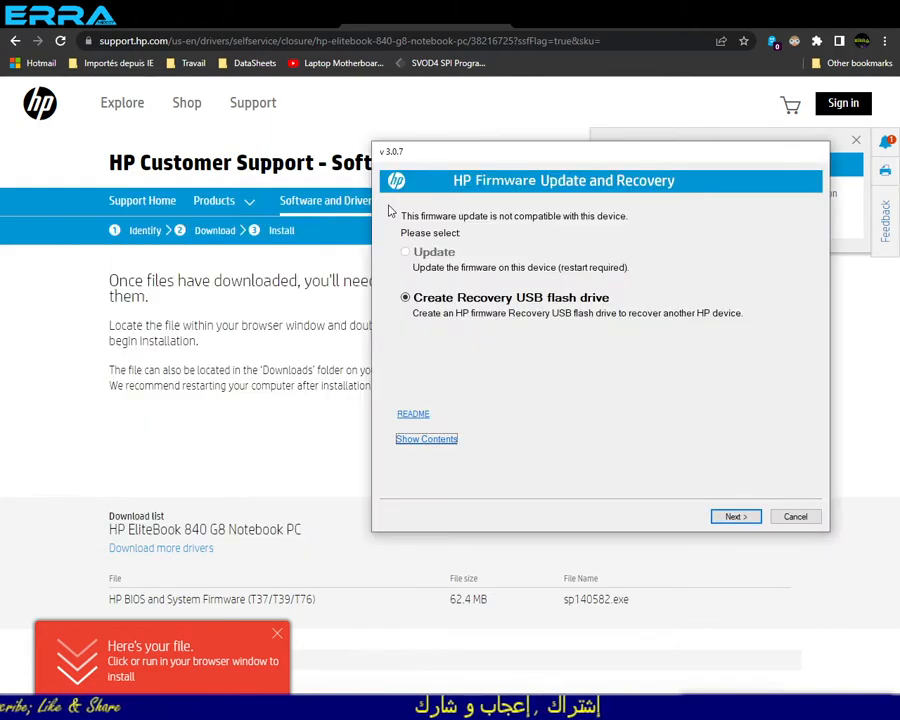
pyautogui.hotkey('alt', 'Tab')
pyautogui.hotkey('alt', 'Tab')
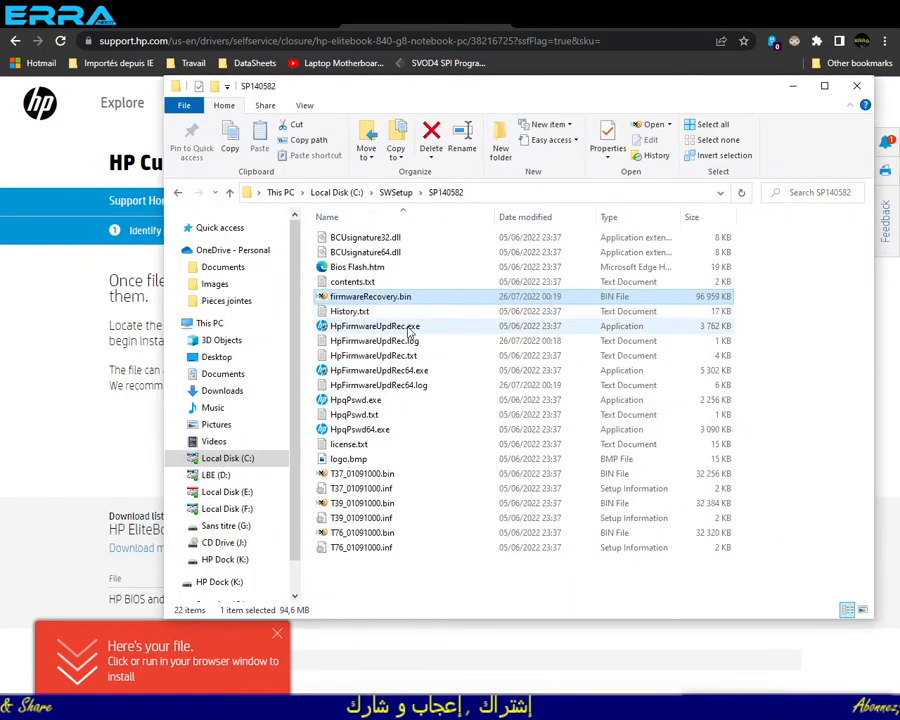
pyautogui.hotkey('alt', 'Tab')
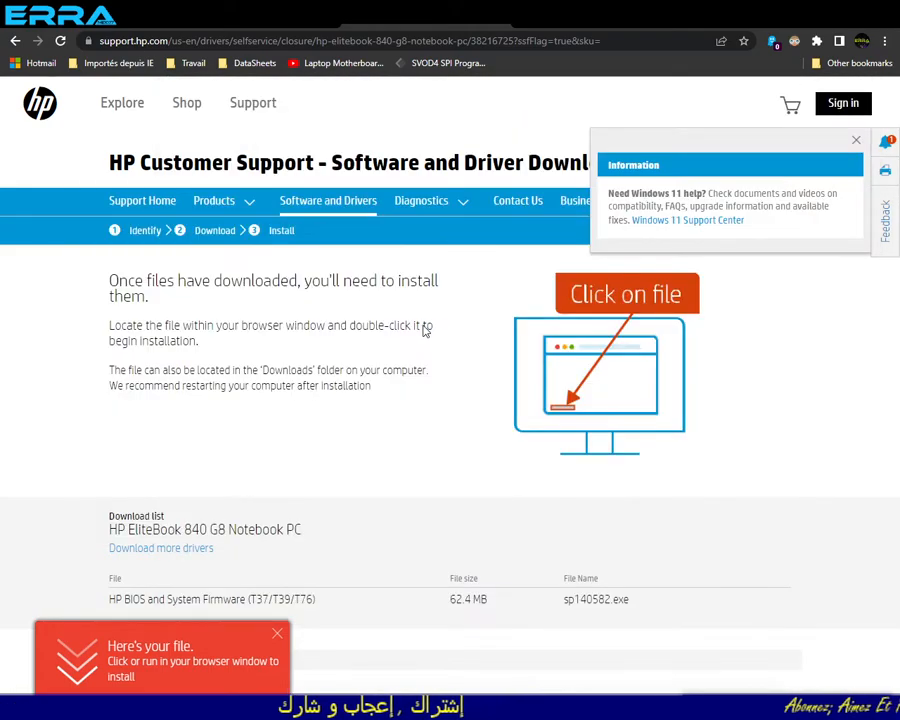
pyautogui.hotkey('alt', 'Tab')
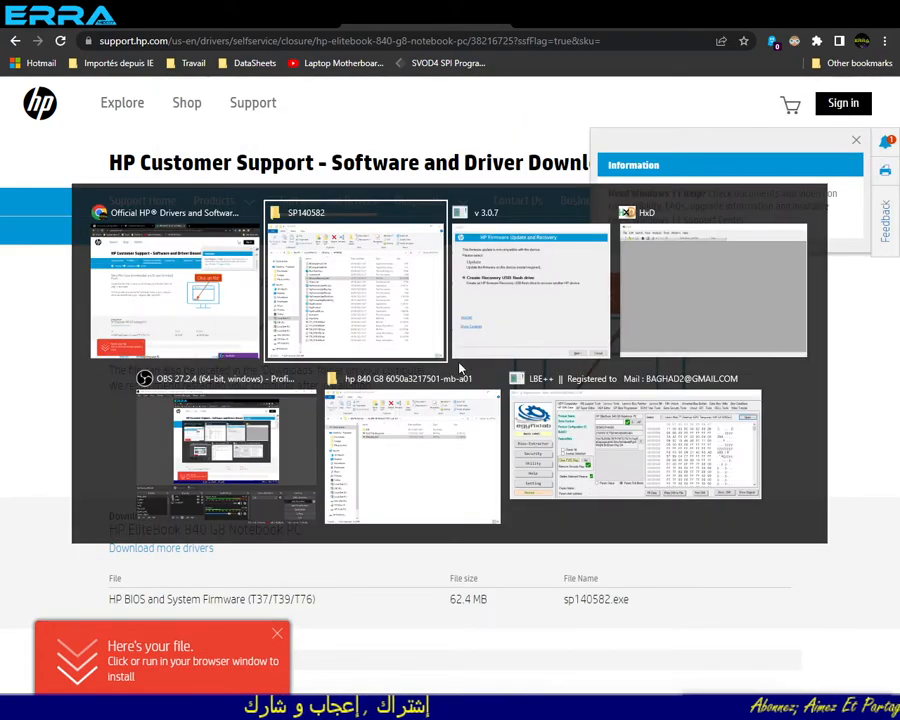
pyautogui.hotkey('alt', 'Tab')
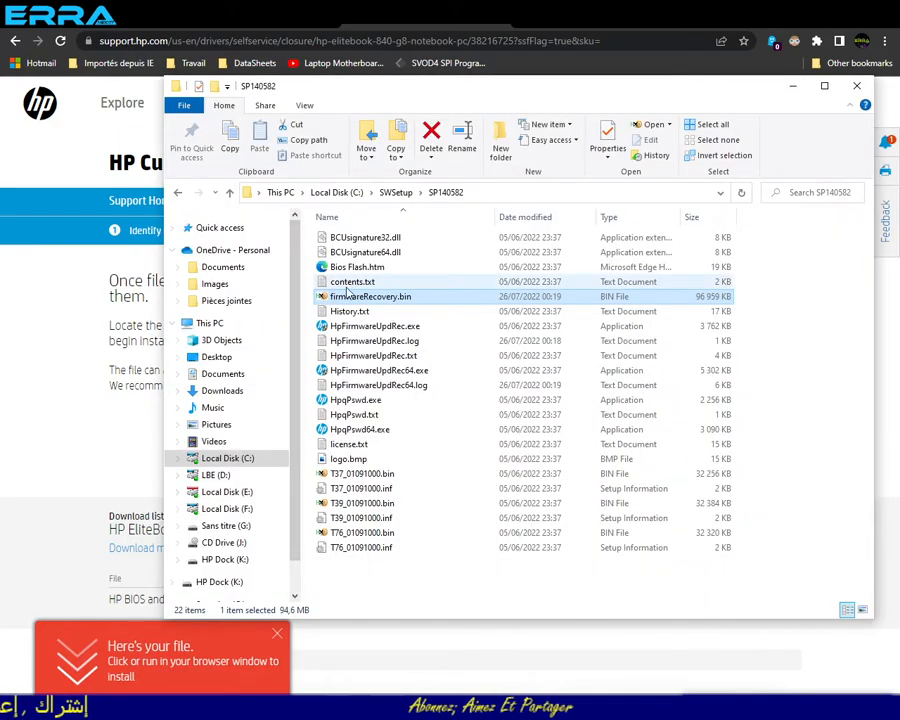
# - Copy firmwareRecovery.bin from SP140582 into the Desktop folder ERS Temporary\hp 840 G8 6050a3217501-mb-a01
pyautogui.rightClick(359, 302)
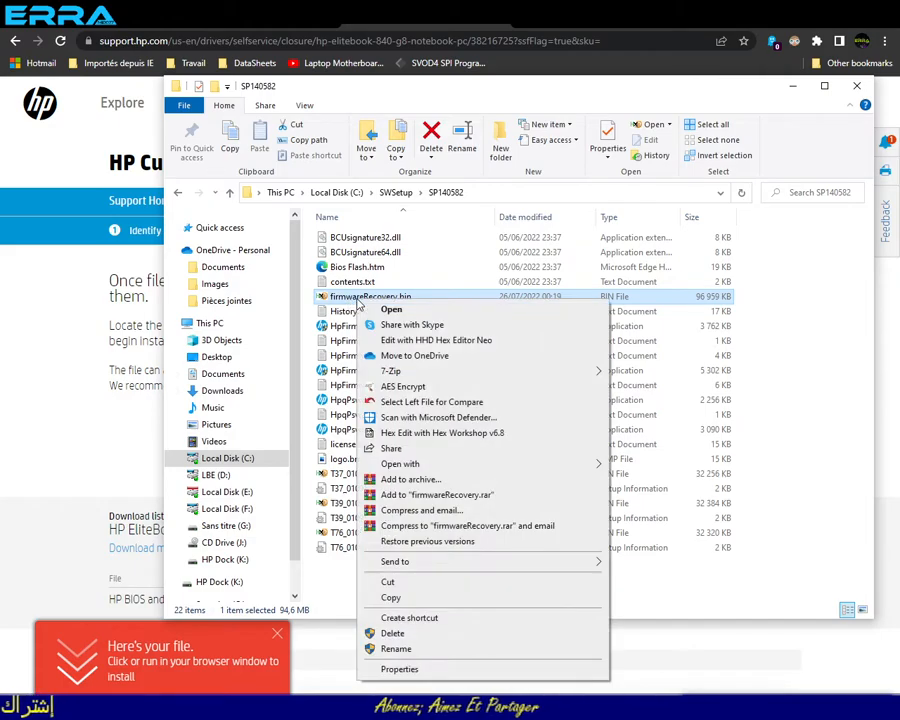
pyautogui.click(388, 597)
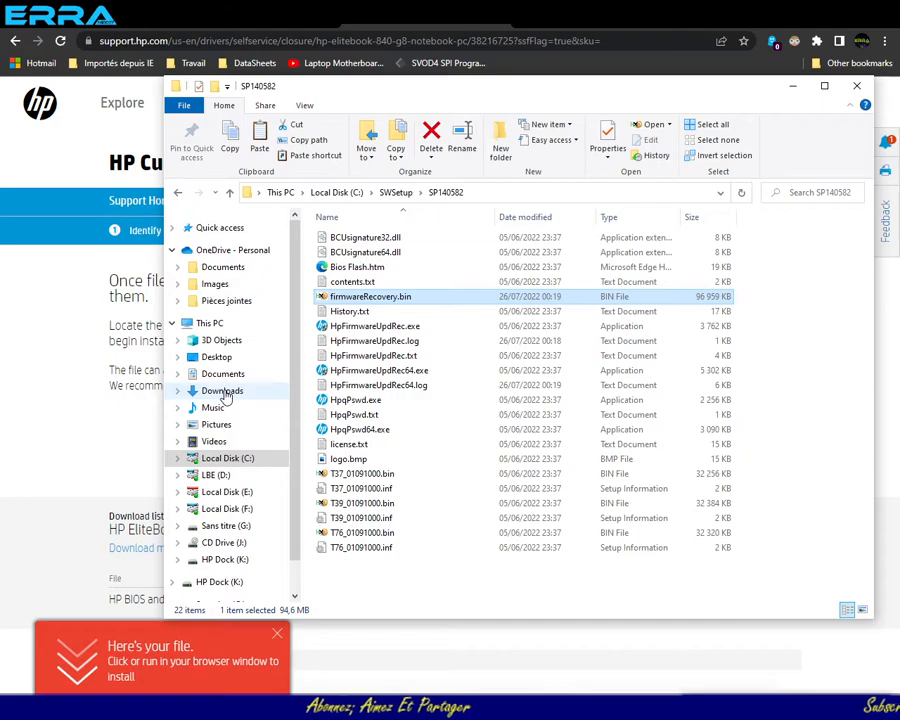
pyautogui.click(222, 358)
pyautogui.scroll(-3, 409, 486)
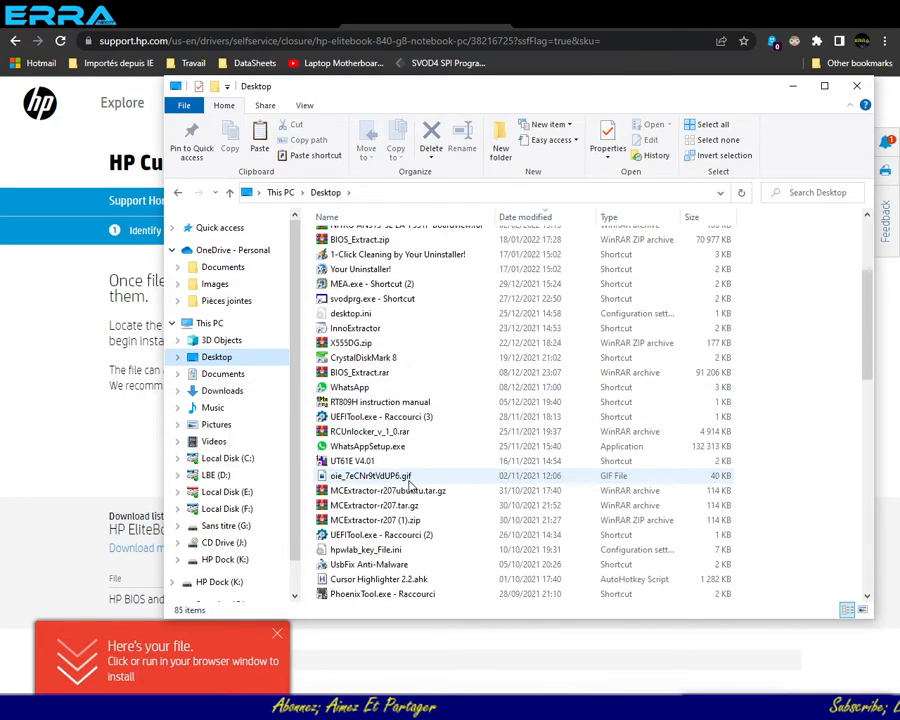
pyautogui.scroll(-15, 409, 486)
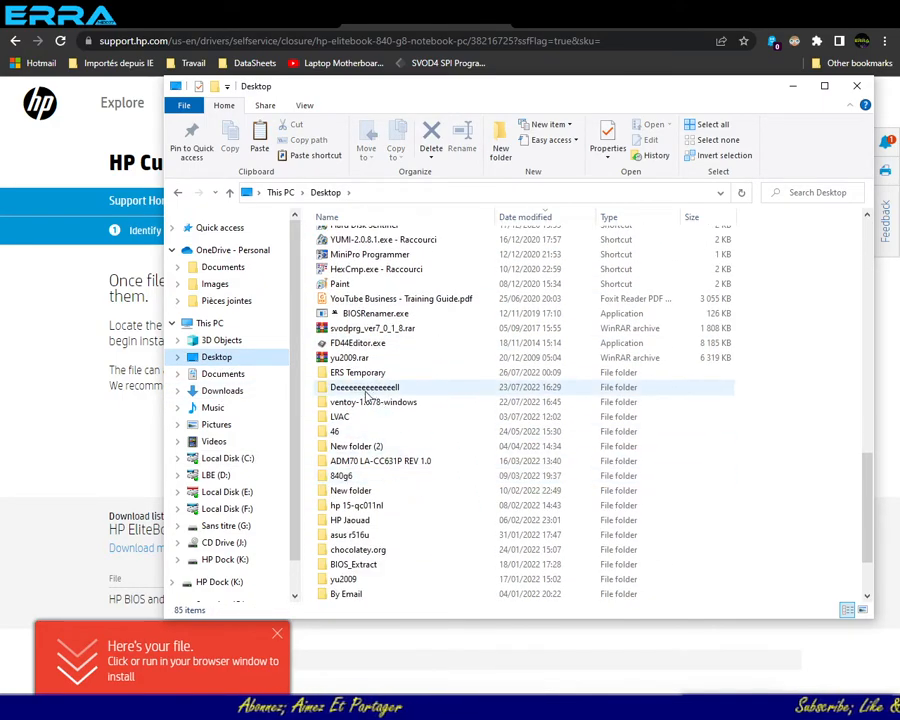
pyautogui.doubleClick(357, 372)
pyautogui.doubleClick(359, 296)
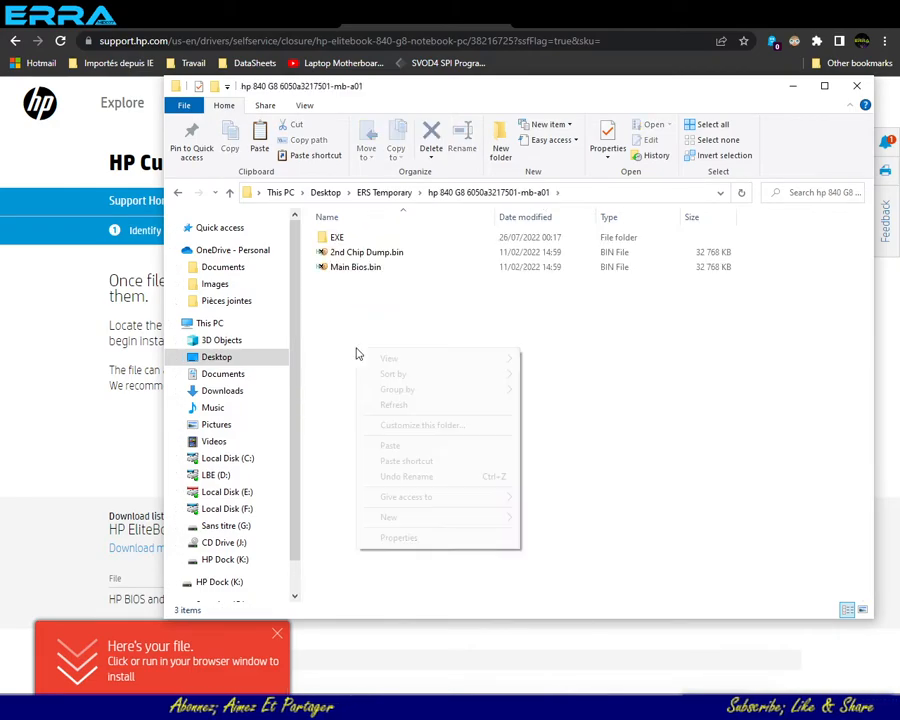
pyautogui.rightClick(358, 354)
pyautogui.click(390, 446)
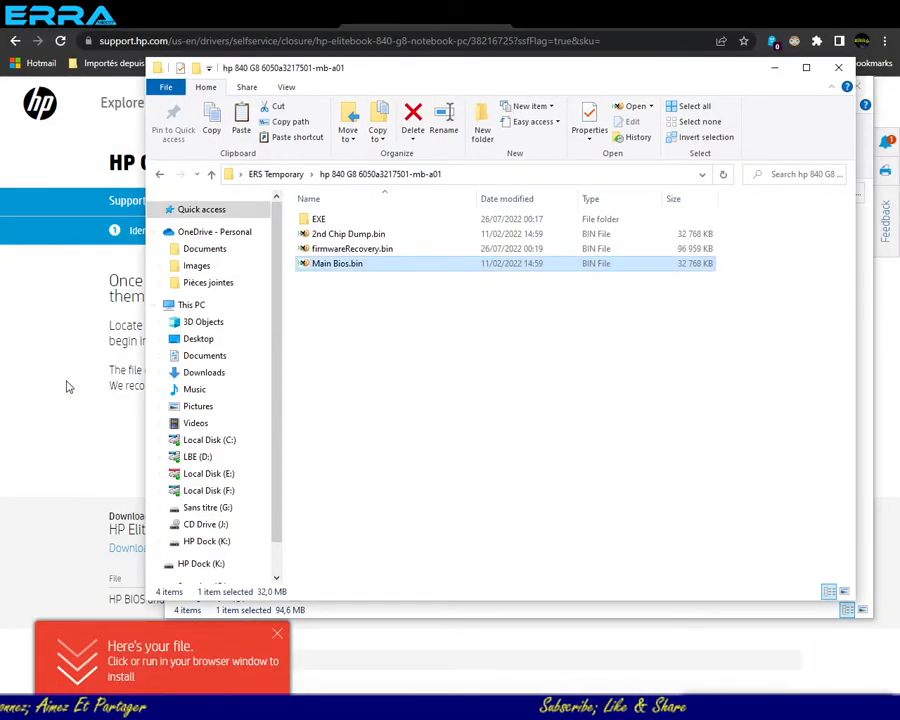
# - Open C:\SWSetup\SP140582 in the second File Explorer window
pyautogui.click(222, 442)
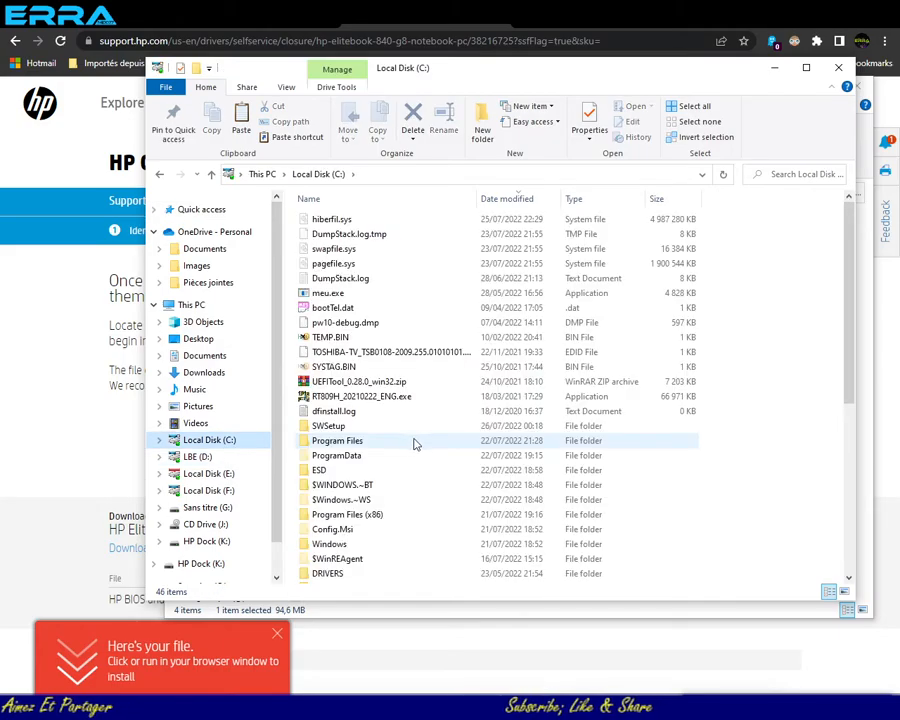
pyautogui.doubleClick(333, 426)
pyautogui.doubleClick(325, 221)
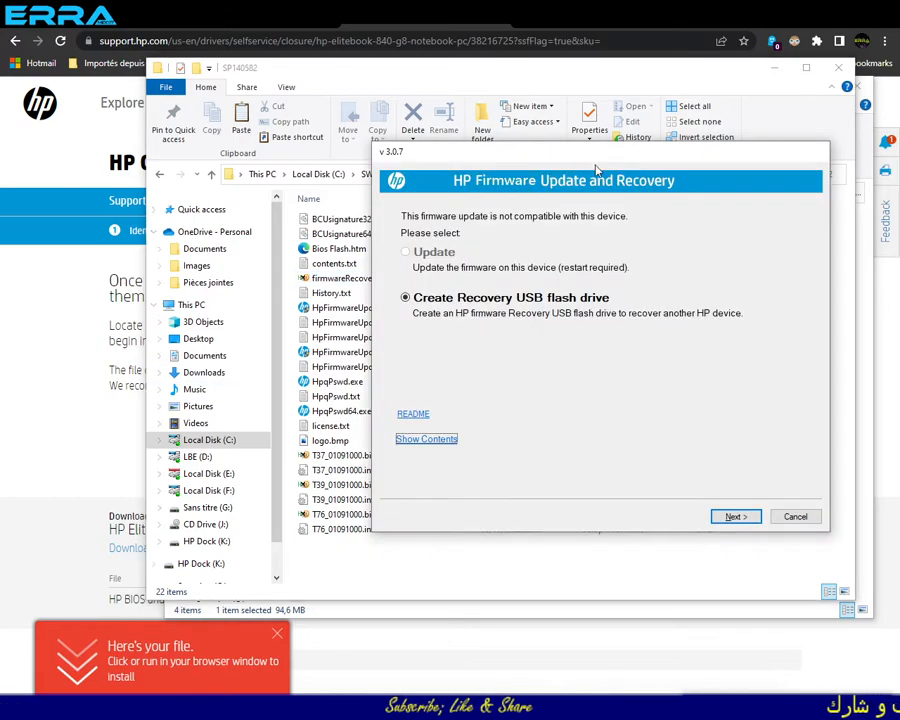
# - Cancel HP Firmware Update and Recovery, check the SP140582 folder, and close that folder window
pyautogui.moveTo(598, 158); pyautogui.dragTo(648, 110)
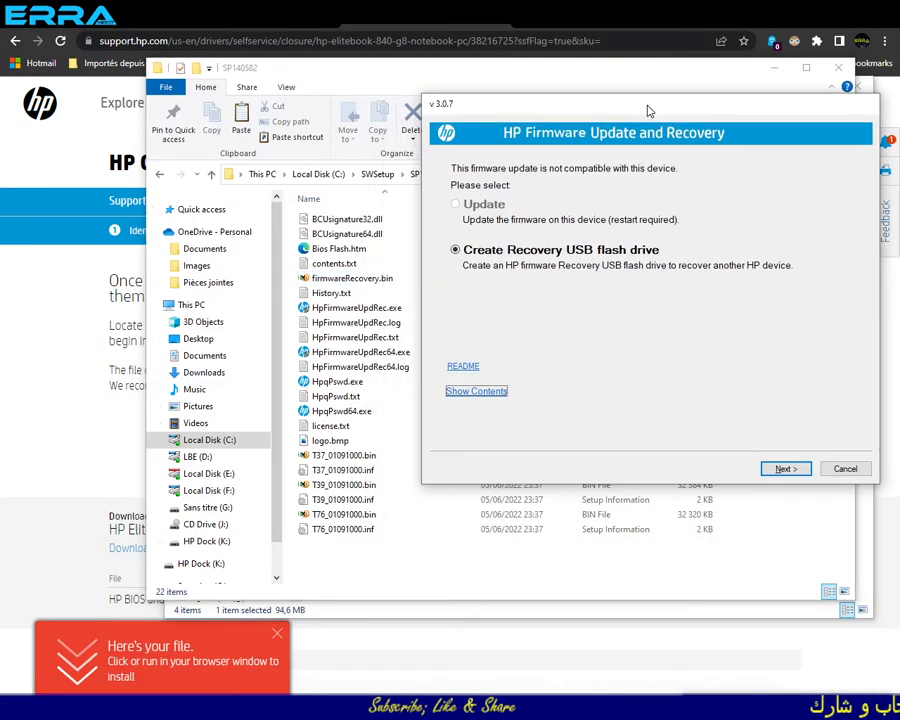
pyautogui.click(845, 469)
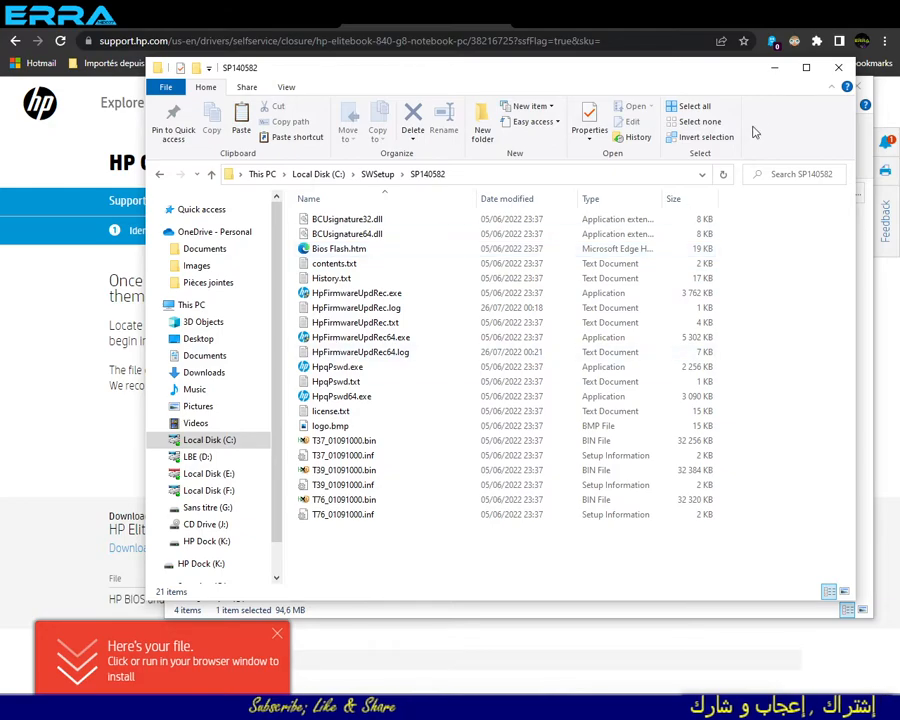
pyautogui.click(840, 70)
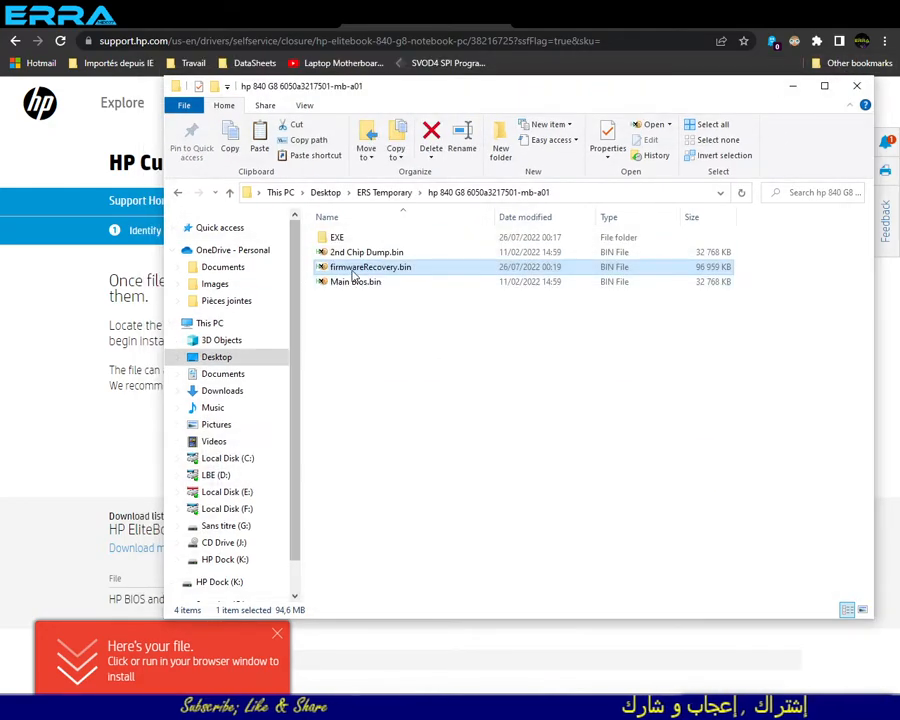
# - Open Main Bios.bin from the hp 840 G8 folder in HxD and bring up its text-string search
pyautogui.click(414, 340)
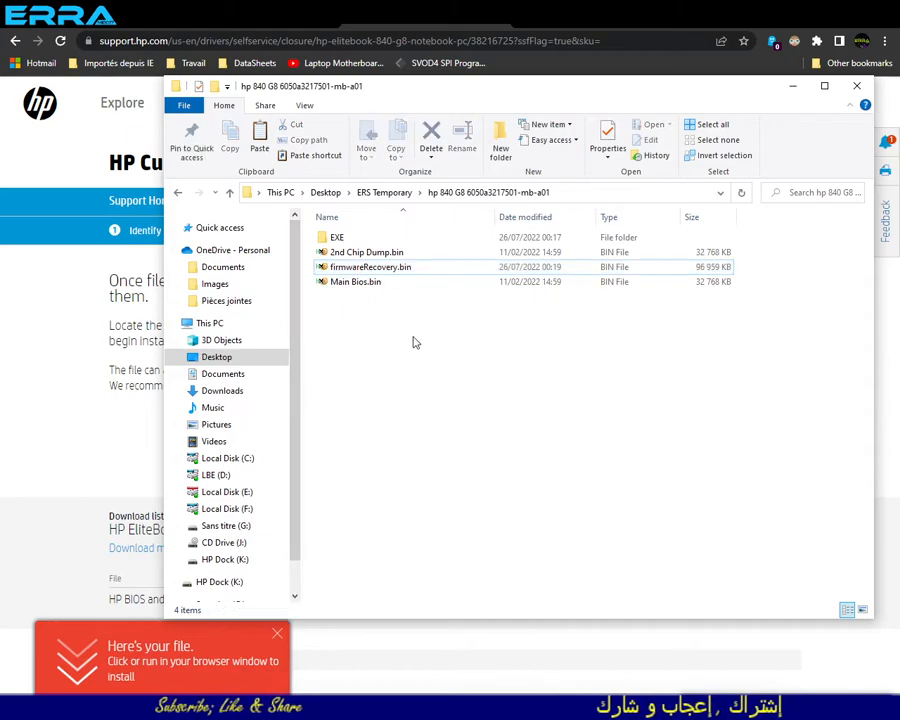
pyautogui.doubleClick(352, 282)
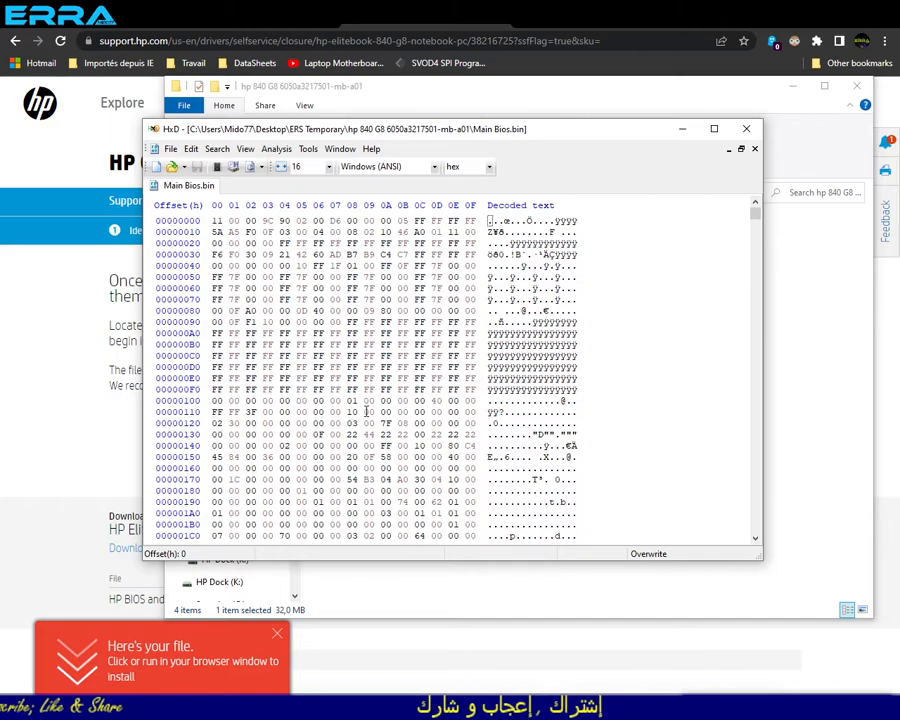
pyautogui.hotkey('ctrl', 'f')
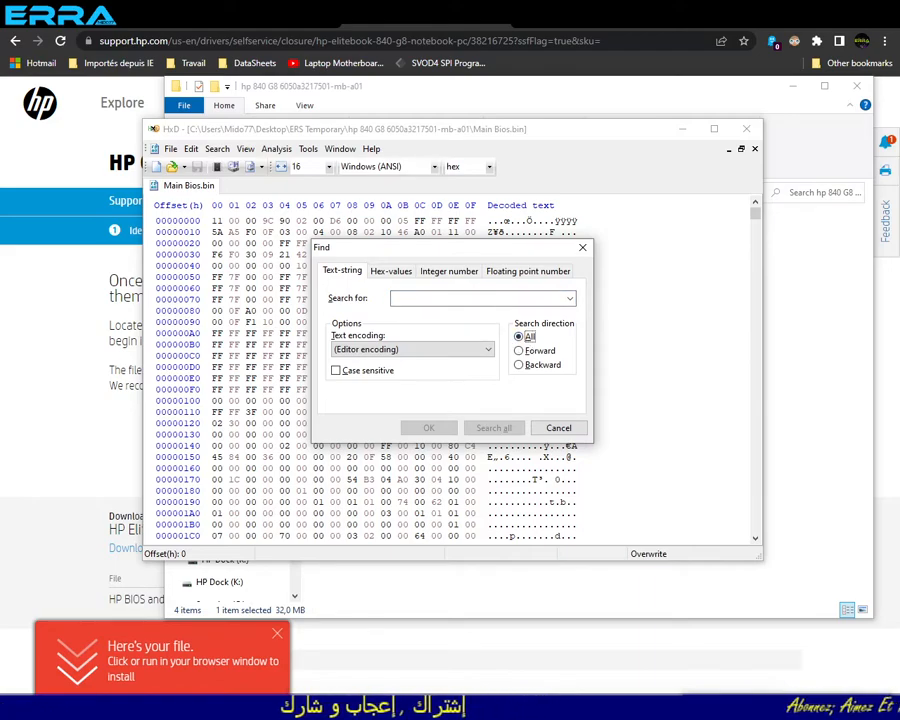
# - Switch to the HP download page in Chrome, dismiss the download notice, and copy the firmware family code T37
pyautogui.click(392, 24)
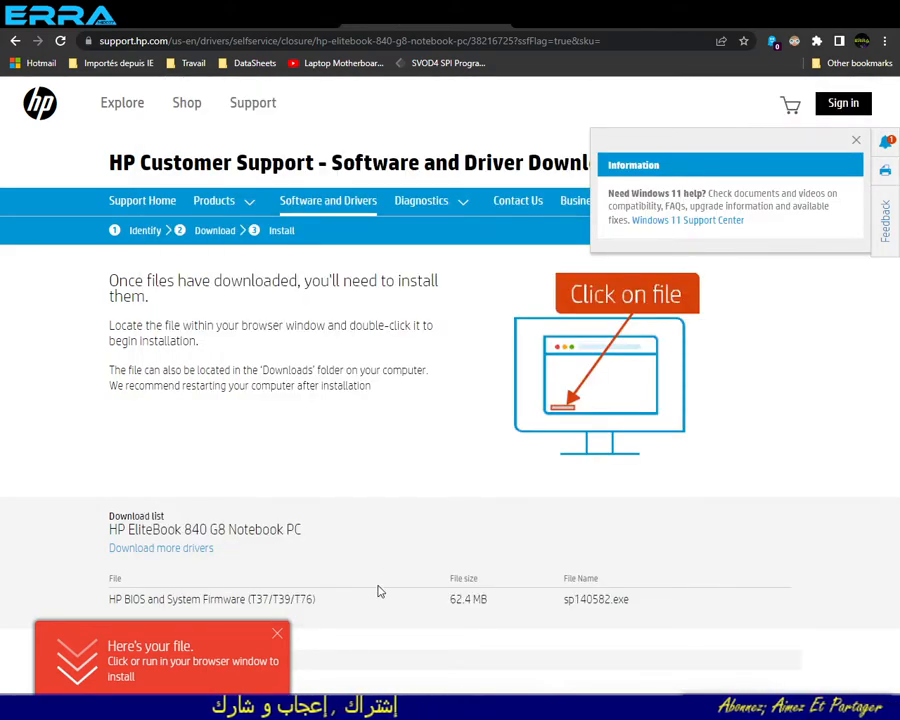
pyautogui.click(279, 637)
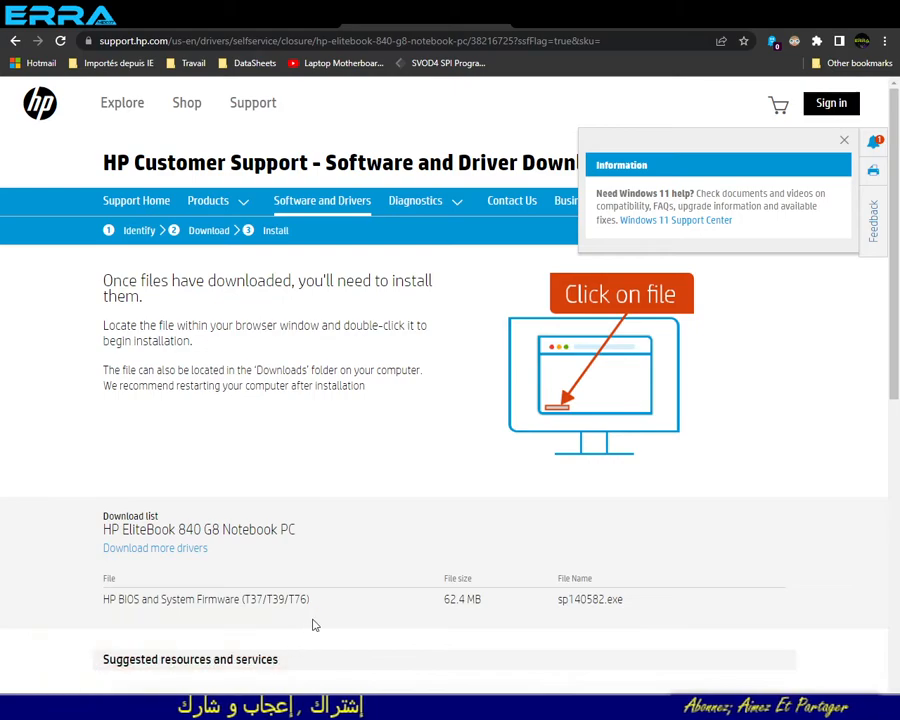
pyautogui.doubleClick(255, 600)
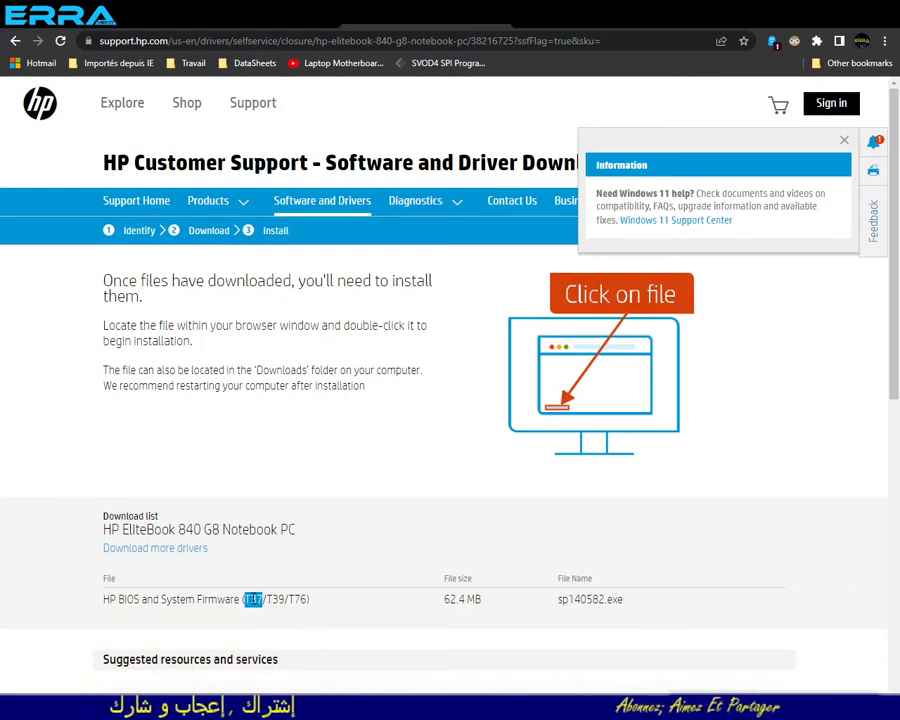
pyautogui.rightClick(254, 600)
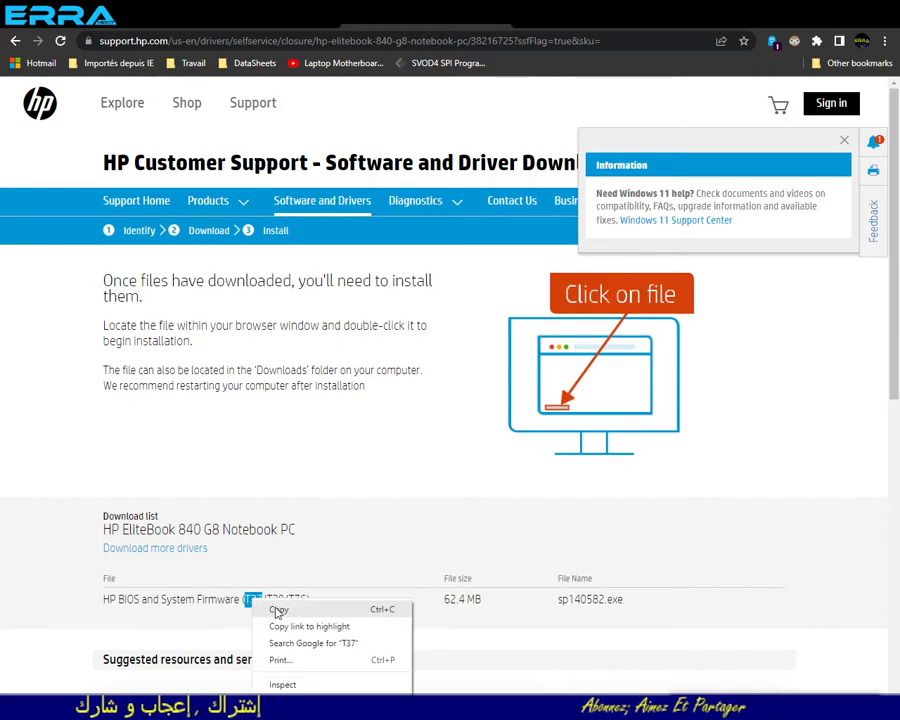
pyautogui.click(266, 606)
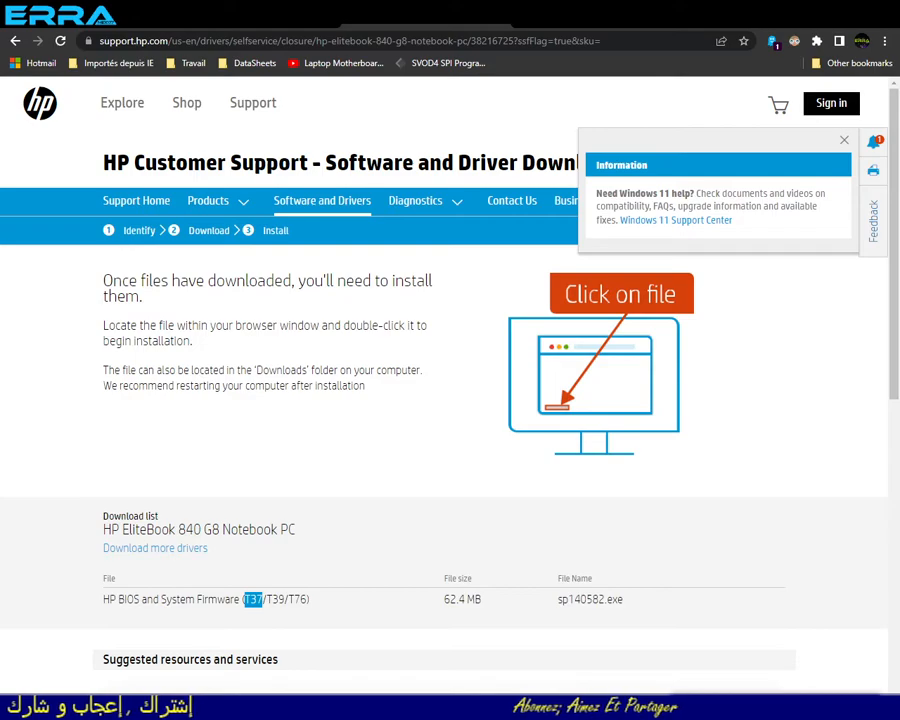
# - Search Main Bios.bin in HxD for the text string T37 in all directions and dismiss the result message
pyautogui.hotkey('alt', 'Tab')
pyautogui.click(424, 298)
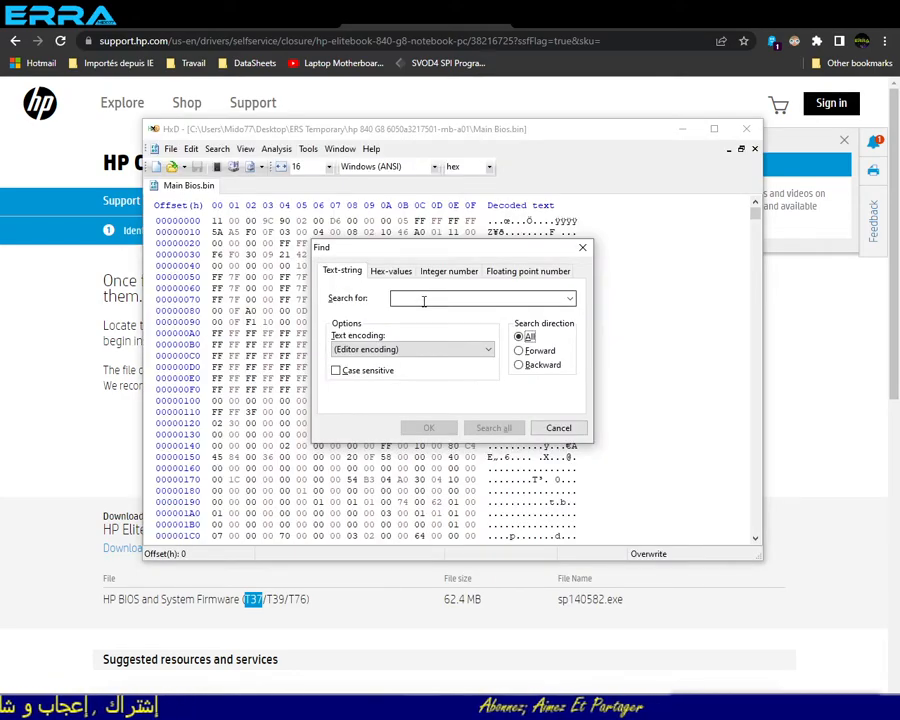
pyautogui.click(392, 271)
pyautogui.click(345, 273)
pyautogui.hotkey('ctrl', 'v')
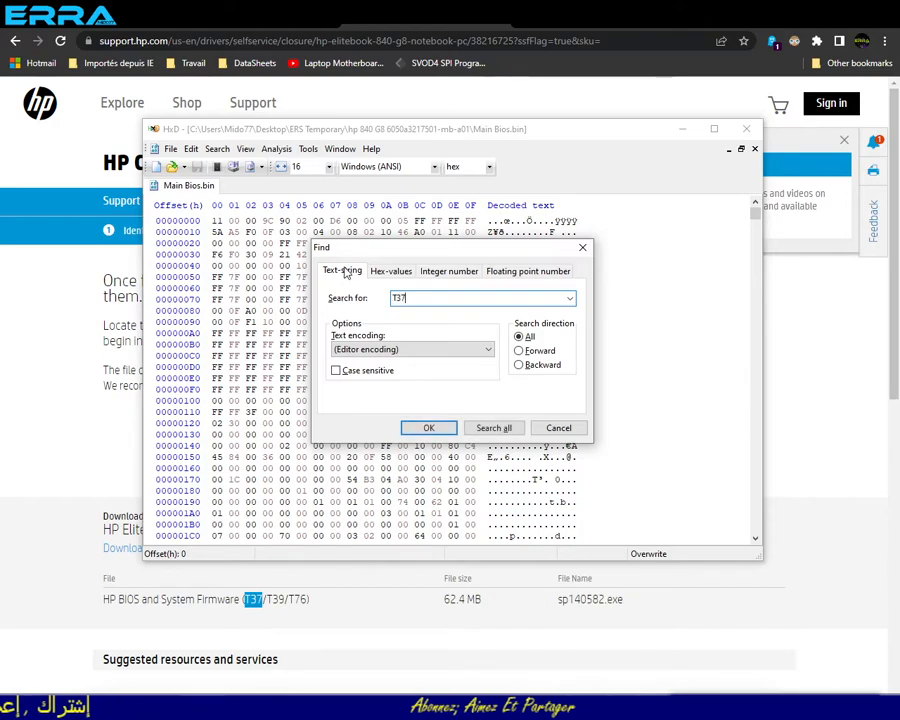
pyautogui.click(428, 429)
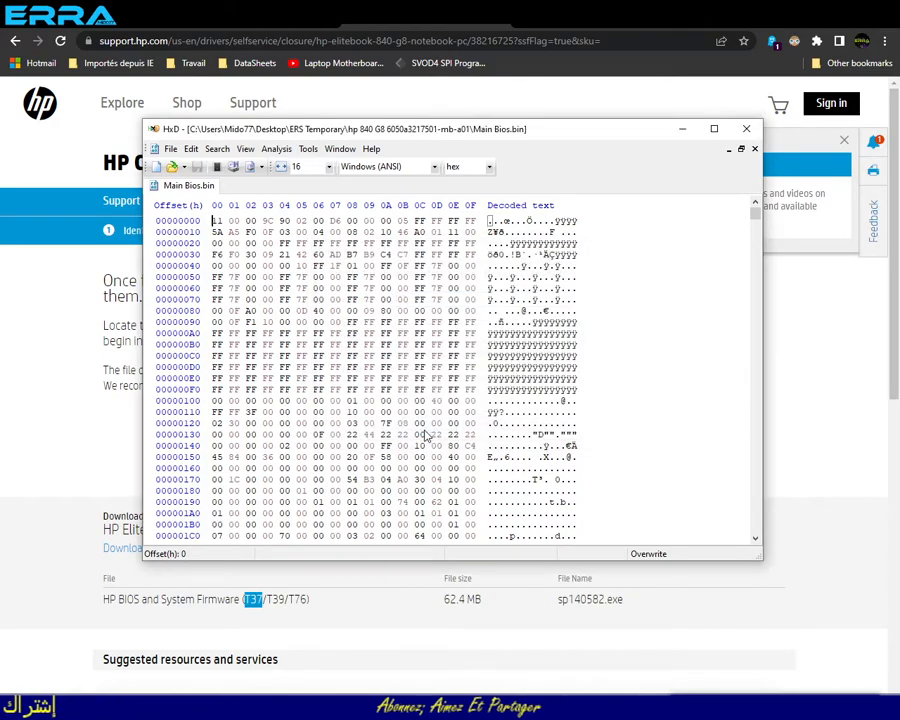
pyautogui.click(477, 418)
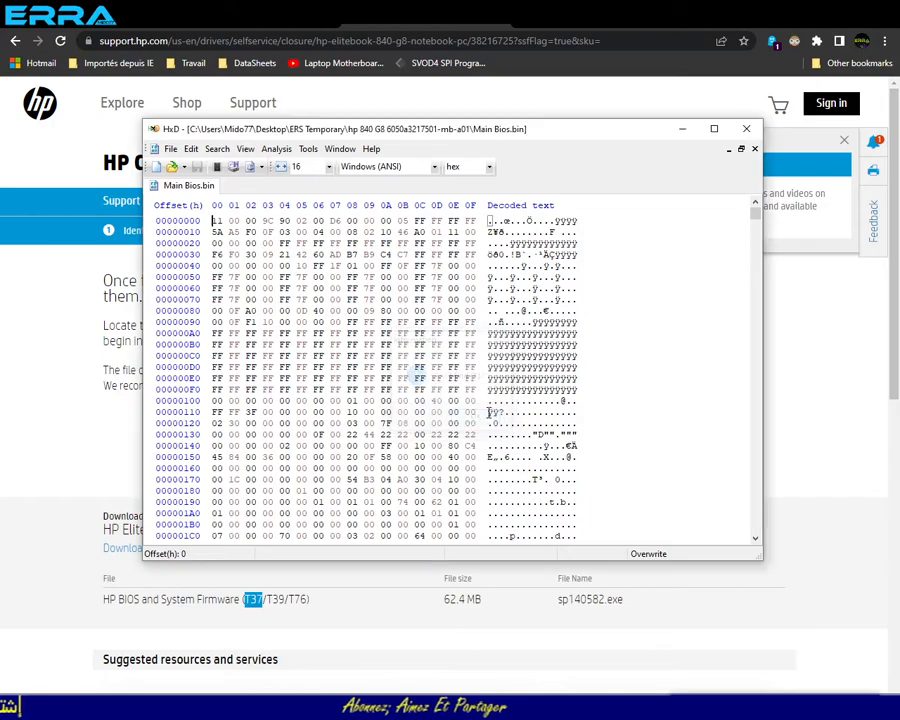
# - Return to the HP download page in Chrome and copy the firmware family code T39
pyautogui.hotkey('alt', 'Tab')
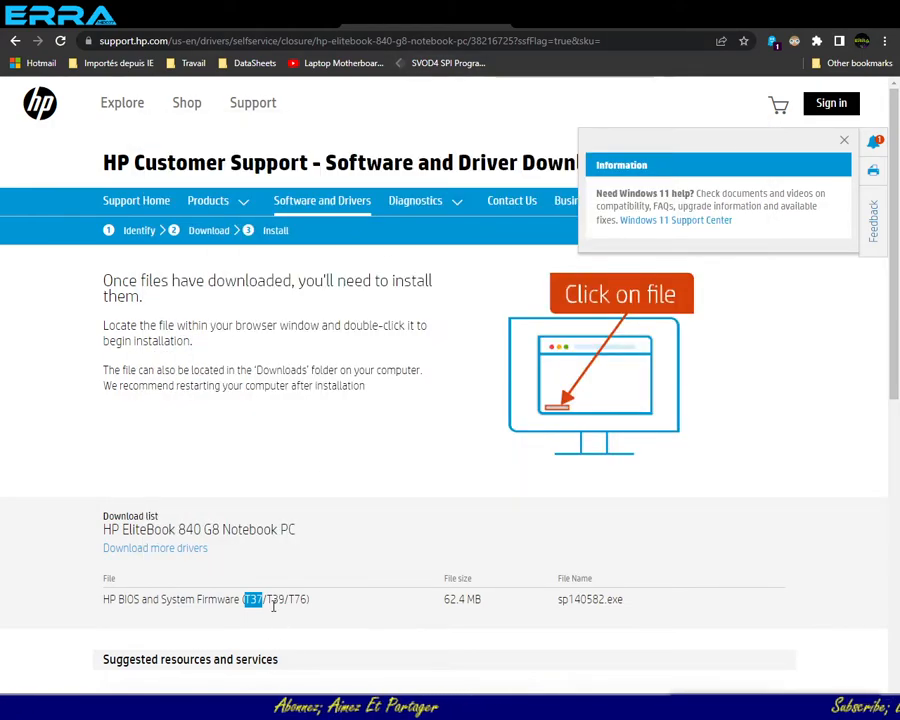
pyautogui.moveTo(266, 599); pyautogui.dragTo(272, 599)
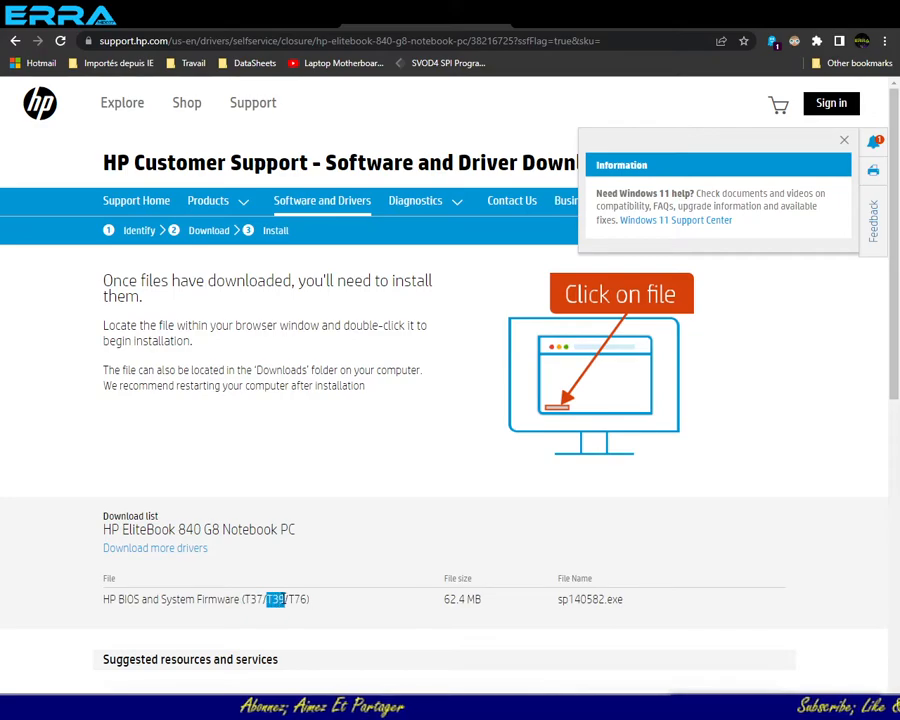
pyautogui.rightClick(285, 600)
pyautogui.click(310, 603)
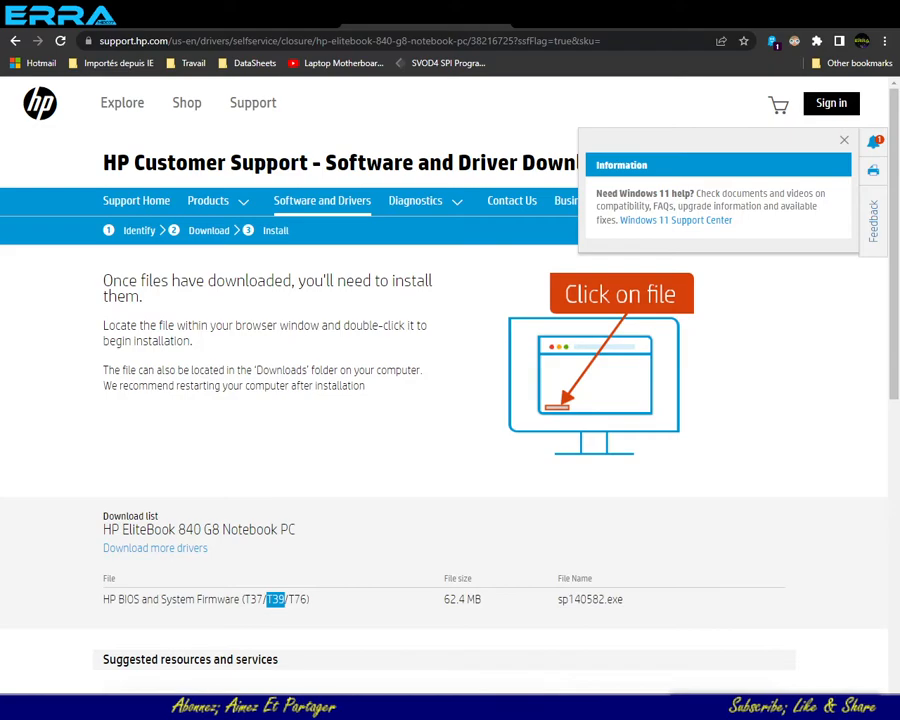
# - Search Main Bios.bin in HxD for the text string T39 and step through every match to the end of the file
pyautogui.click(285, 707)
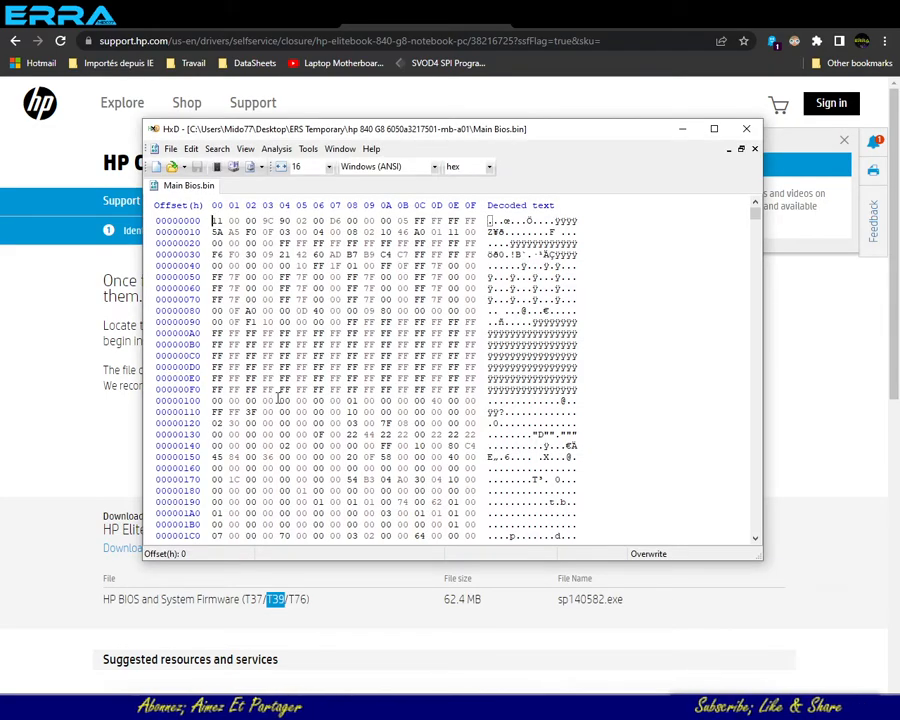
pyautogui.hotkey('ctrl', 'f')
pyautogui.hotkey('ctrl', 'v')
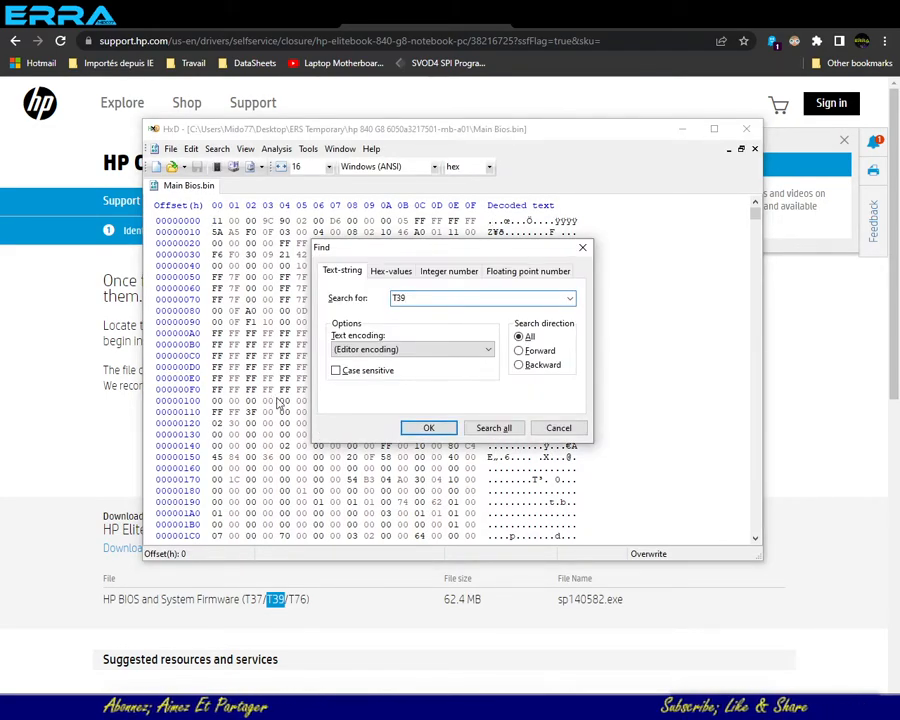
pyautogui.press('Return')
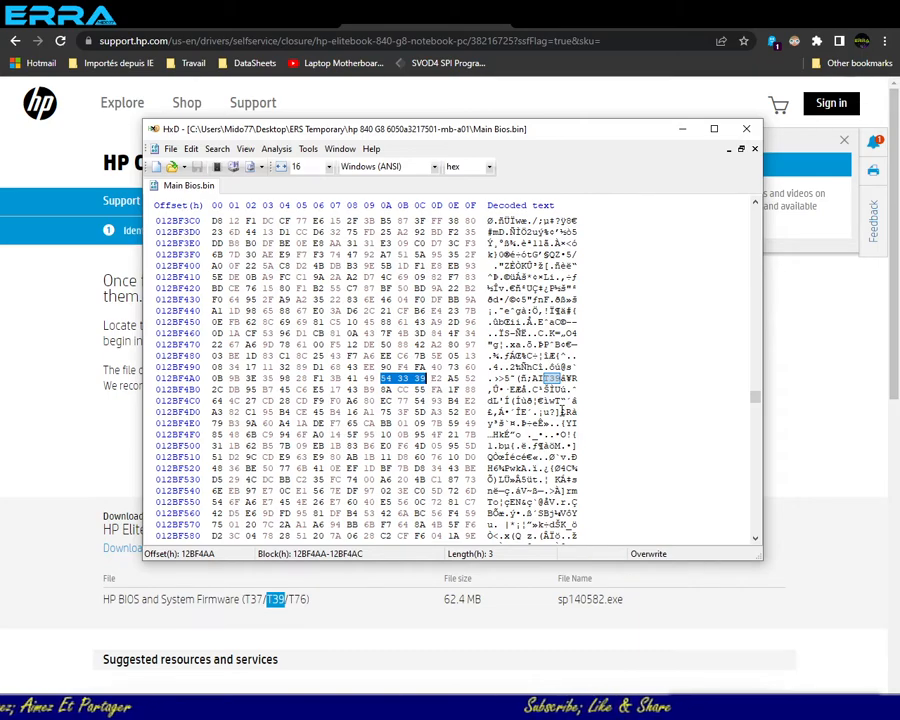
pyautogui.press('F3')
pyautogui.press('F3')
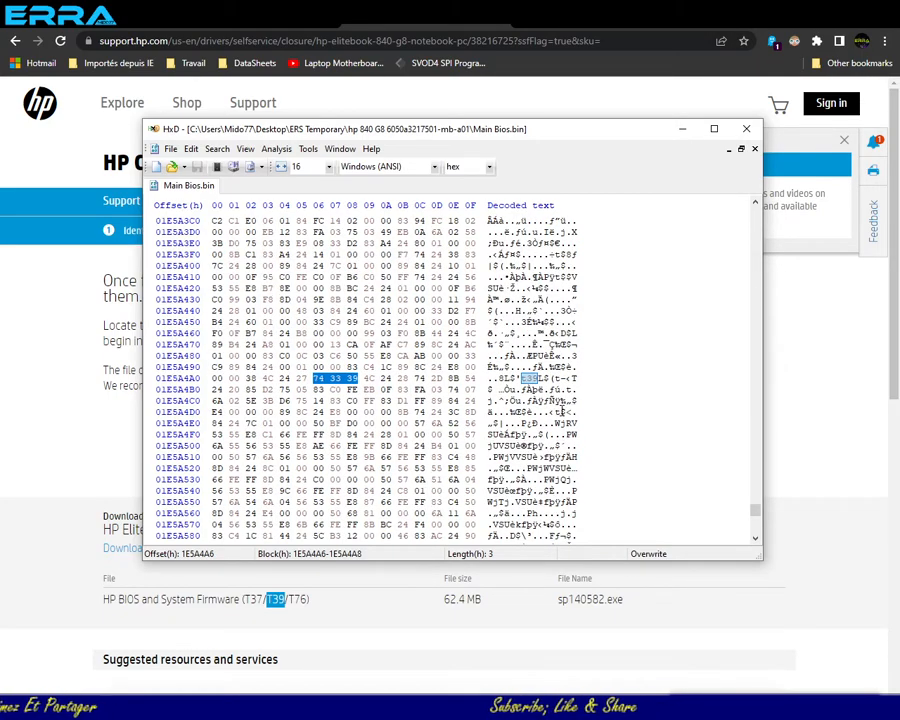
pyautogui.press('F3')
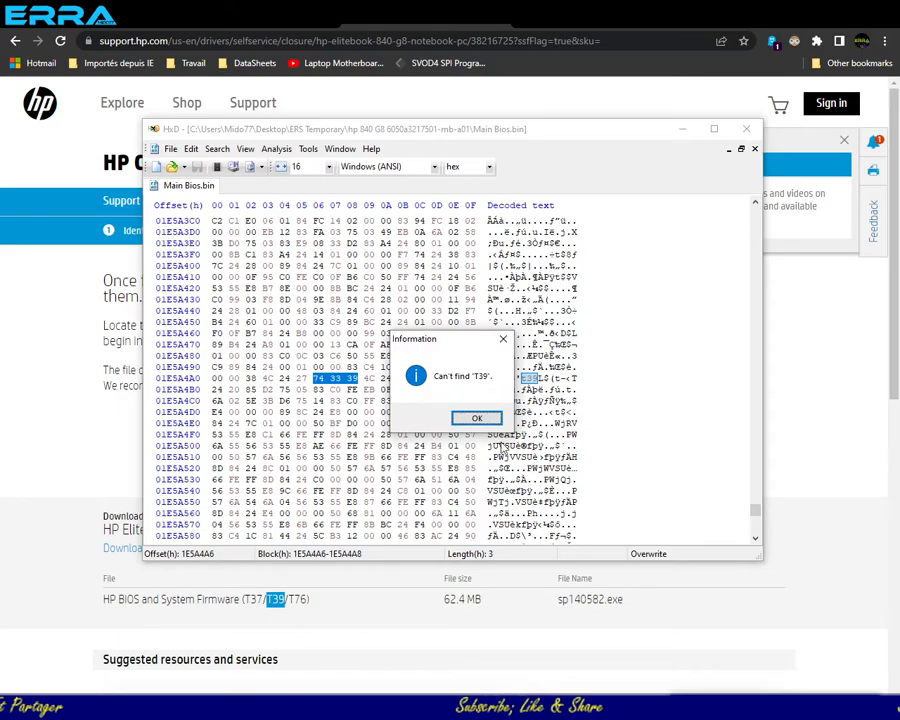
pyautogui.click(477, 419)
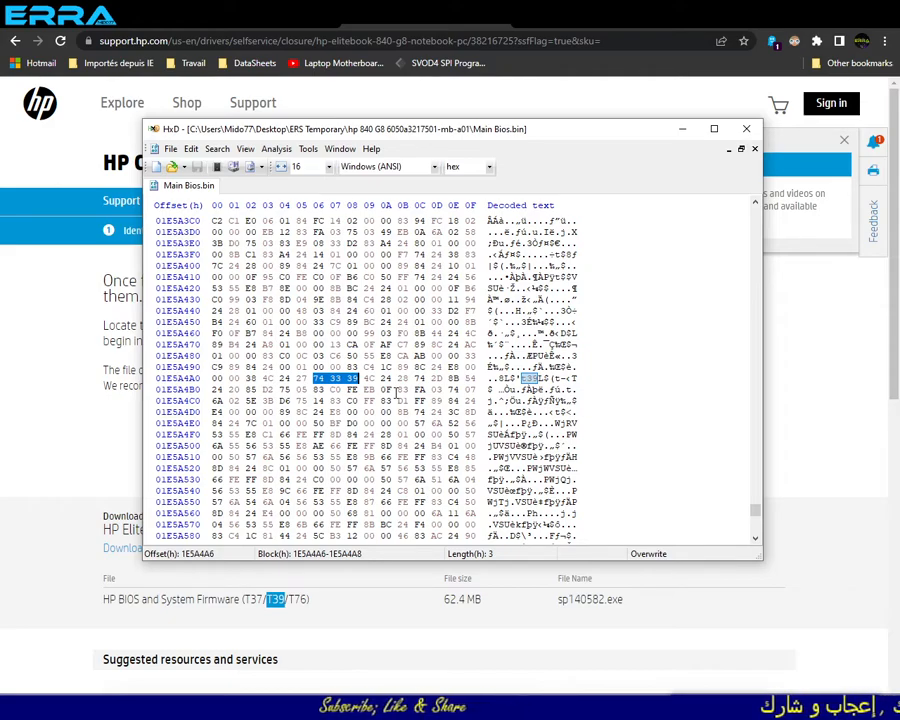
# - Return to the HP download page in Chrome and copy the firmware family code T76
pyautogui.hotkey('alt', 'Tab')
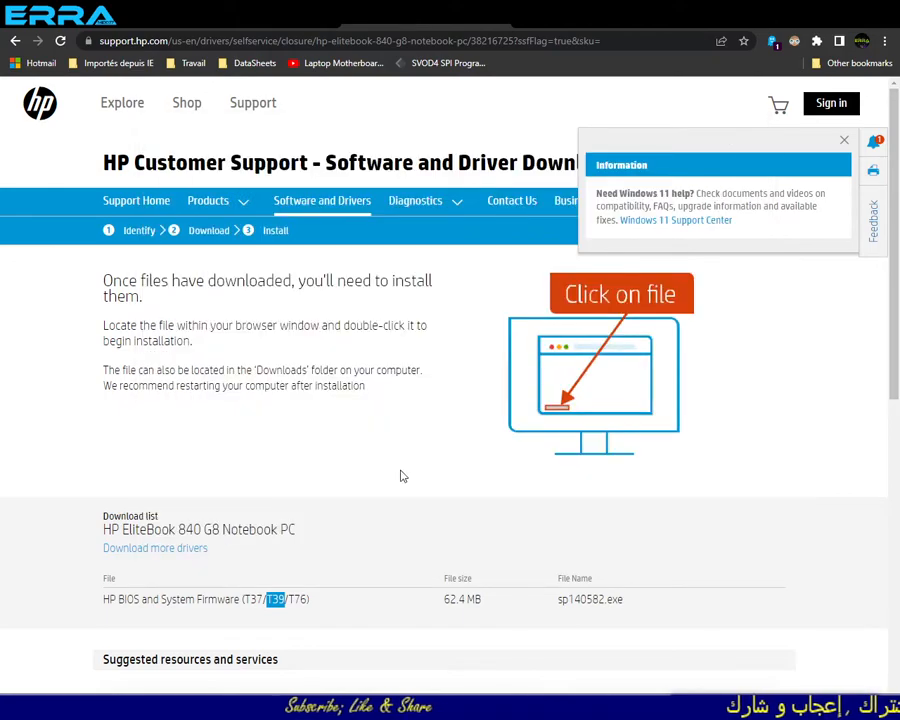
pyautogui.doubleClick(298, 599)
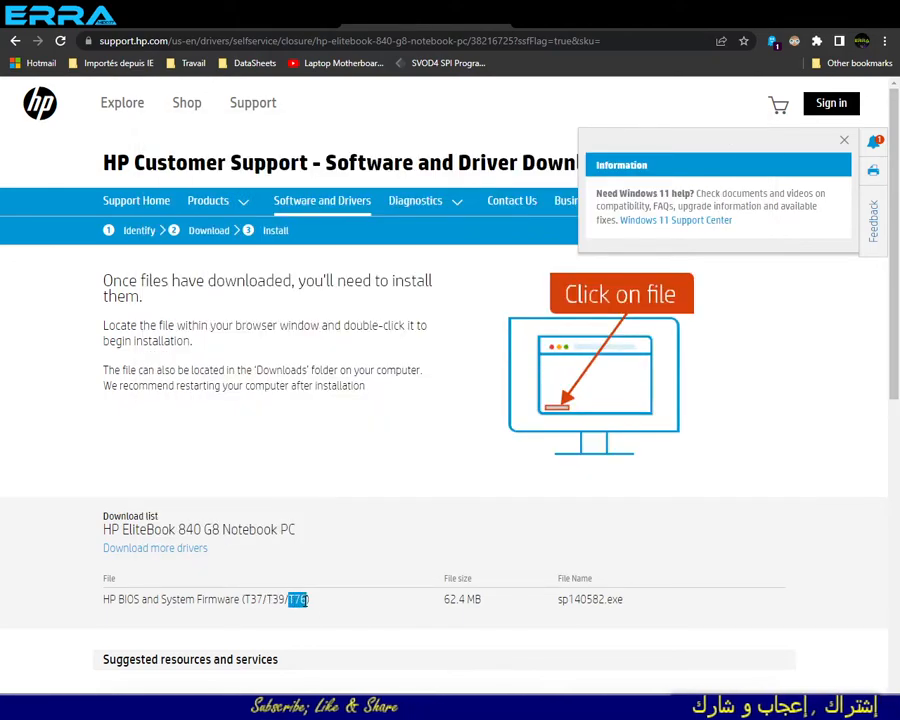
pyautogui.rightClick(297, 600)
pyautogui.click(316, 607)
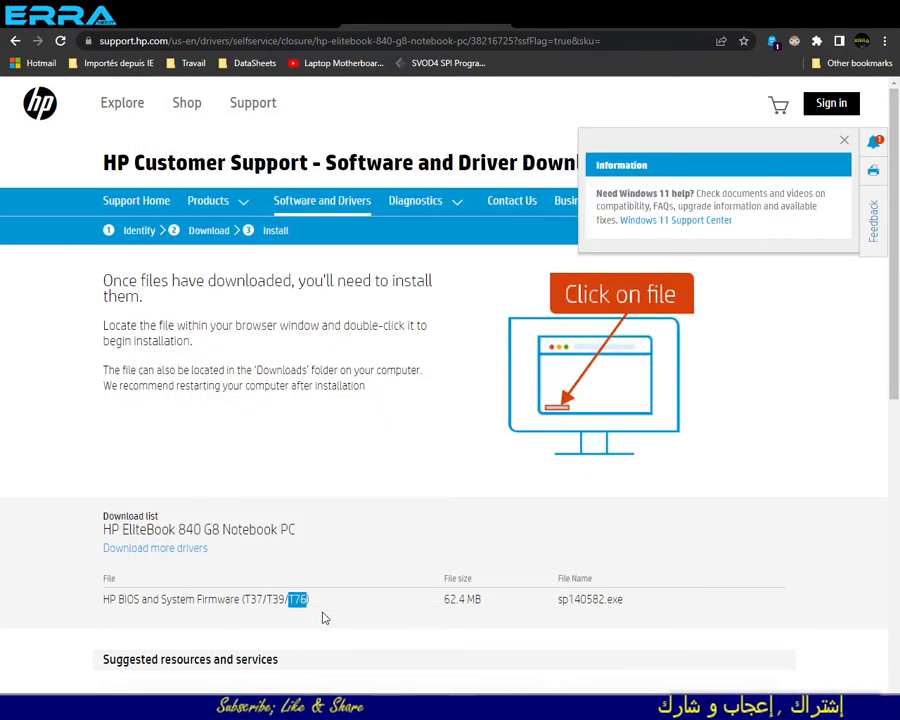
# - Search Main Bios.bin in HxD for the text string T76 and highlight the version text following the first match
pyautogui.hotkey('alt', 'Tab')
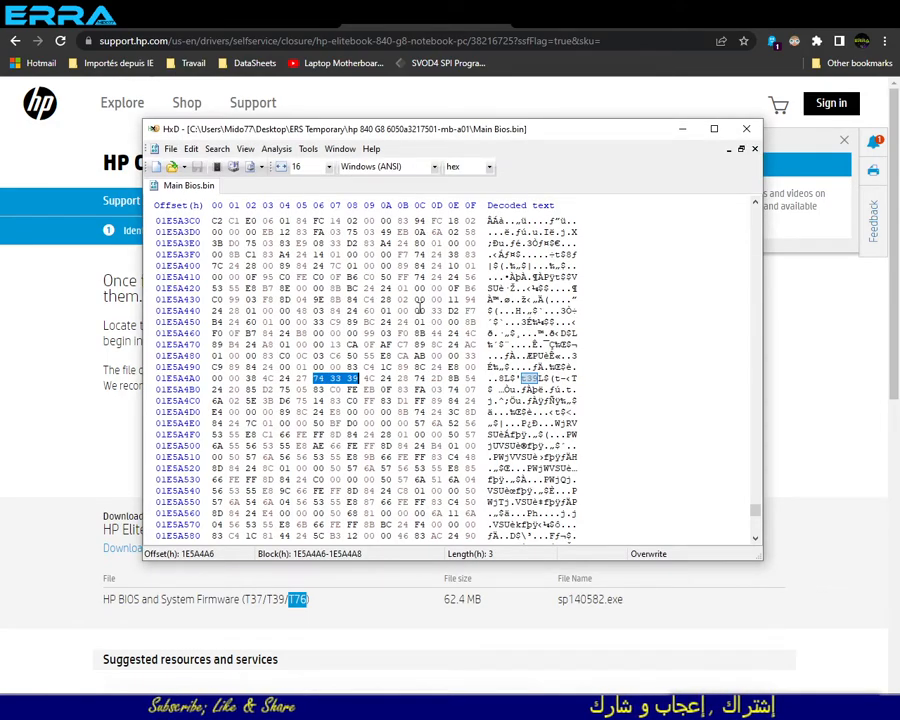
pyautogui.hotkey('ctrl', 'f')
pyautogui.hotkey('ctrl', 'v')
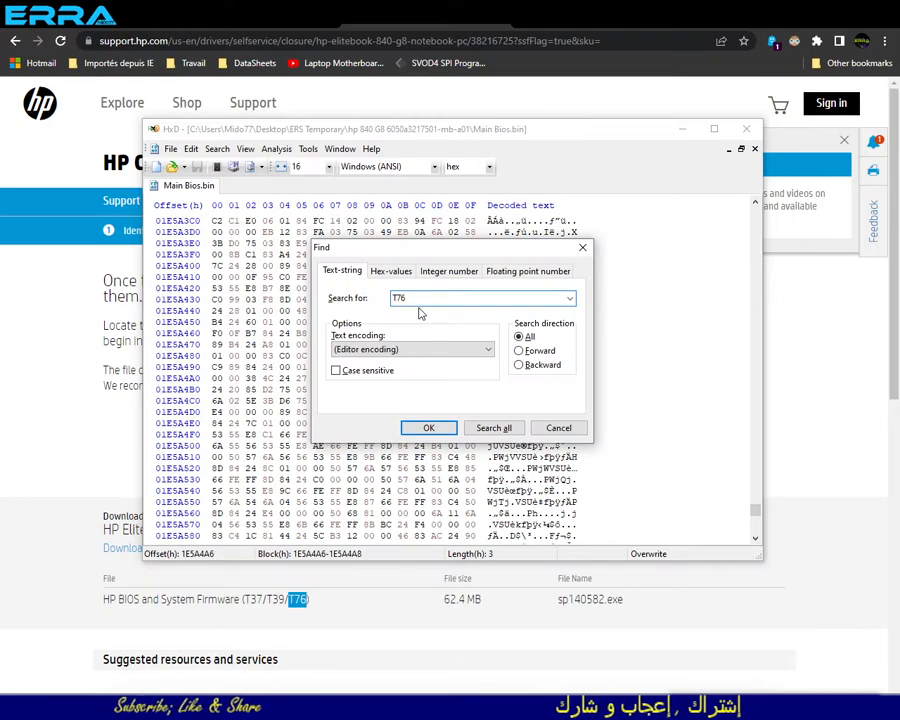
pyautogui.click(428, 427)
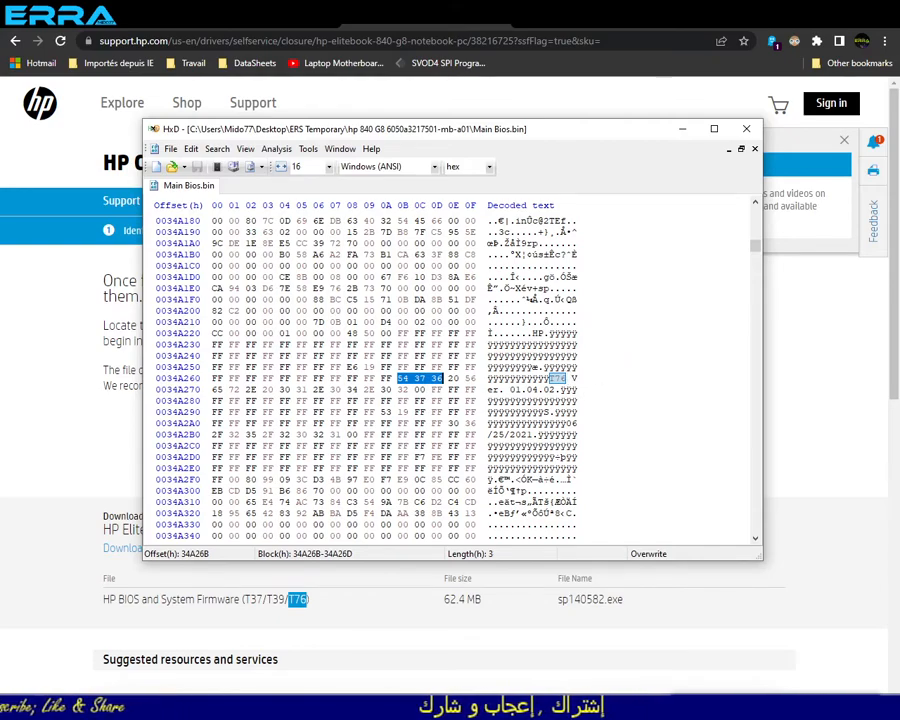
pyautogui.hotkey('alt', 'Tab')
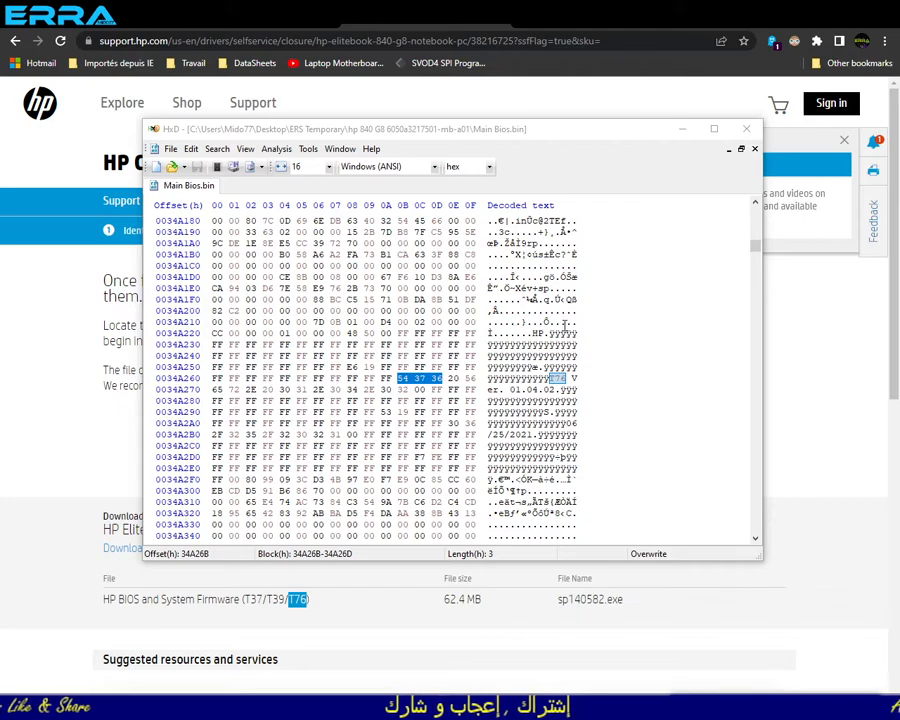
pyautogui.click(569, 378)
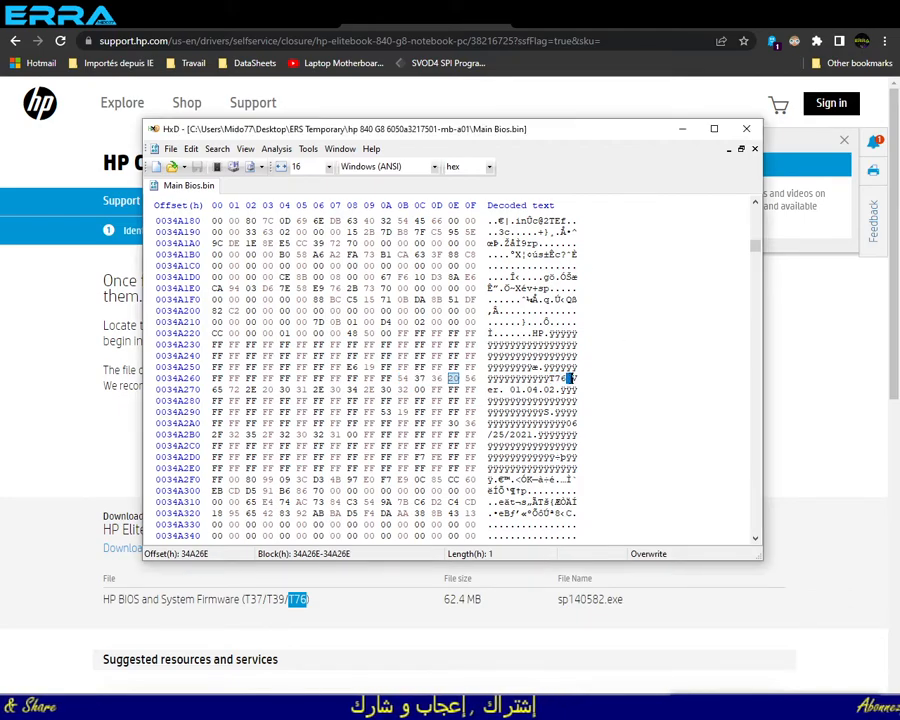
pyautogui.moveTo(569, 378); pyautogui.dragTo(548, 390)
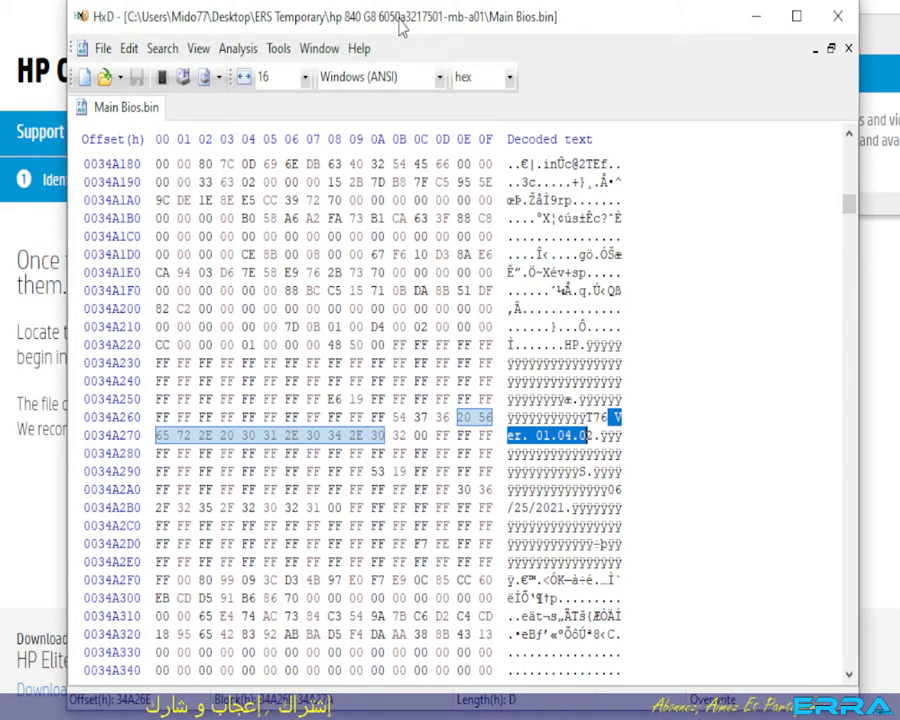
# - Step through the next three T76 matches in Main Bios.bin
pyautogui.press('F3')
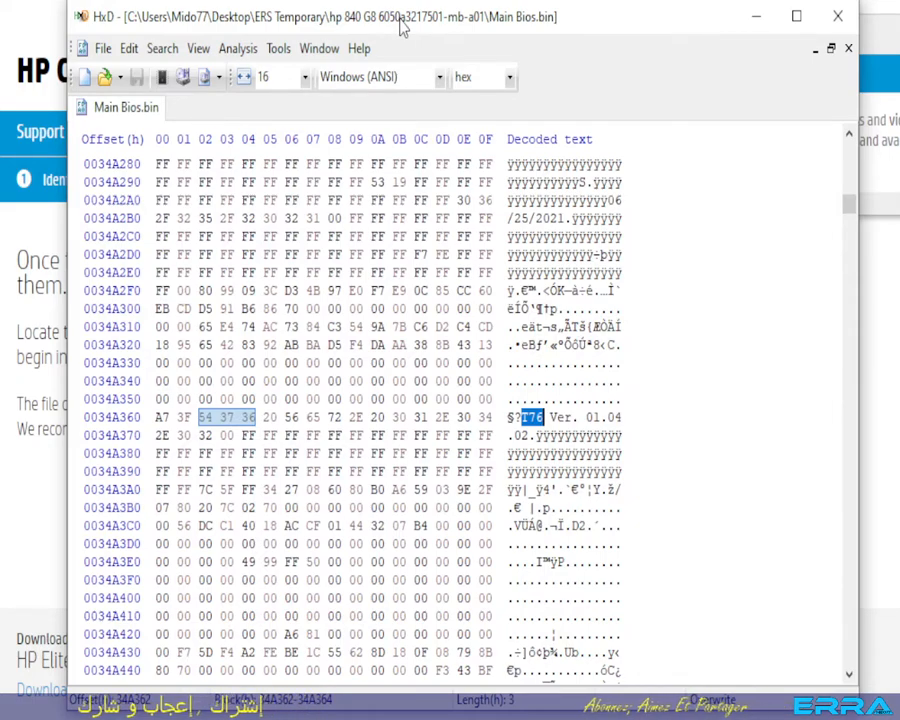
pyautogui.press('F3')
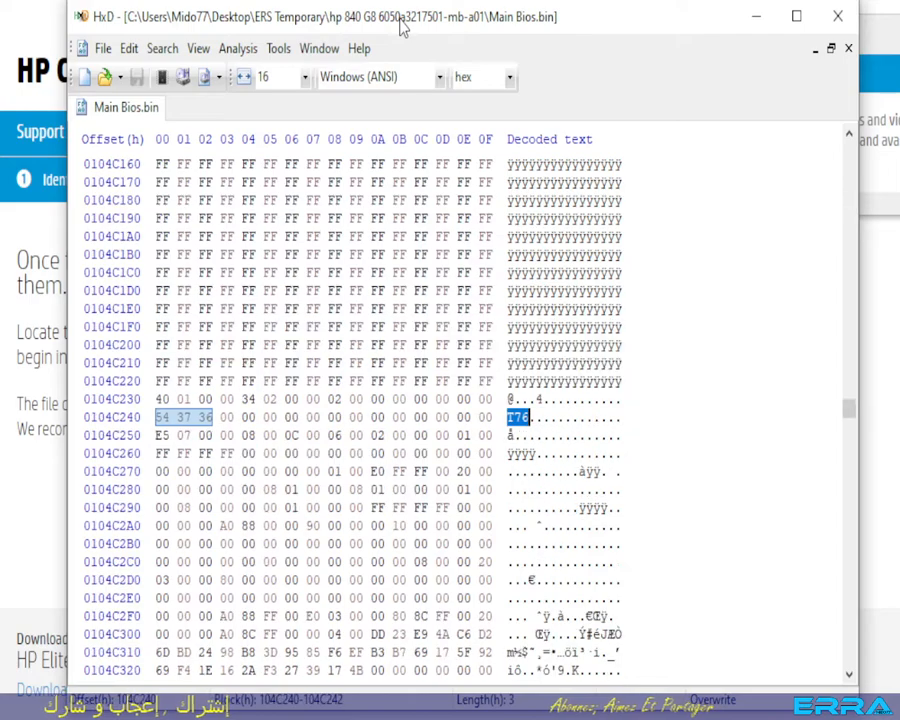
pyautogui.press('F3')
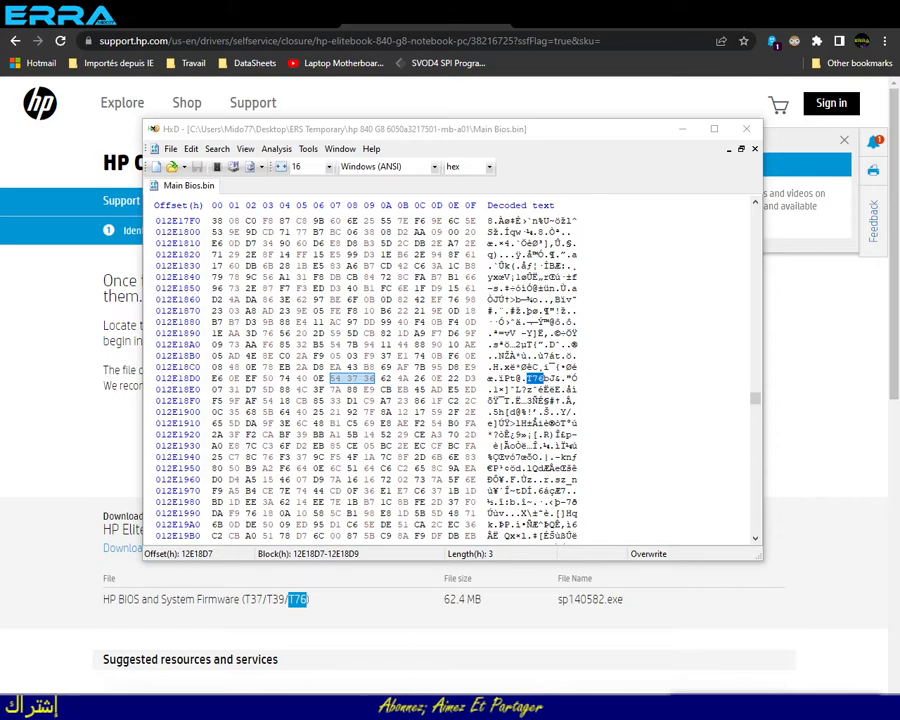
# - Open firmwareRecovery.bin from the hp 840 G8 folder in HxD and compare its beginning with the start of Main Bios.bin
pyautogui.hotkey('alt', 'Tab')
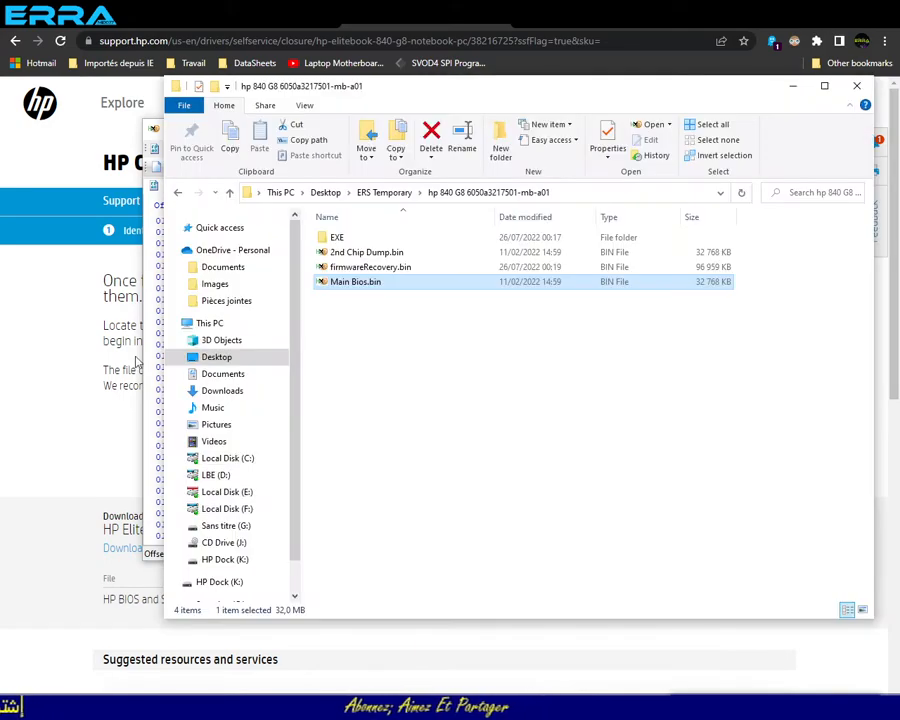
pyautogui.click(352, 272)
pyautogui.doubleClick(352, 272)
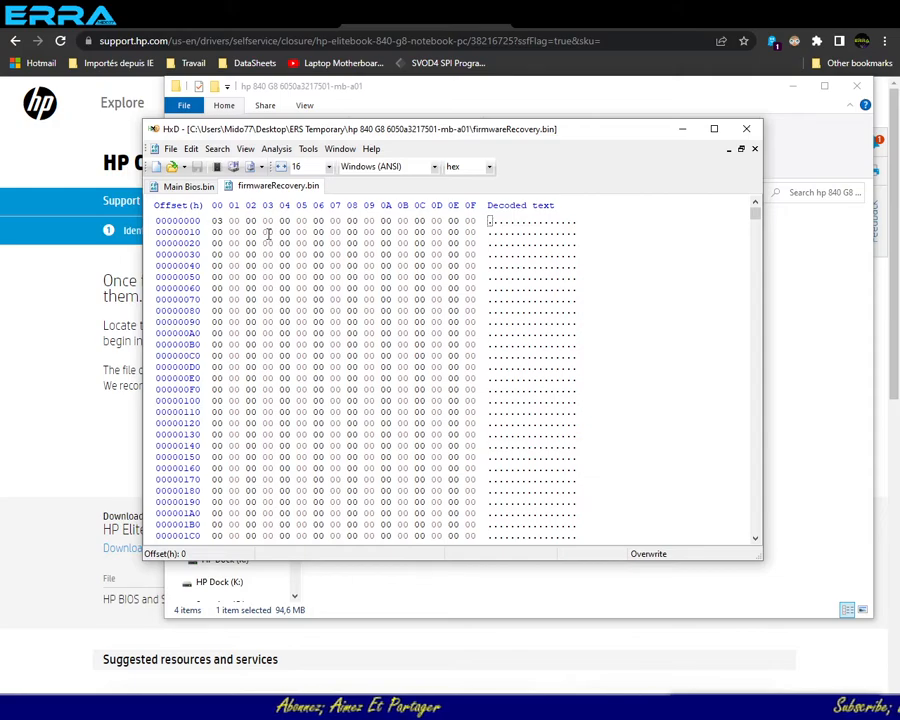
pyautogui.click(192, 188)
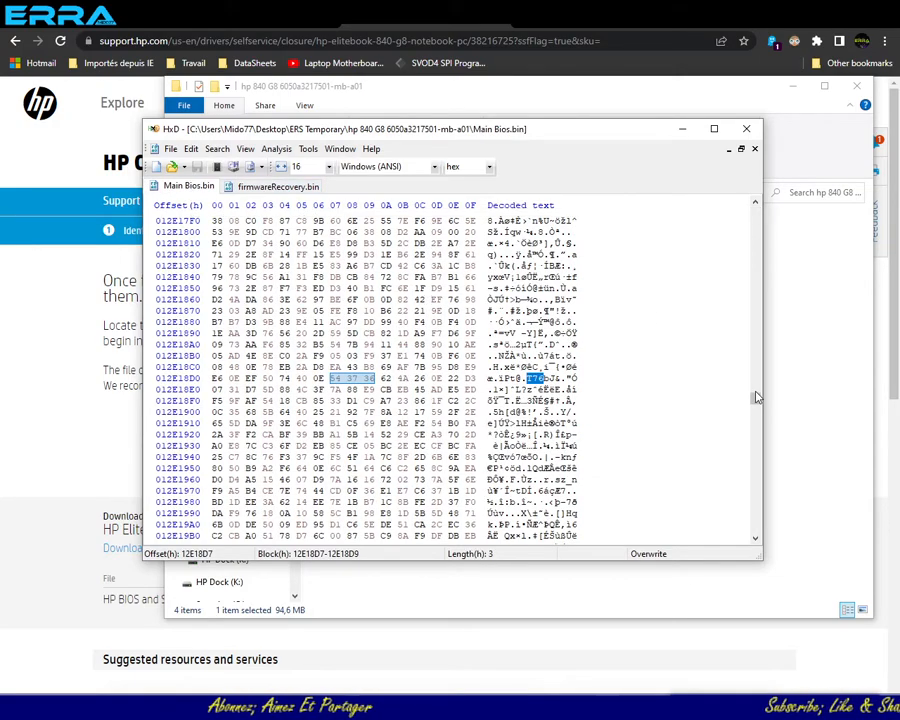
pyautogui.moveTo(755, 397); pyautogui.dragTo(755, 197)
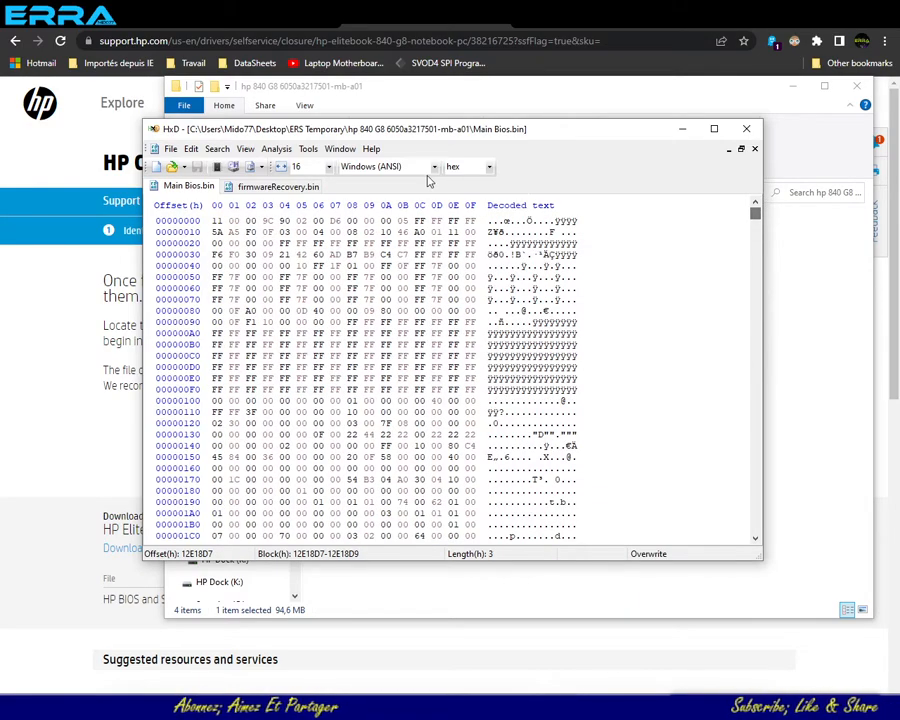
pyautogui.click(284, 189)
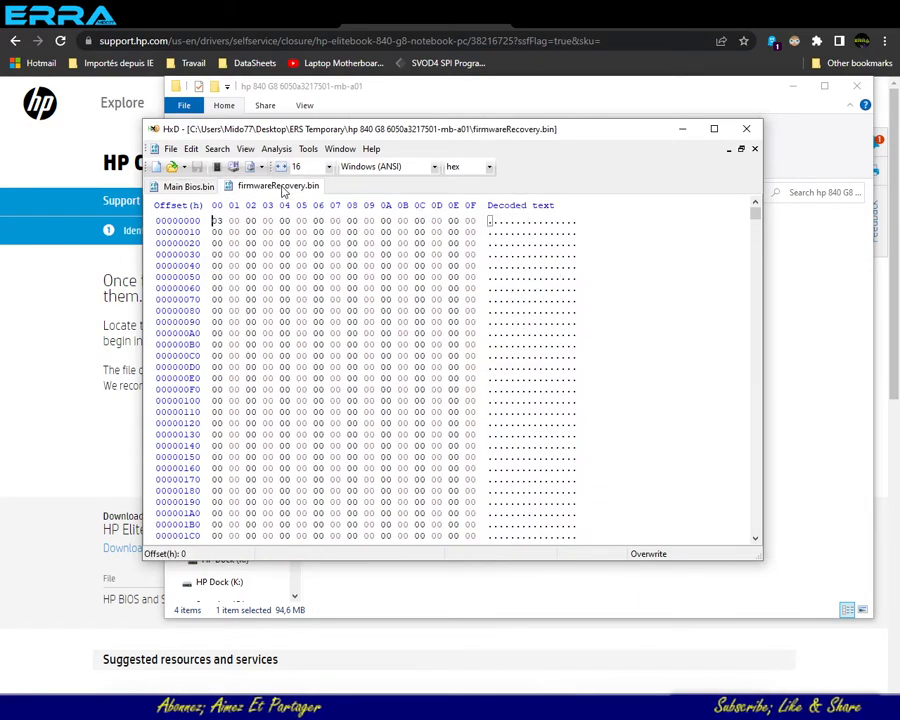
# - Check Main Bios.bin with BPCheck.exe and highlight the start address of the Bios Region before closing it
pyautogui.click(187, 187)
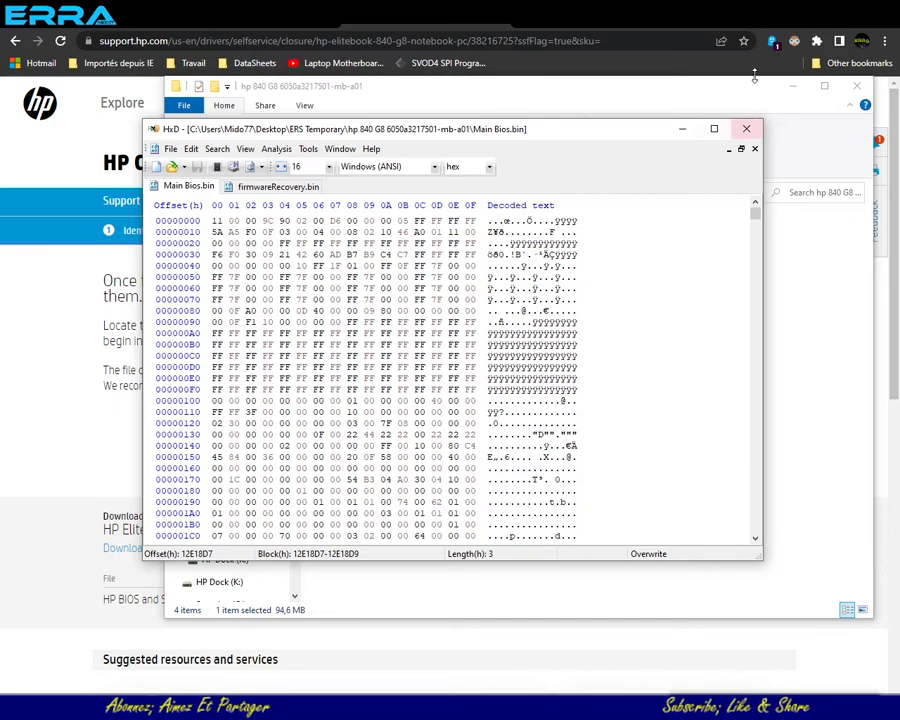
pyautogui.click(290, 708)
pyautogui.click(290, 708)
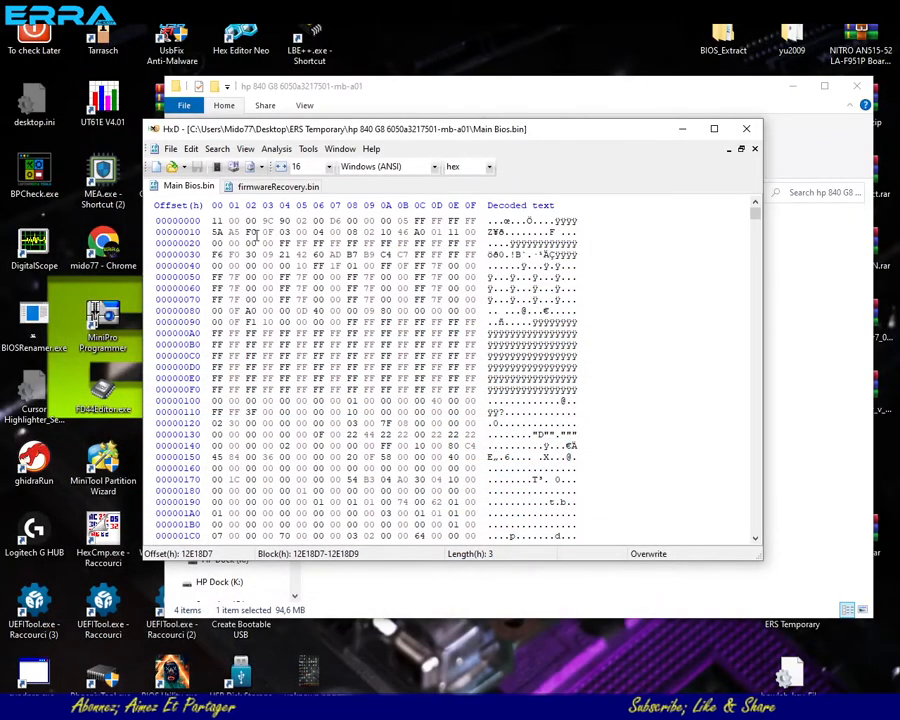
pyautogui.click(396, 92)
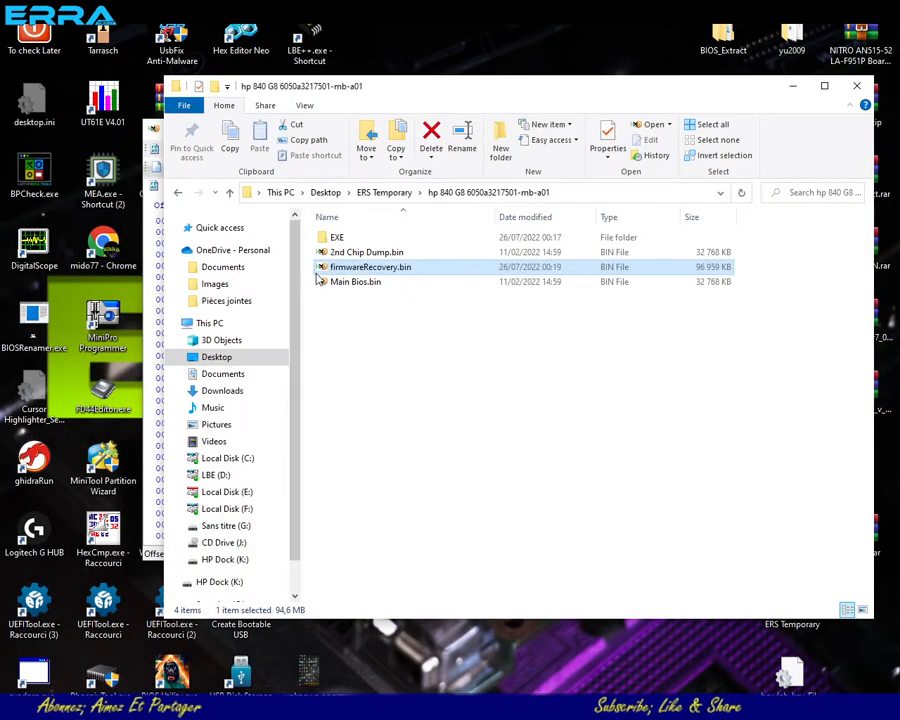
pyautogui.moveTo(322, 285); pyautogui.dragTo(36, 178)
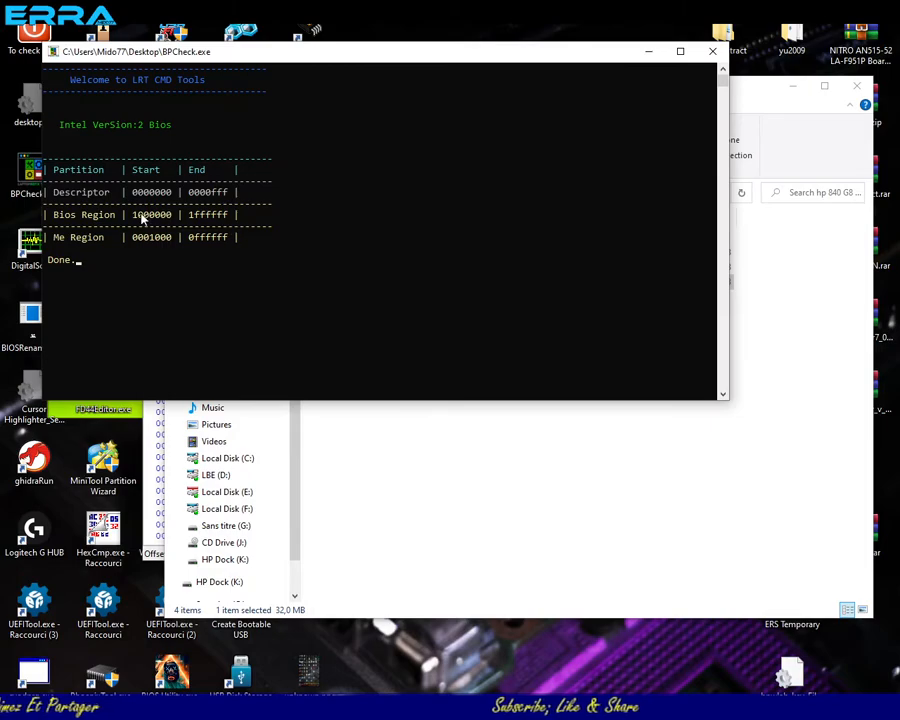
pyautogui.moveTo(131, 219); pyautogui.dragTo(170, 216)
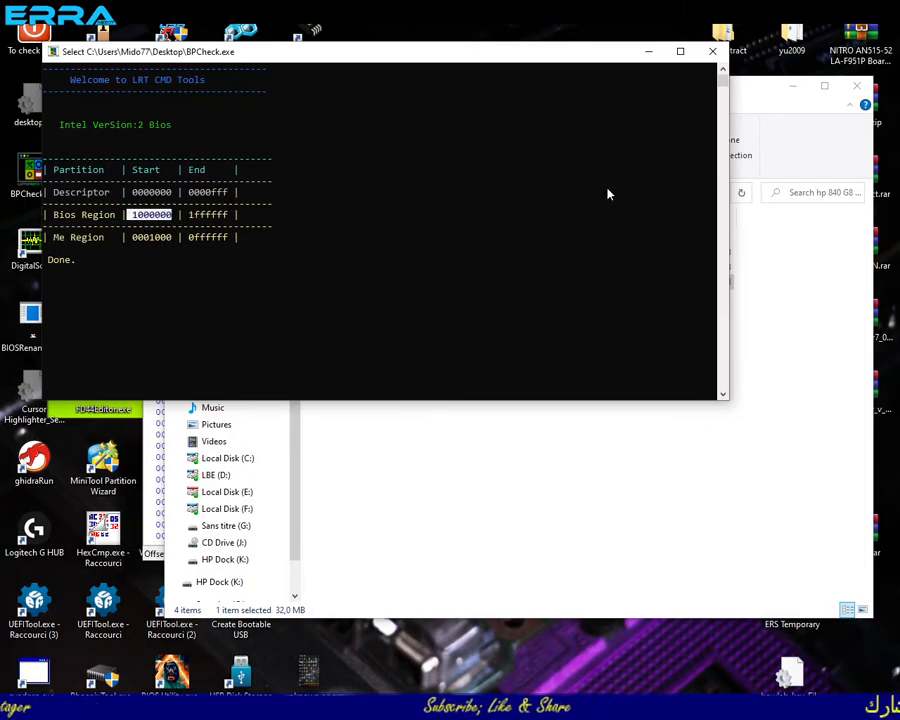
pyautogui.click(714, 53)
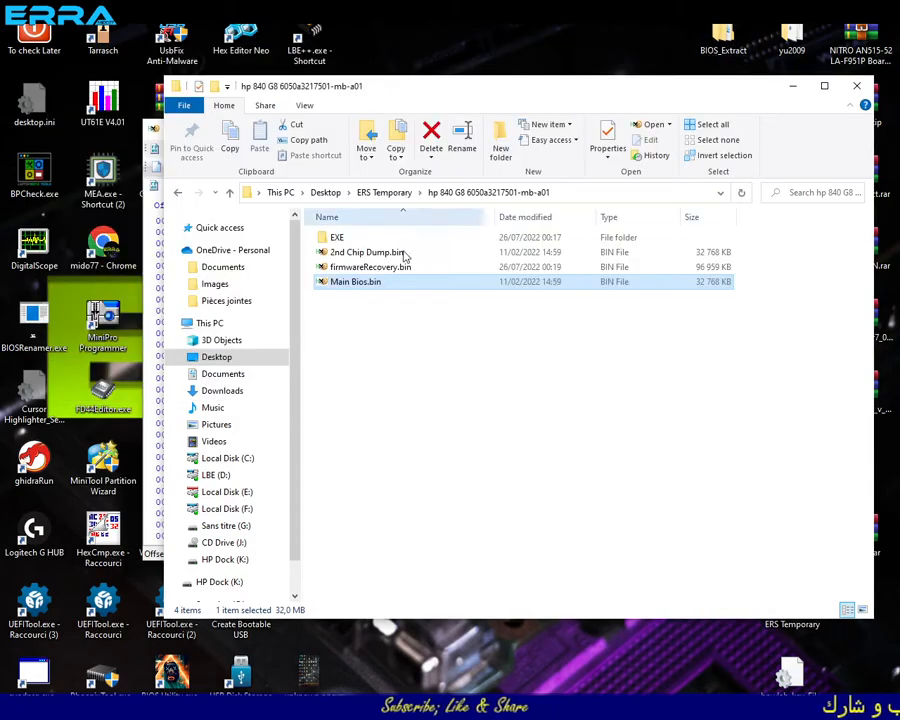
# - Return to Main Bios.bin in HxD and go to hex offset 1000000 relative to the beginning
pyautogui.click(146, 388)
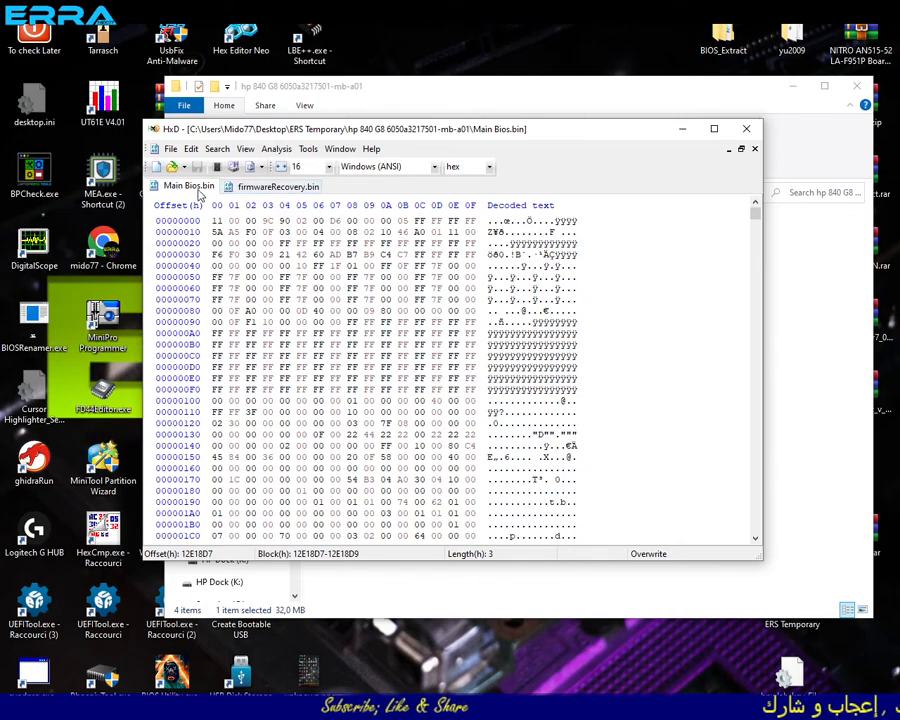
pyautogui.click(216, 148)
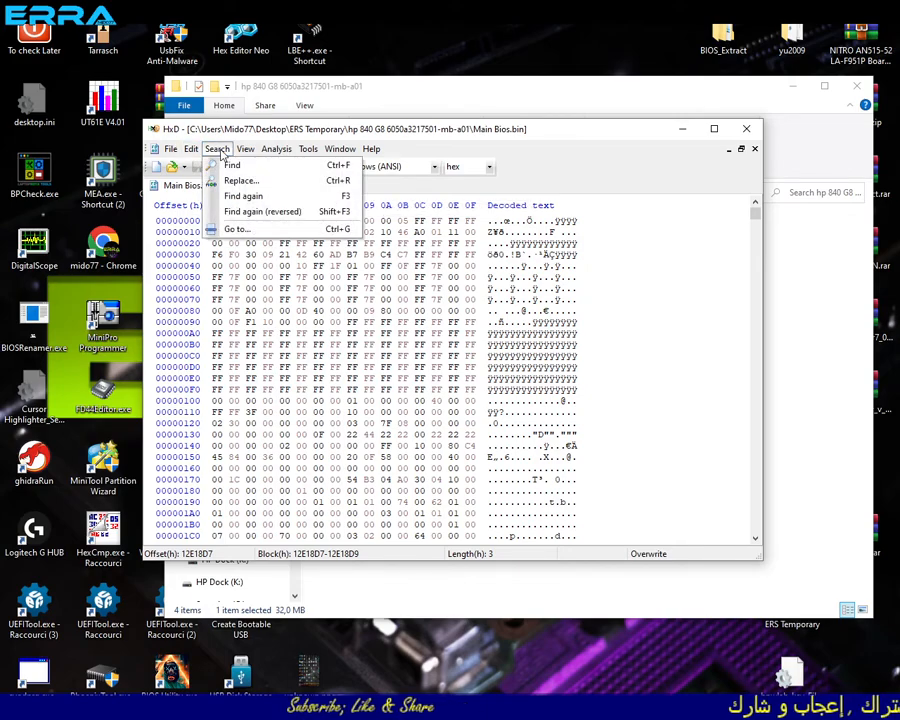
pyautogui.click(226, 229)
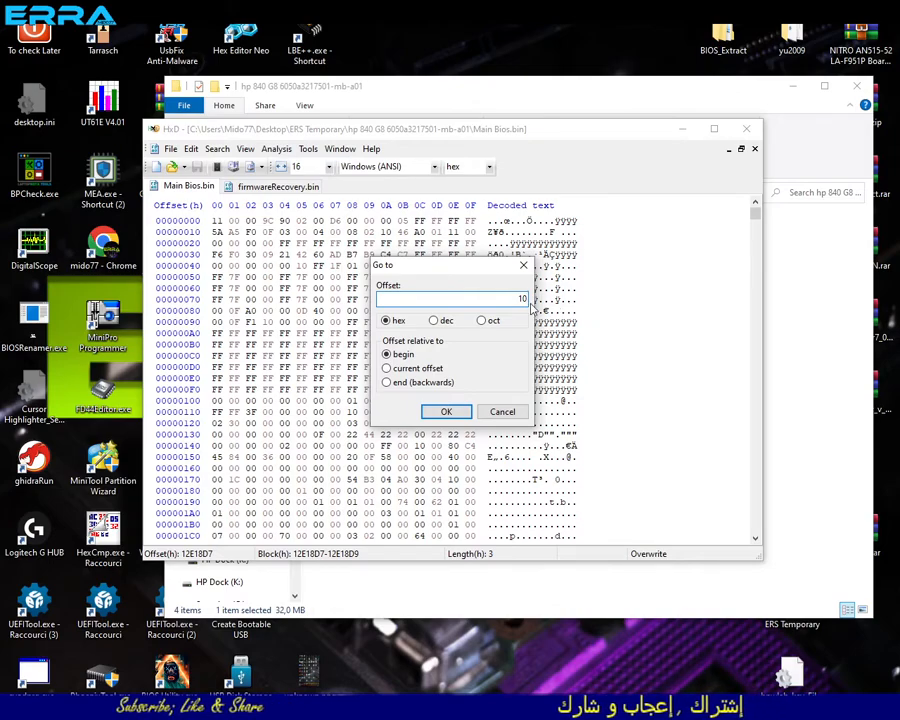
pyautogui.write('00')
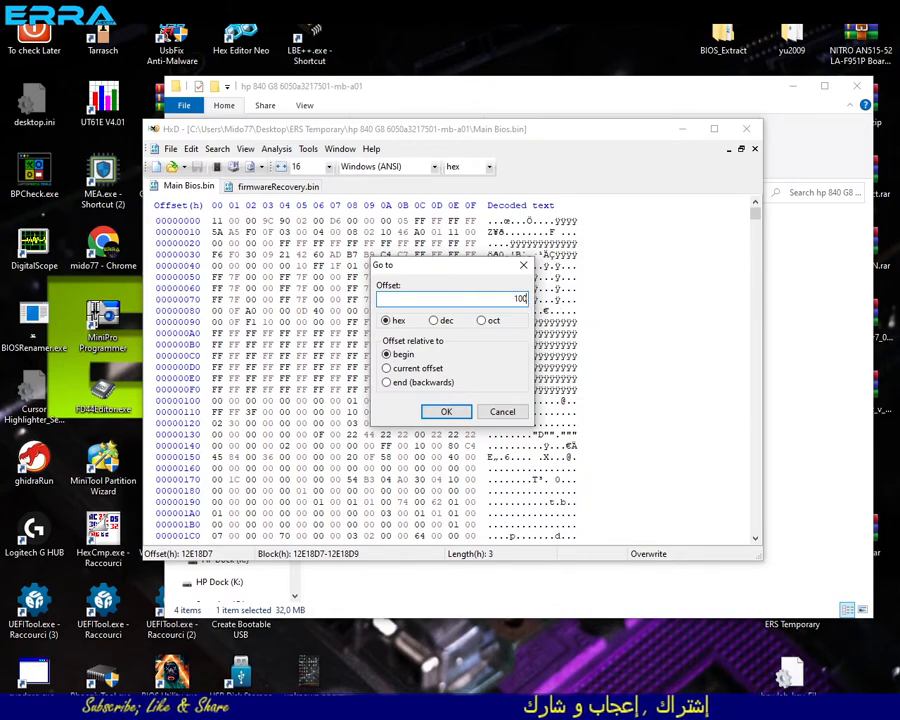
pyautogui.write('000')
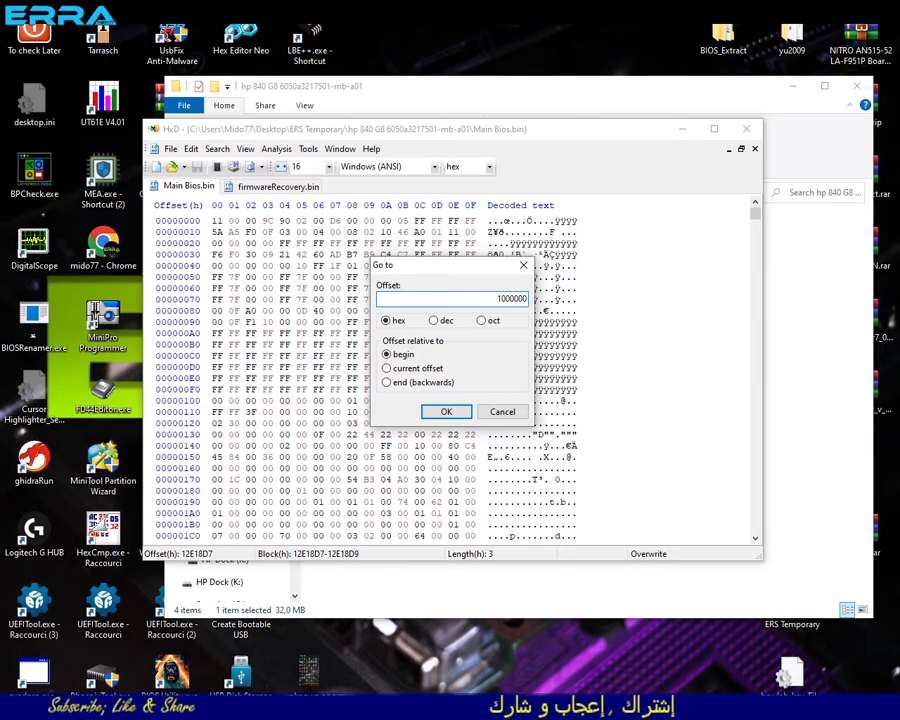
pyautogui.click(446, 411)
pyautogui.scroll(-5, 420, 420)
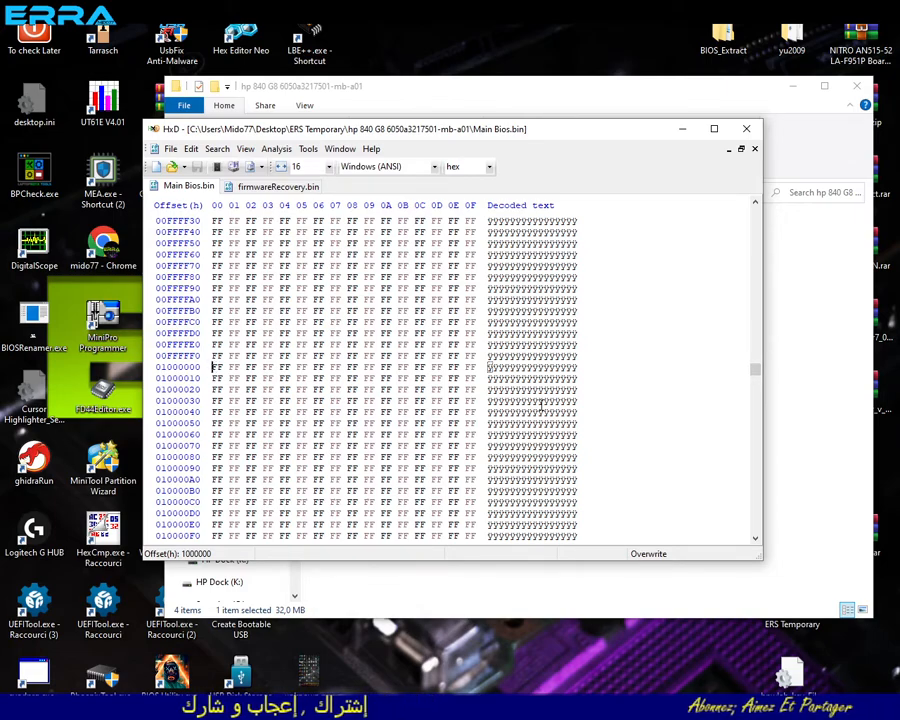
# - Select the block from offset 1000000 to the end of Main Bios.bin at 1FFFFFF and copy it
pyautogui.moveTo(754, 368); pyautogui.dragTo(761, 556)
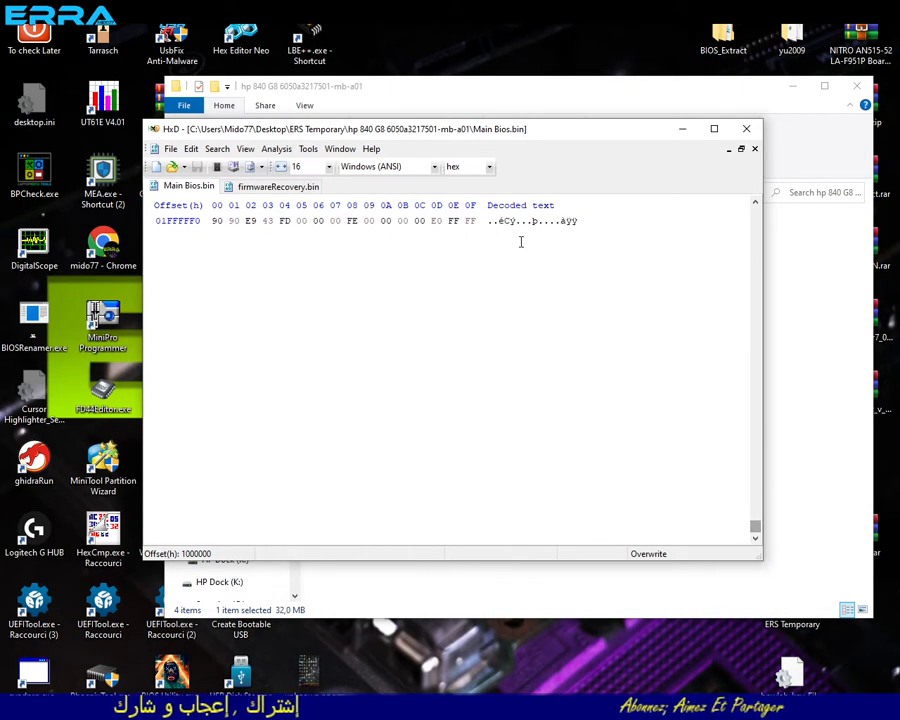
pyautogui.keyDown('shift'); pyautogui.click(475, 221); pyautogui.keyUp('shift')
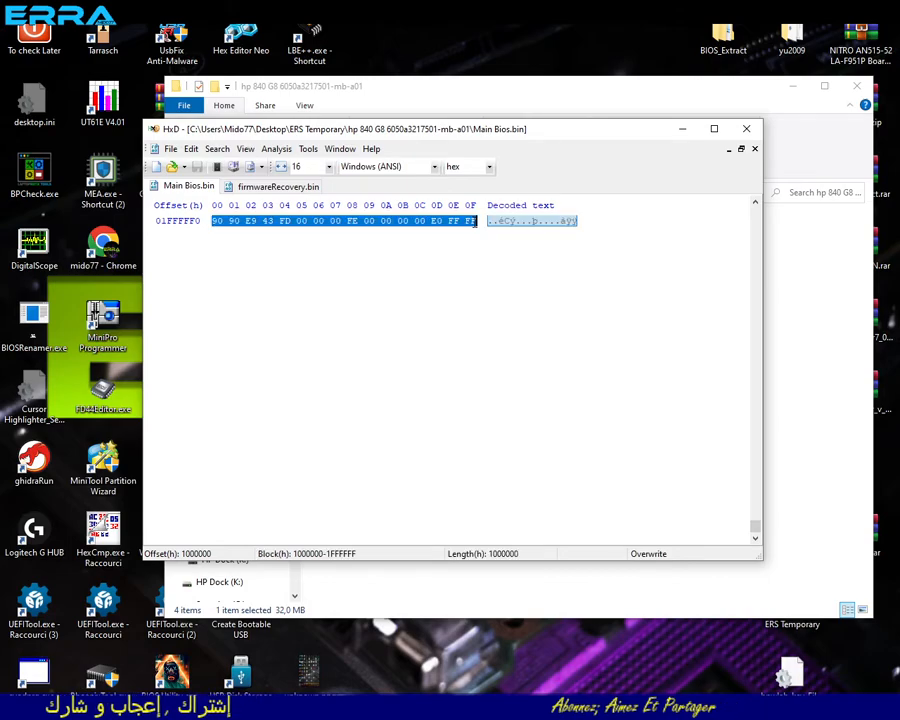
pyautogui.scroll(5, 467, 263)
pyautogui.rightClick(405, 287)
pyautogui.click(430, 332)
# - Paste the copied block into a new file and save it as Orig Bios Region.bin in the hp 840 G8 folder
pyautogui.click(170, 148)
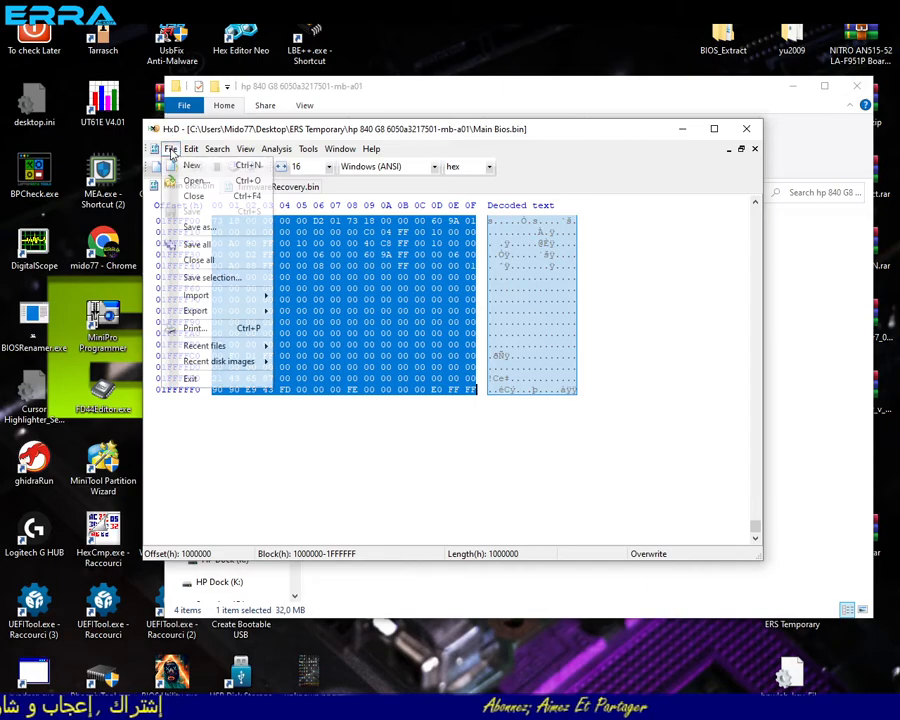
pyautogui.click(193, 165)
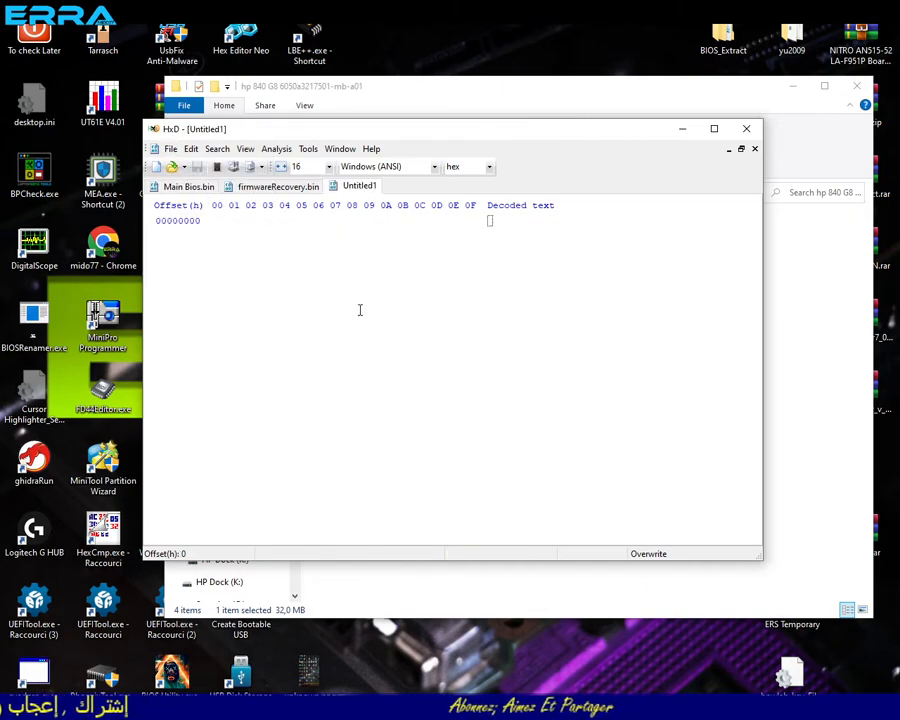
pyautogui.hotkey('ctrl', 'v')
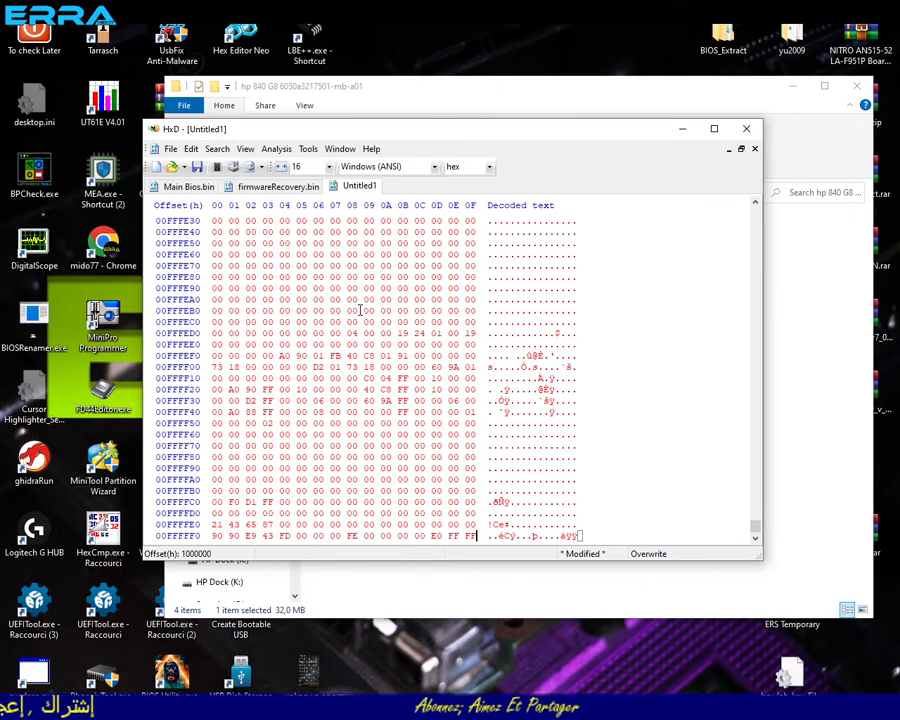
pyautogui.click(170, 149)
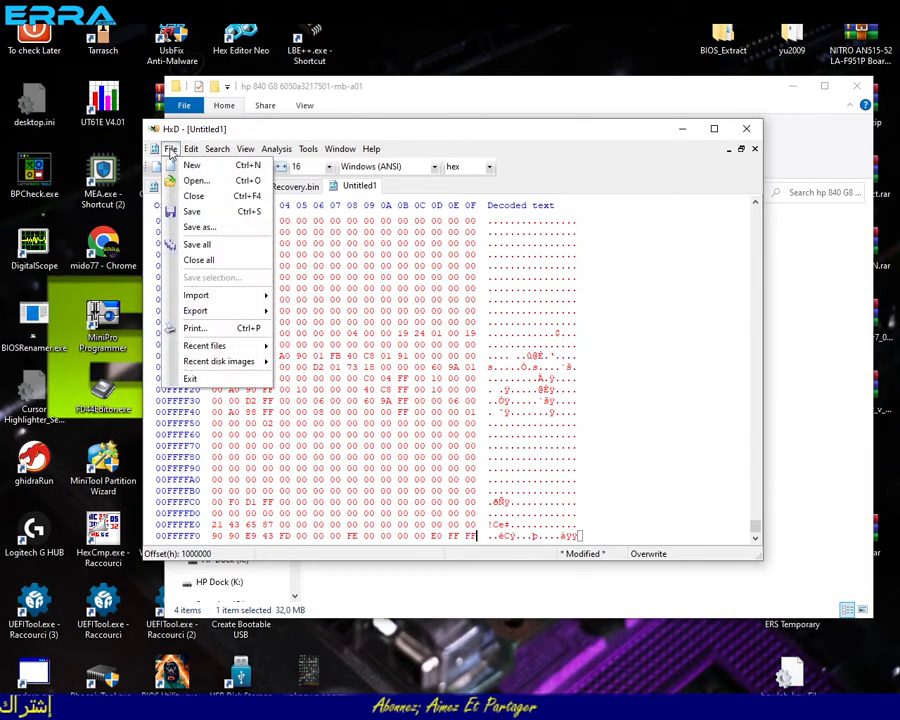
pyautogui.click(201, 227)
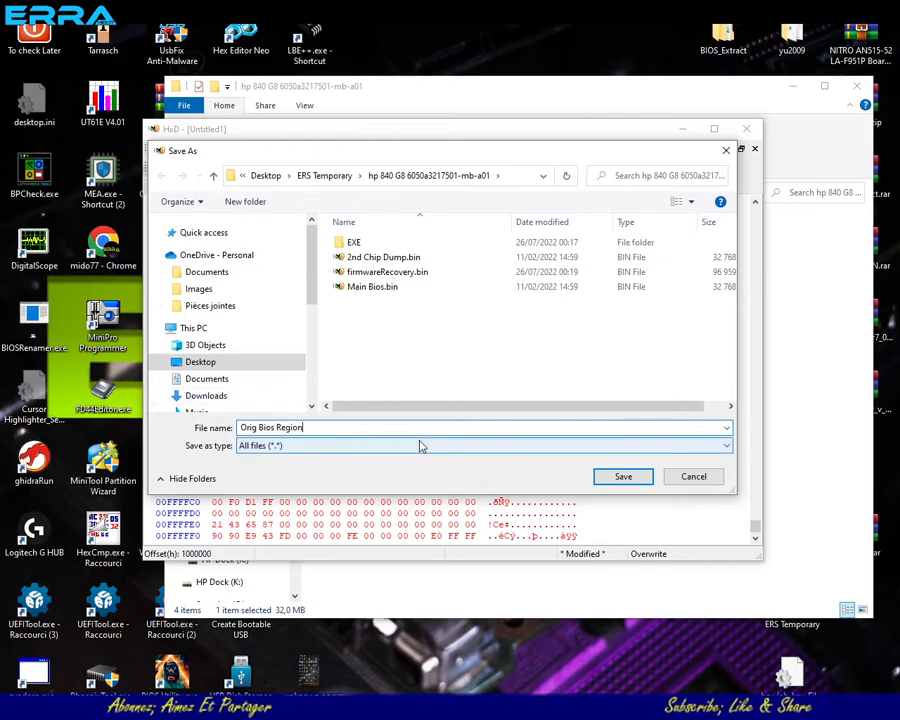
pyautogui.write('.bin')
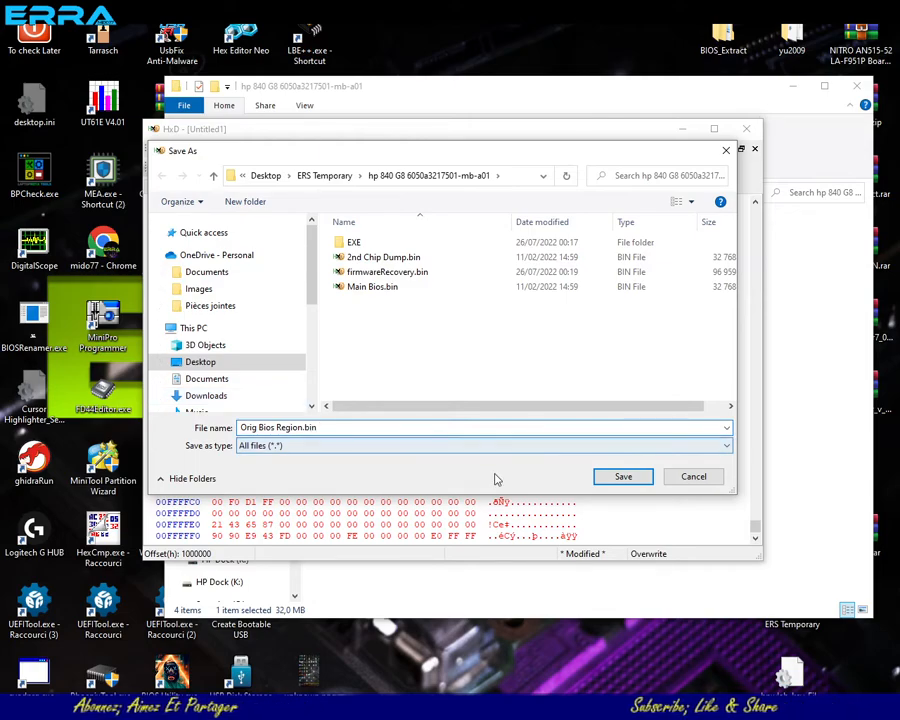
pyautogui.click(624, 481)
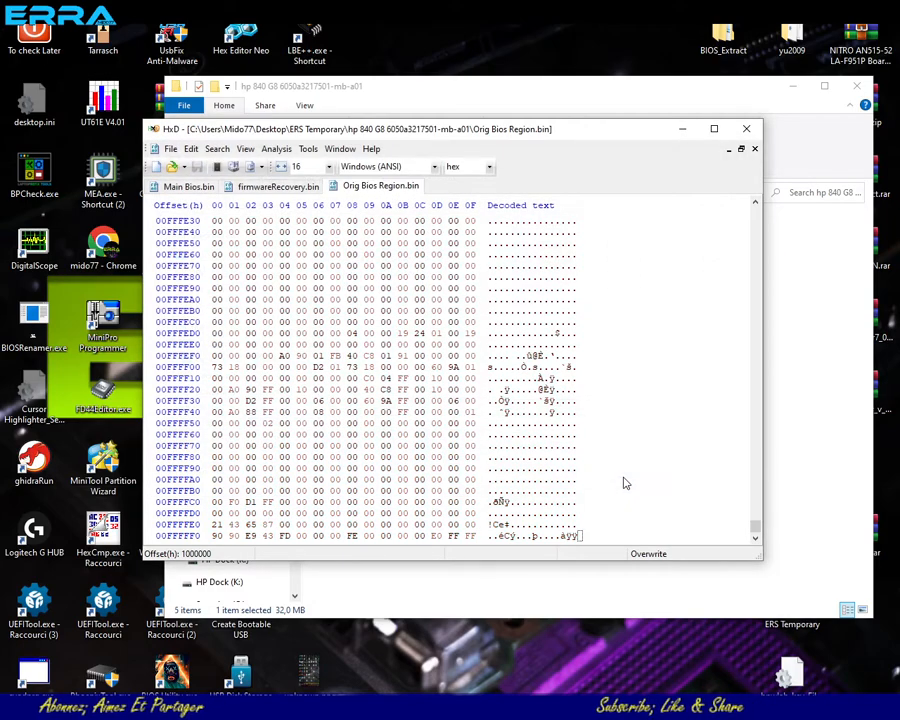
# - Close Main Bios.bin and place Orig Bios Region.bin ahead of firmwareRecovery.bin in the order of open files
pyautogui.click(193, 188)
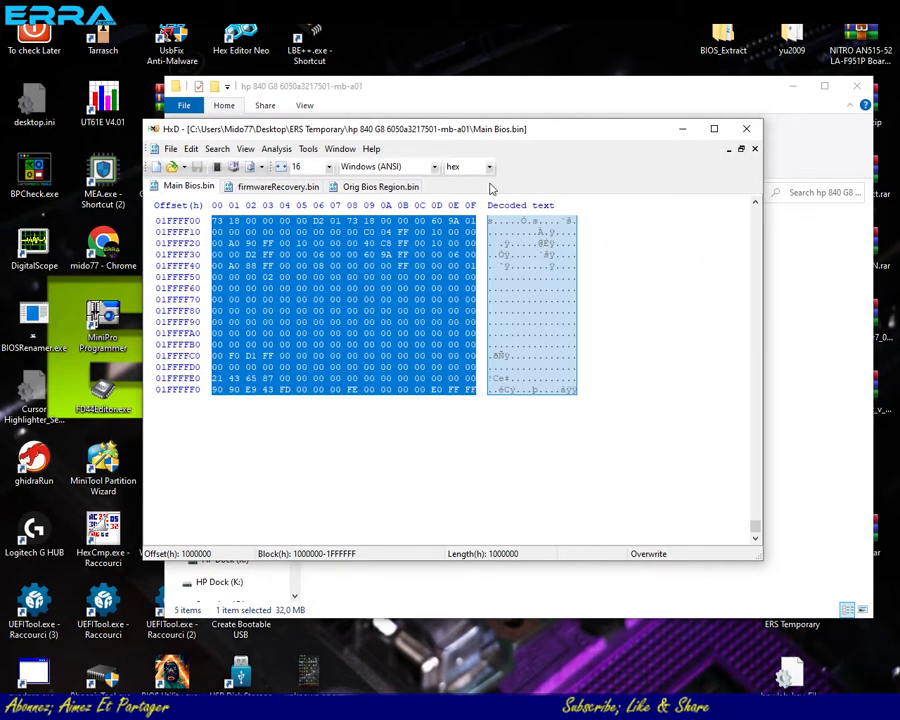
pyautogui.click(755, 149)
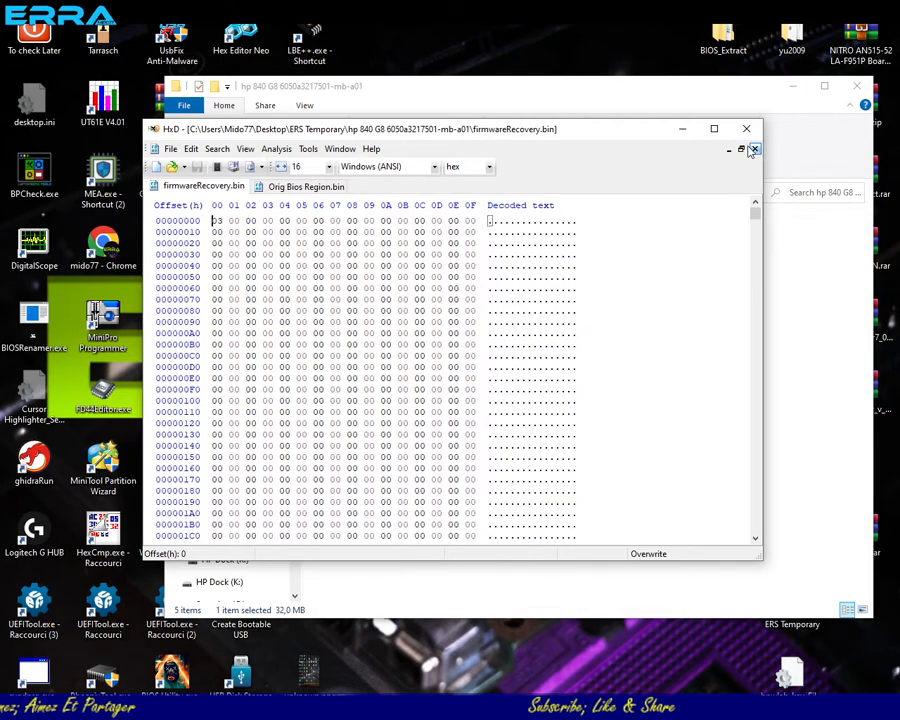
pyautogui.click(306, 187)
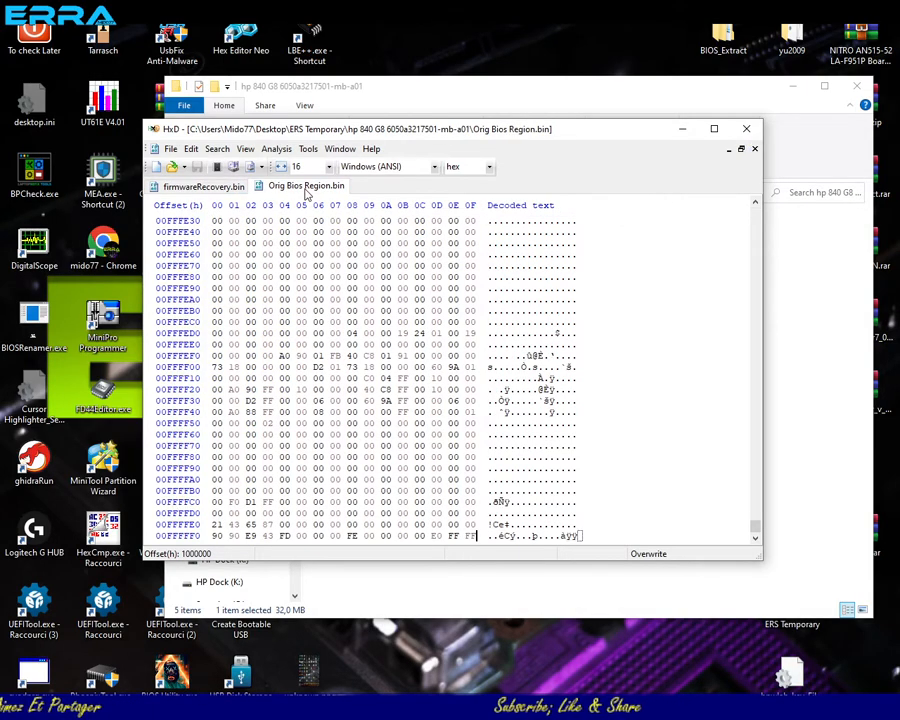
pyautogui.click(205, 187)
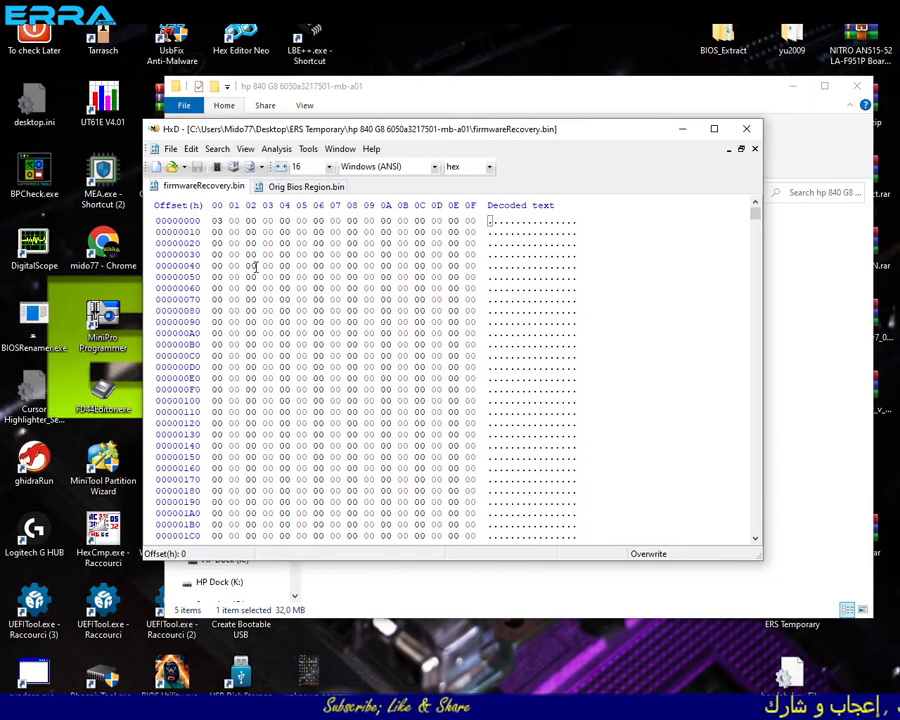
pyautogui.click(272, 188)
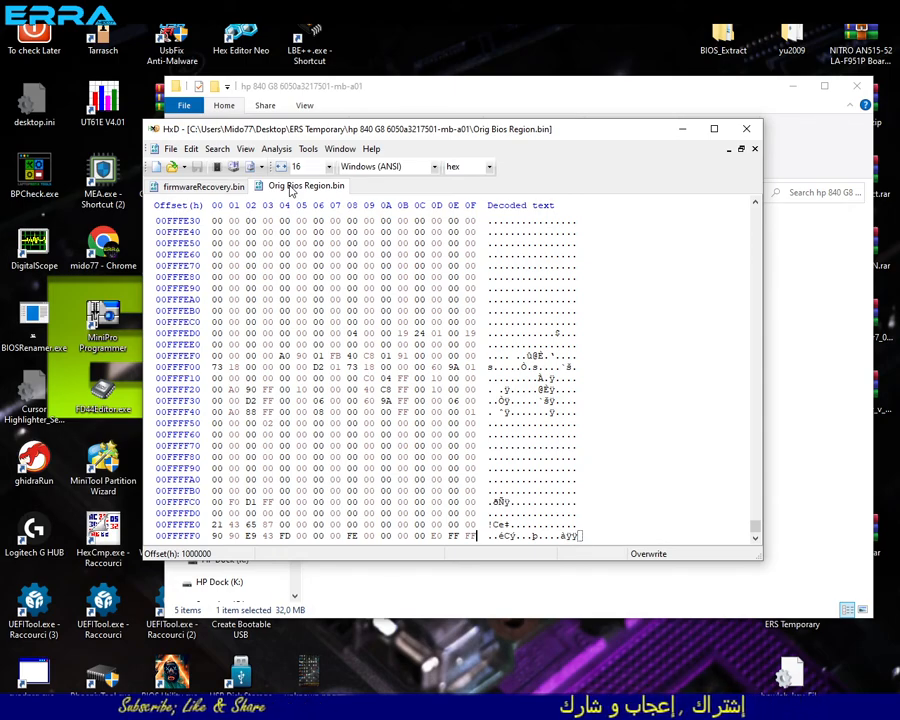
pyautogui.moveTo(755, 525); pyautogui.dragTo(750, 194)
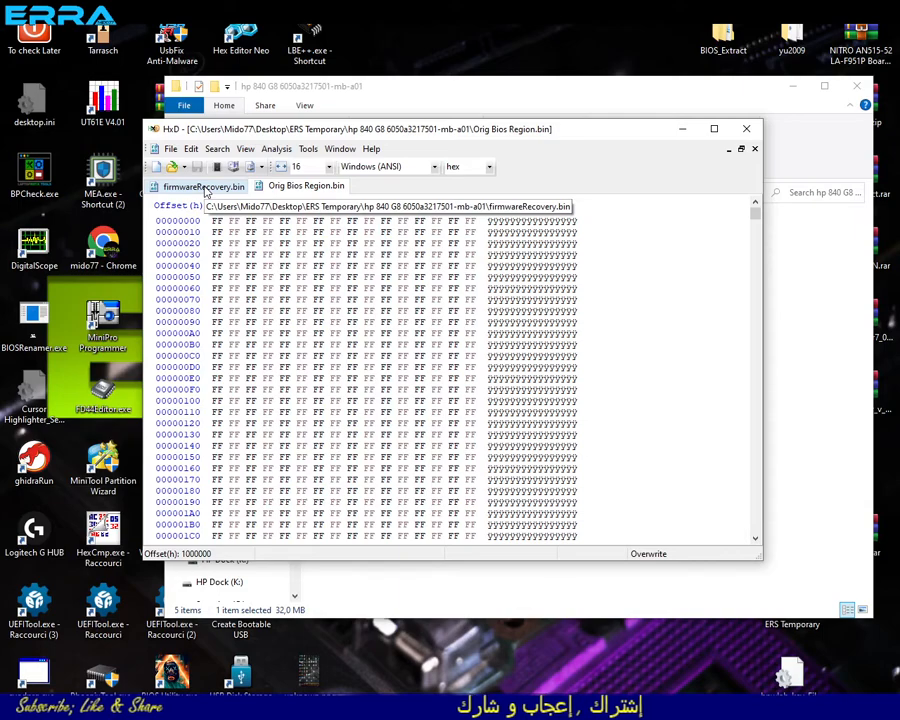
pyautogui.moveTo(283, 188); pyautogui.dragTo(203, 191)
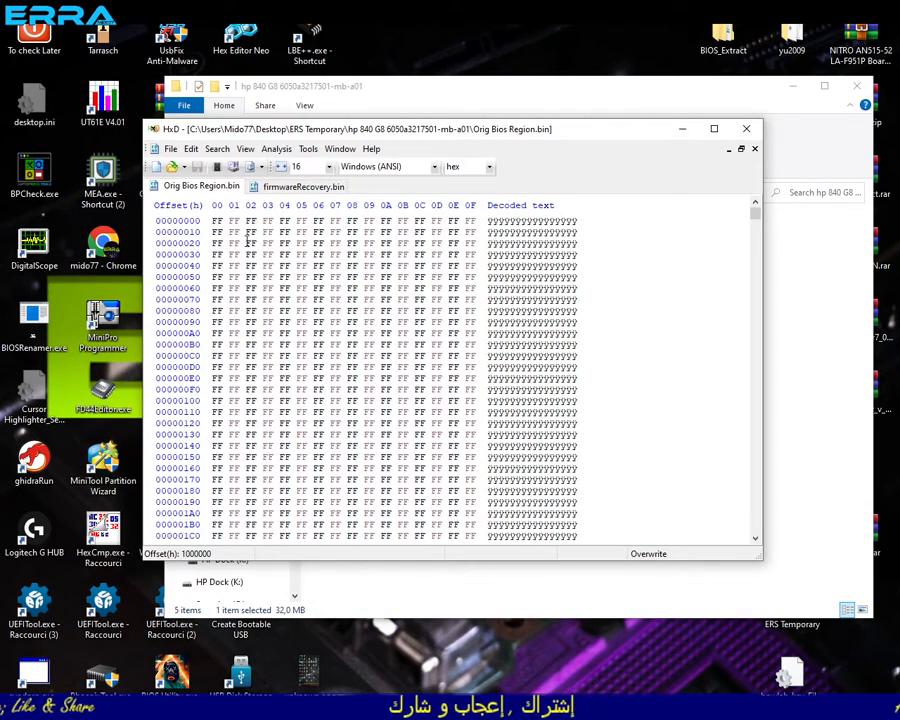
# - Highlight the FF bytes at the start of Orig Bios Region.bin and compare them with the beginning of firmwareRecovery.bin
pyautogui.moveTo(214, 221); pyautogui.dragTo(400, 490)
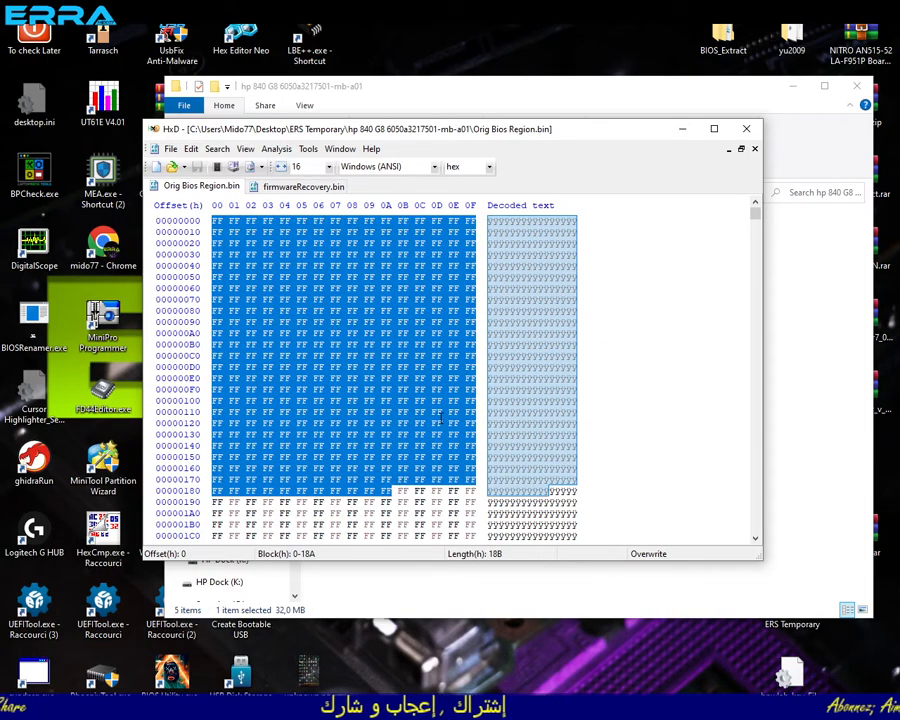
pyautogui.click(265, 254)
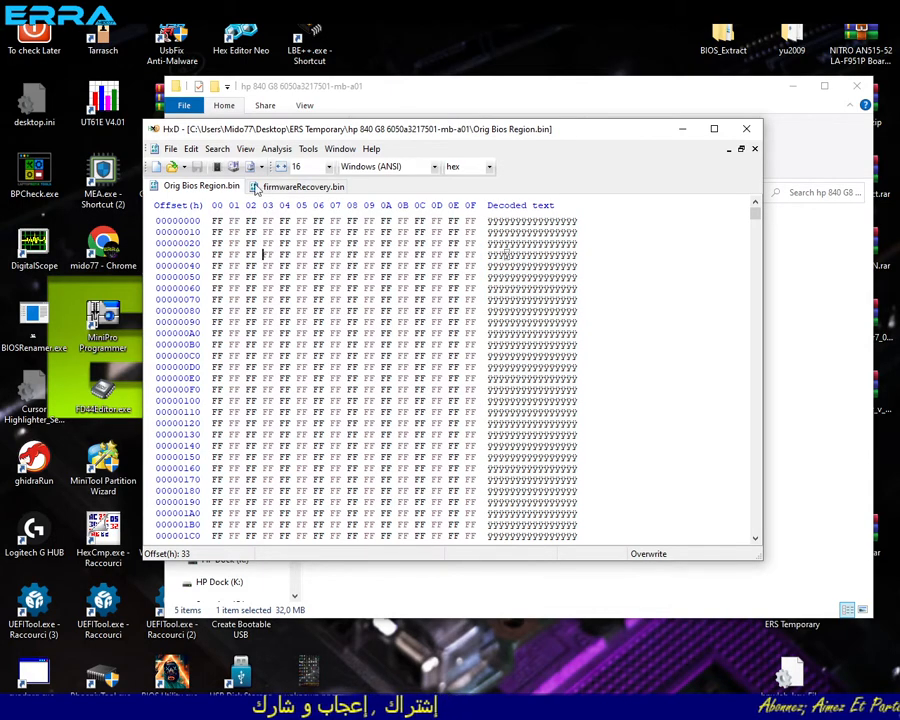
pyautogui.click(301, 187)
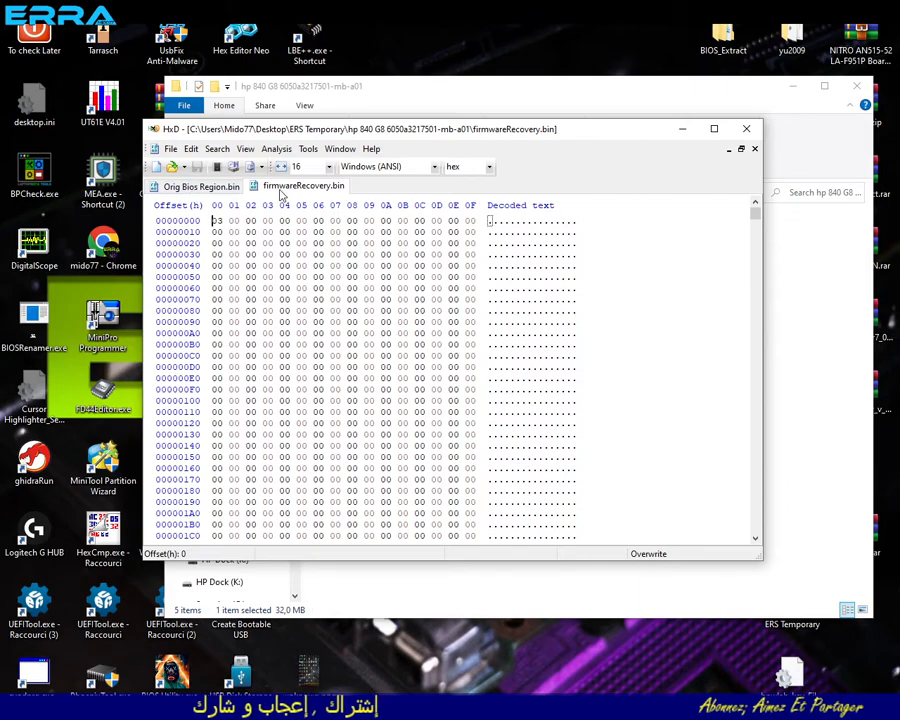
# - Search Orig Bios Region.bin forward from offset 0 for the text string 00
pyautogui.click(236, 187)
pyautogui.click(214, 221)
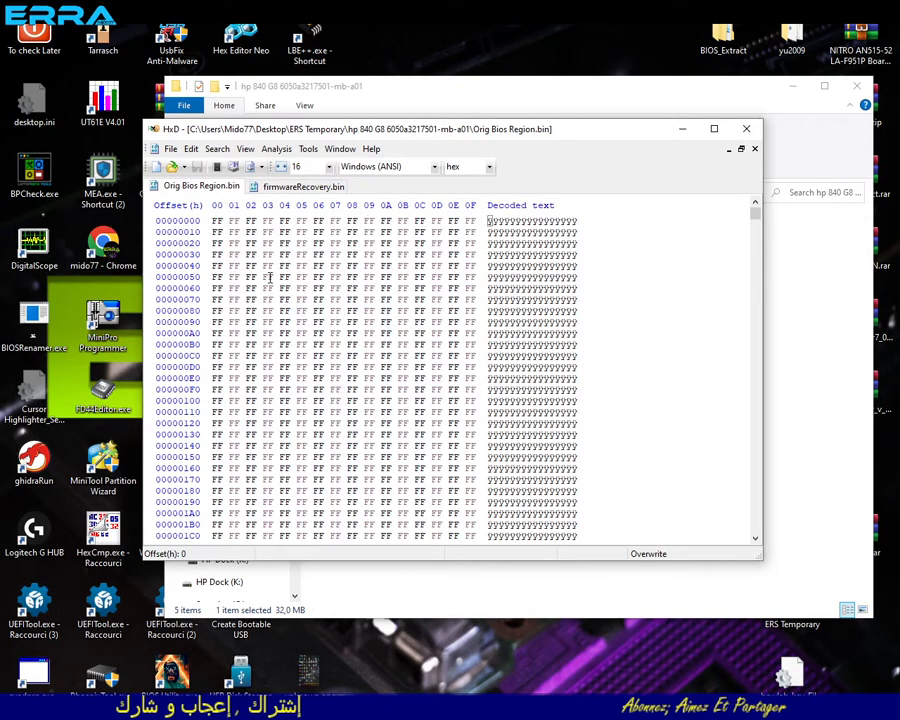
pyautogui.hotkey('ctrl', 'f')
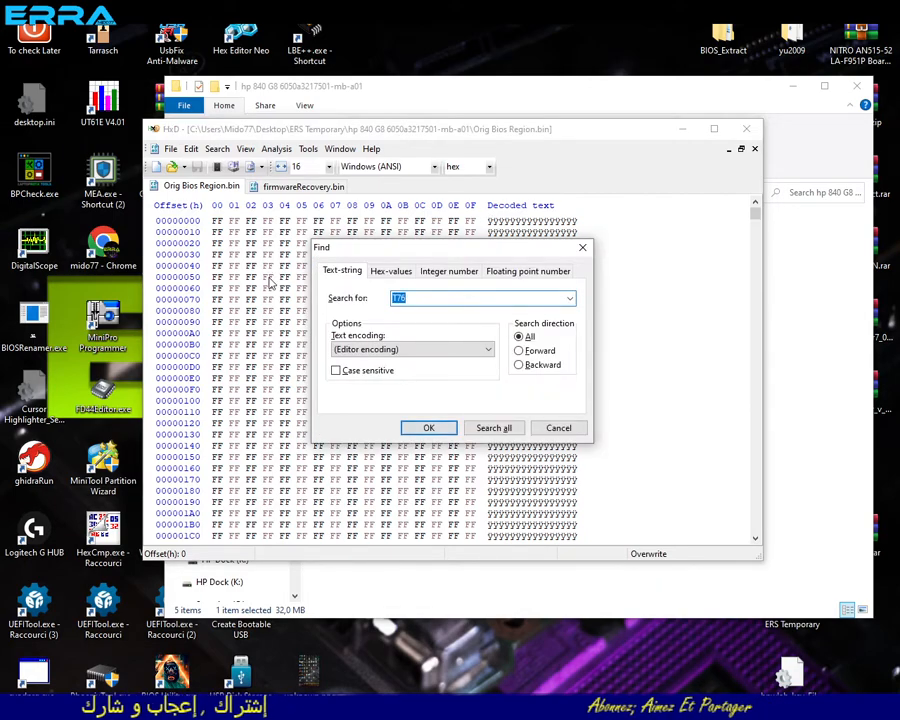
pyautogui.write('00')
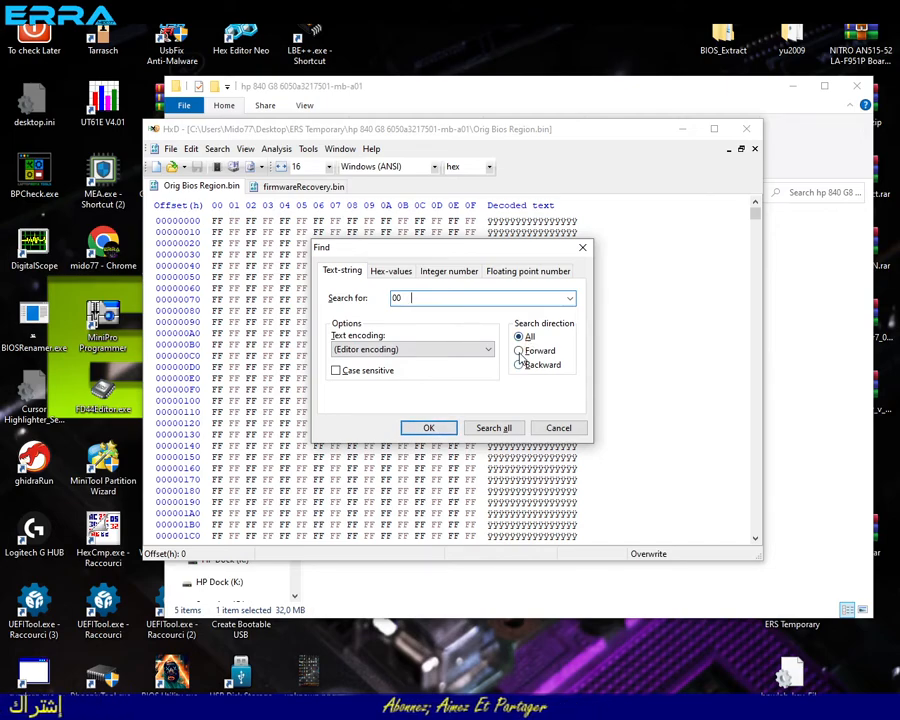
pyautogui.click(430, 428)
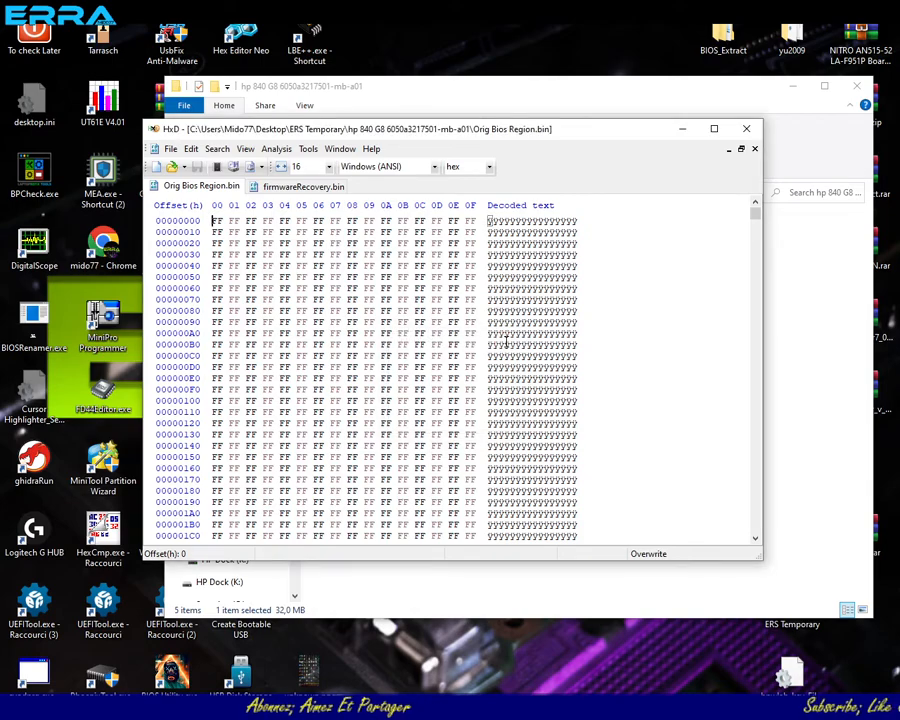
# - Search Orig Bios Region.bin forward from the start of the file for the hex value 00
pyautogui.hotkey('ctrl', 'f')
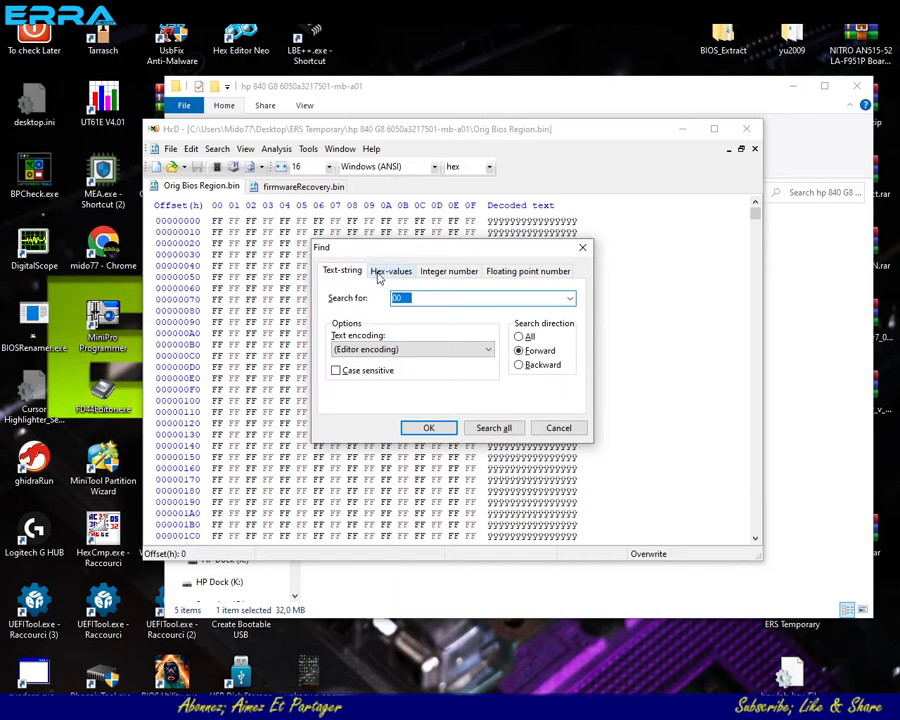
pyautogui.click(397, 272)
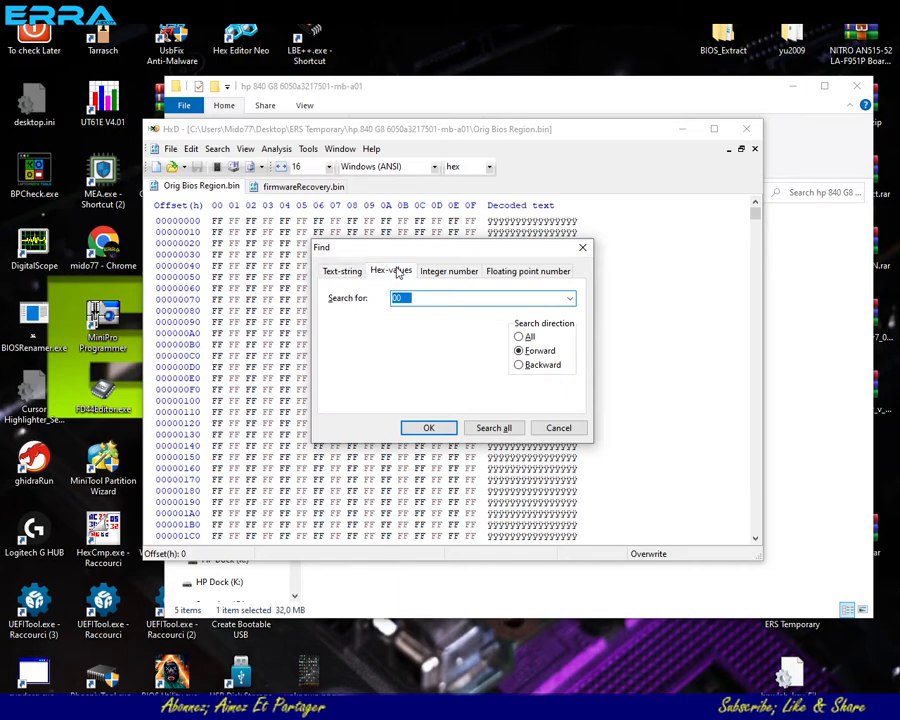
pyautogui.click(428, 429)
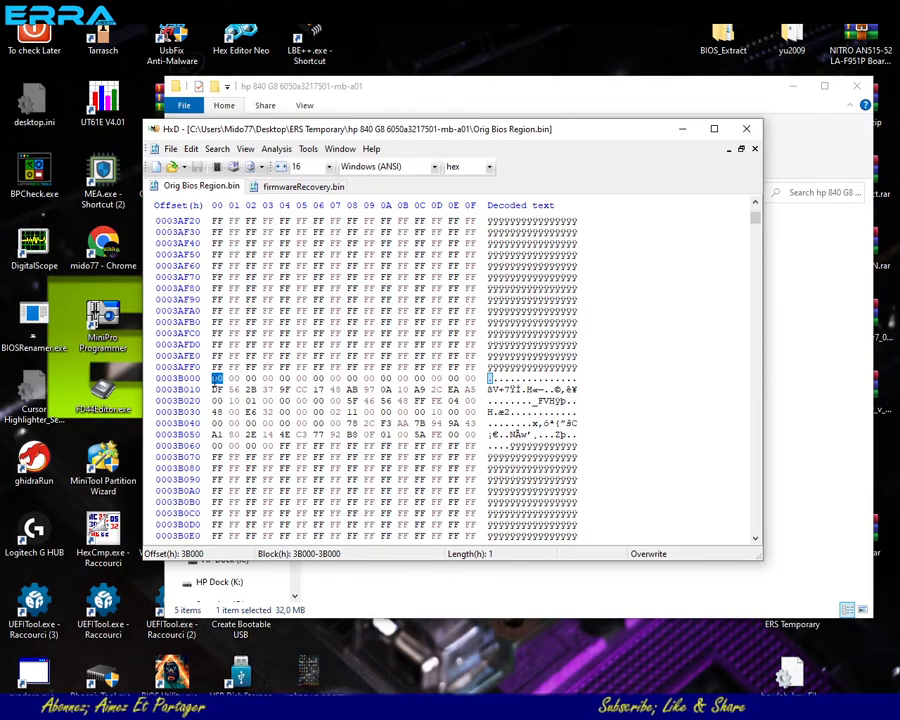
# - Select the block 3B000-3B045 that follows the FF bytes in Orig Bios Region.bin and copy it
pyautogui.moveTo(216, 378); pyautogui.dragTo(300, 423)
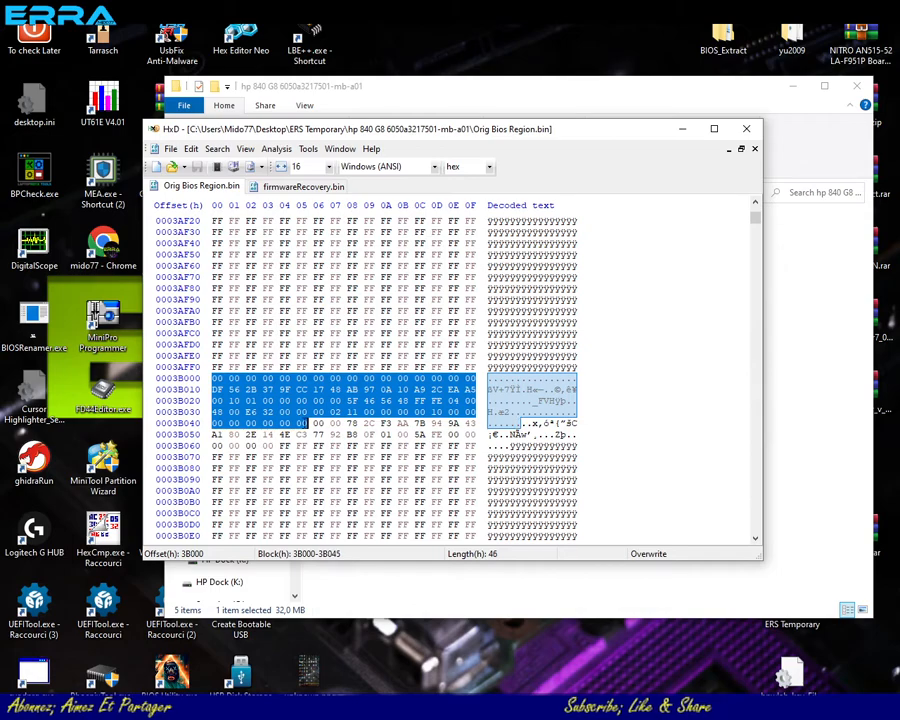
pyautogui.moveTo(329, 350); pyautogui.dragTo(248, 253)
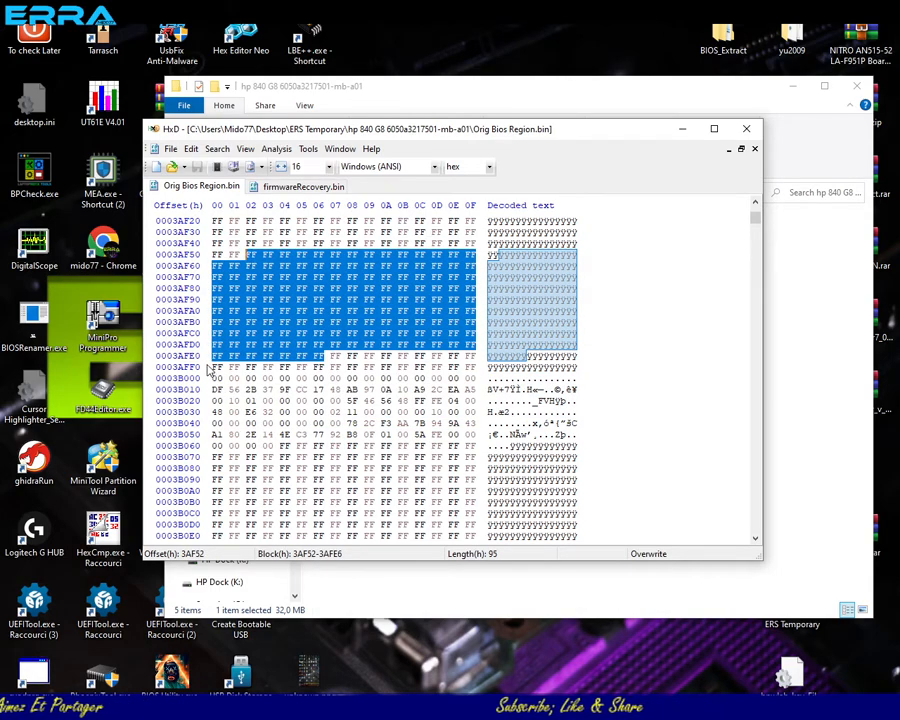
pyautogui.moveTo(216, 378); pyautogui.dragTo(316, 426)
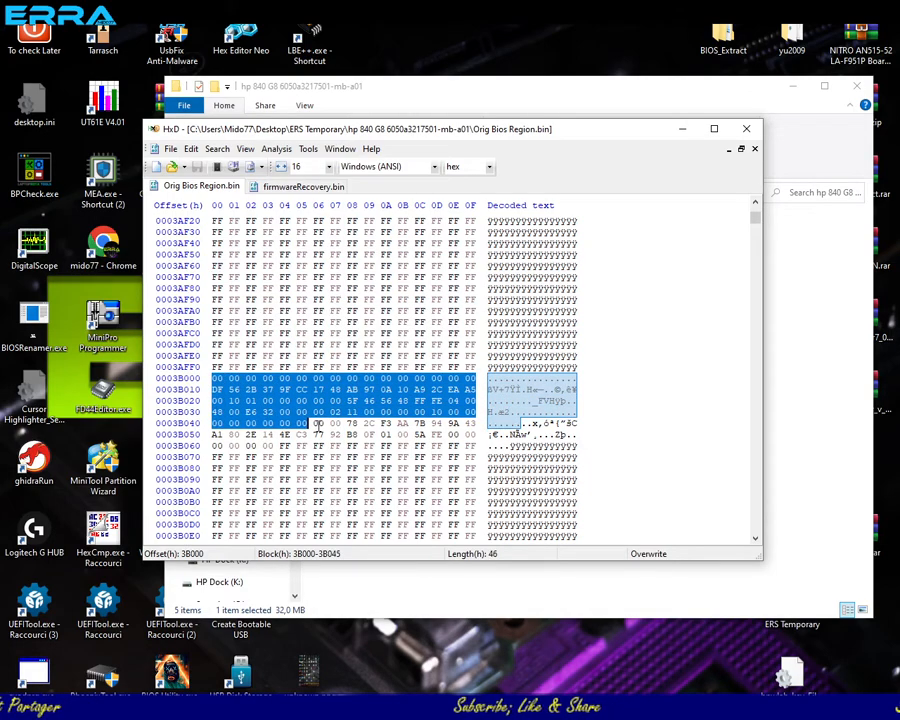
pyautogui.rightClick(300, 421)
pyautogui.click(326, 456)
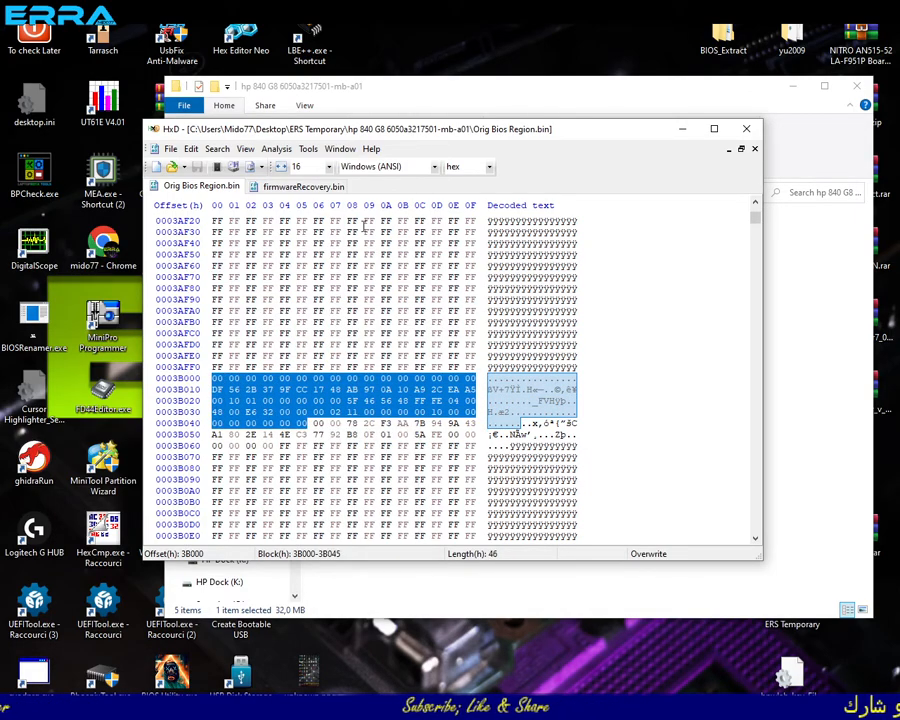
# - Search firmwareRecovery.bin in all directions for the copied block as hex values and step through its successive matches
pyautogui.click(297, 189)
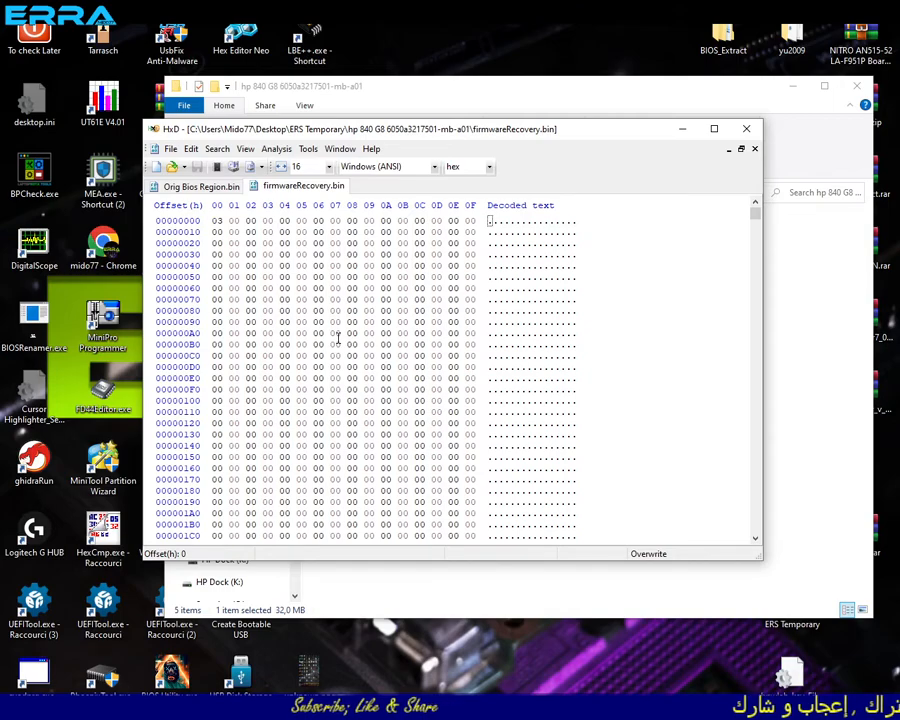
pyautogui.hotkey('ctrl', 'f')
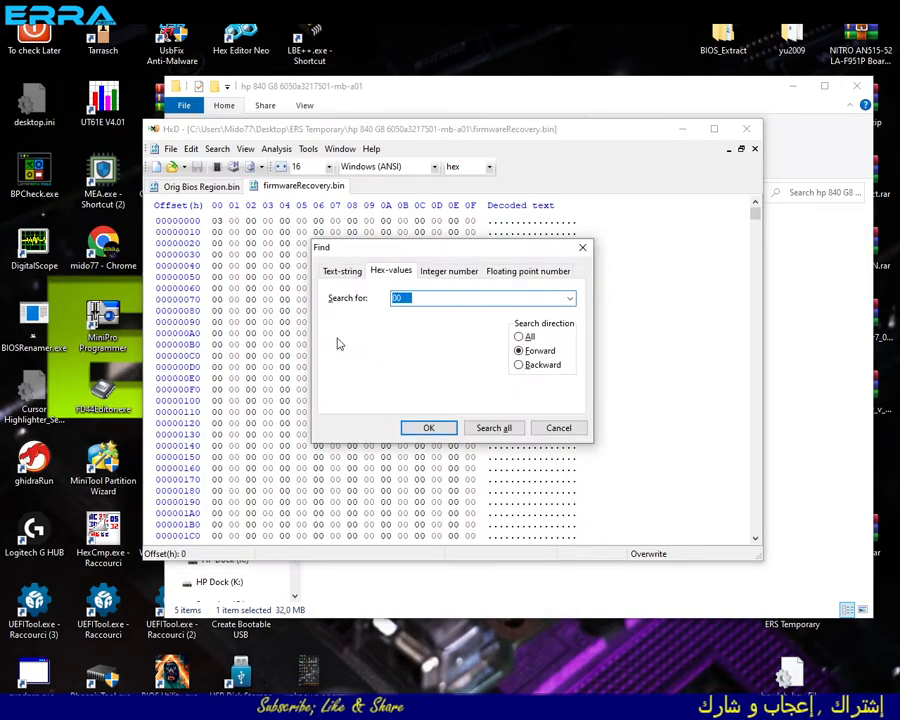
pyautogui.hotkey('ctrl', 'v')
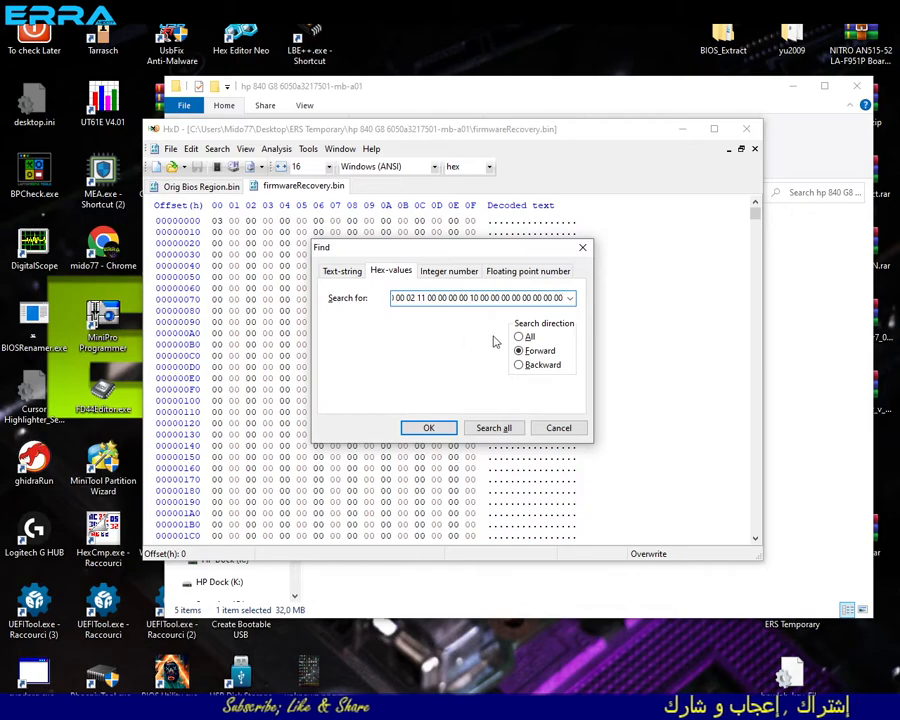
pyautogui.click(524, 339)
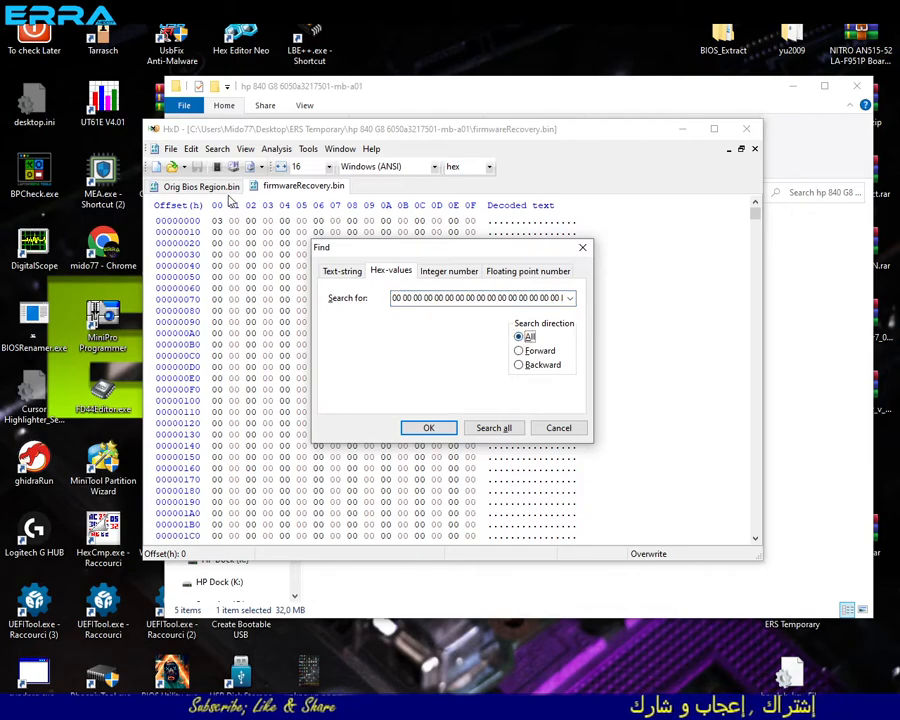
pyautogui.click(429, 428)
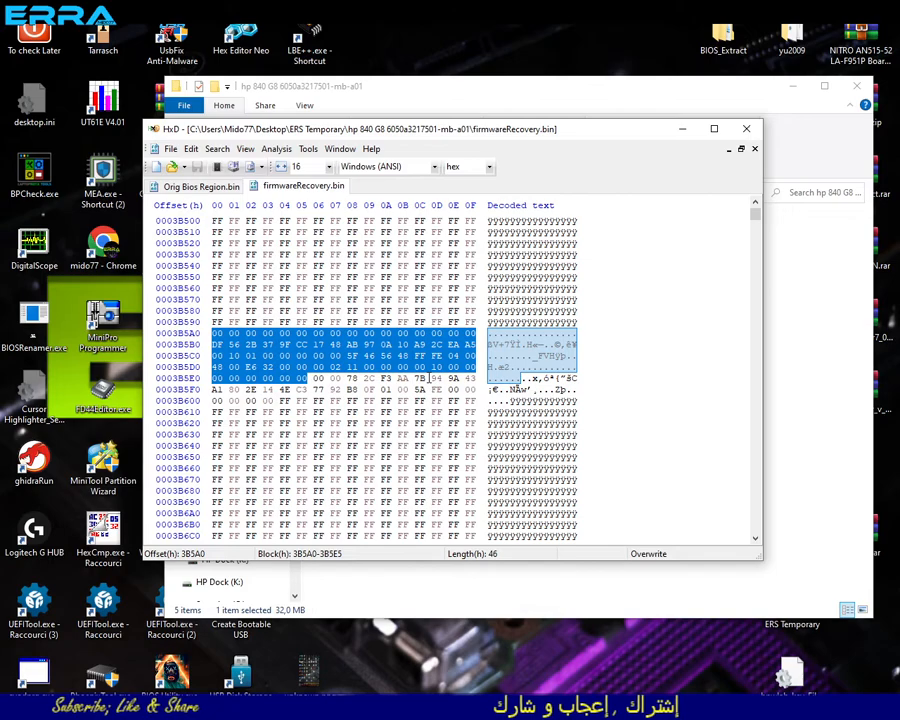
pyautogui.press('F3')
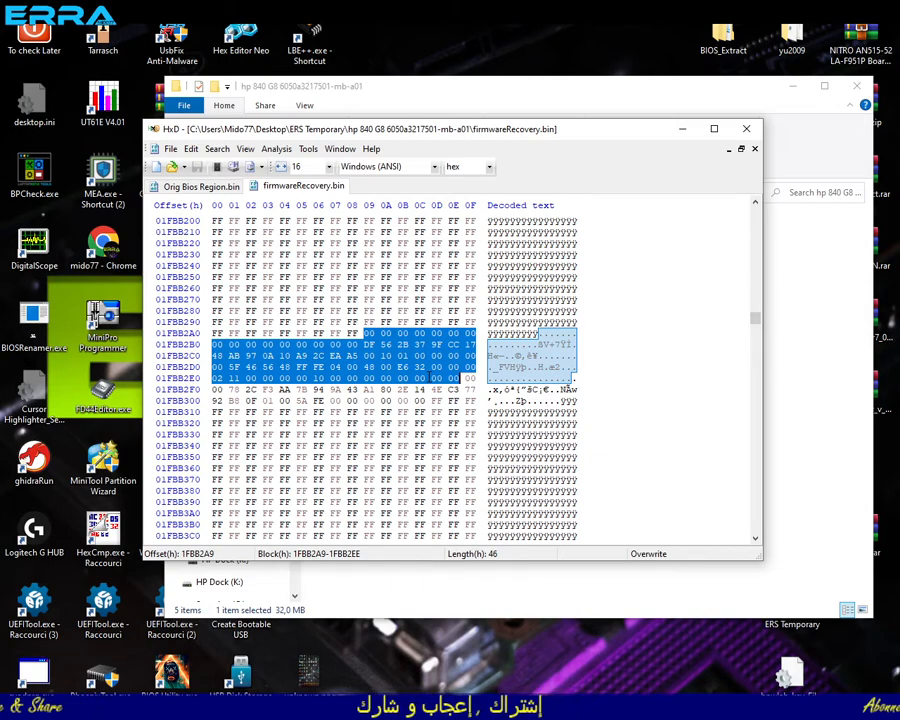
pyautogui.press('F3')
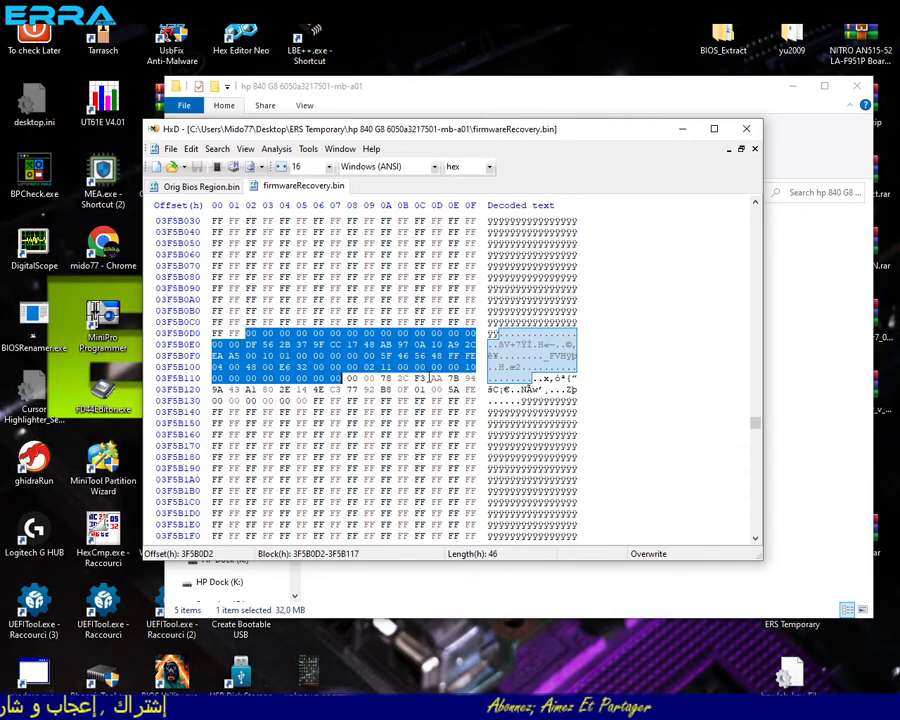
# - Search firmwareRecovery.bin for the text string T76 and step through the matches to the one at offset 3F6C312
pyautogui.hotkey('ctrl', 'f')
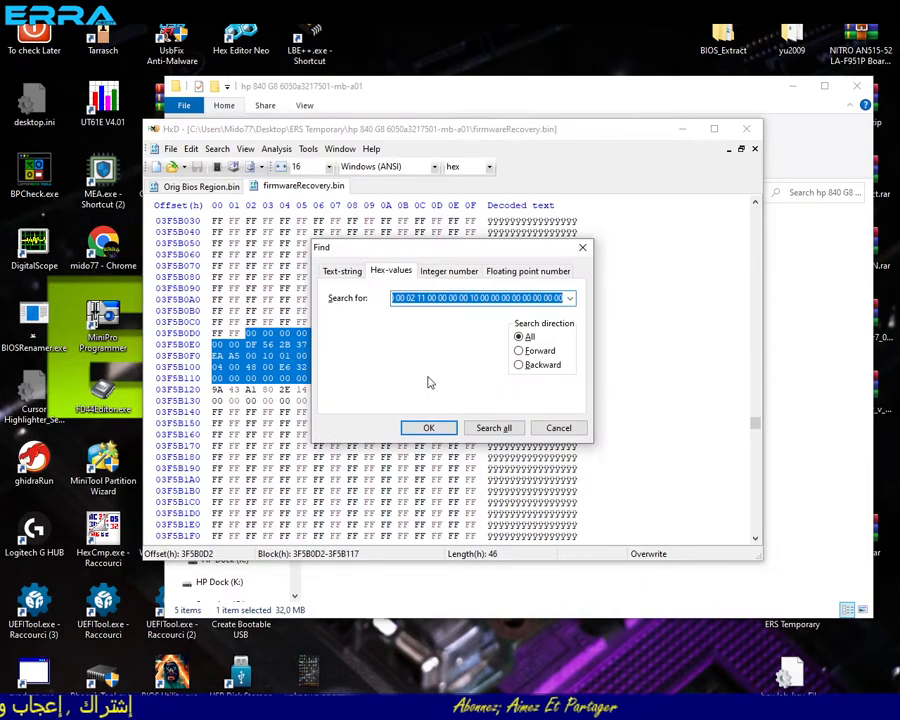
pyautogui.click(343, 272)
pyautogui.click(570, 298)
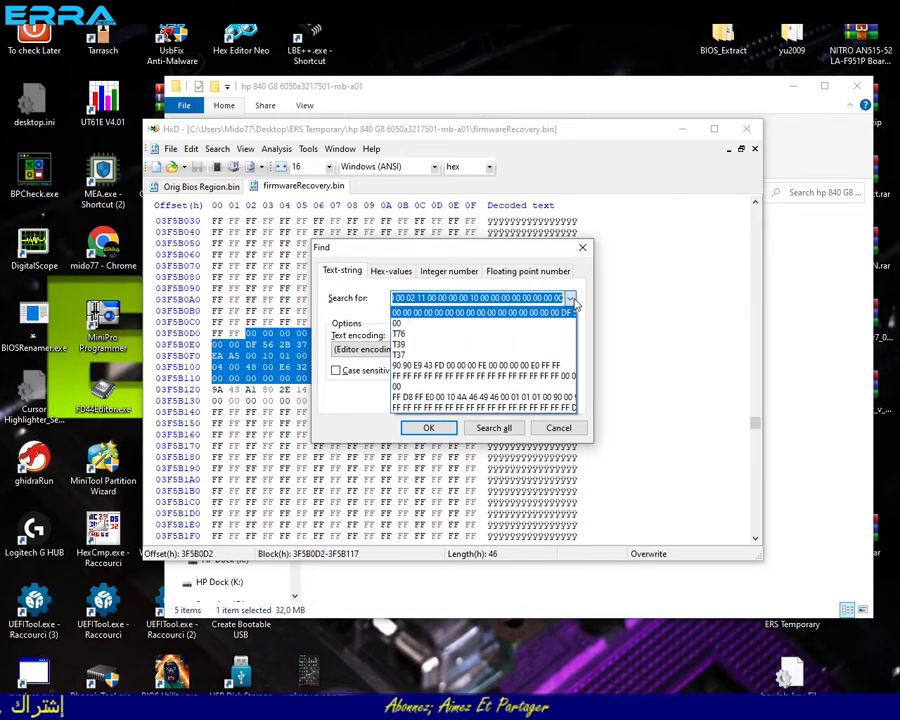
pyautogui.click(416, 334)
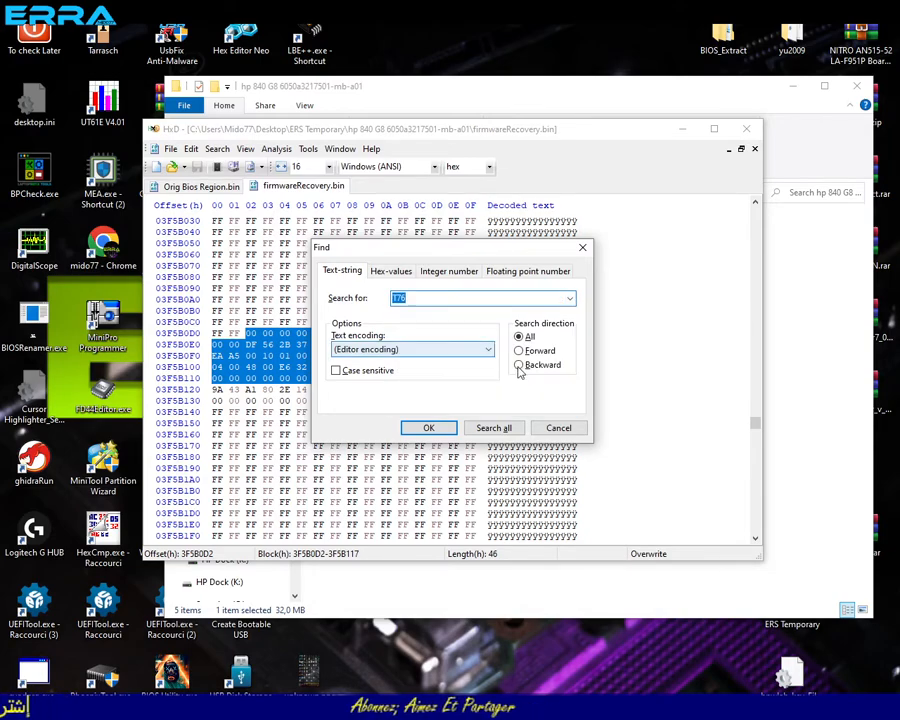
pyautogui.click(428, 428)
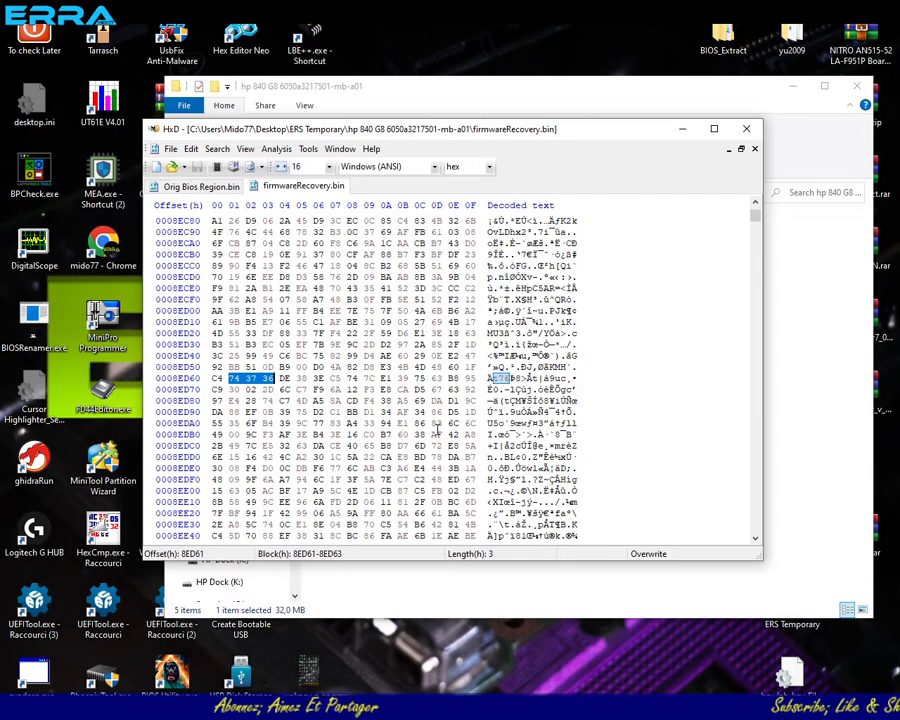
pyautogui.press('F3')
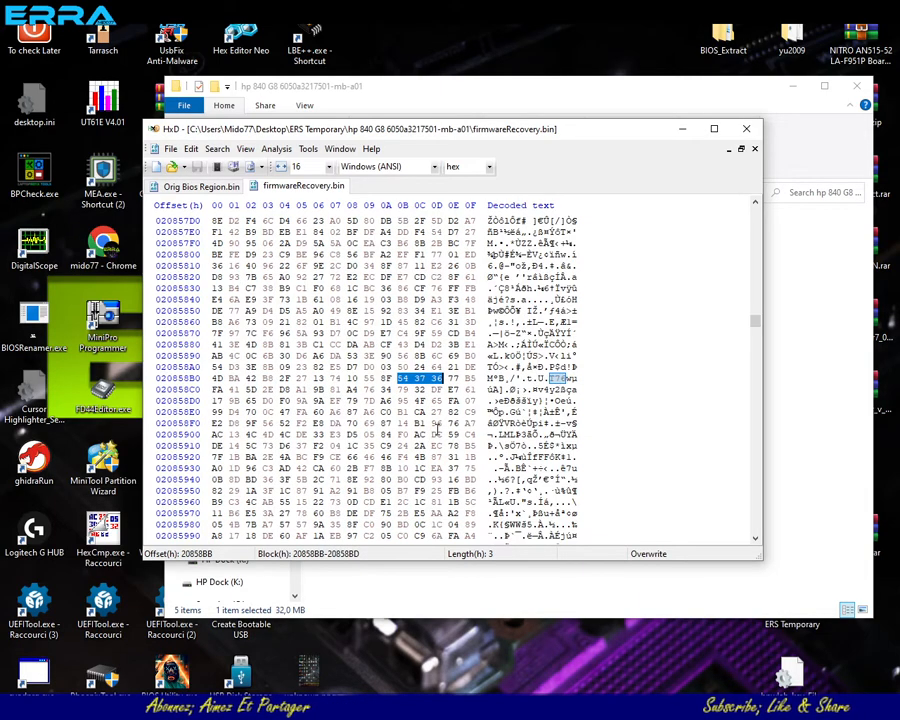
pyautogui.hotkey('shift', 'F3')
pyautogui.press('F3')
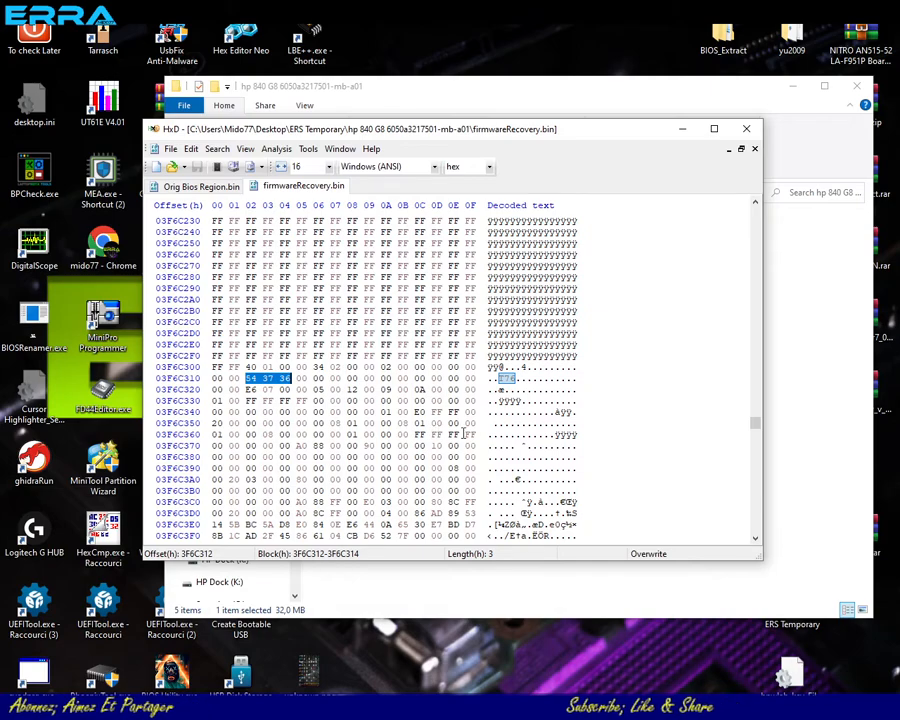
pyautogui.scroll(-1, 567, 434)
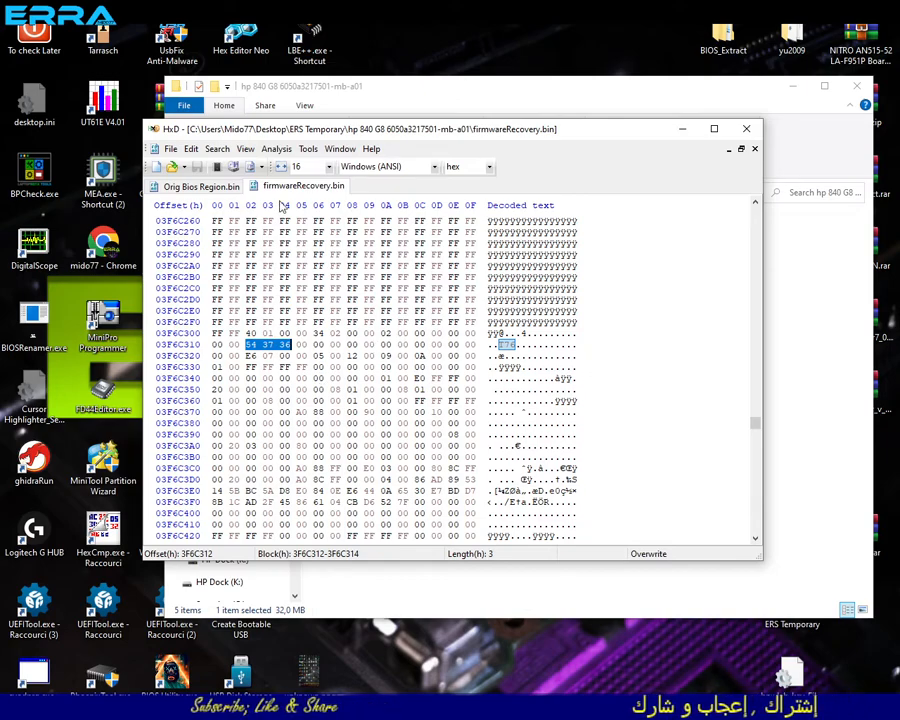
# - Copy the selected block 3B000-3B045 from Orig Bios Region.bin again
pyautogui.click(203, 187)
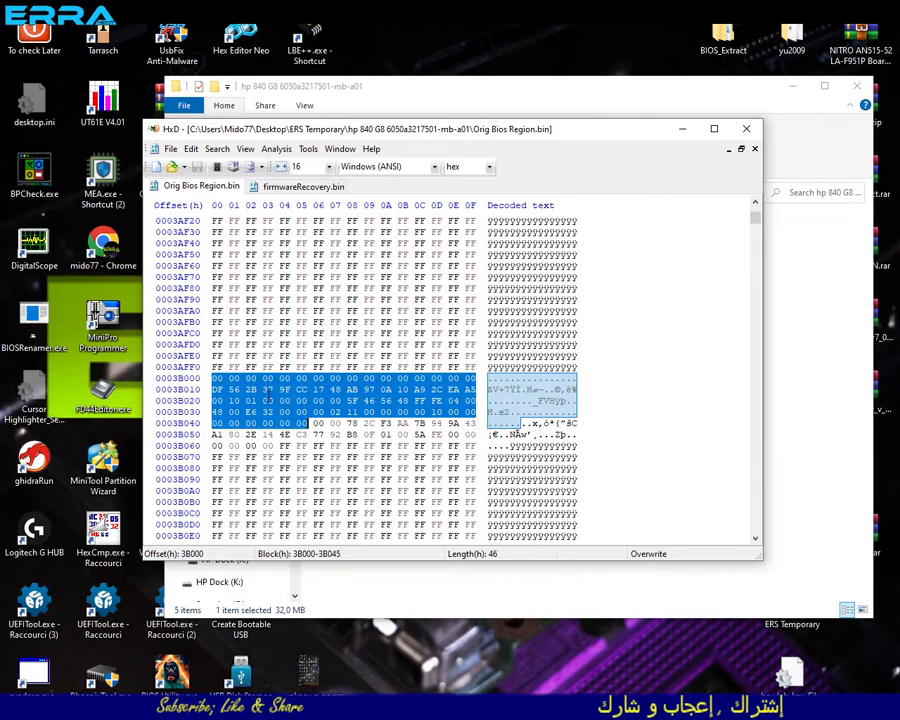
pyautogui.rightClick(266, 395)
pyautogui.click(298, 435)
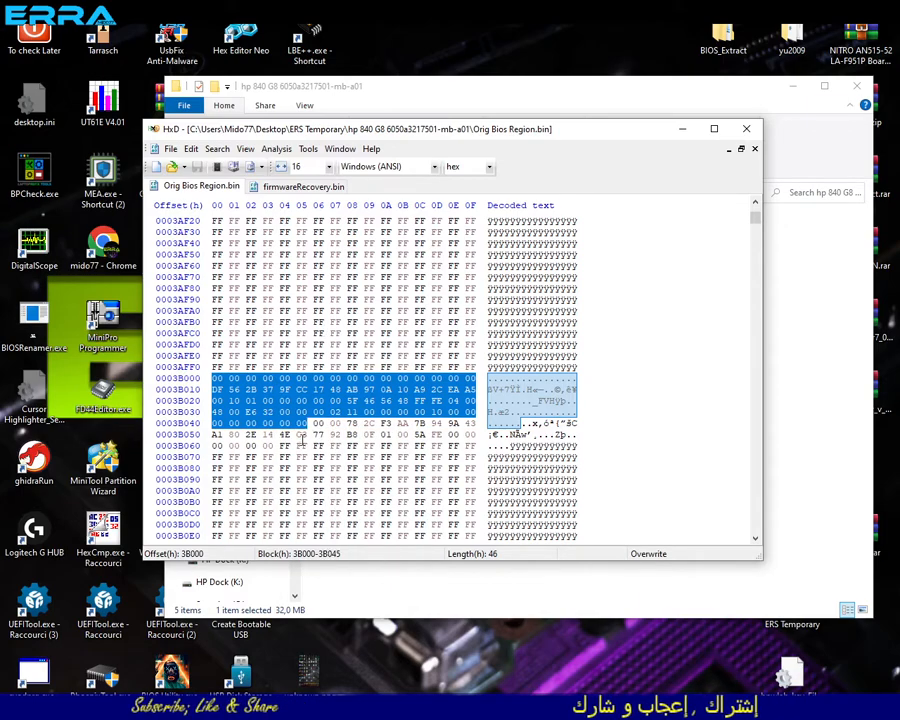
# - Try to find the copied block in firmwareRecovery.bin with a text-string search
pyautogui.click(290, 188)
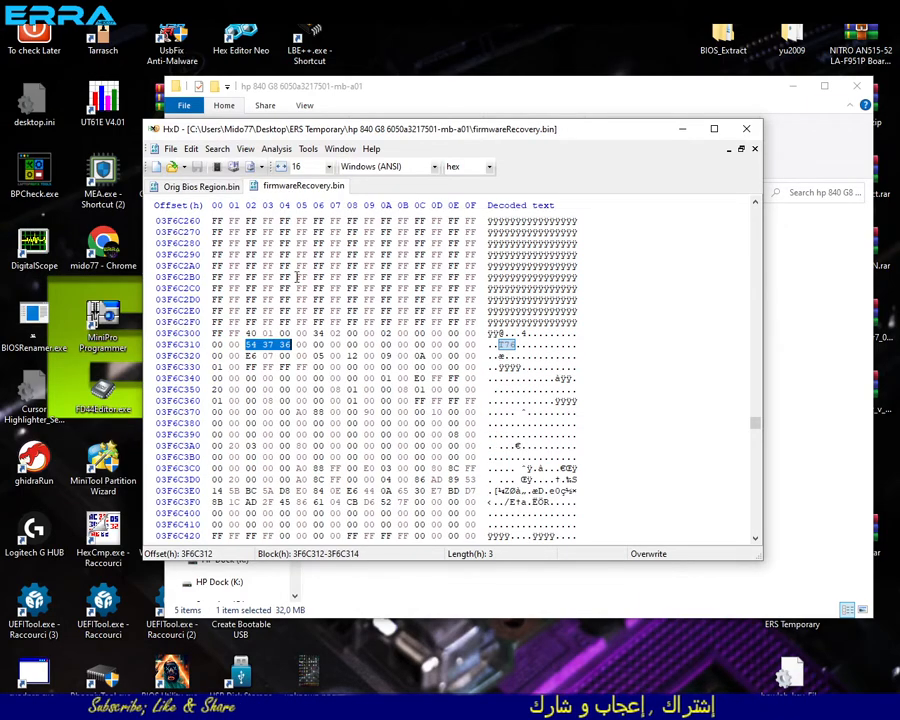
pyautogui.hotkey('ctrl', 'f')
pyautogui.hotkey('ctrl', 'v')
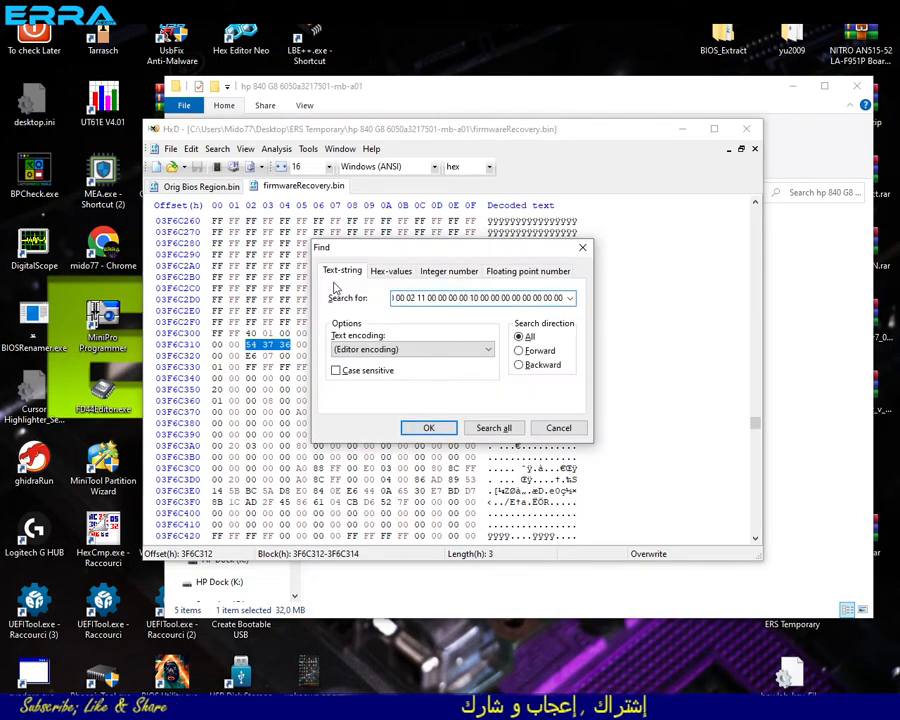
pyautogui.press('Return')
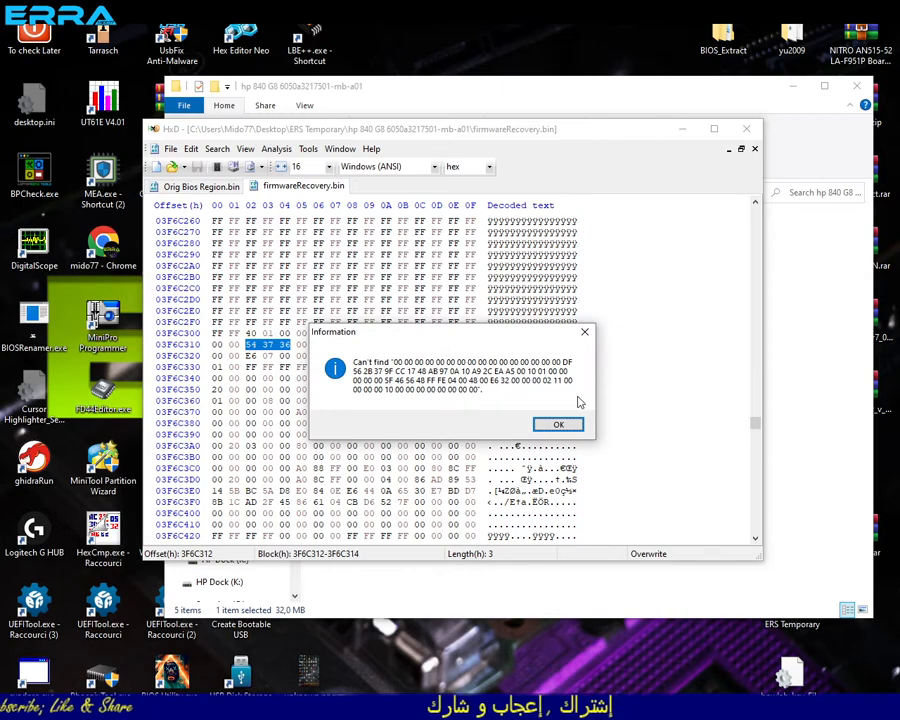
pyautogui.click(561, 425)
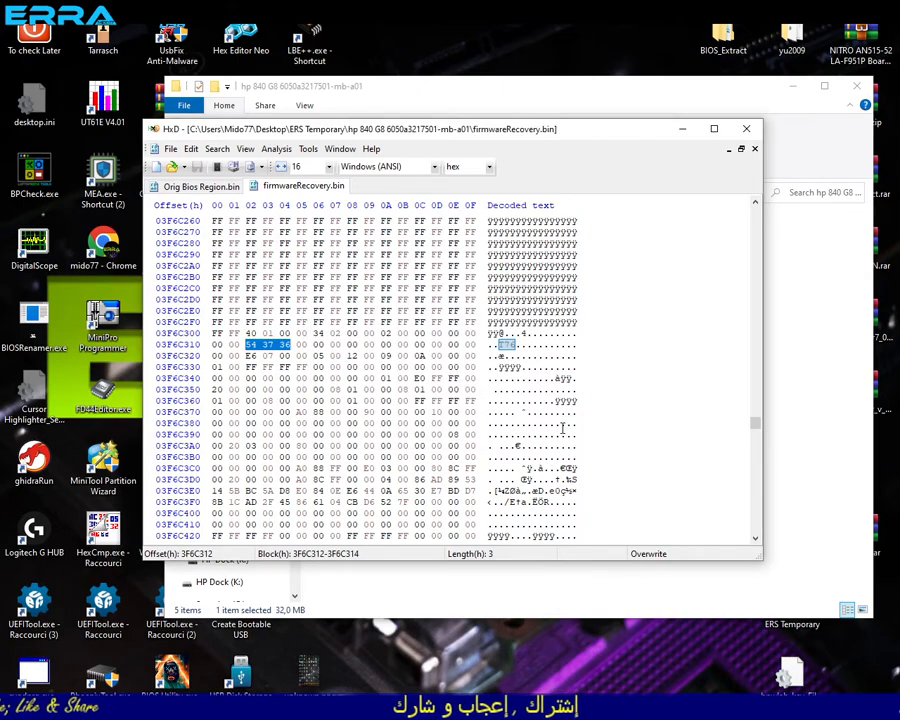
# - Repeat the search of firmwareRecovery.bin with the copied block as hex values and move through the matches to offset 3F5B0D2
pyautogui.hotkey('ctrl', 'f')
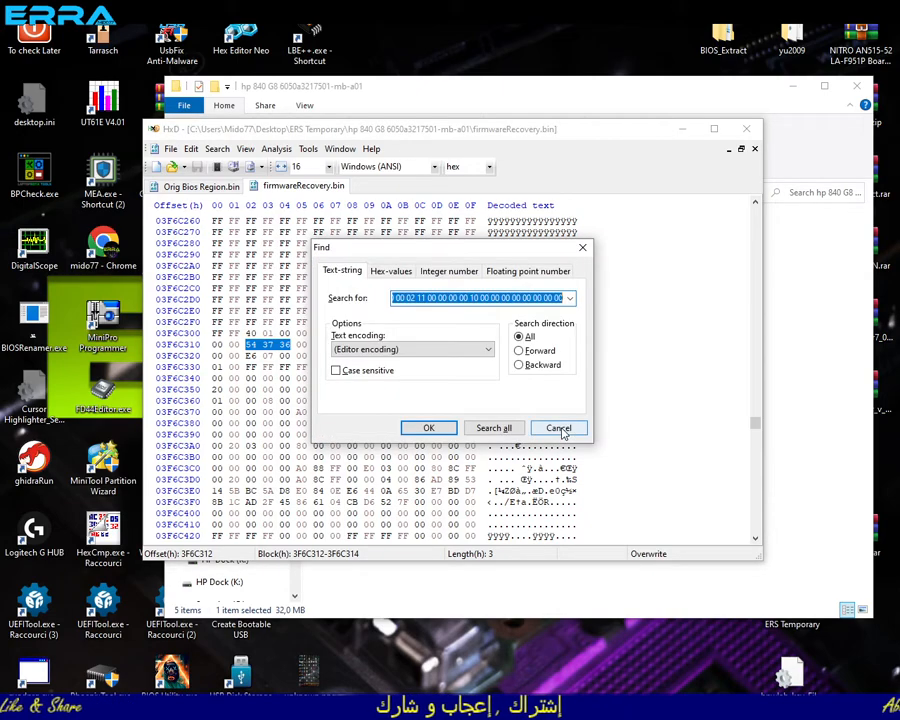
pyautogui.click(398, 272)
pyautogui.hotkey('ctrl', 'v')
pyautogui.click(428, 427)
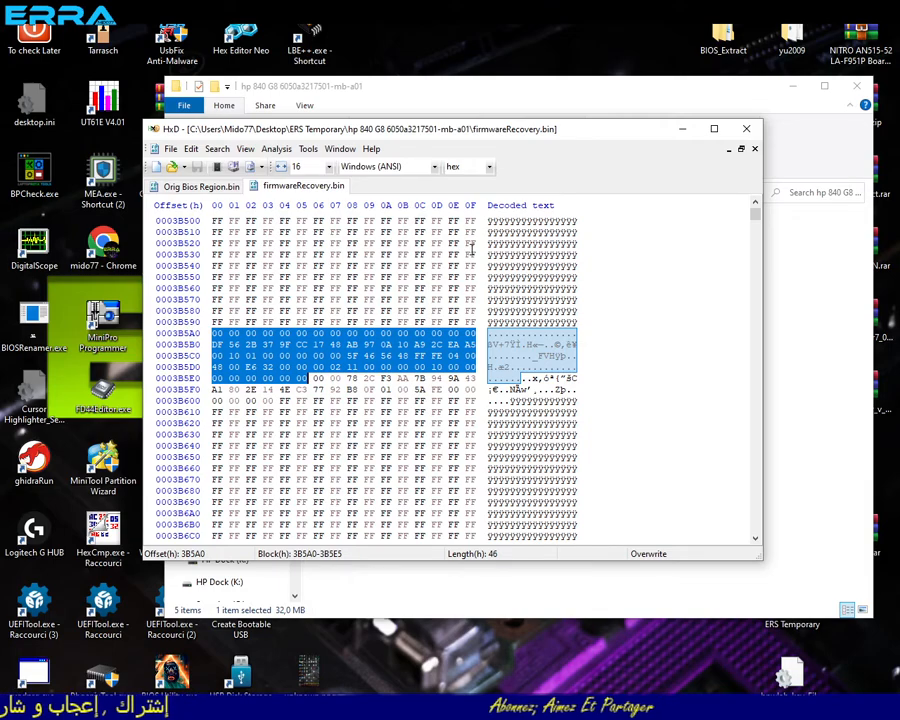
pyautogui.press('F3')
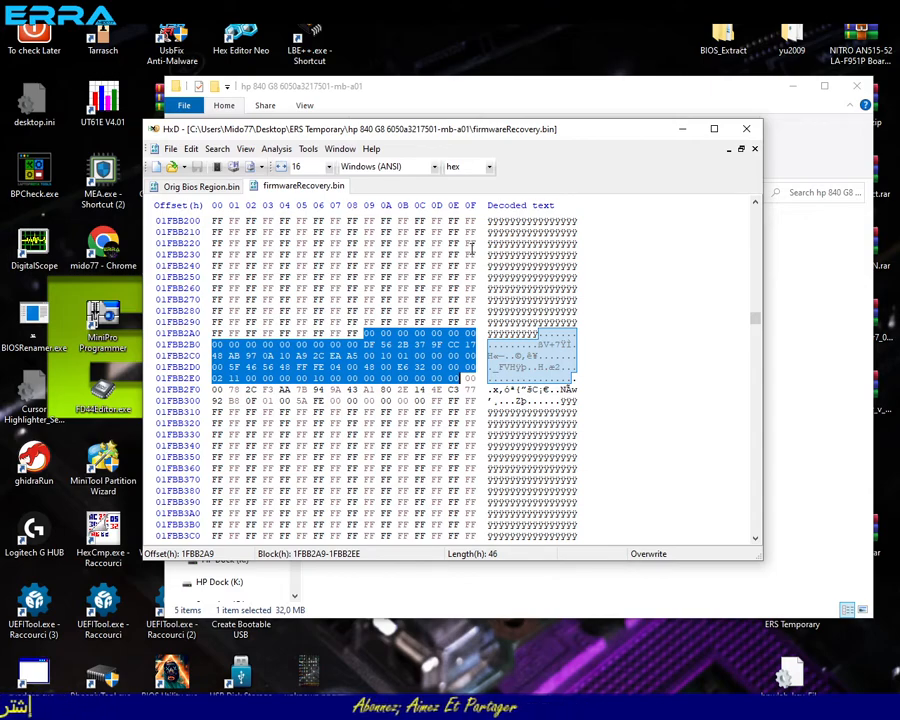
pyautogui.press('F3')
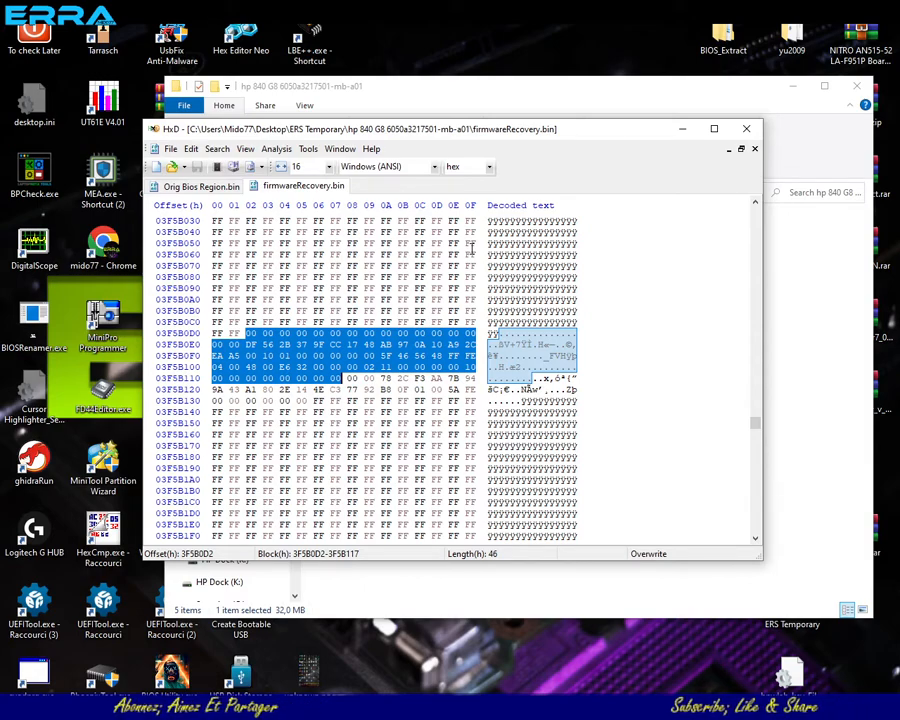
# - Highlight the FF bytes directly before offset 3B000 in Orig Bios Region.bin and examine where the 00 bytes begin
pyautogui.click(203, 187)
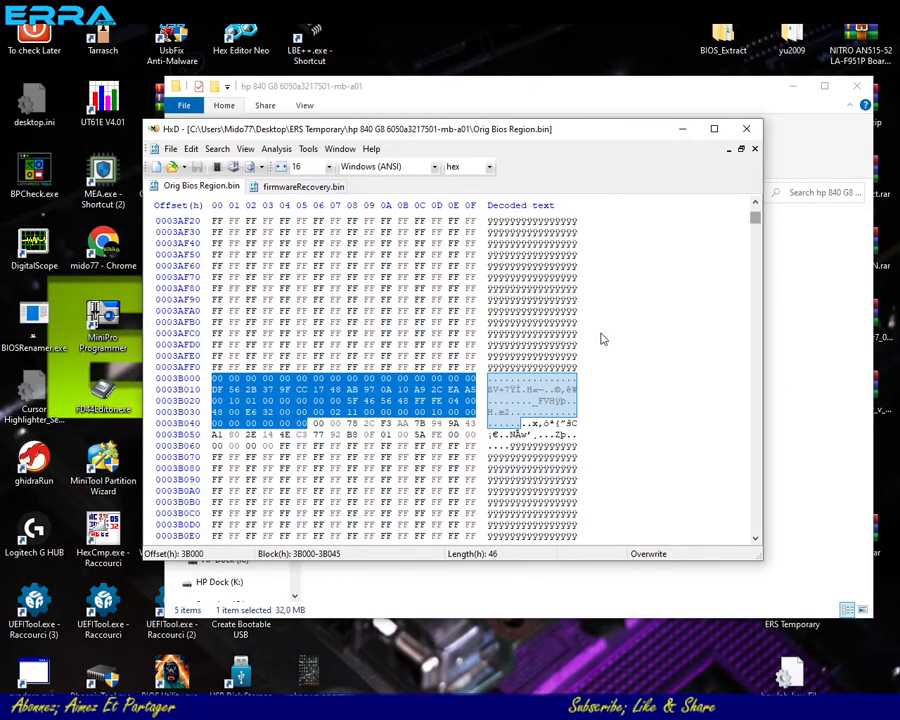
pyautogui.click(477, 367)
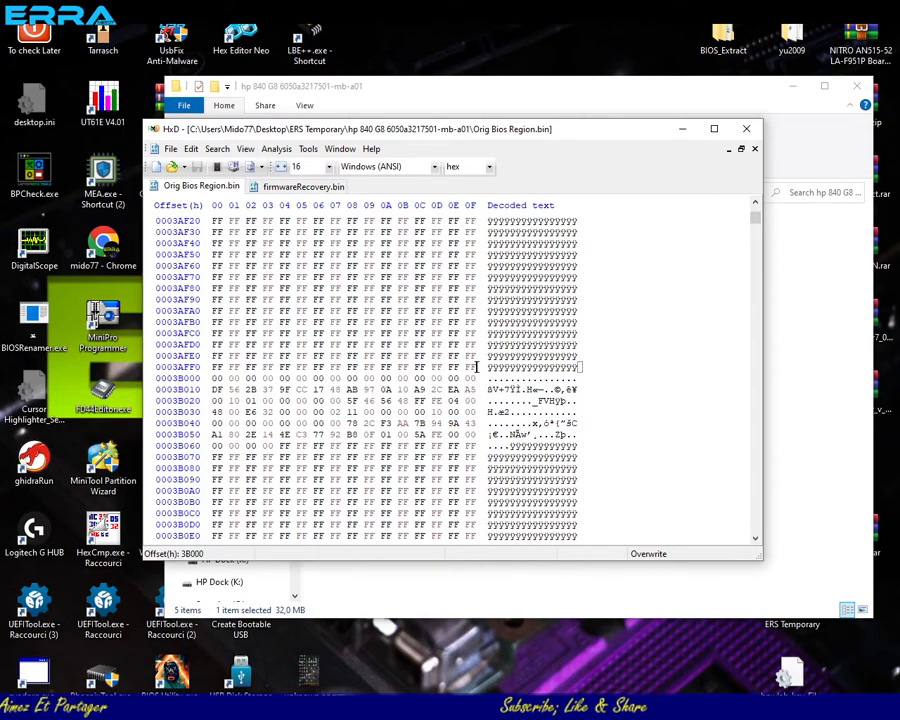
pyautogui.moveTo(470, 367); pyautogui.dragTo(251, 167)
pyautogui.scroll(-20, 313, 365)
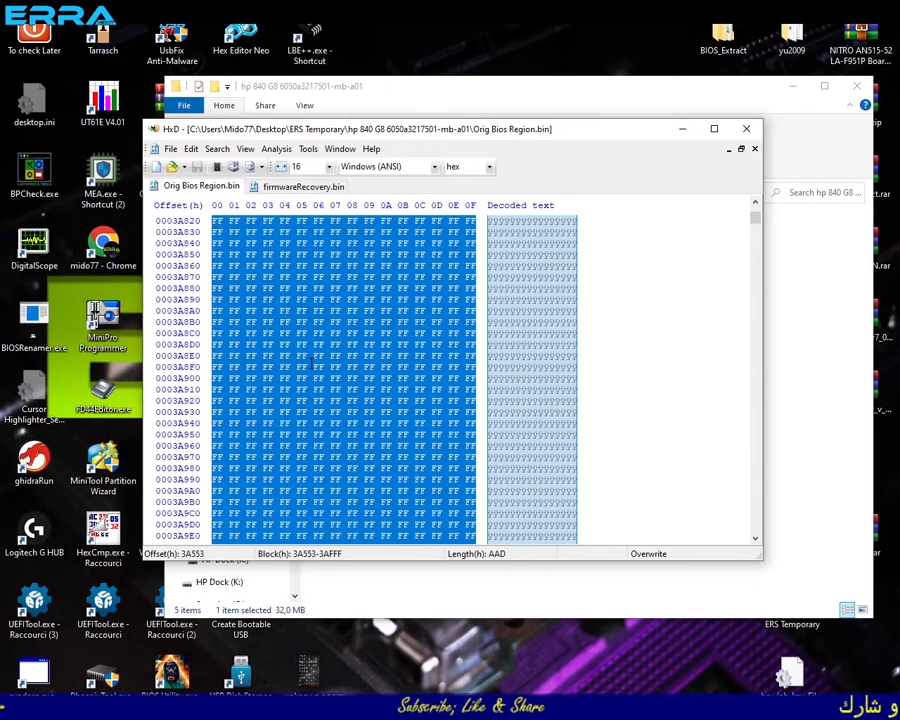
pyautogui.scroll(-20, 314, 372)
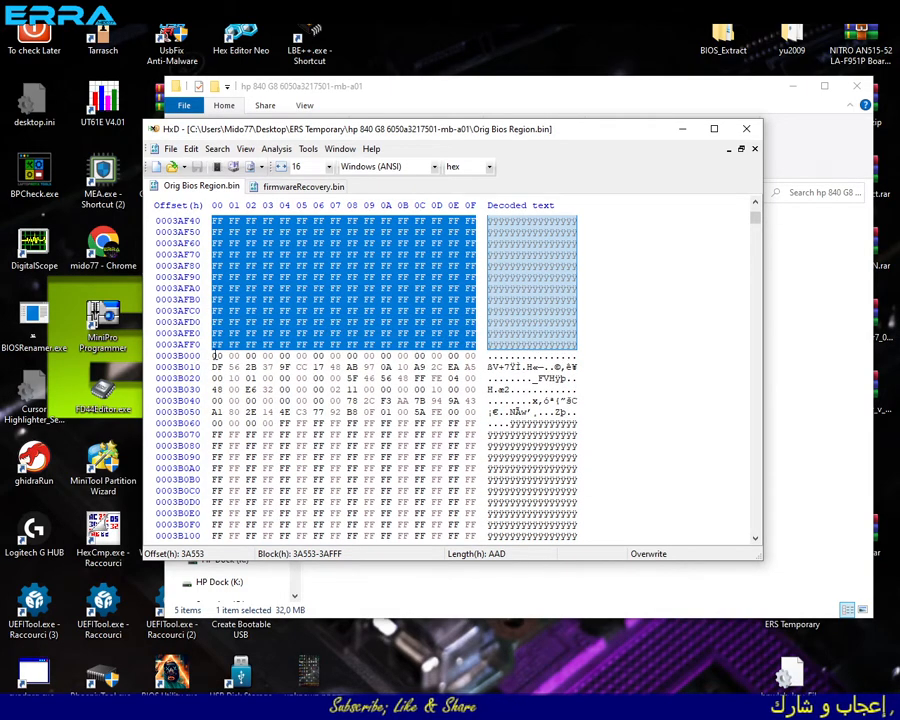
# - Select the block from offset 0 to 3AFFF in Orig Bios Region.bin and copy it
pyautogui.click(214, 357)
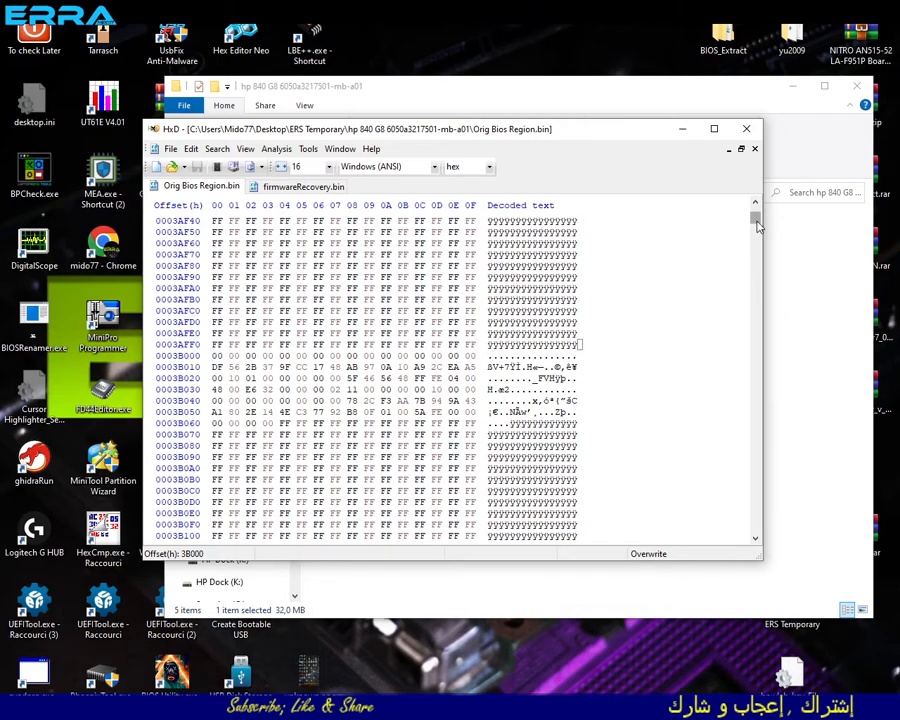
pyautogui.moveTo(759, 217); pyautogui.dragTo(753, 207)
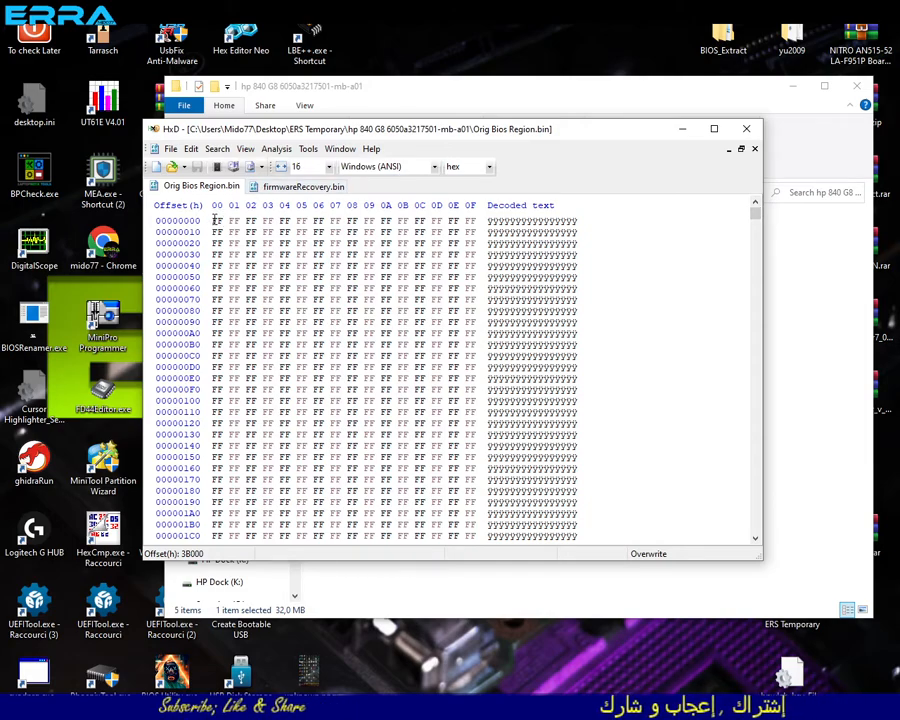
pyautogui.keyDown('shift'); pyautogui.click(213, 220); pyautogui.keyUp('shift')
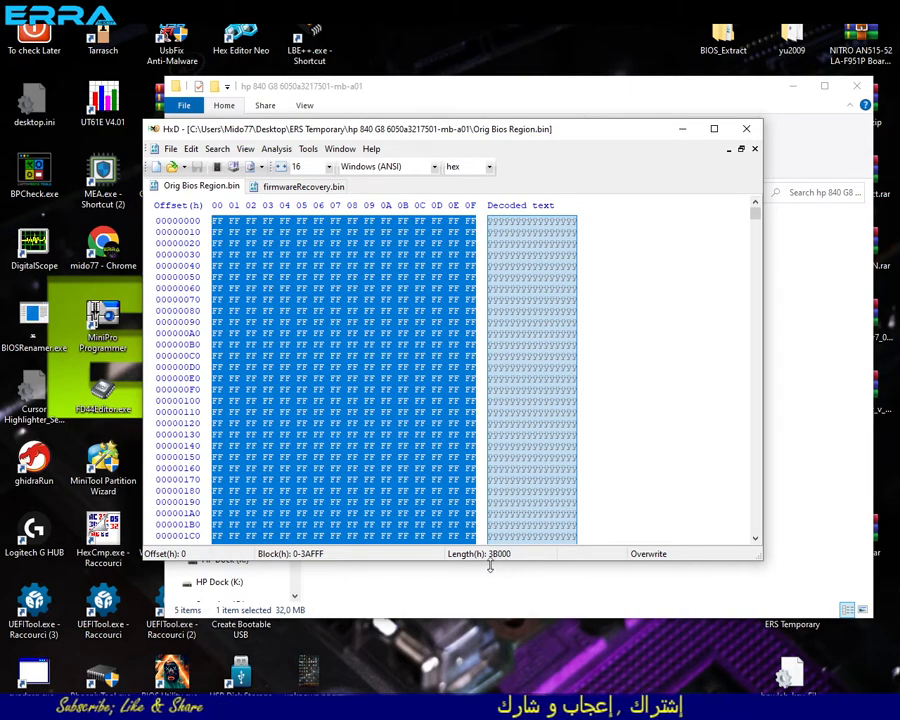
pyautogui.rightClick(391, 401)
pyautogui.click(424, 443)
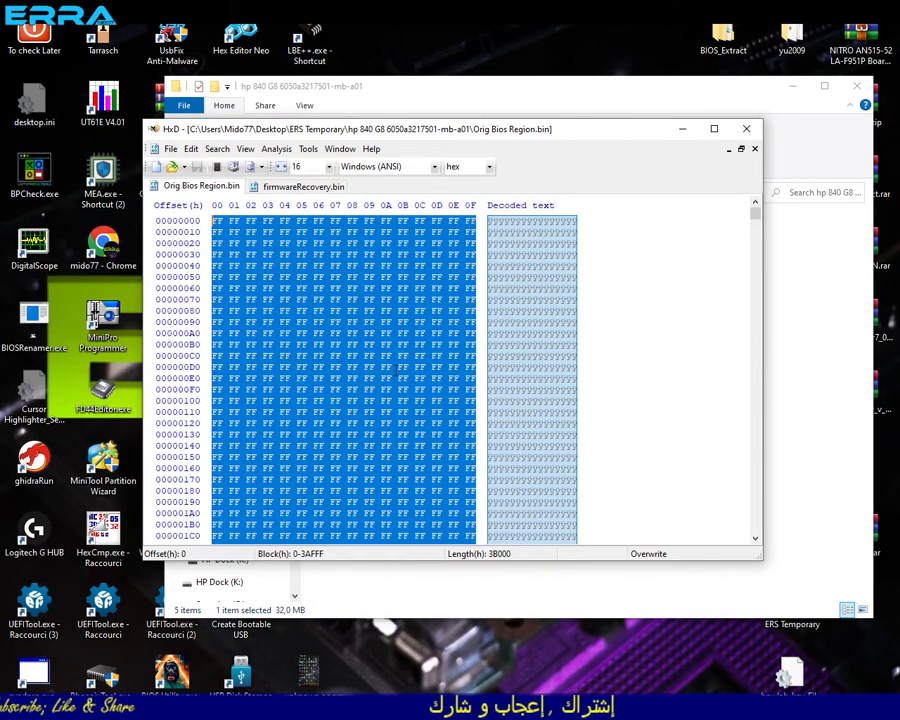
# - Create a new empty file and paste the copied 0-3AFFF block into it
pyautogui.click(169, 149)
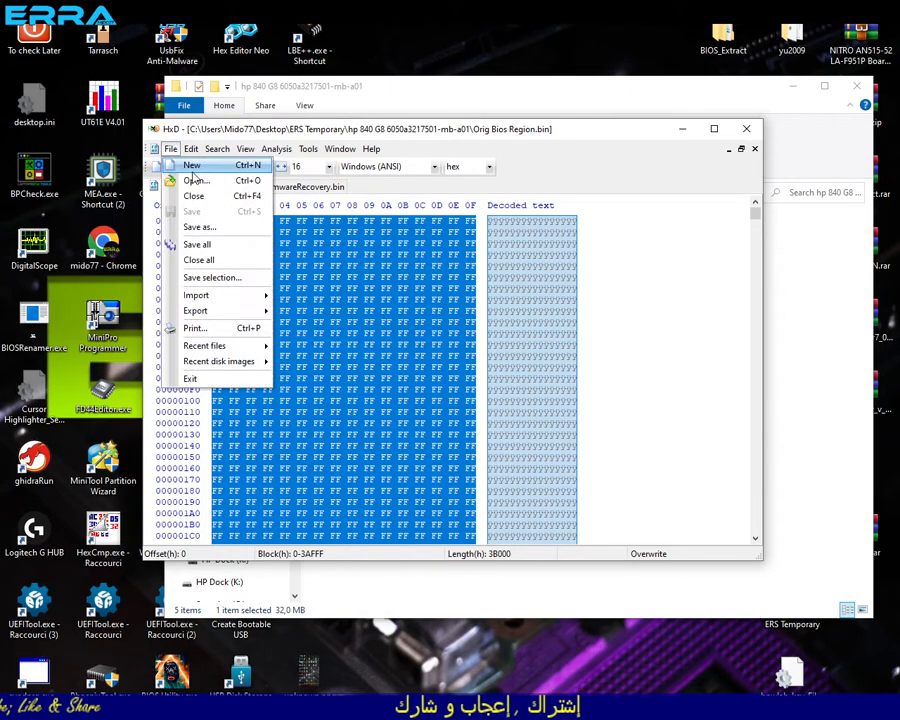
pyautogui.click(194, 170)
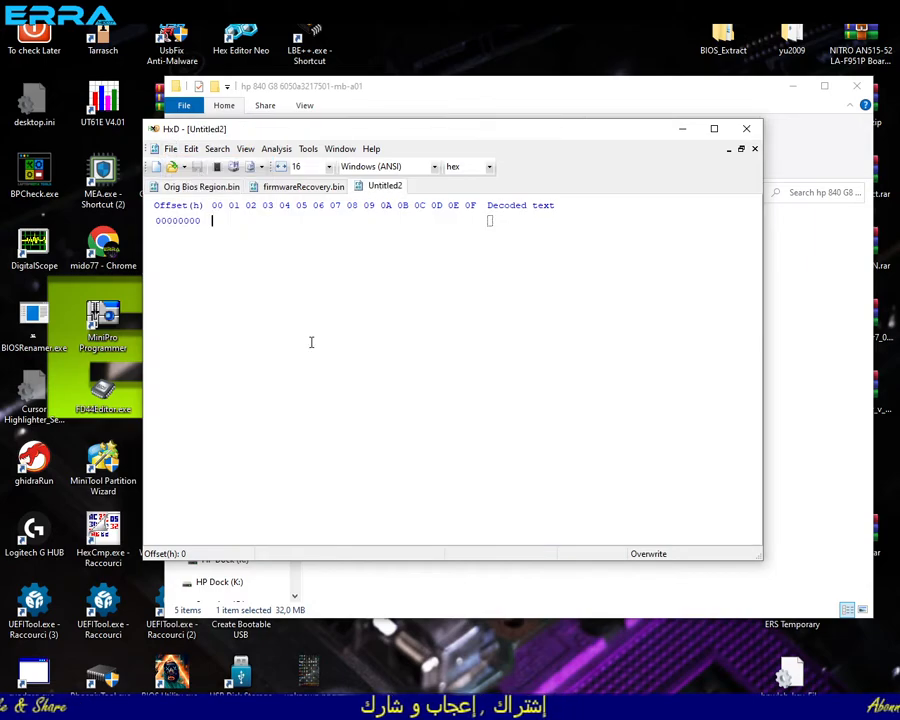
pyautogui.hotkey('ctrl', 'v')
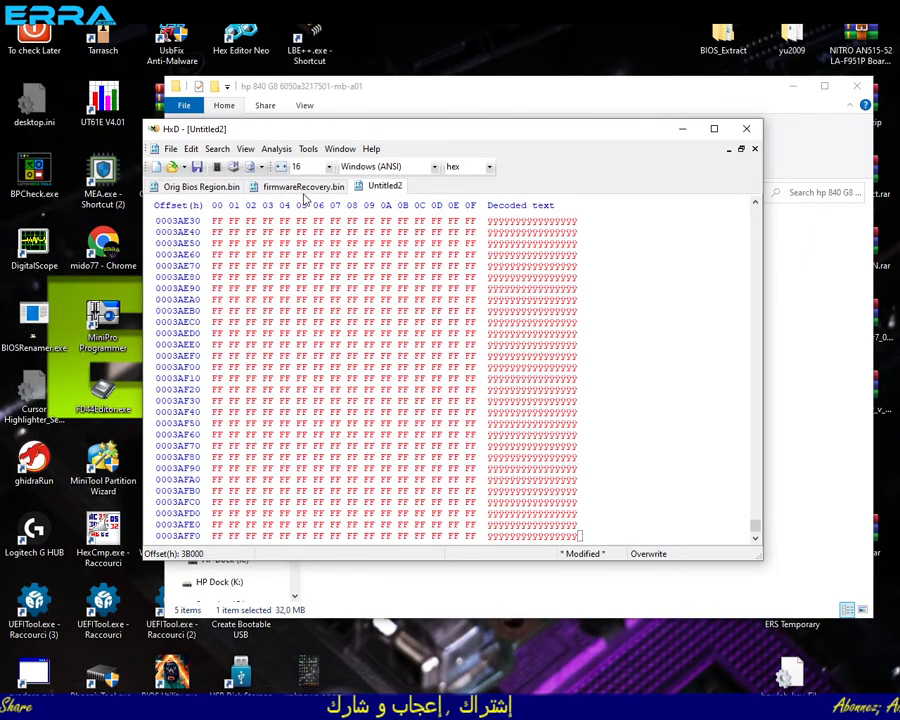
# - Examine the FF bytes directly before offset 3F5B0D2 in firmwareRecovery.bin and compare them with the selected block in Orig Bios Region.bin
pyautogui.click(302, 187)
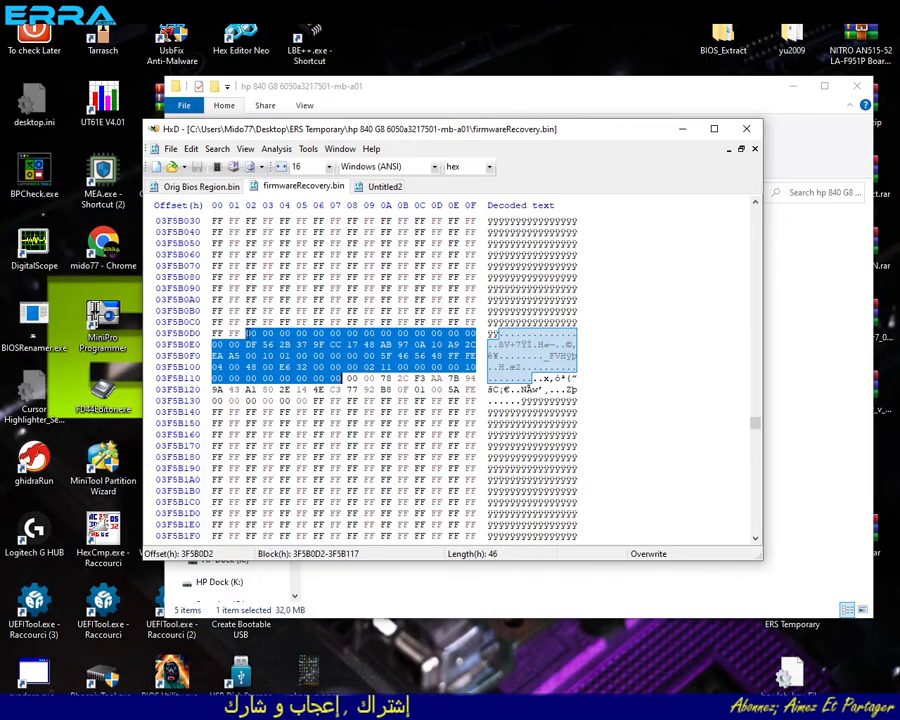
pyautogui.click(249, 333)
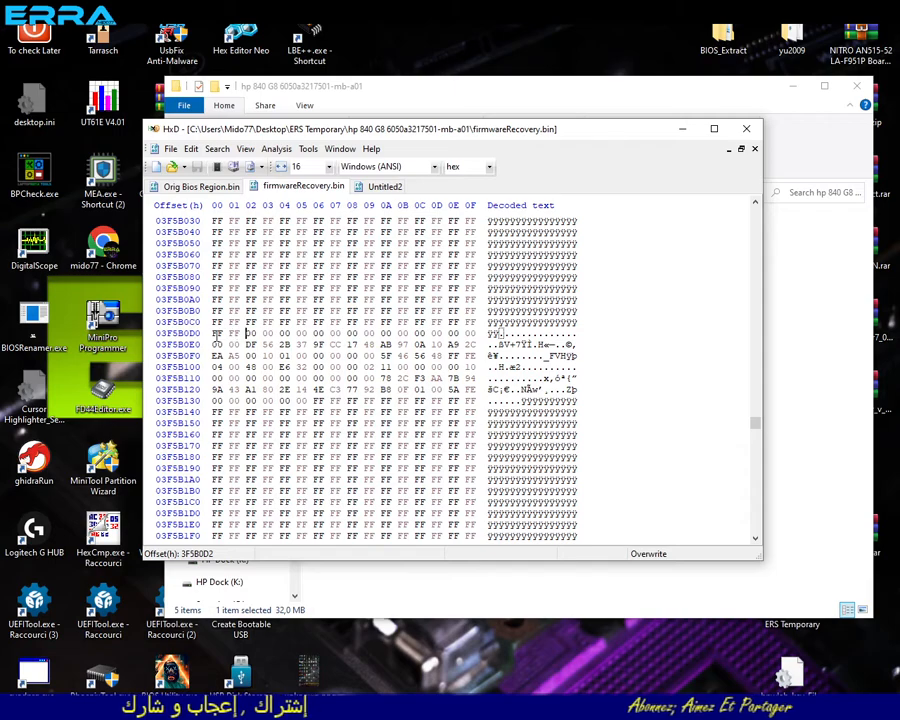
pyautogui.click(213, 334)
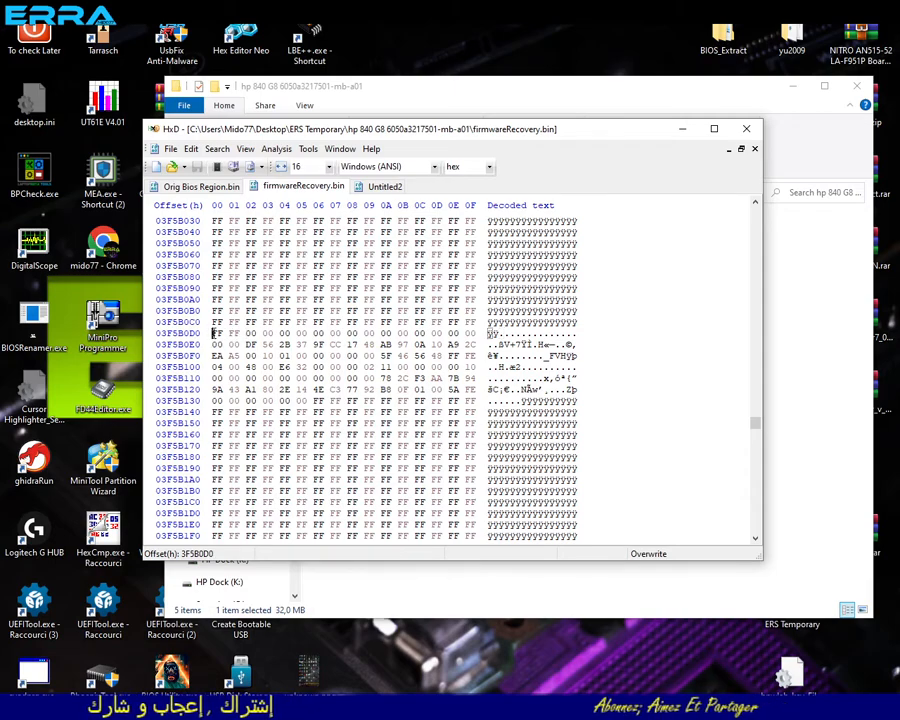
pyautogui.moveTo(468, 320); pyautogui.dragTo(207, 257)
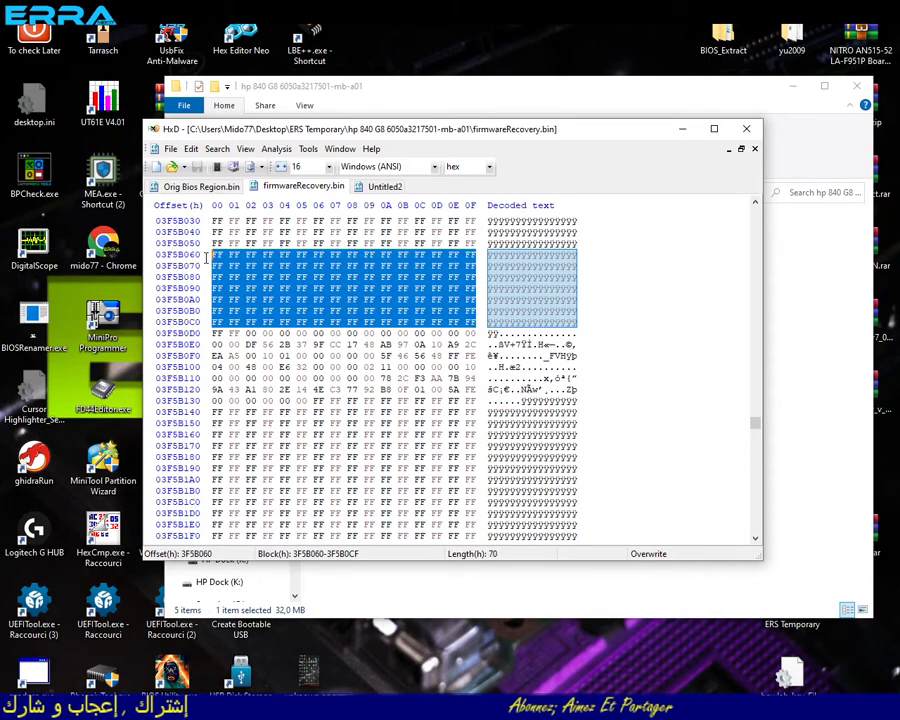
pyautogui.click(387, 188)
pyautogui.click(215, 188)
pyautogui.hotkey('ctrl', 'a')
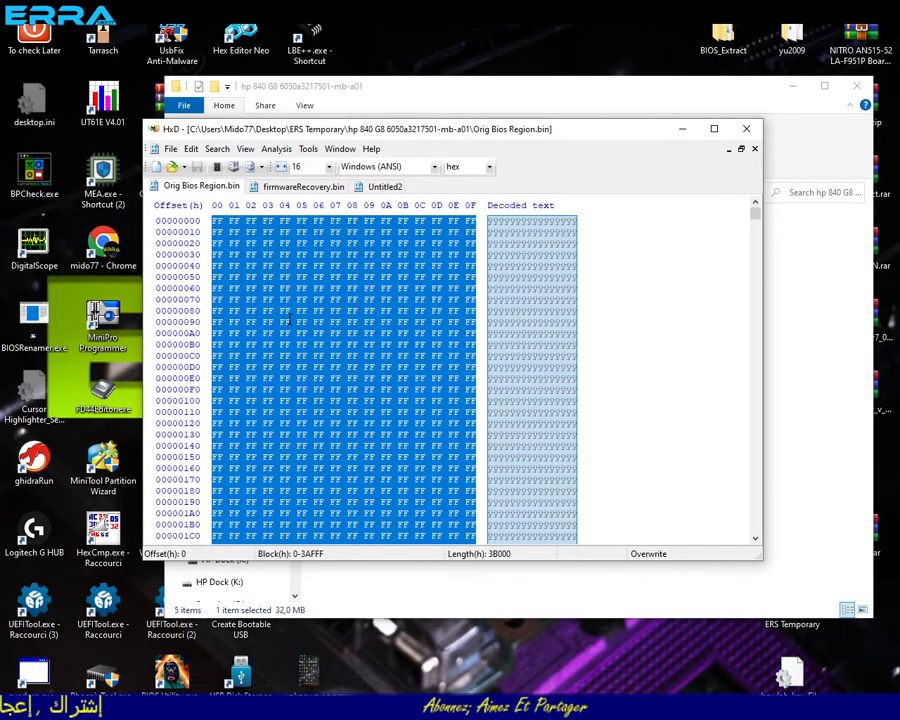
# - Place the cursor at offset 3F5B0D0 in firmwareRecovery.bin as the start of the matching data
pyautogui.click(292, 188)
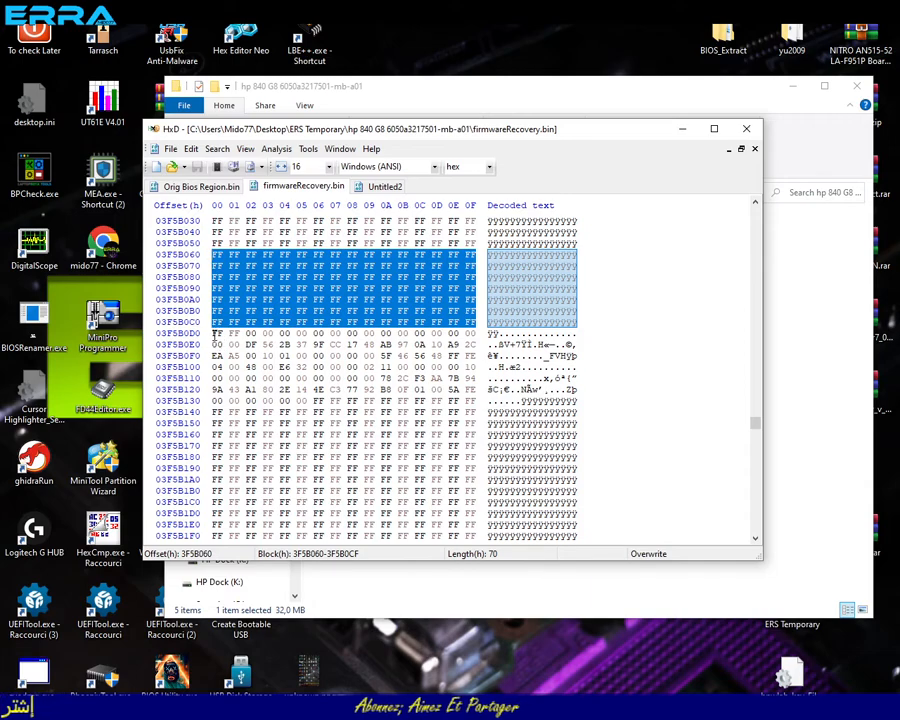
pyautogui.click(213, 344)
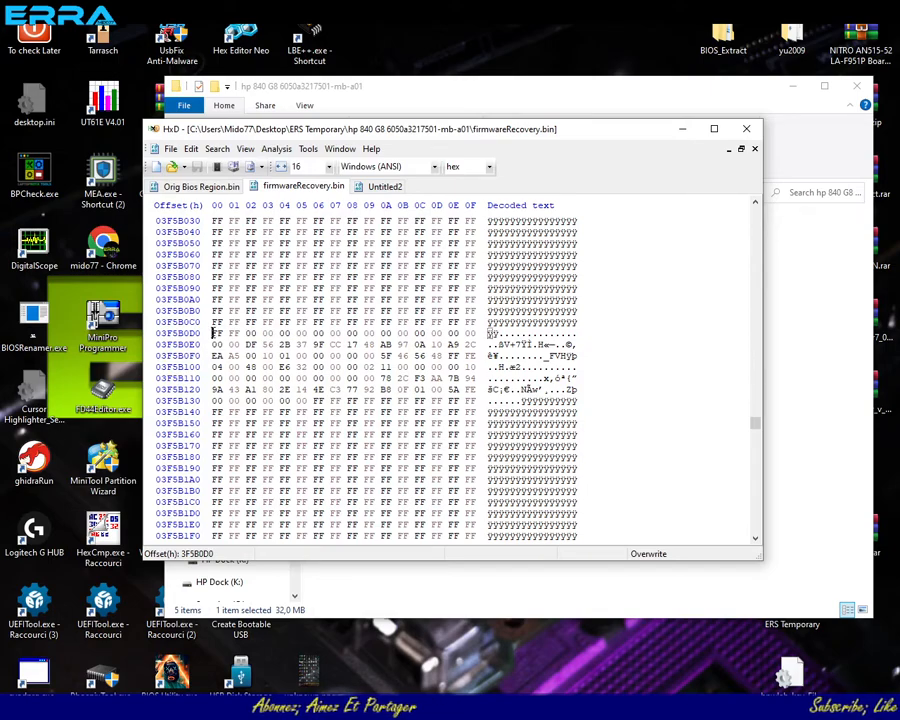
pyautogui.moveTo(215, 335); pyautogui.dragTo(417, 344)
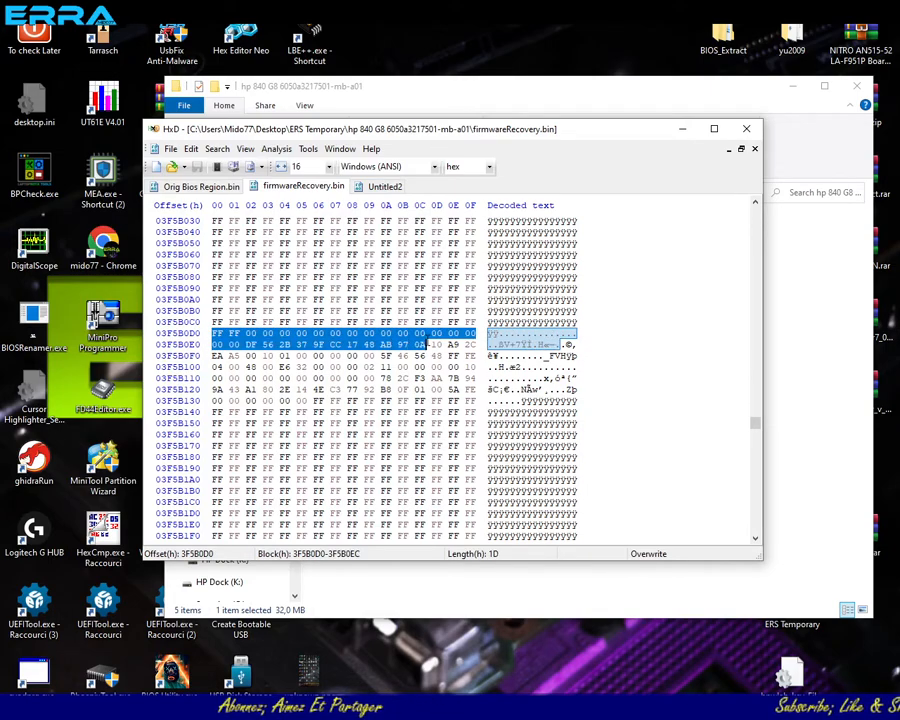
pyautogui.click(216, 334)
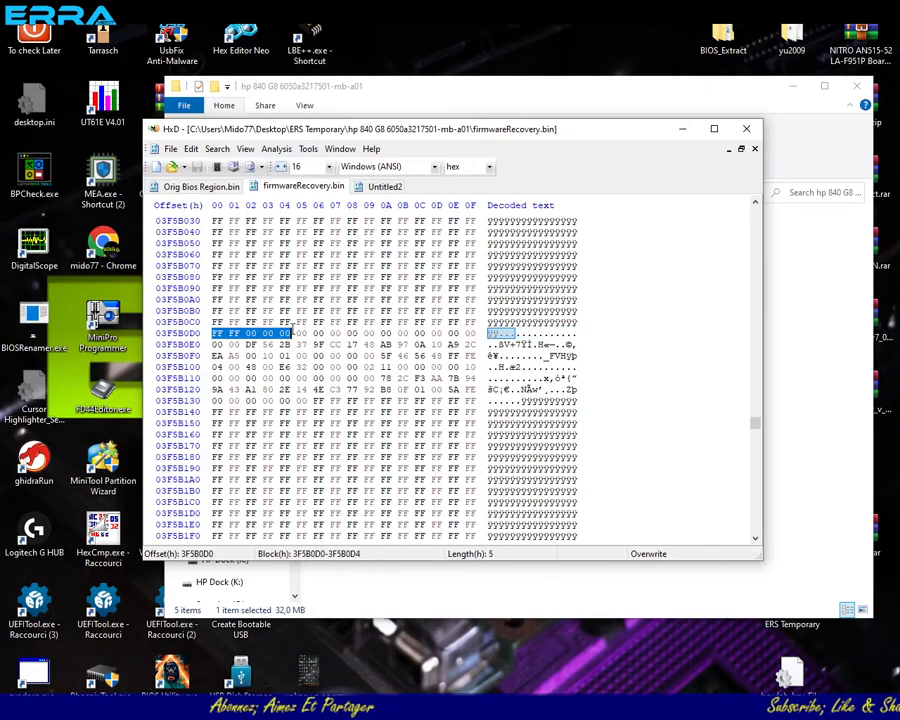
pyautogui.click(213, 334)
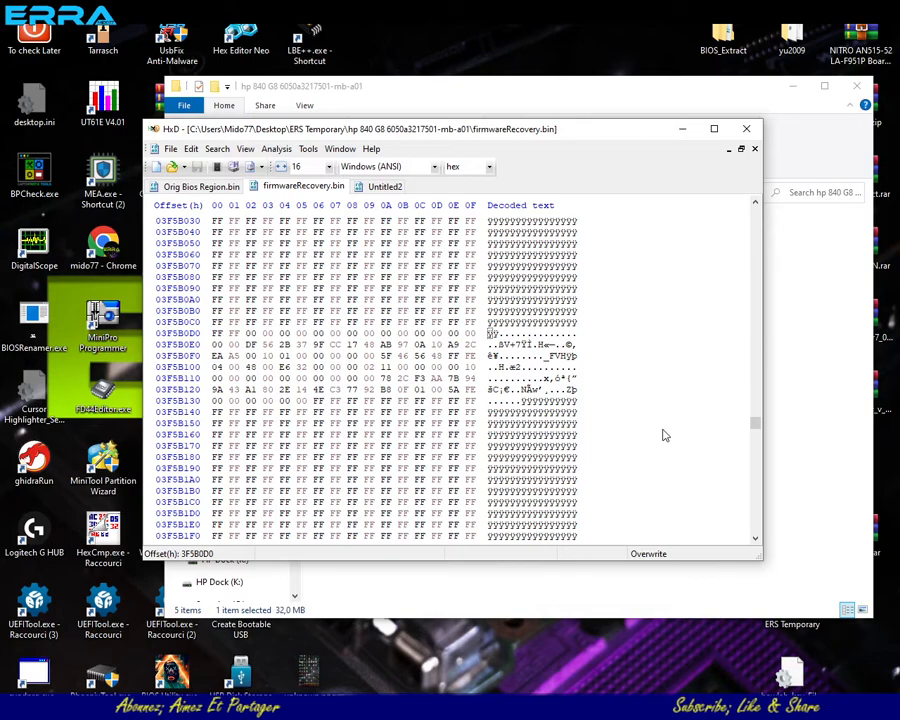
pyautogui.rightClick(213, 336)
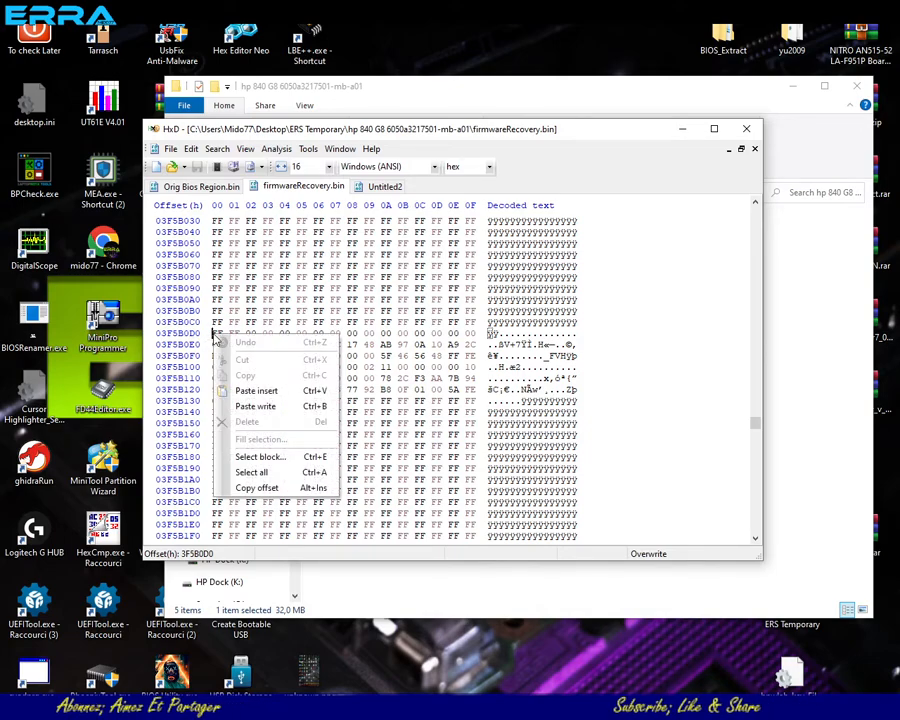
pyautogui.click(260, 456)
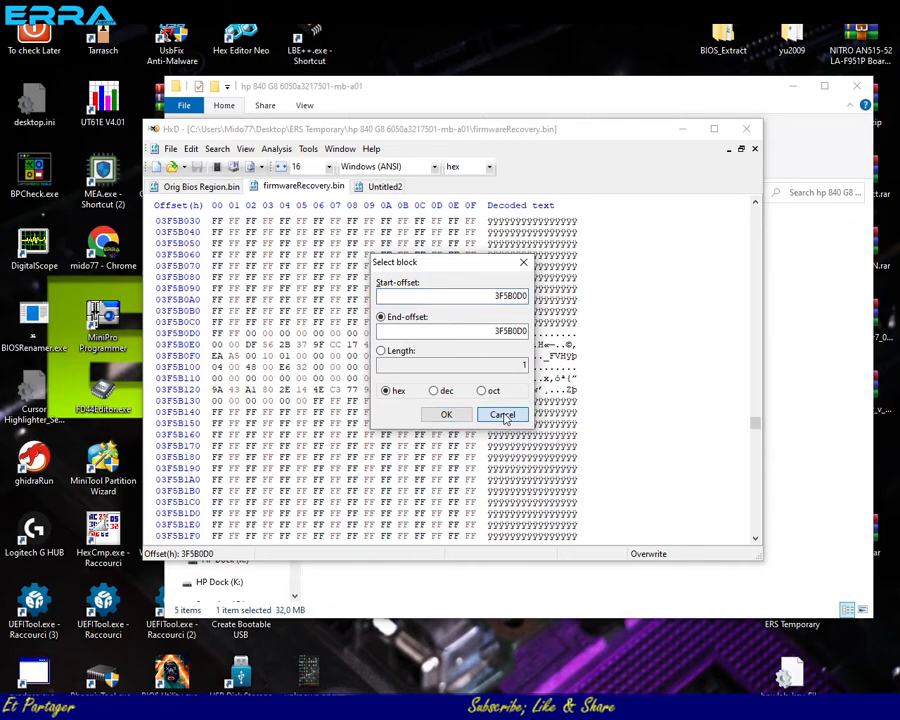
pyautogui.click(503, 415)
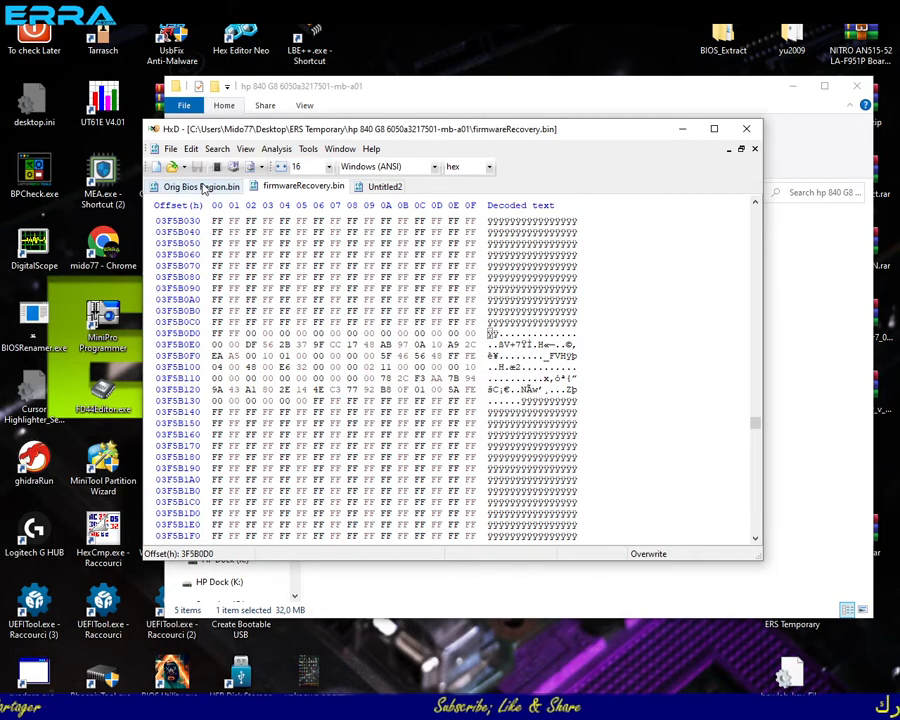
# - Open Main Bios.bin from the project folder and search it for the same start block as hex values
pyautogui.click(835, 350)
pyautogui.doubleClick(355, 282)
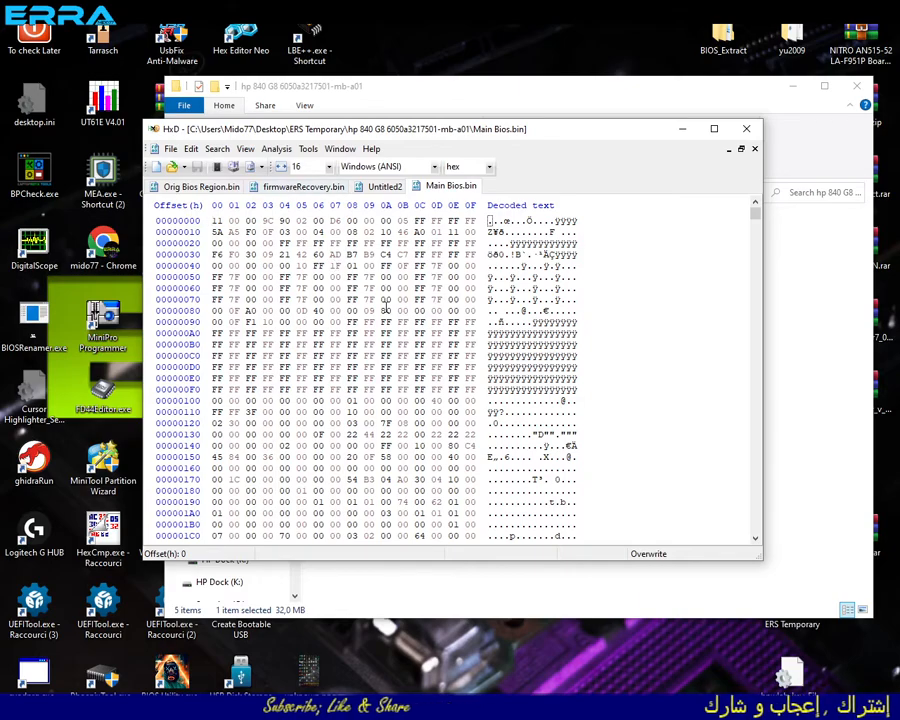
pyautogui.hotkey('ctrl', 'f')
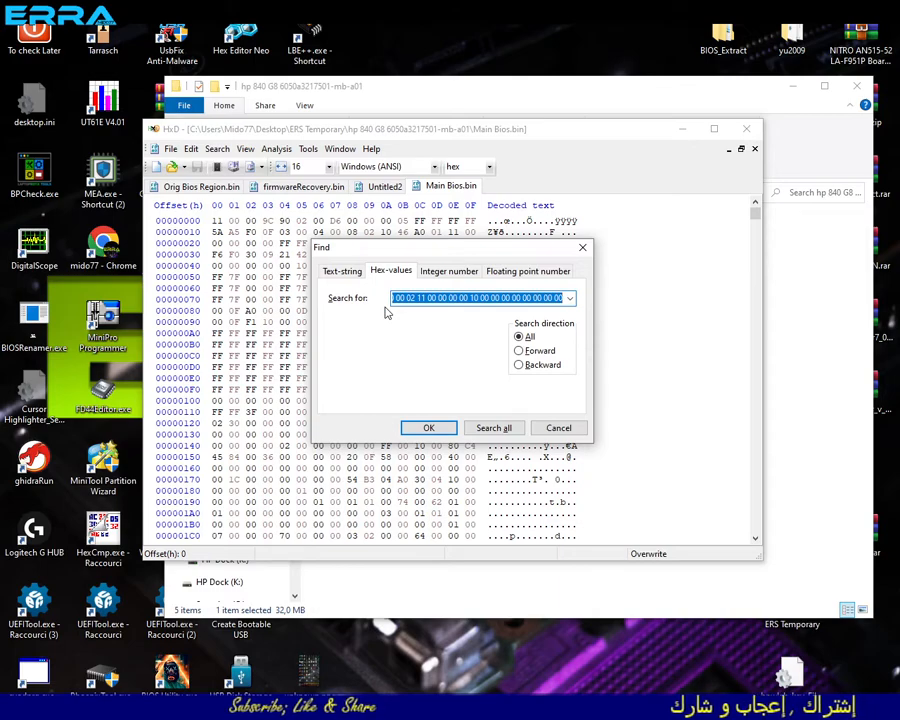
pyautogui.press('Return')
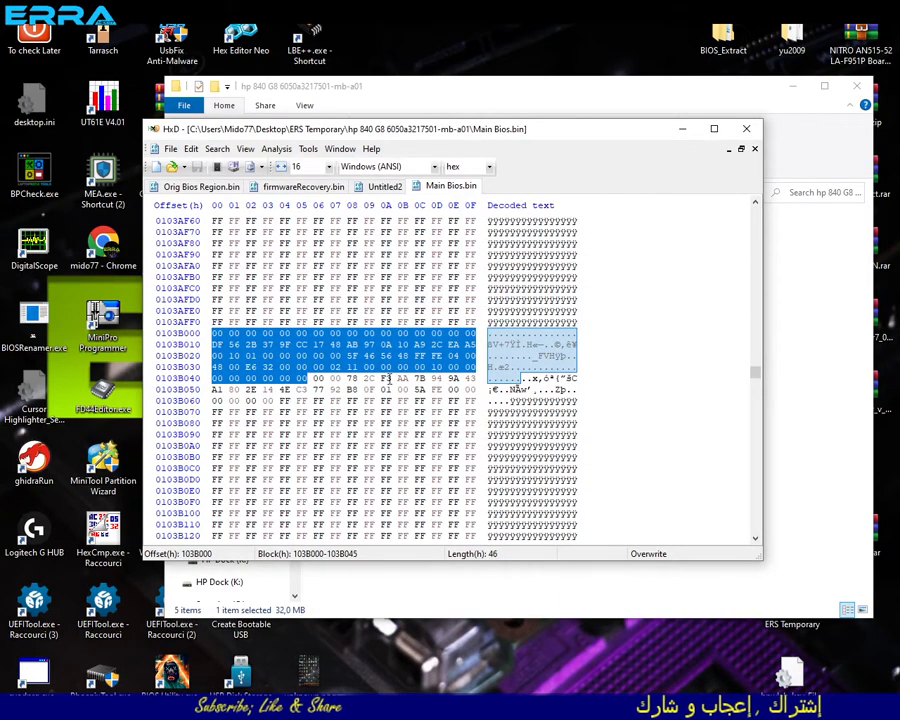
# - Select the block from offset 103B000 to the end of Main Bios.bin at 1FFFFFF and read its length
pyautogui.click(215, 333)
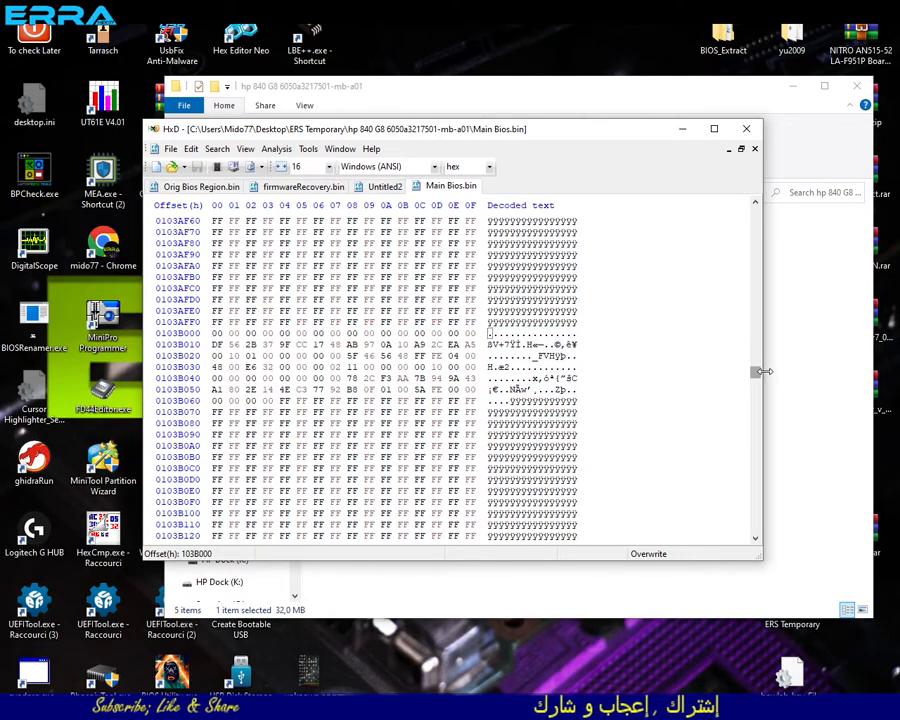
pyautogui.moveTo(757, 377); pyautogui.dragTo(746, 558)
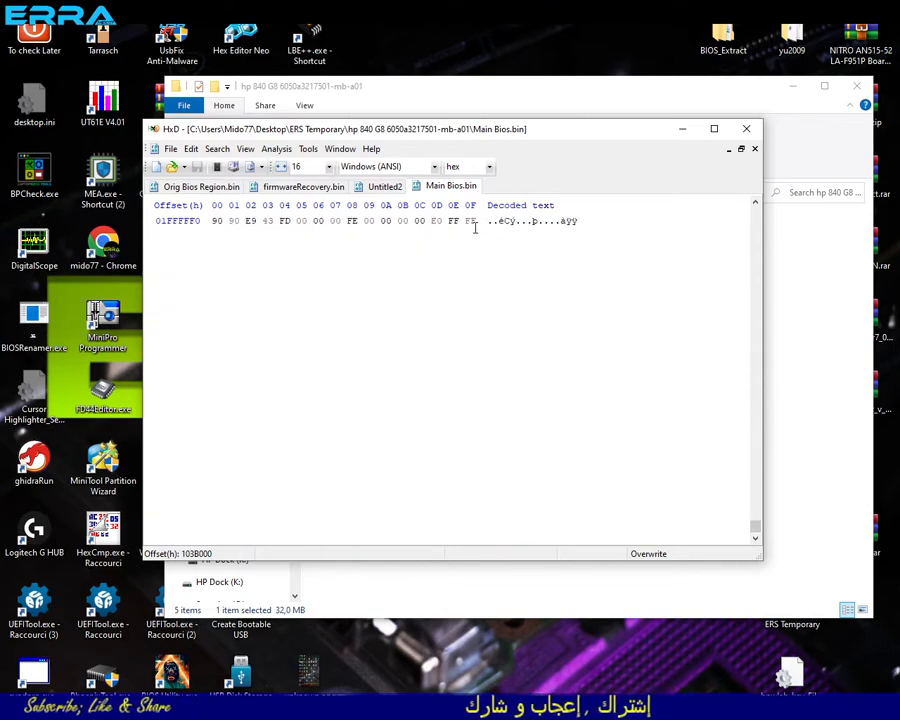
pyautogui.scroll(3, 475, 228)
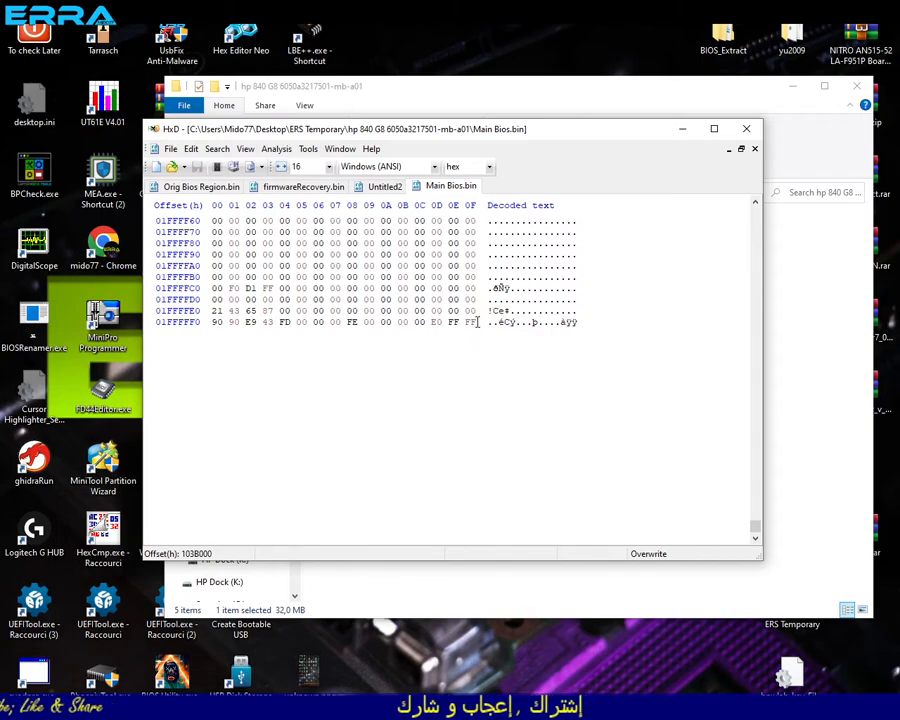
pyautogui.keyDown('shift'); pyautogui.click(472, 322); pyautogui.keyUp('shift')
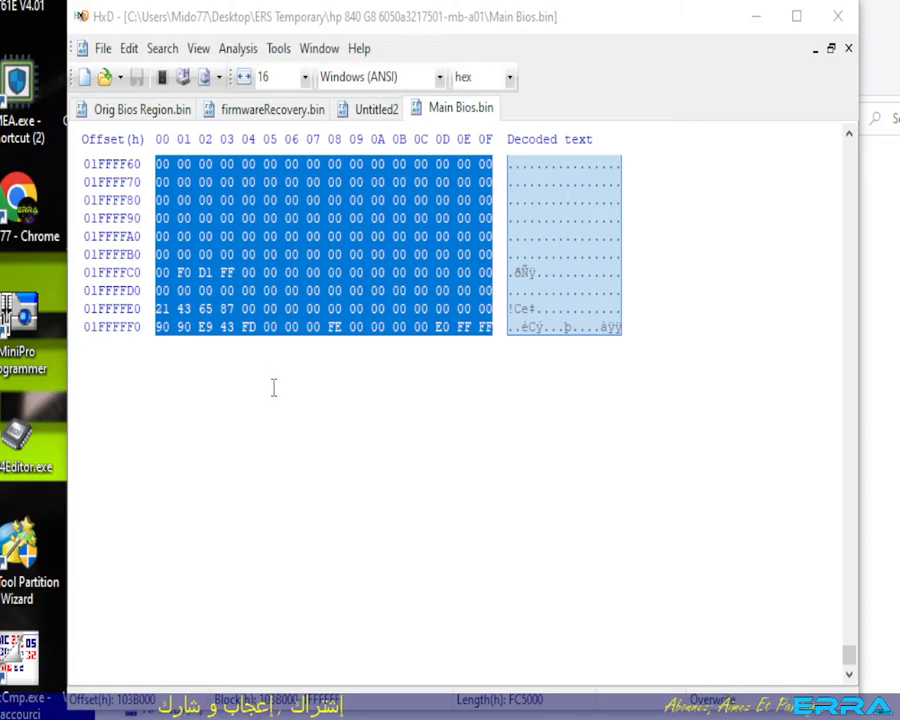
pyautogui.moveTo(557, 24); pyautogui.dragTo(544, 0)
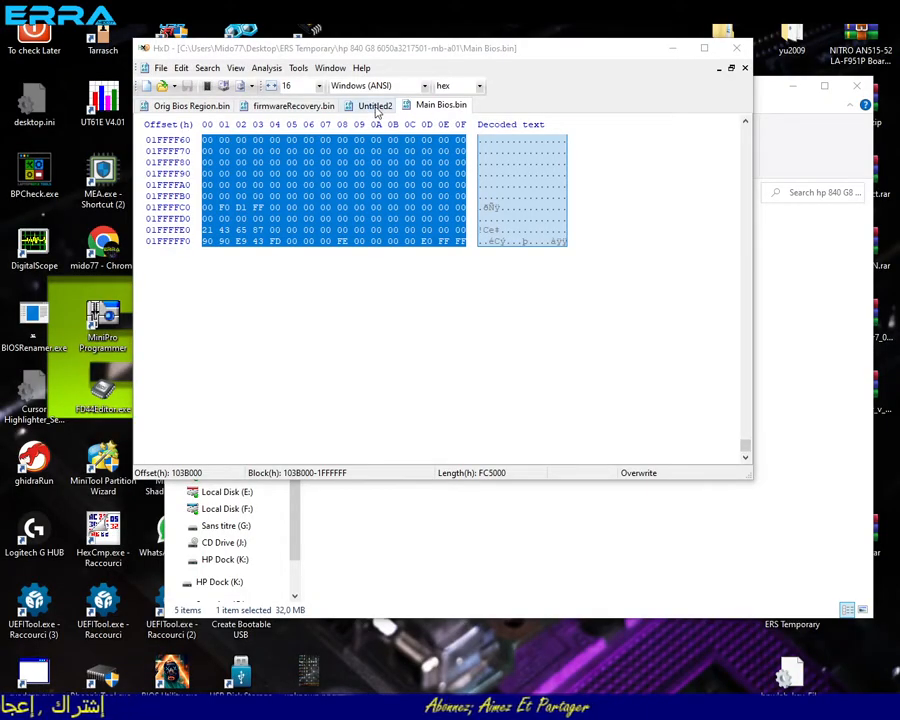
# - Select a block of hex length FC5000 in firmwareRecovery.bin starting at offset 3F5B0D0
pyautogui.click(278, 108)
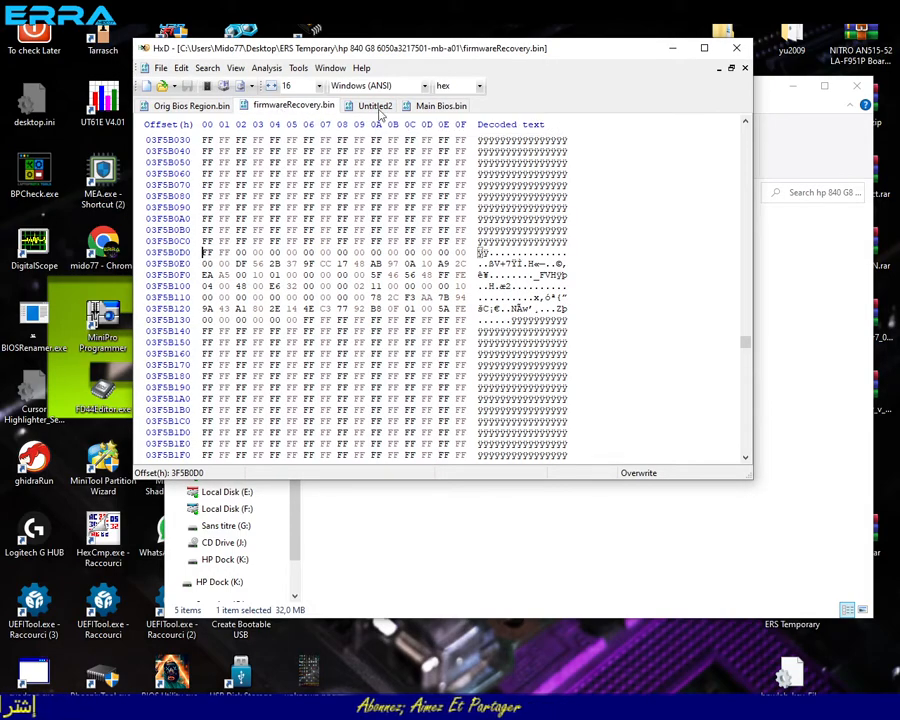
pyautogui.click(432, 107)
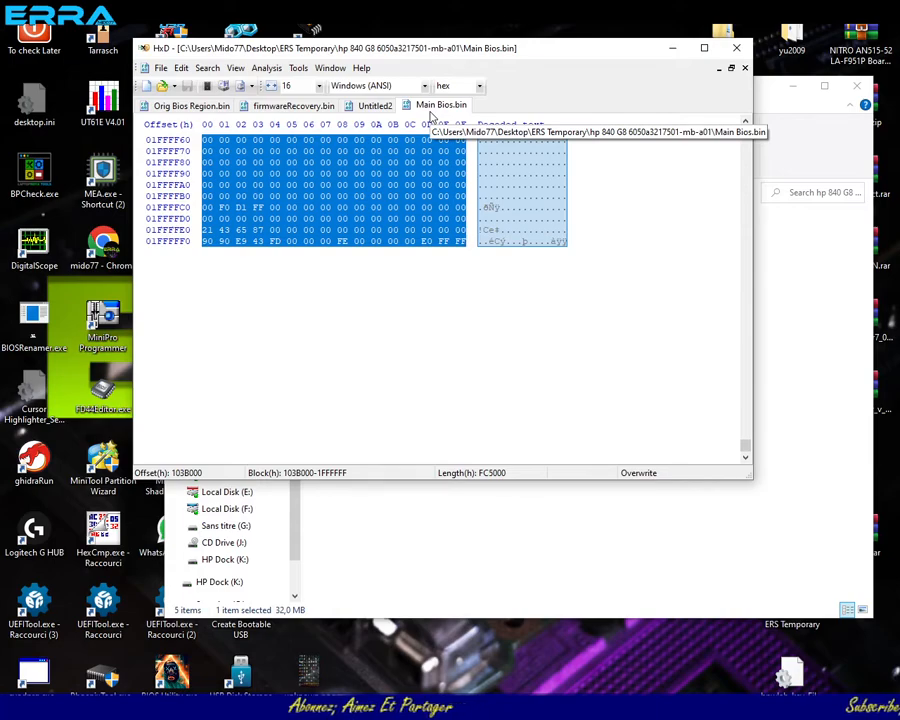
pyautogui.click(283, 108)
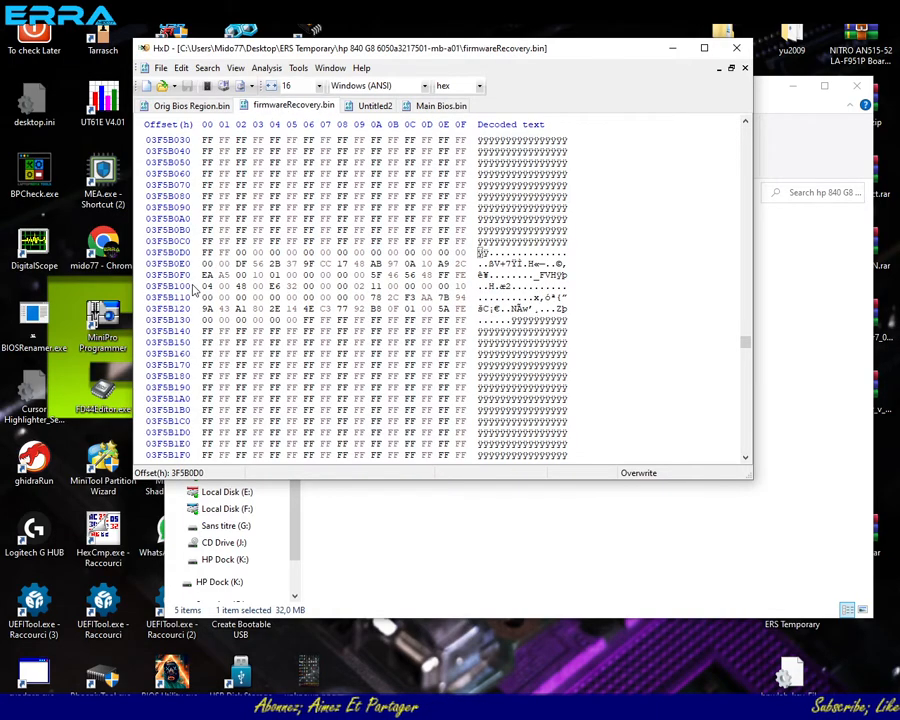
pyautogui.rightClick(204, 250)
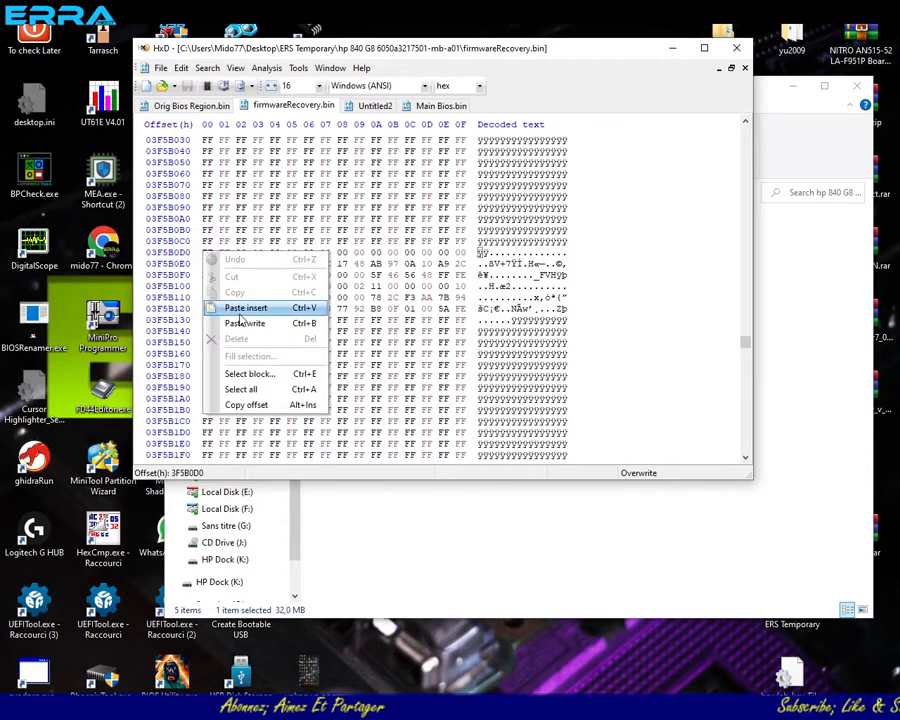
pyautogui.click(252, 373)
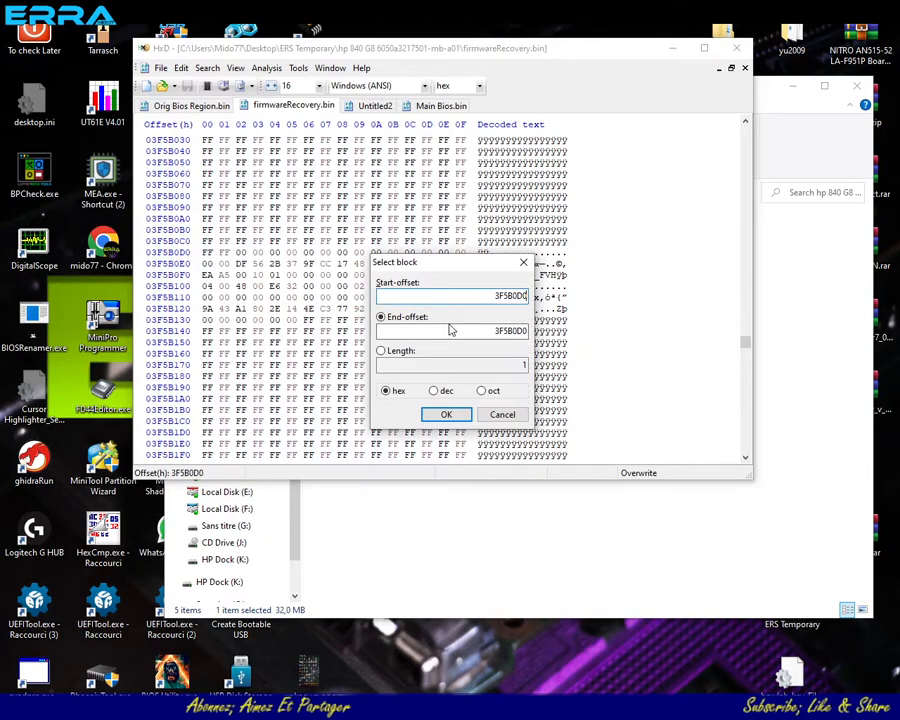
pyautogui.click(398, 352)
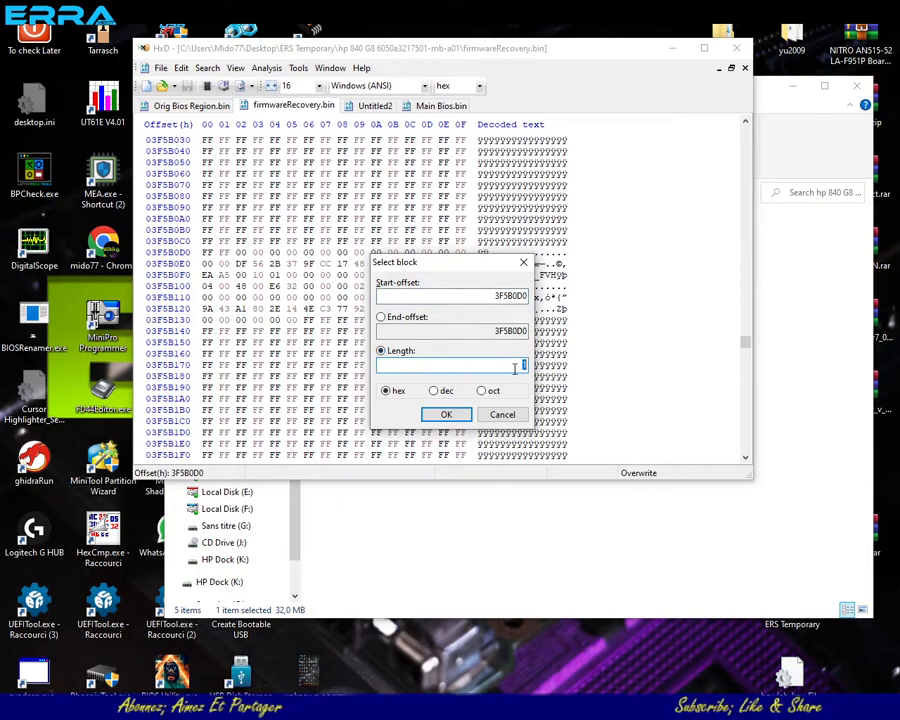
pyautogui.write('FC')
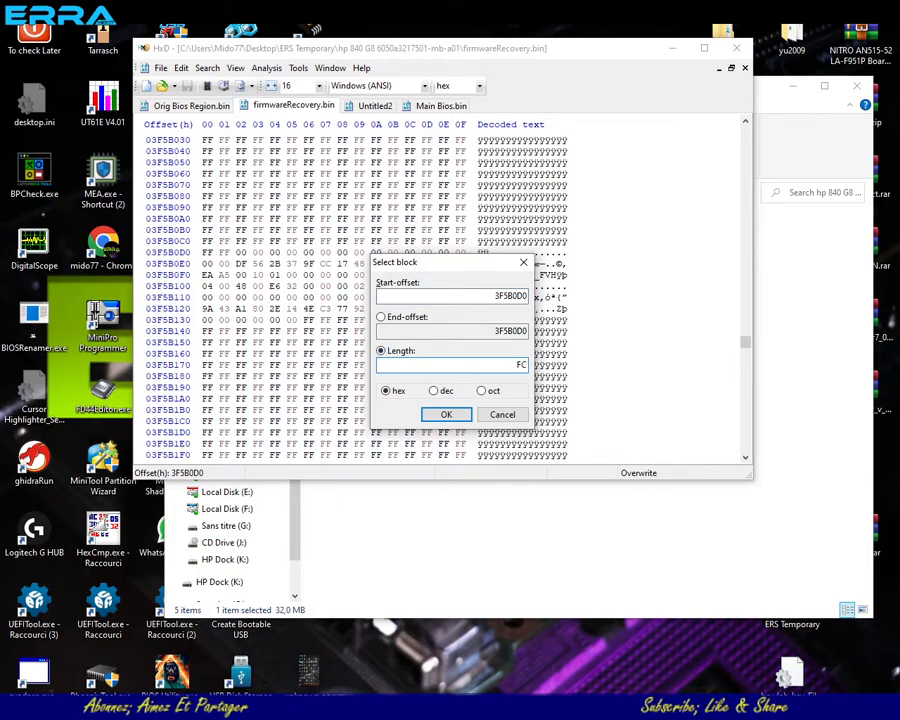
pyautogui.write('5000')
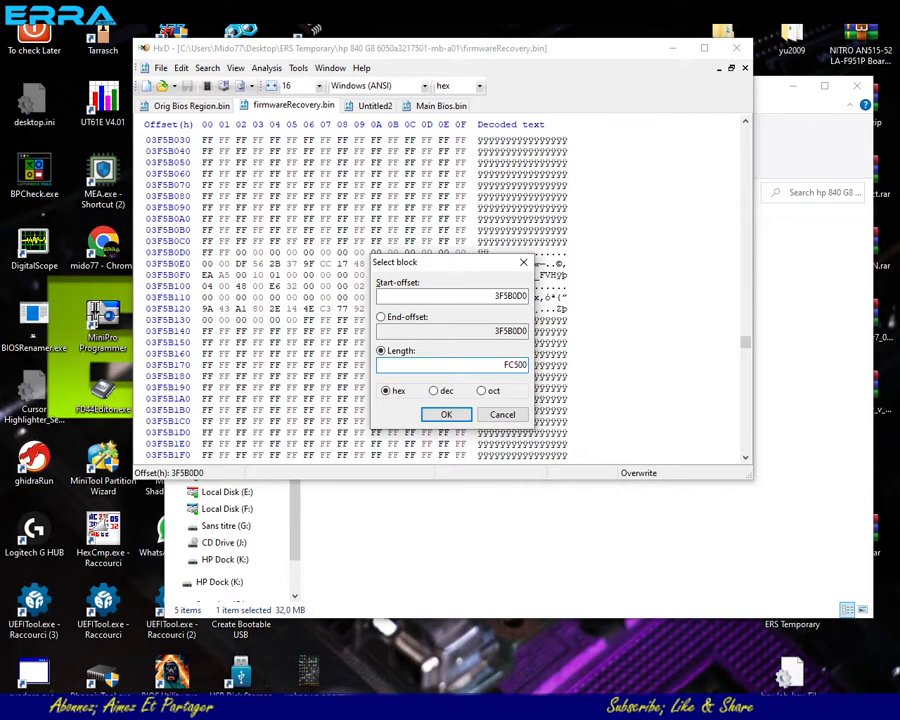
pyautogui.click(462, 415)
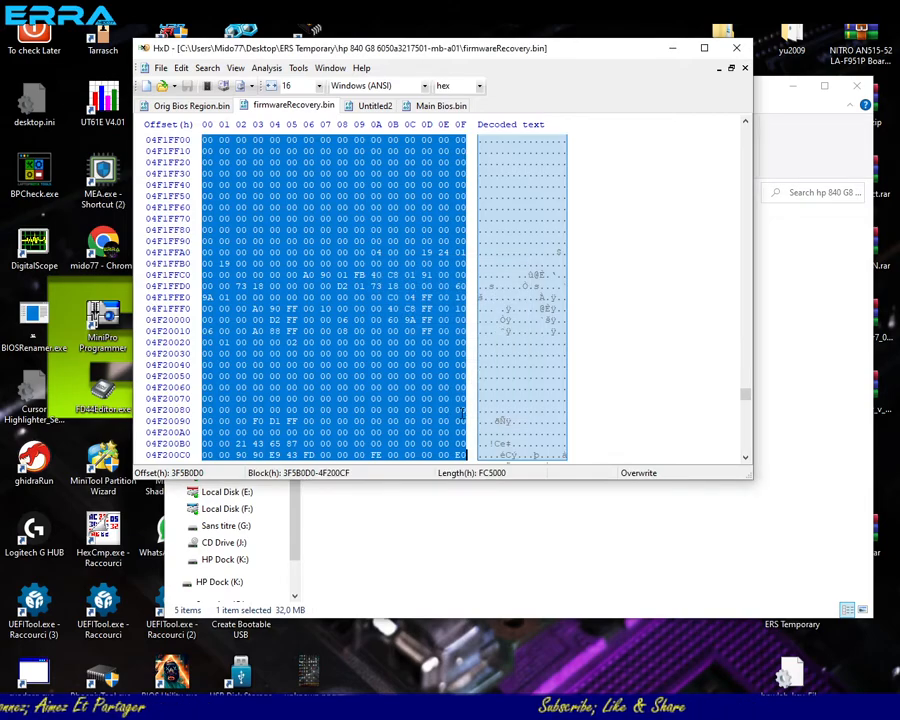
pyautogui.scroll(-3, 462, 411)
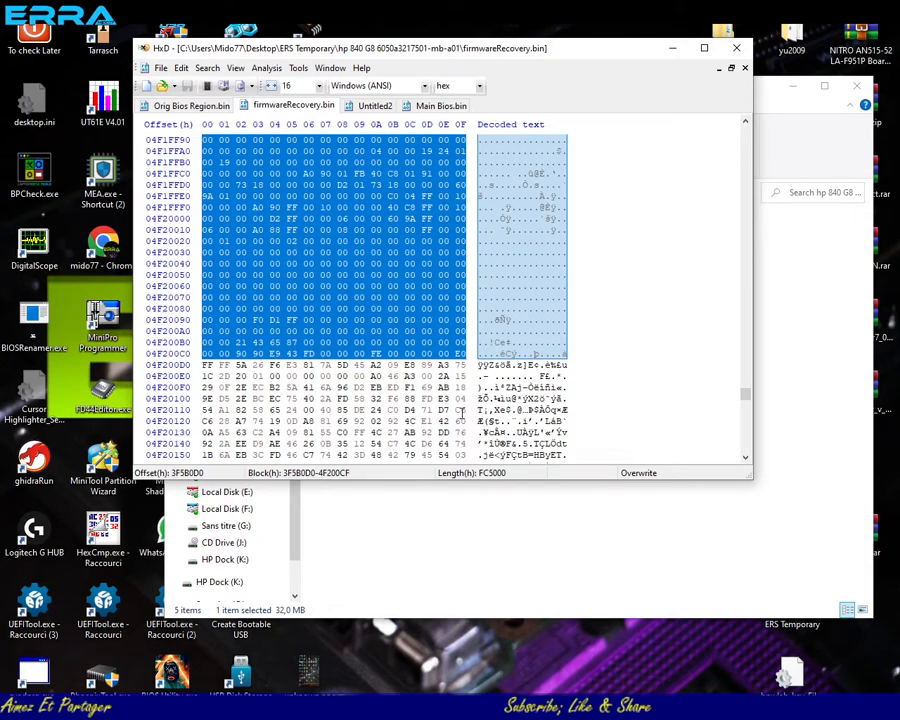
# - Copy the selected firmwareRecovery.bin block and paste it at the end of Untitled2, at offset 3B000
pyautogui.rightClick(397, 271)
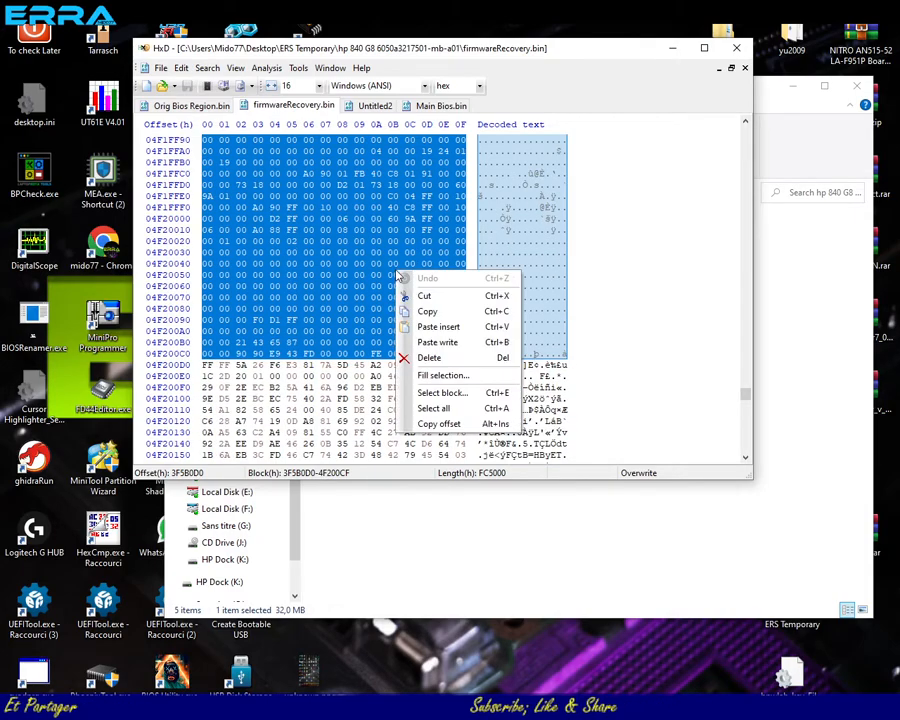
pyautogui.click(437, 311)
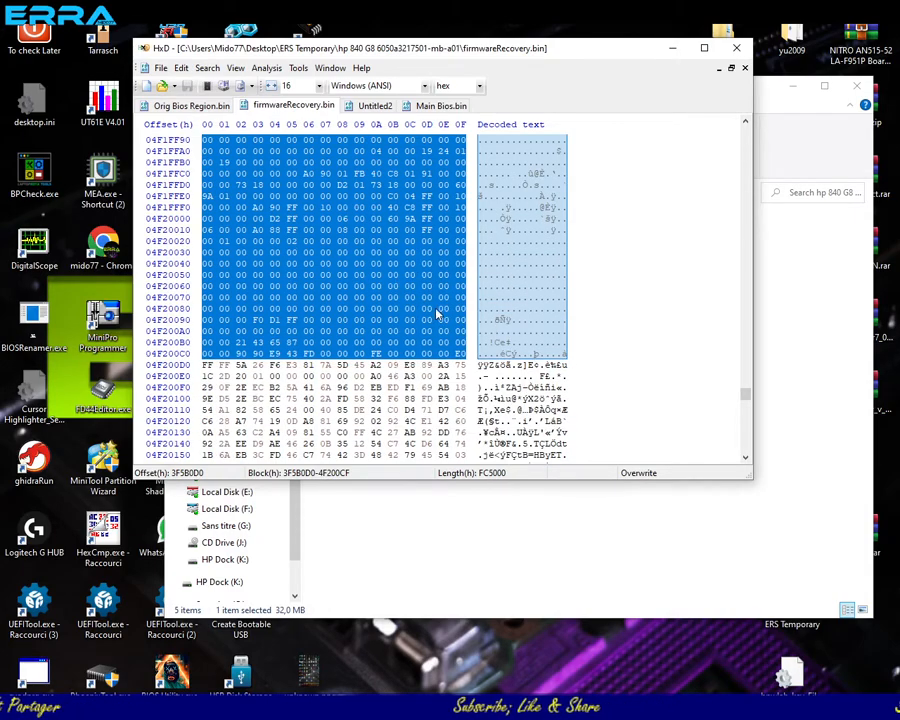
pyautogui.click(438, 106)
pyautogui.click(380, 112)
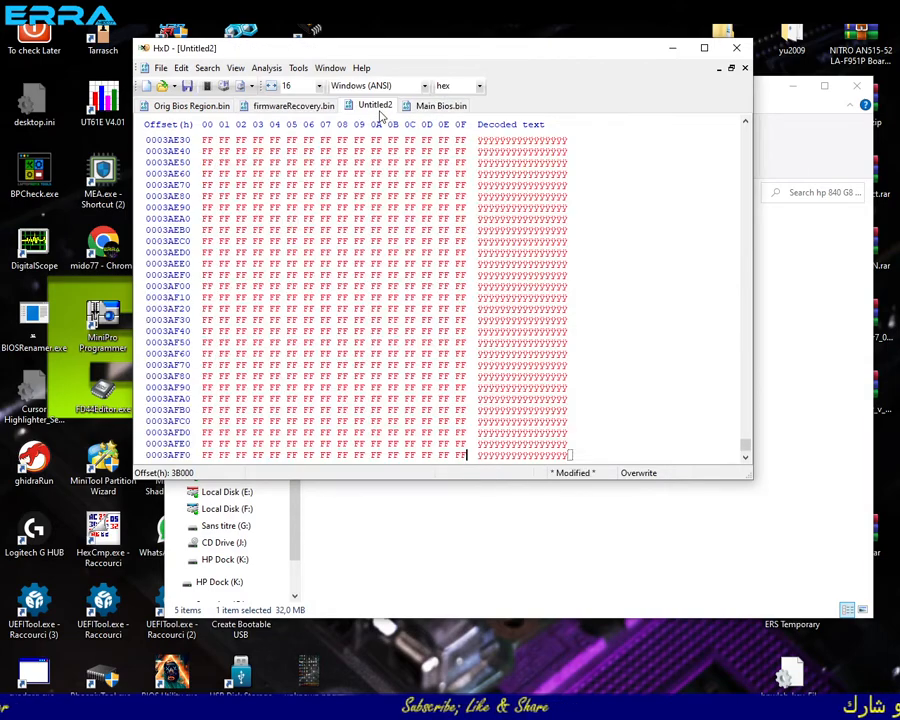
pyautogui.scroll(-2, 481, 443)
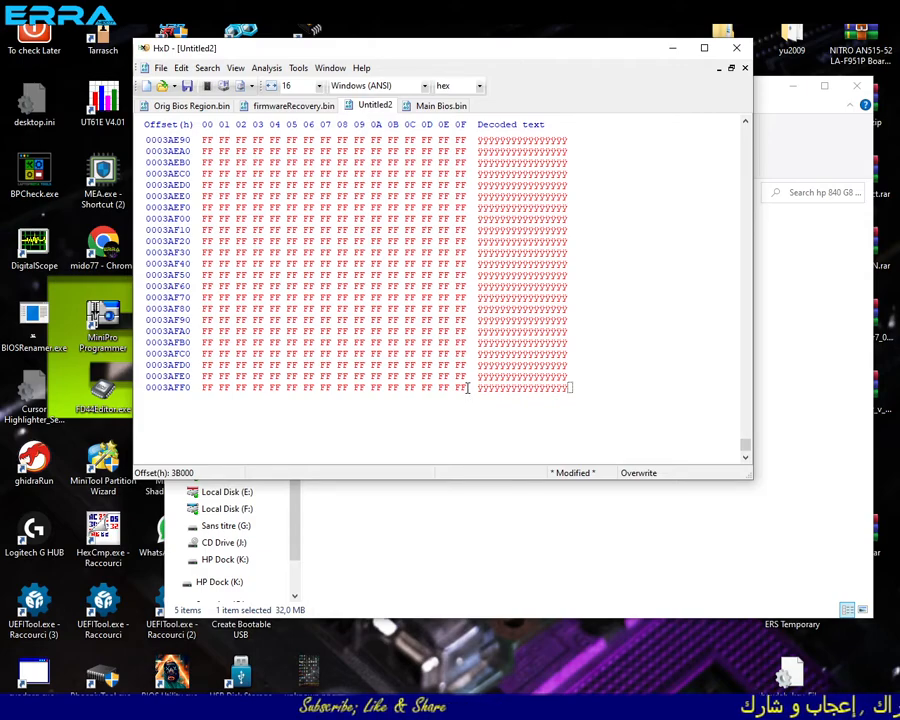
pyautogui.hotkey('ctrl', 'v')
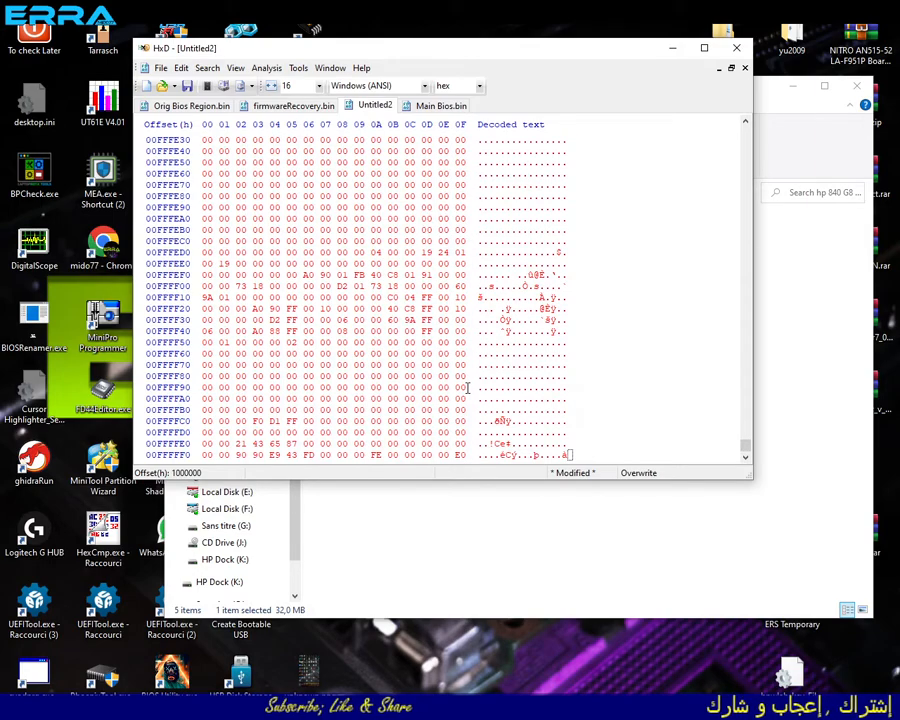
# - Review the pasted data in Untitled2 and select the entire file to check its total length
pyautogui.scroll(4, 401, 328)
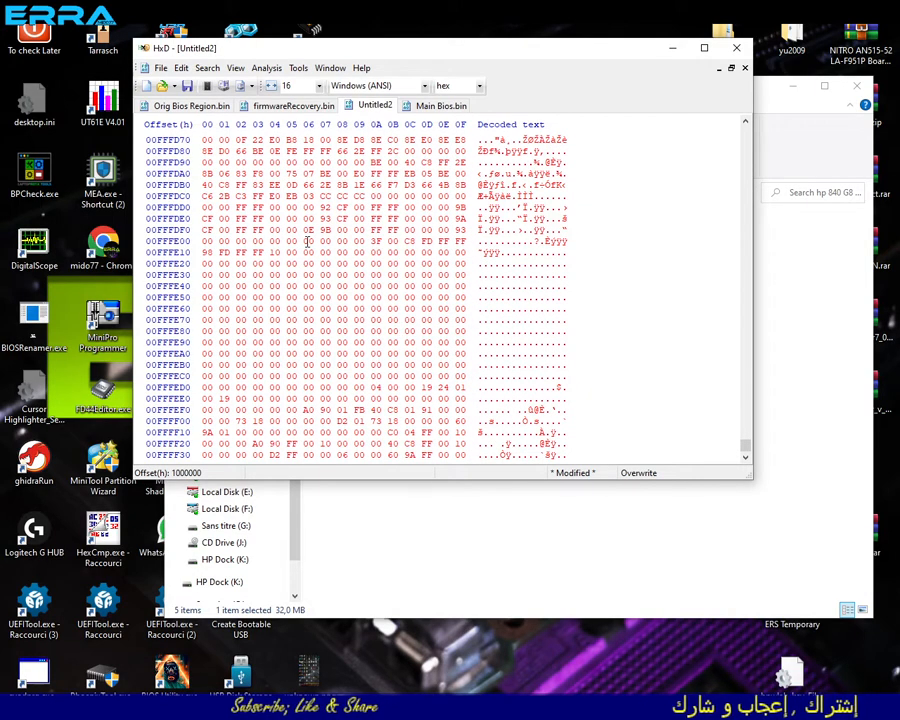
pyautogui.scroll(8, 314, 252)
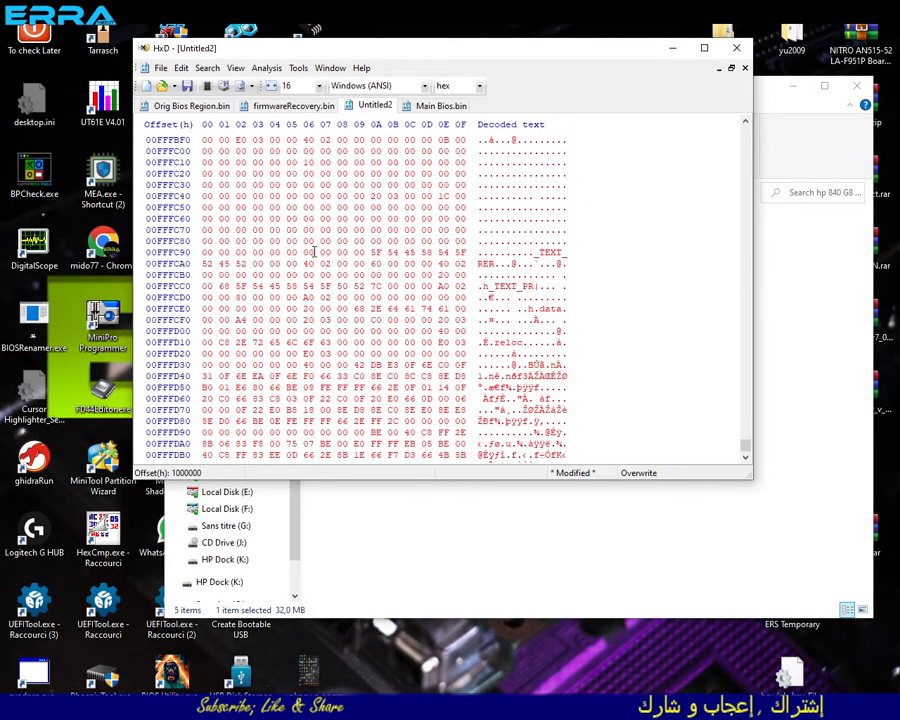
pyautogui.hotkey('ctrl', 'a')
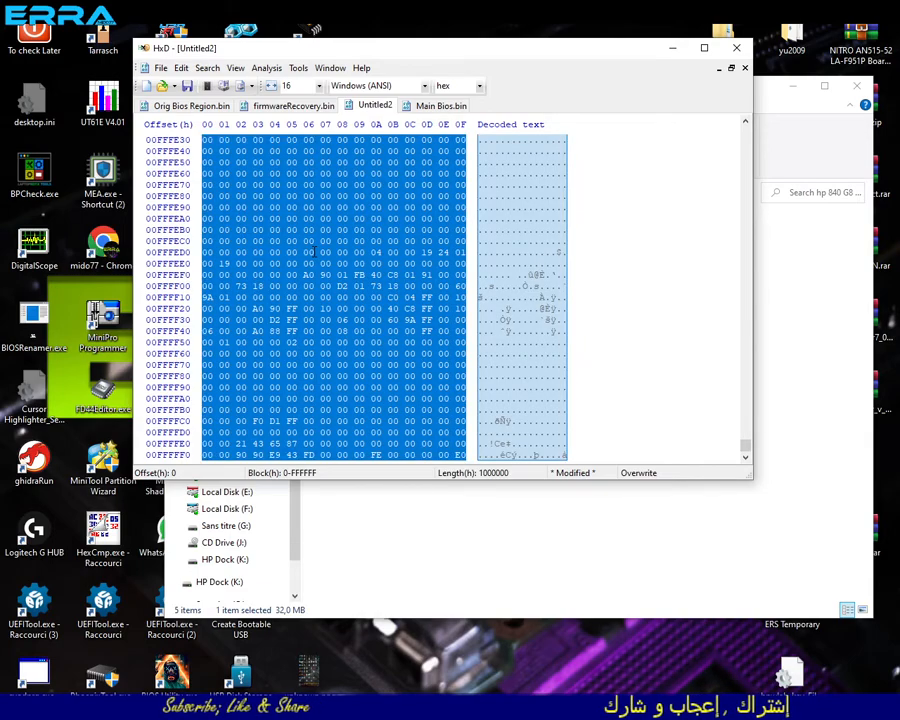
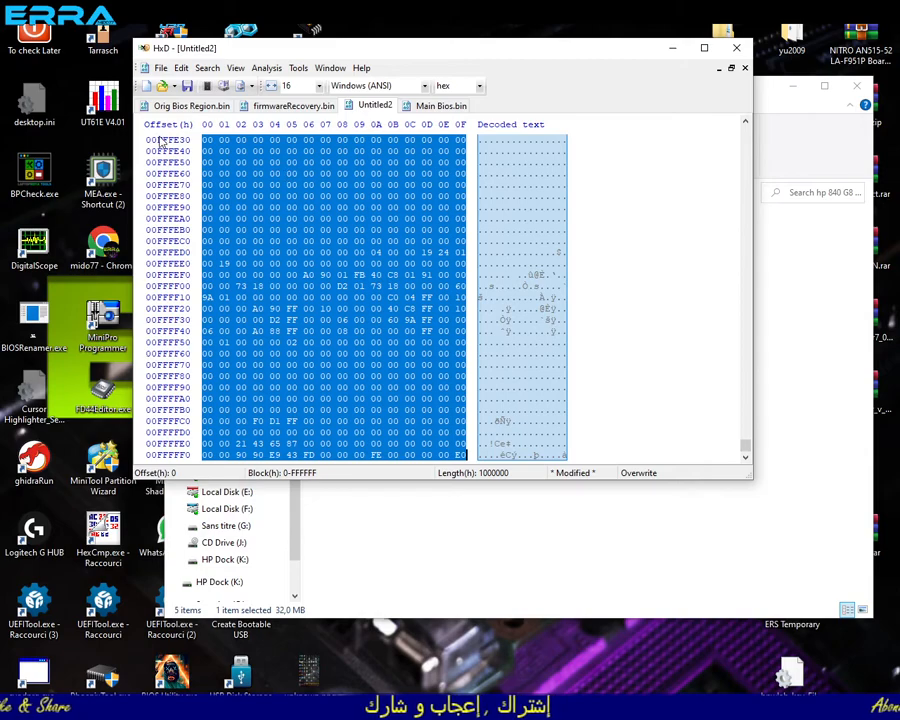
# - Select all of Orig Bios Region.bin and compare its total length with that of Untitled2
pyautogui.click(180, 106)
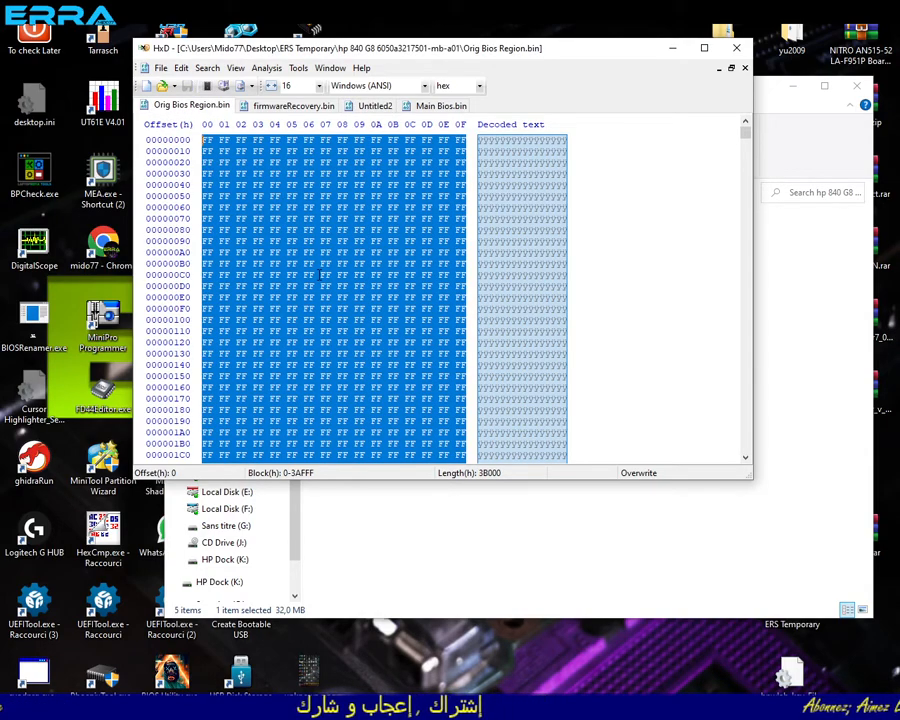
pyautogui.hotkey('ctrl', 'v')
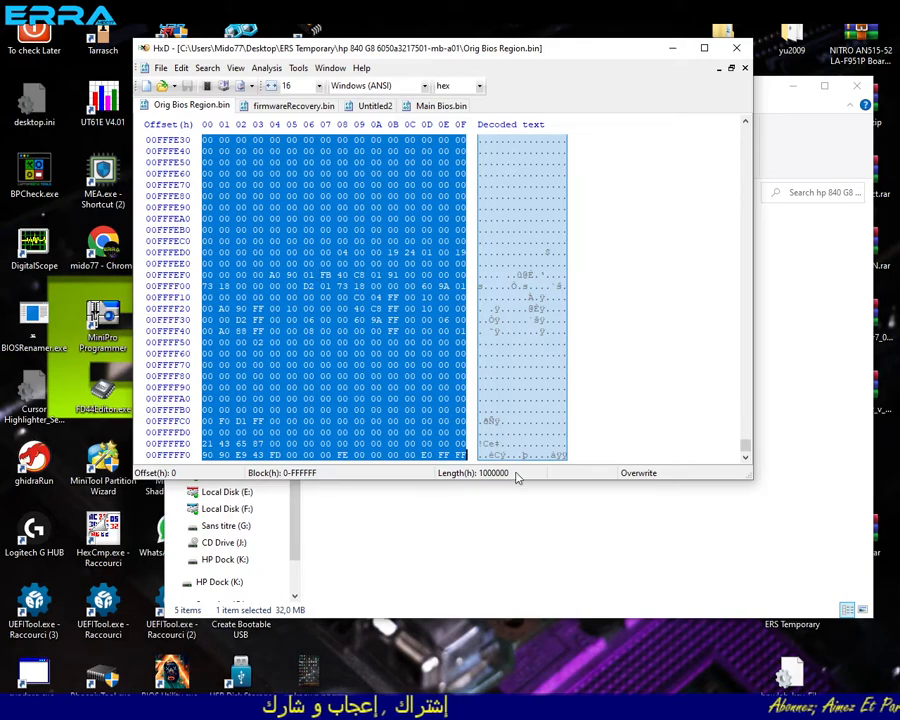
pyautogui.click(375, 108)
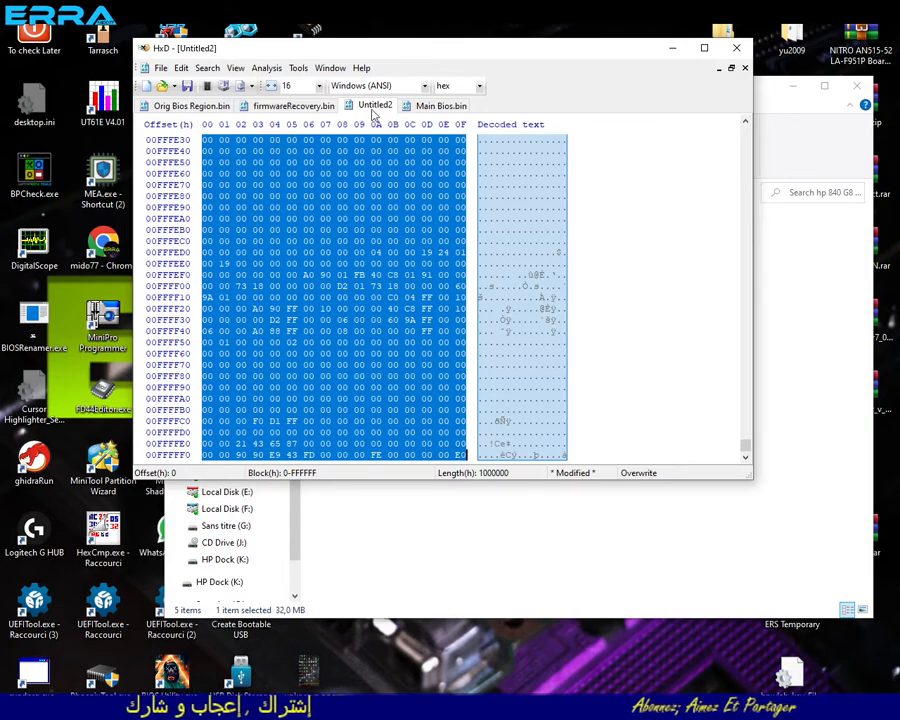
# - Save Untitled2 as "BIOS Region Update.bin" in the hp 840 G8 6050a3217501-mb-a01 folder
pyautogui.click(160, 67)
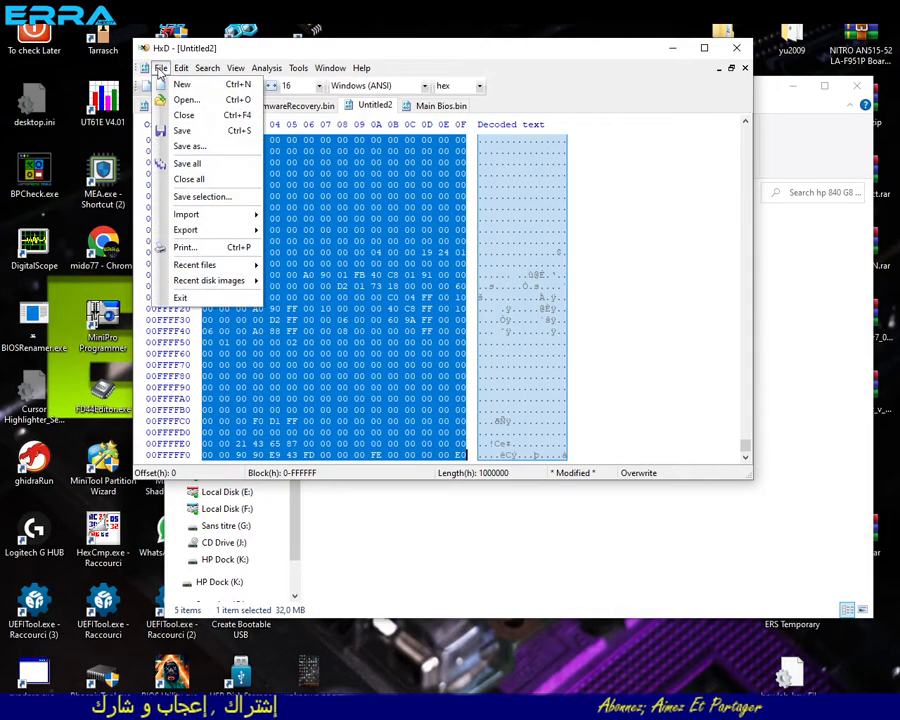
pyautogui.click(192, 147)
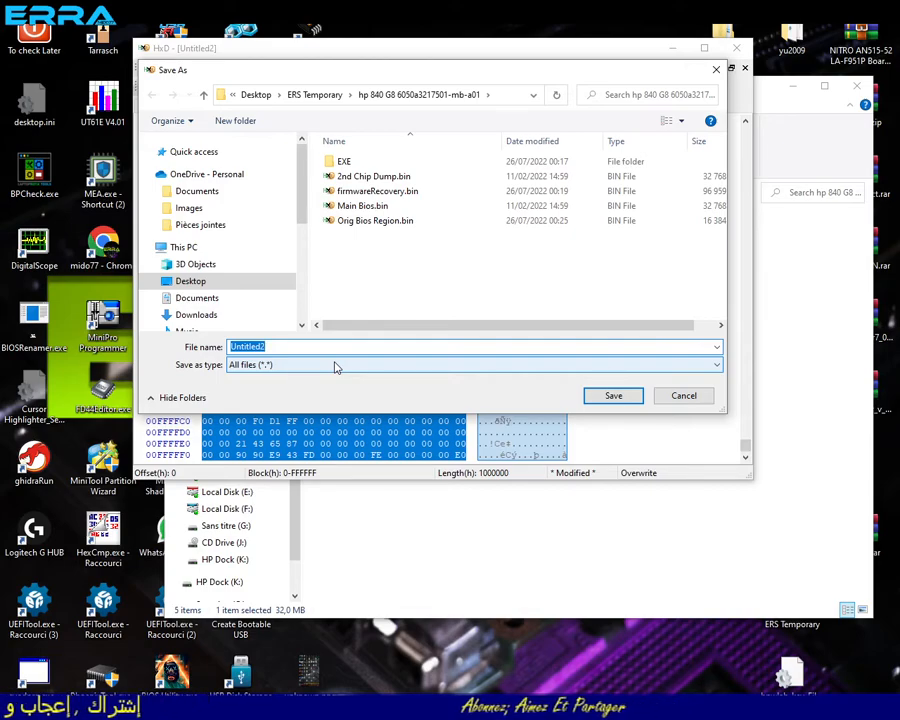
pyautogui.write('BIOS Region Update.bin')
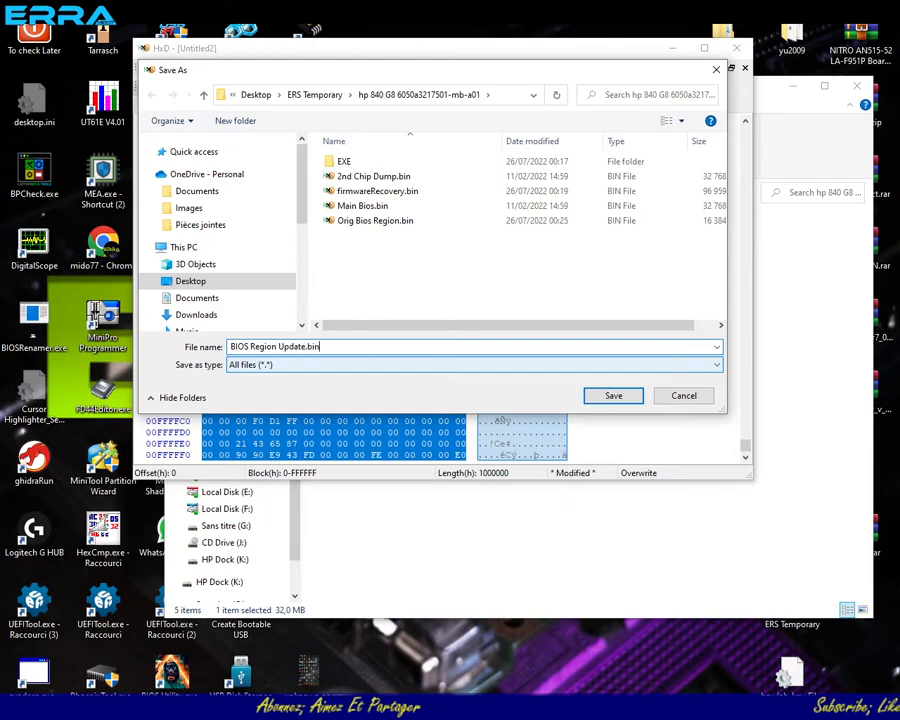
pyautogui.click(613, 395)
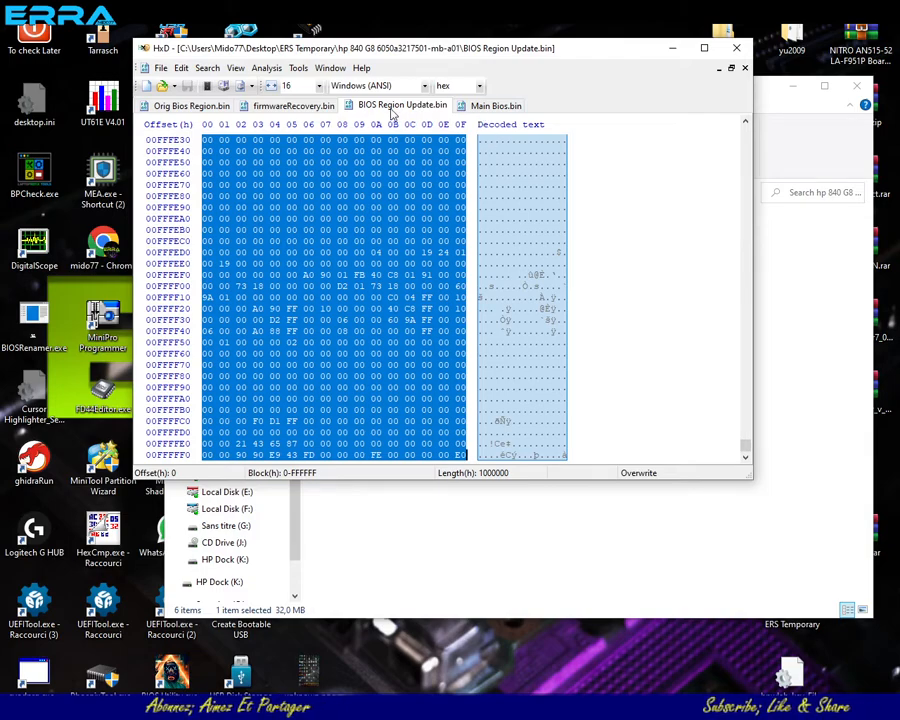
# - Close firmwareRecovery.bin and Orig Bios Region.bin, keeping BIOS Region Update.bin and Main Bios.bin open
pyautogui.click(488, 108)
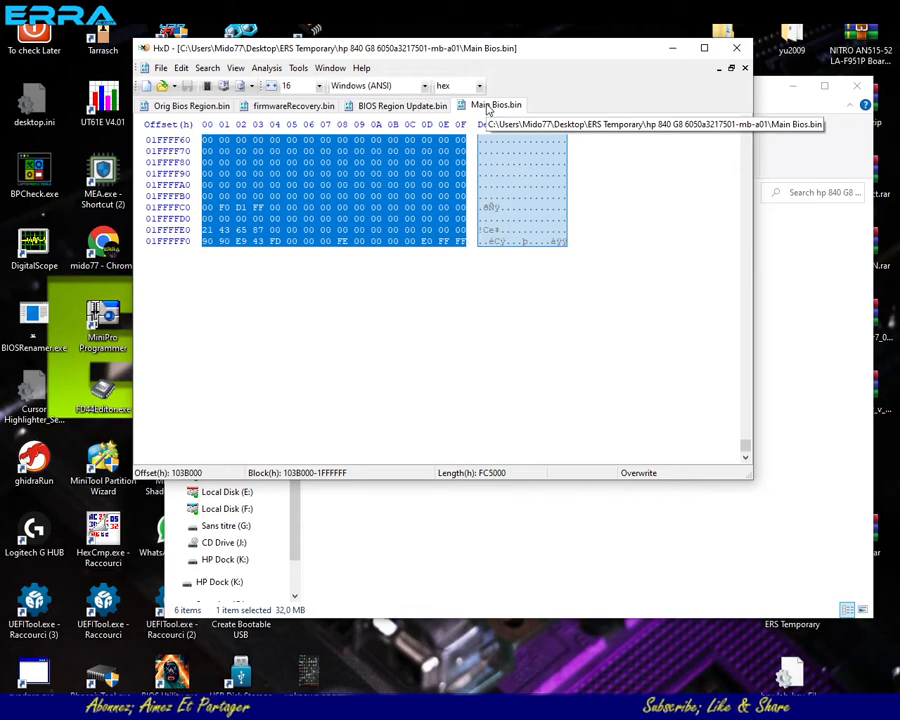
pyautogui.click(305, 108)
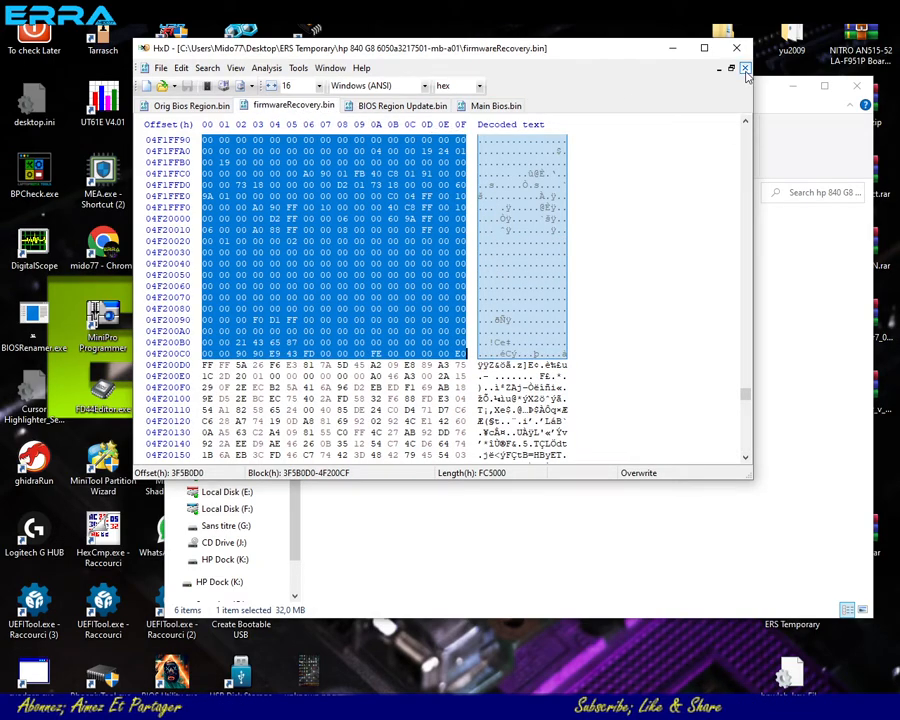
pyautogui.click(745, 68)
pyautogui.click(182, 108)
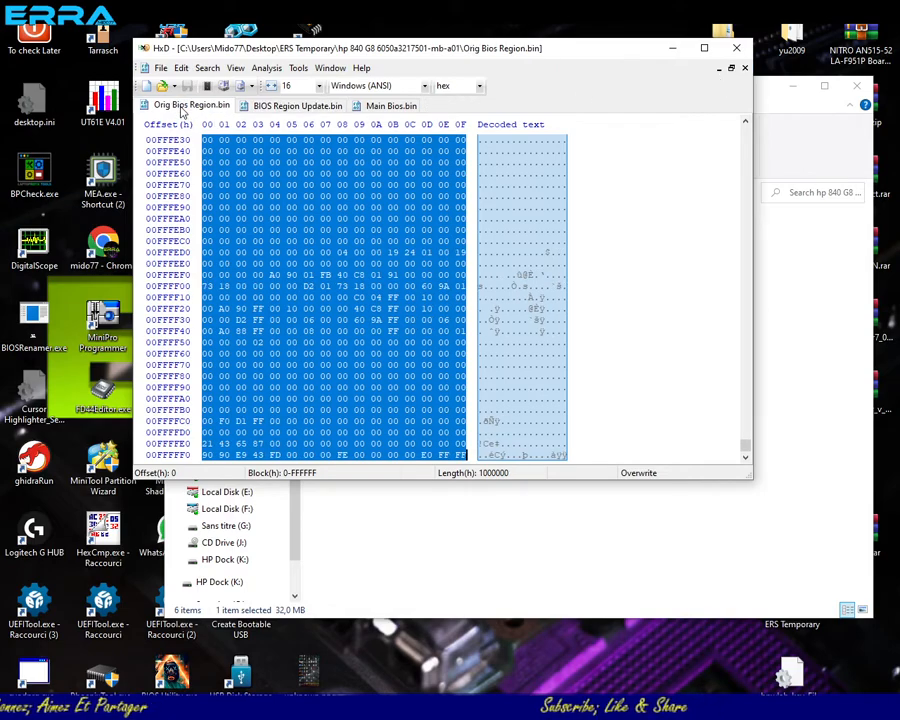
pyautogui.click(745, 68)
# - Clear the block selections in Main Bios.bin and BIOS Region Update.bin
pyautogui.click(288, 105)
pyautogui.scroll(-6, 342, 200)
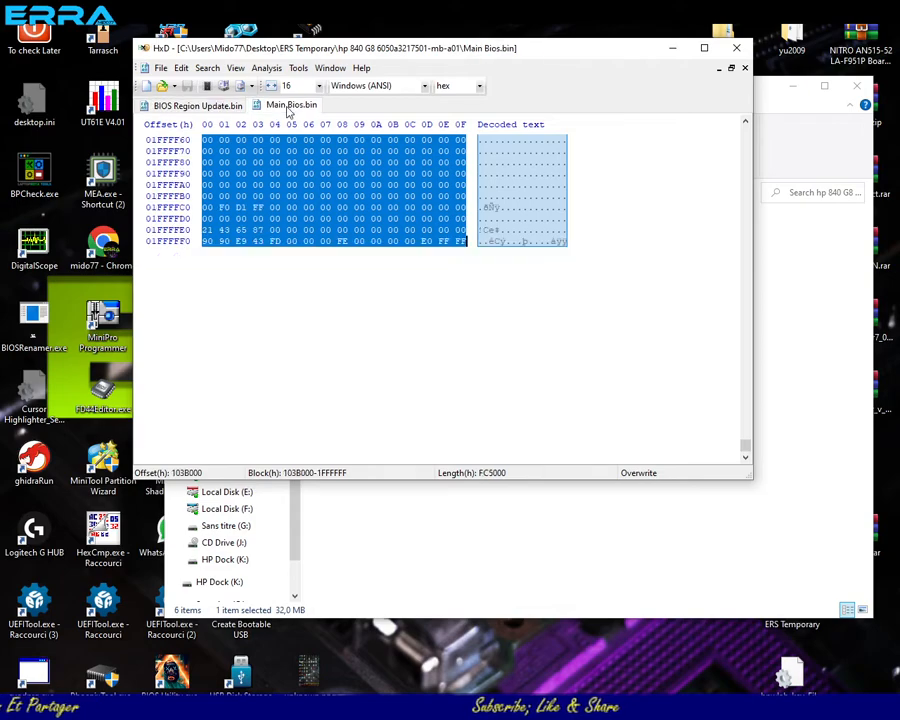
pyautogui.click(342, 196)
pyautogui.scroll(5, 362, 218)
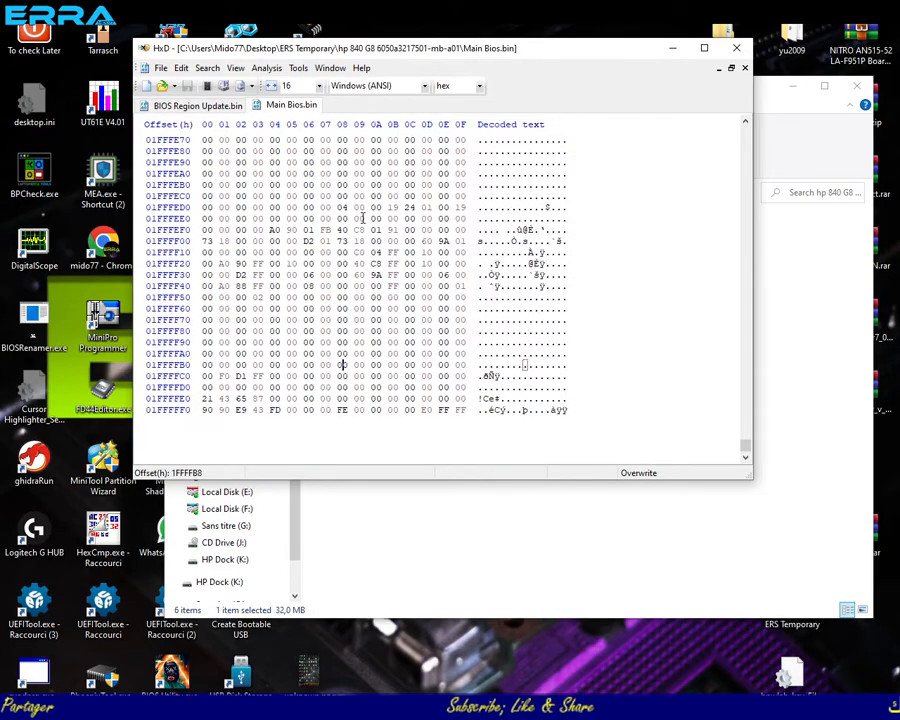
pyautogui.click(198, 110)
pyautogui.click(344, 241)
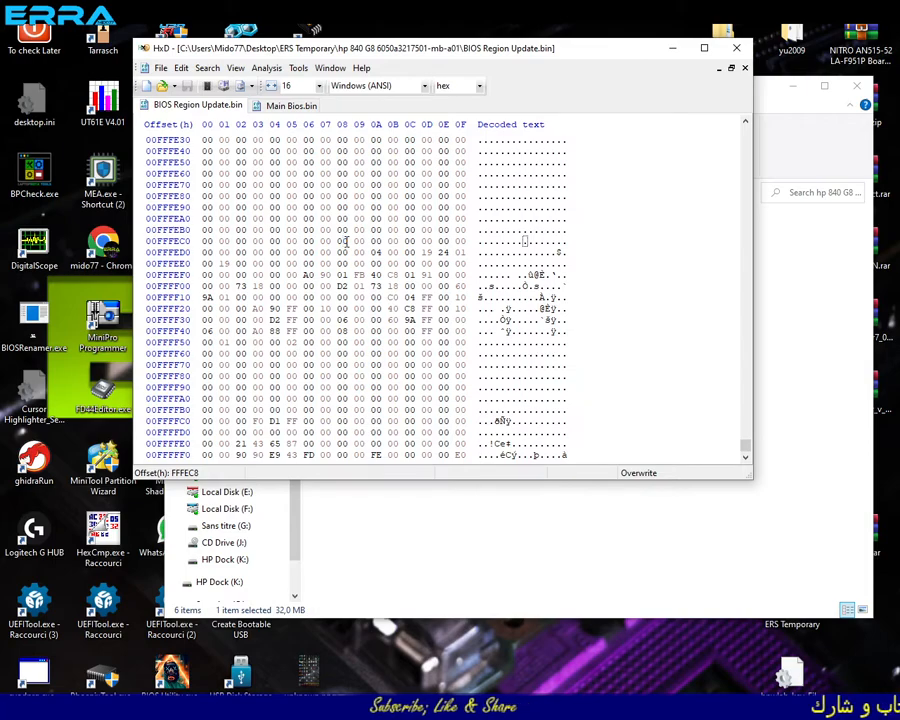
# - Search BIOS Region Update.bin for the text string T76 in all directions
pyautogui.hotkey('ctrl', 'f')
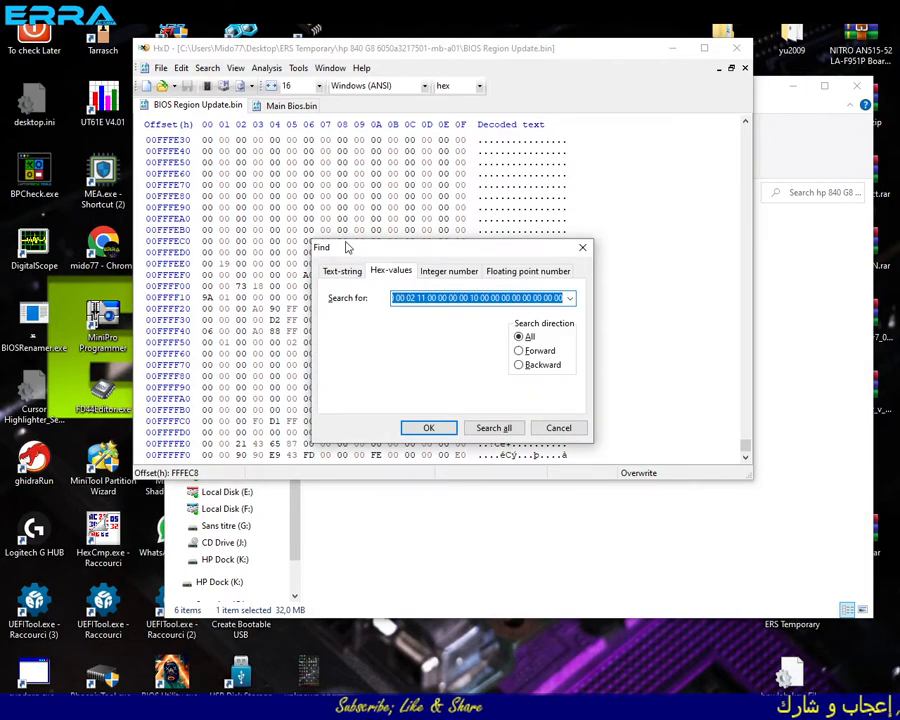
pyautogui.write('78')
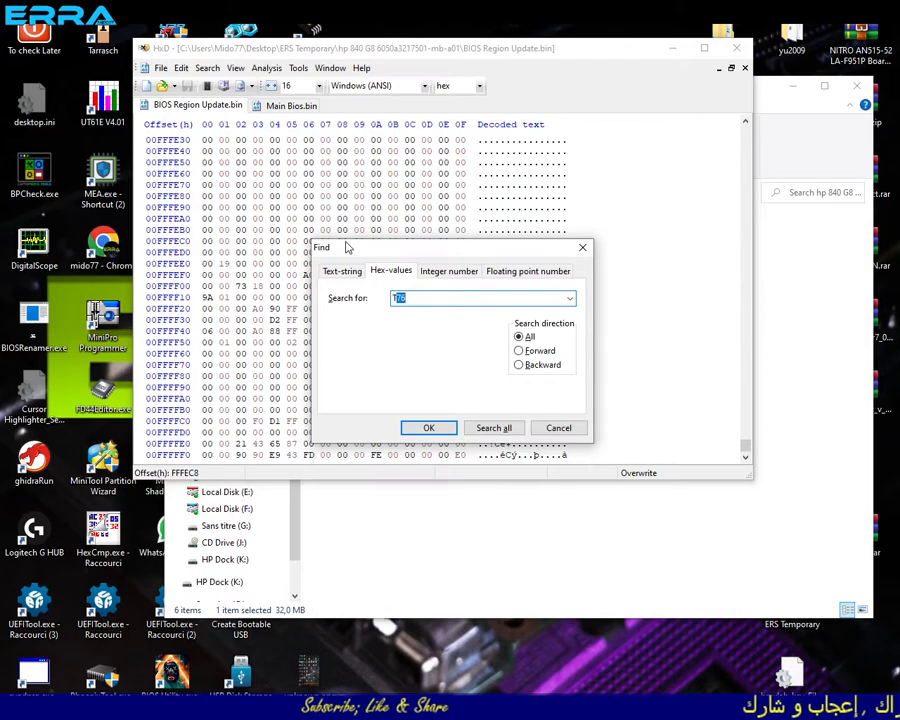
pyautogui.write('76')
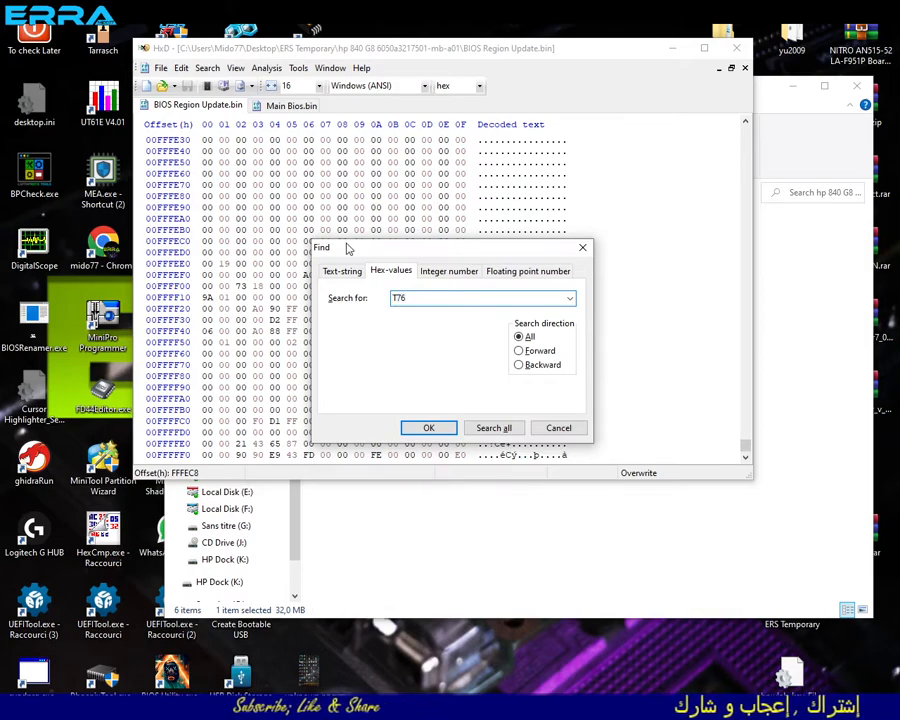
pyautogui.press('Return')
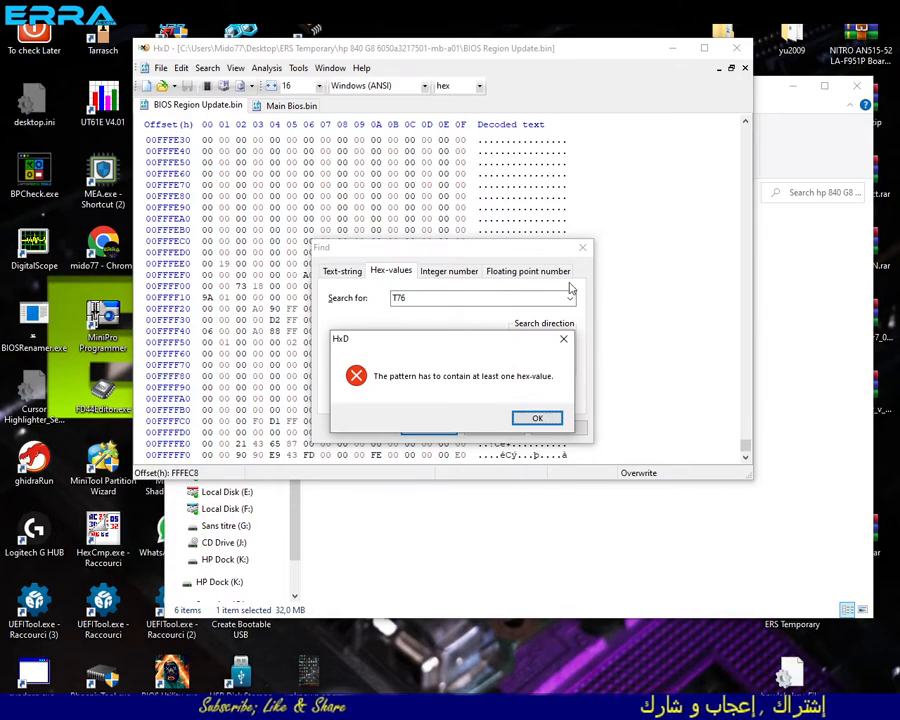
pyautogui.click(539, 418)
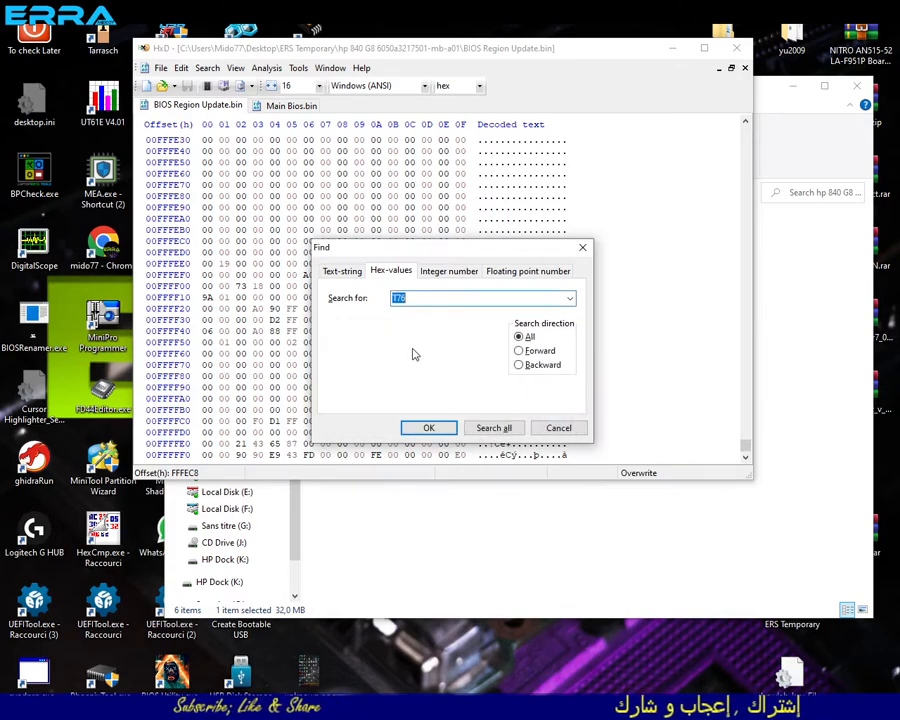
pyautogui.click(342, 270)
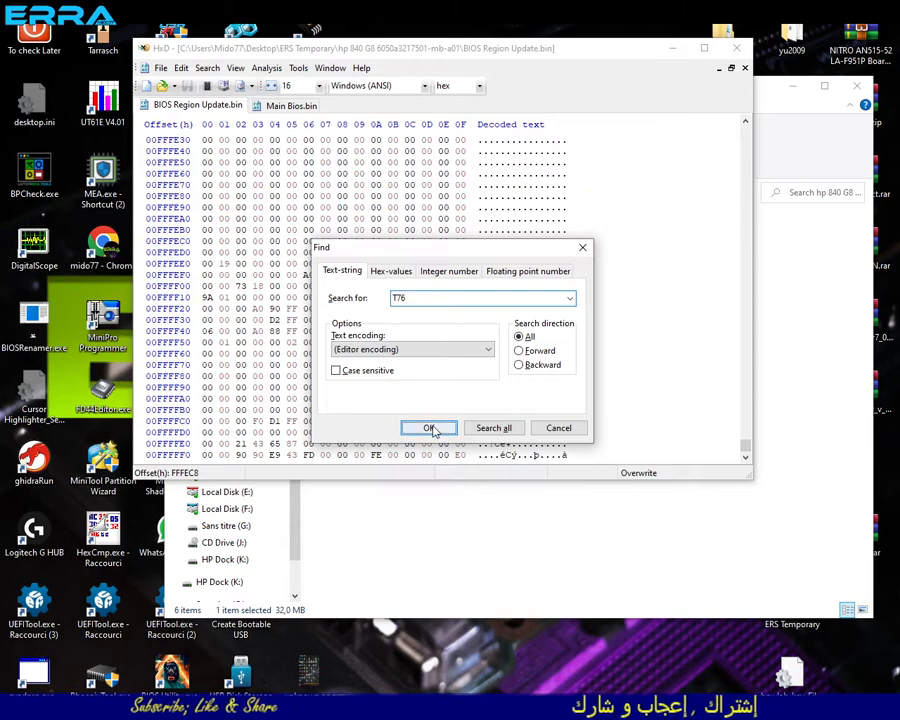
pyautogui.click(430, 428)
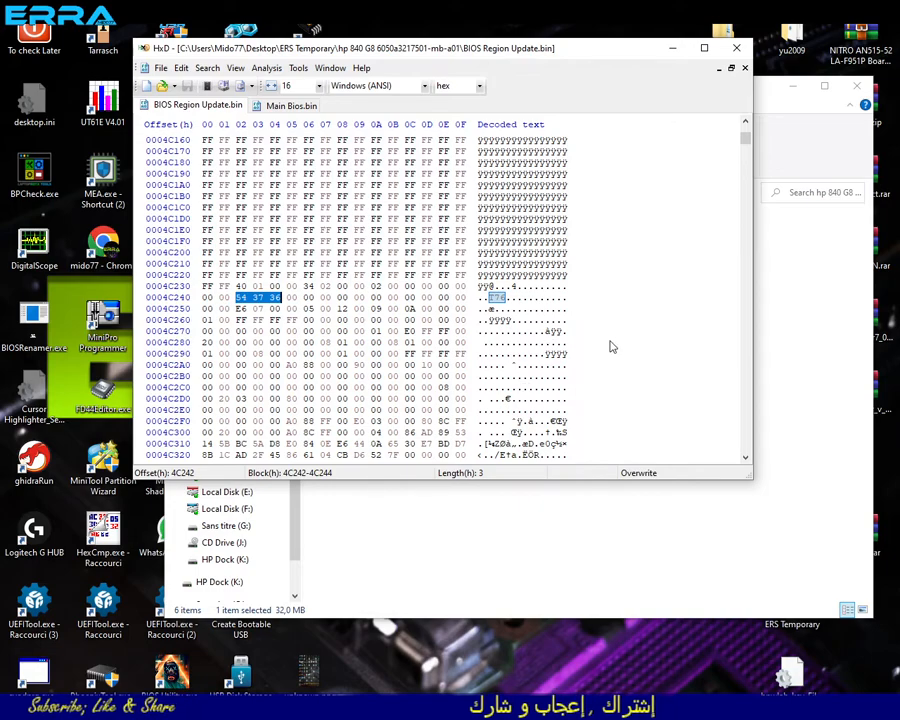
# - Go through the remaining occurrences of T76 in BIOS Region Update.bin and inspect the data preceding the last one
pyautogui.press('F3')
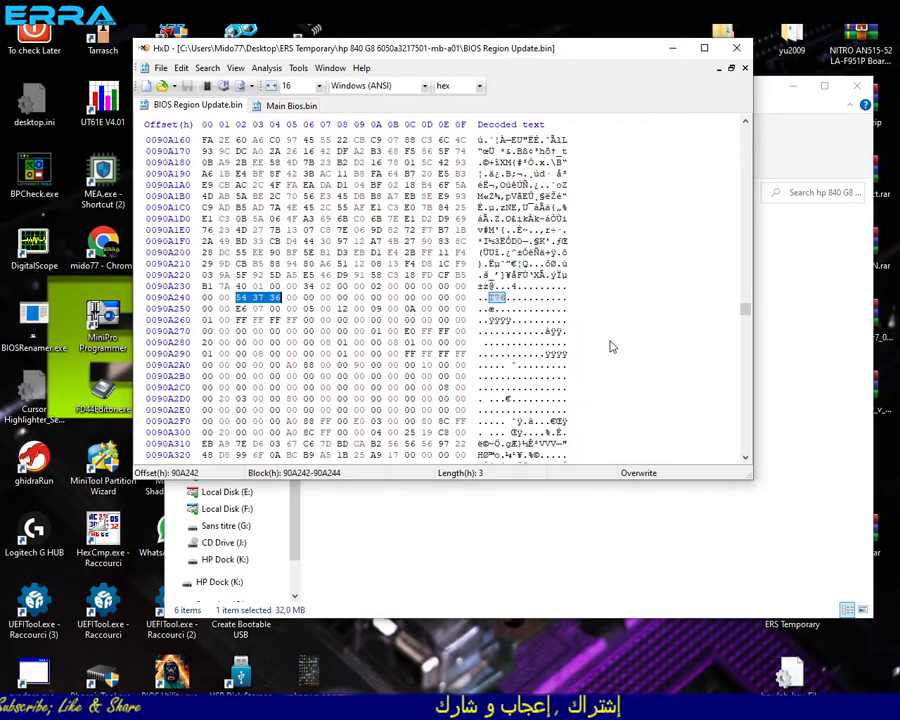
pyautogui.press('F3')
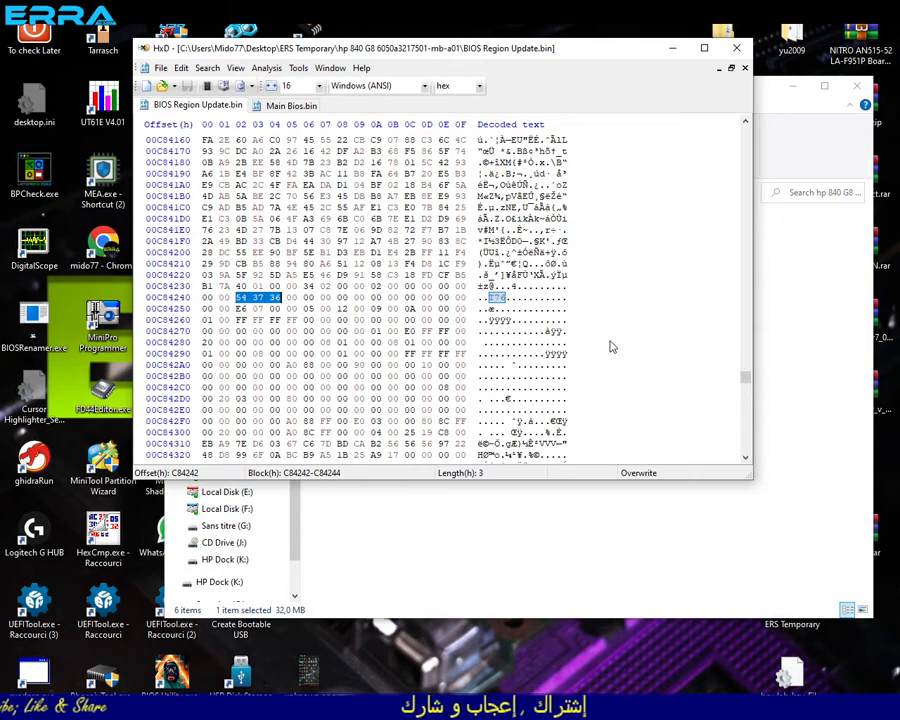
pyautogui.press('F3')
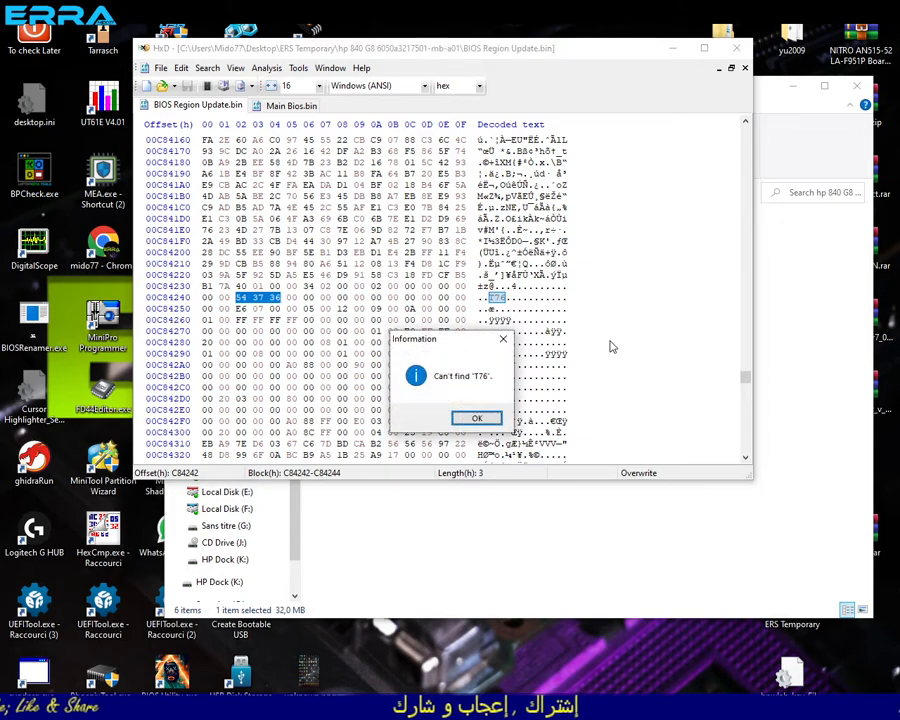
pyautogui.click(478, 419)
pyautogui.scroll(16, 557, 357)
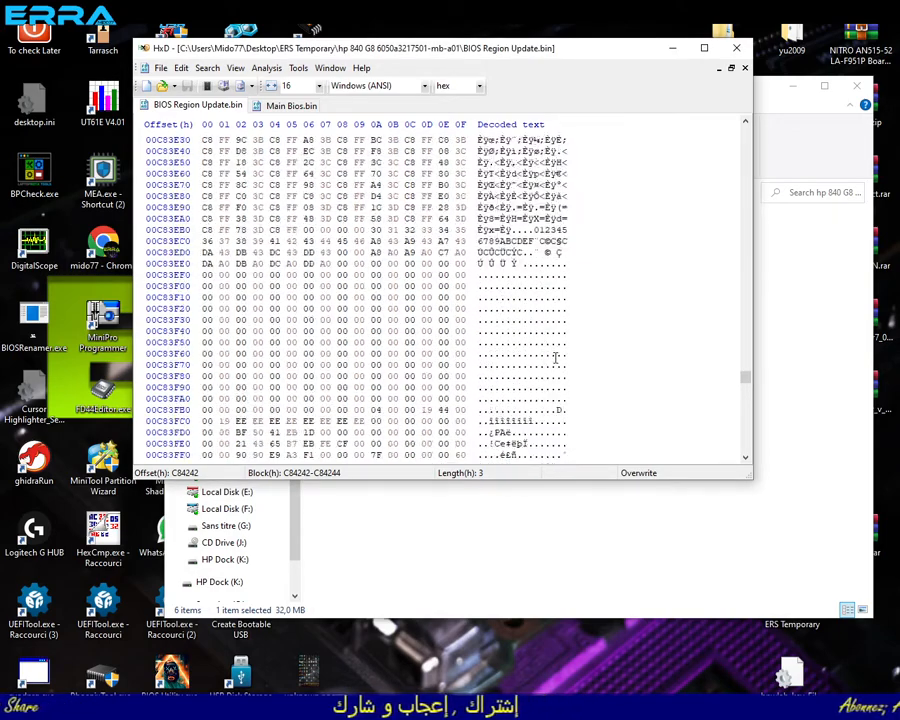
pyautogui.scroll(7, 557, 357)
# - Go to hex offset 1000000, counted from the beginning, in Main Bios.bin
pyautogui.click(285, 106)
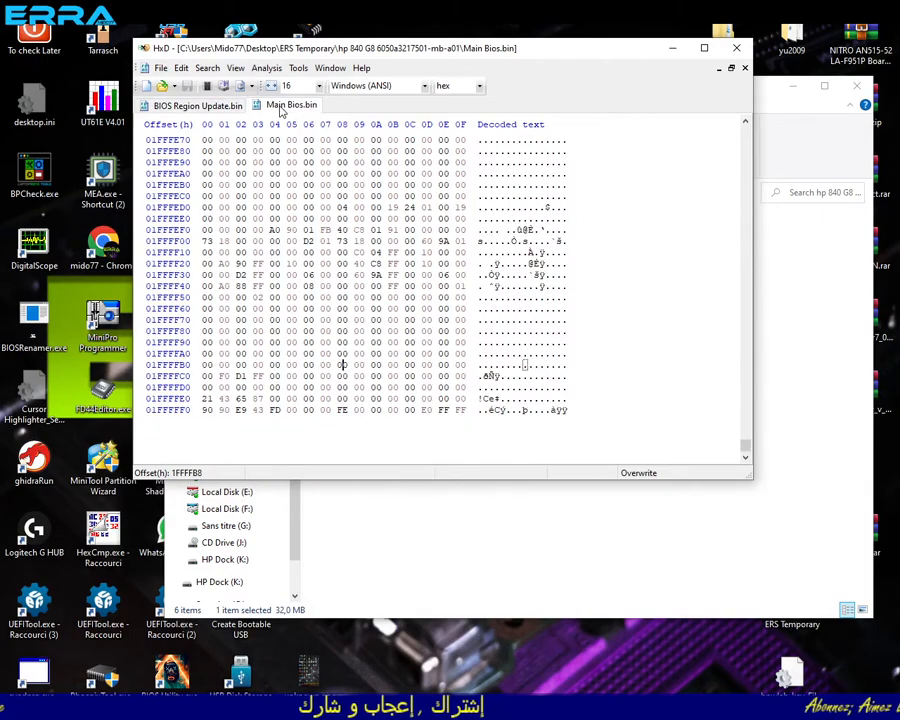
pyautogui.click(196, 105)
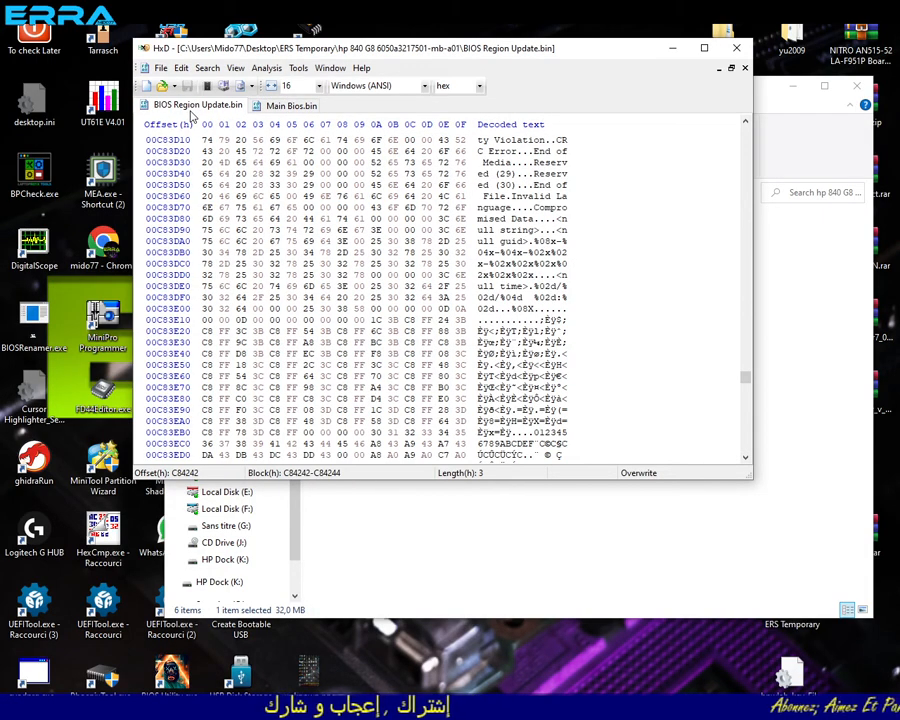
pyautogui.click(283, 106)
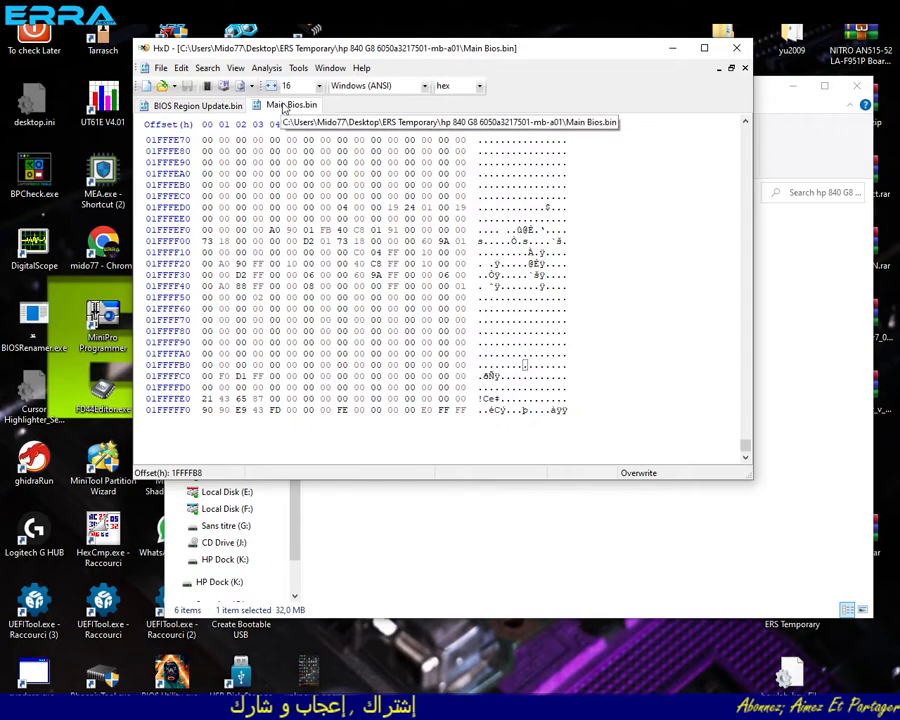
pyautogui.click(207, 68)
pyautogui.click(225, 146)
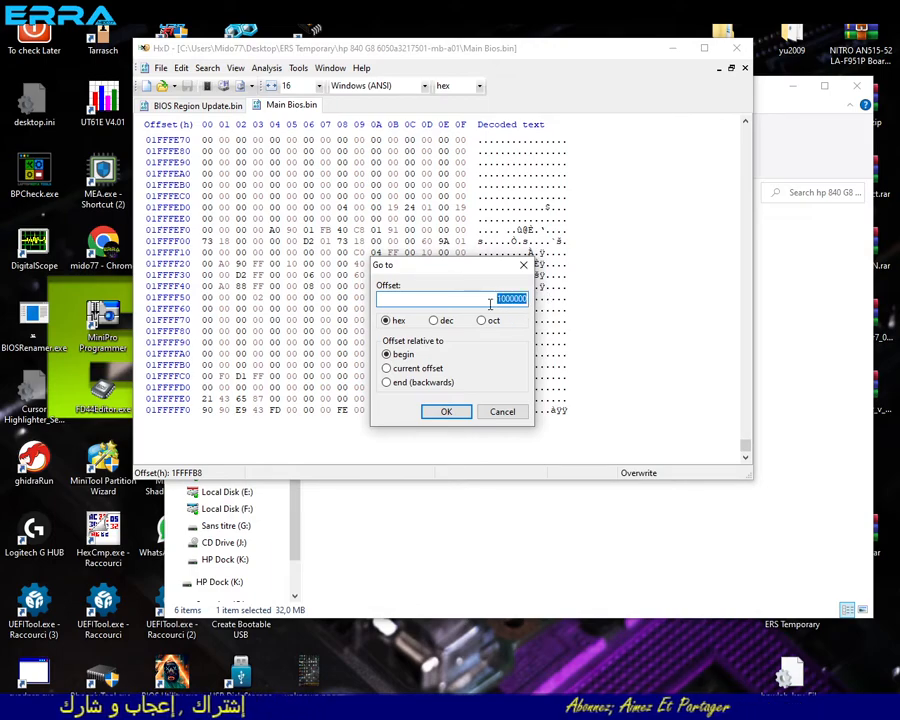
pyautogui.click(446, 411)
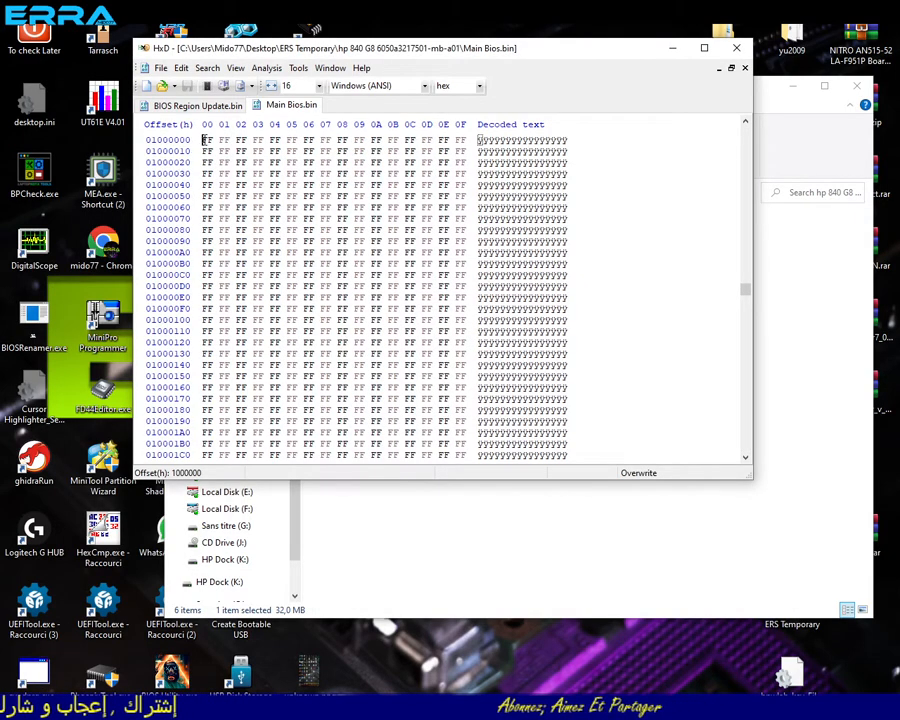
# - Copy the entire contents of BIOS Region Update.bin and overwrite Main Bios.bin with them from offset 1000000 using Paste write
pyautogui.click(192, 106)
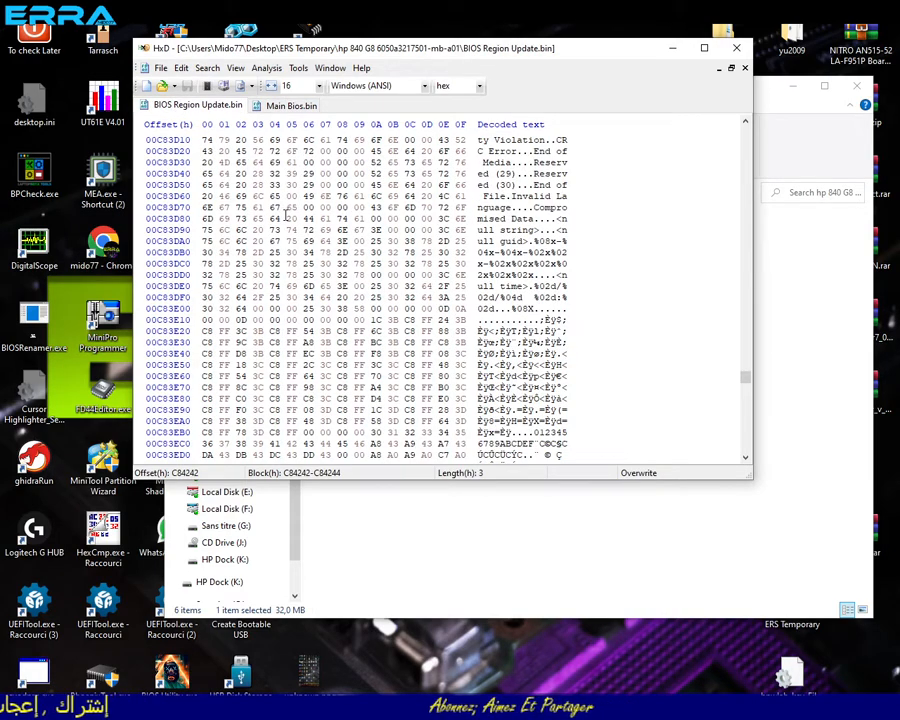
pyautogui.hotkey('ctrl', 'a')
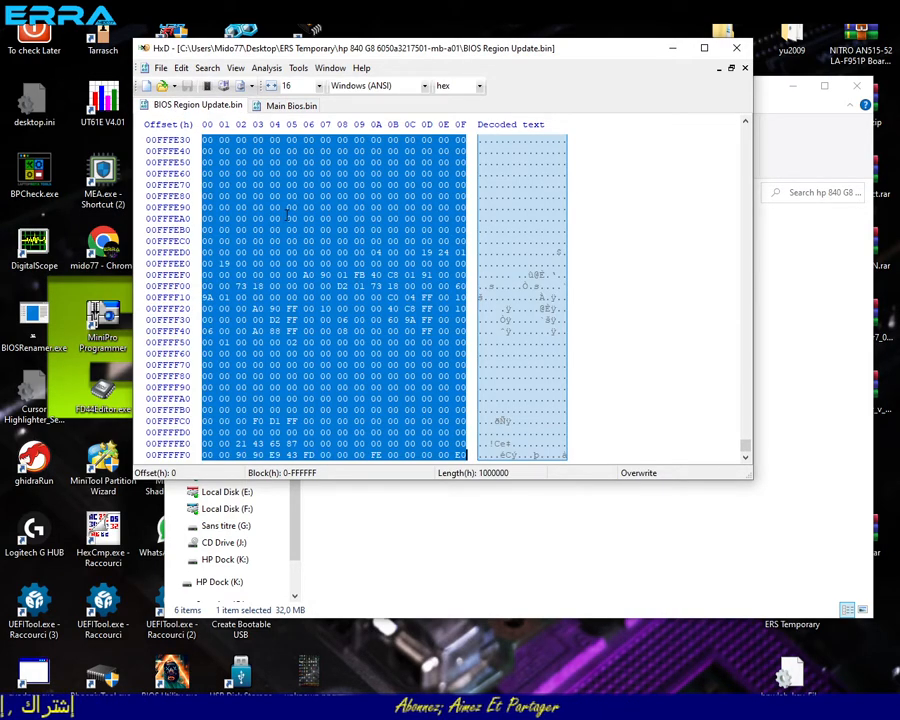
pyautogui.rightClick(287, 231)
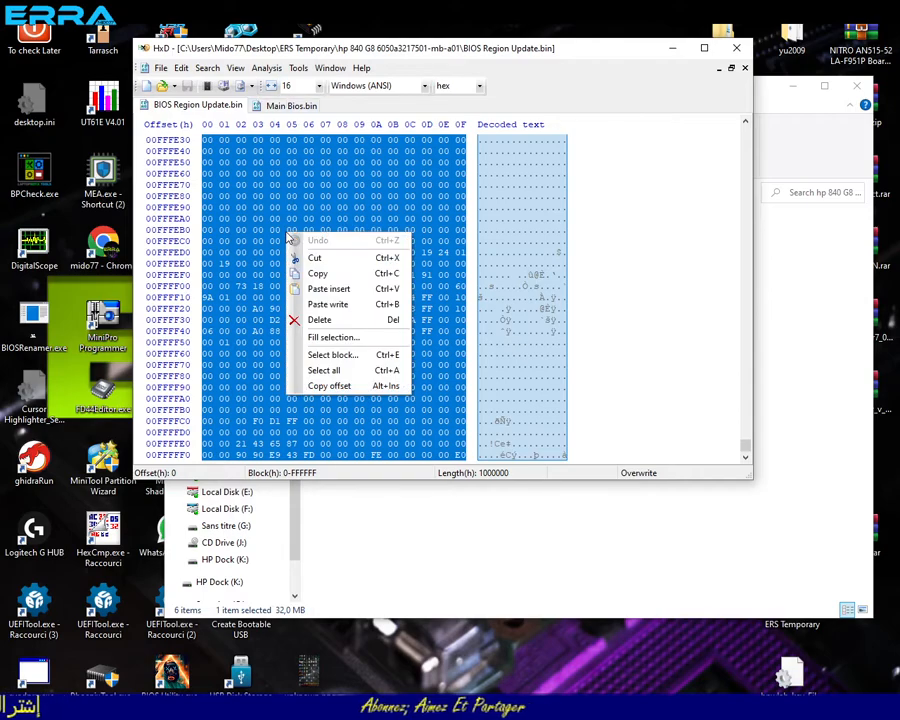
pyautogui.click(304, 274)
pyautogui.click(291, 106)
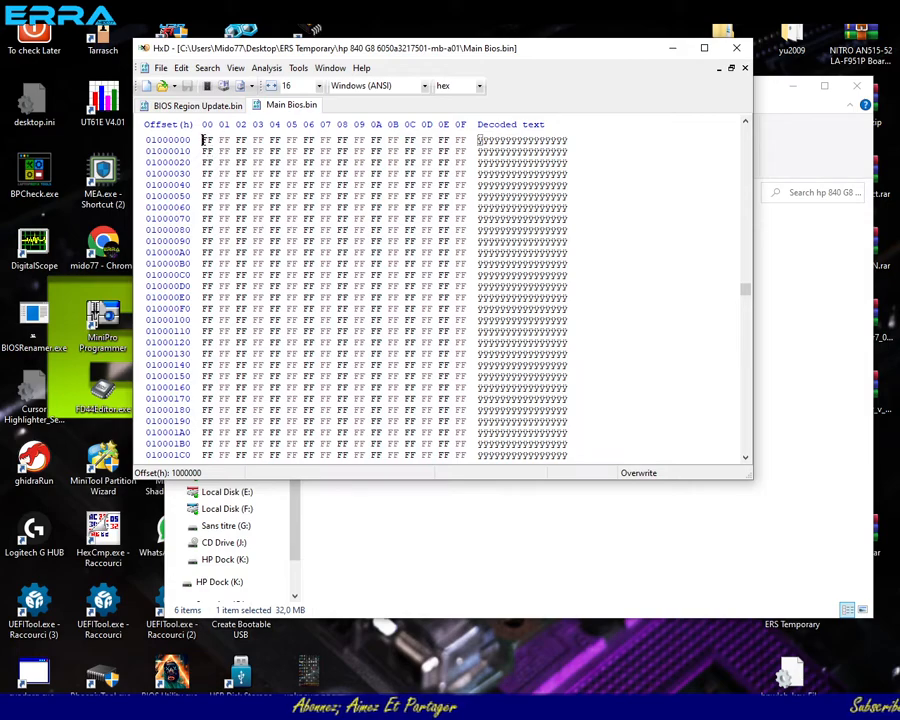
pyautogui.rightClick(204, 140)
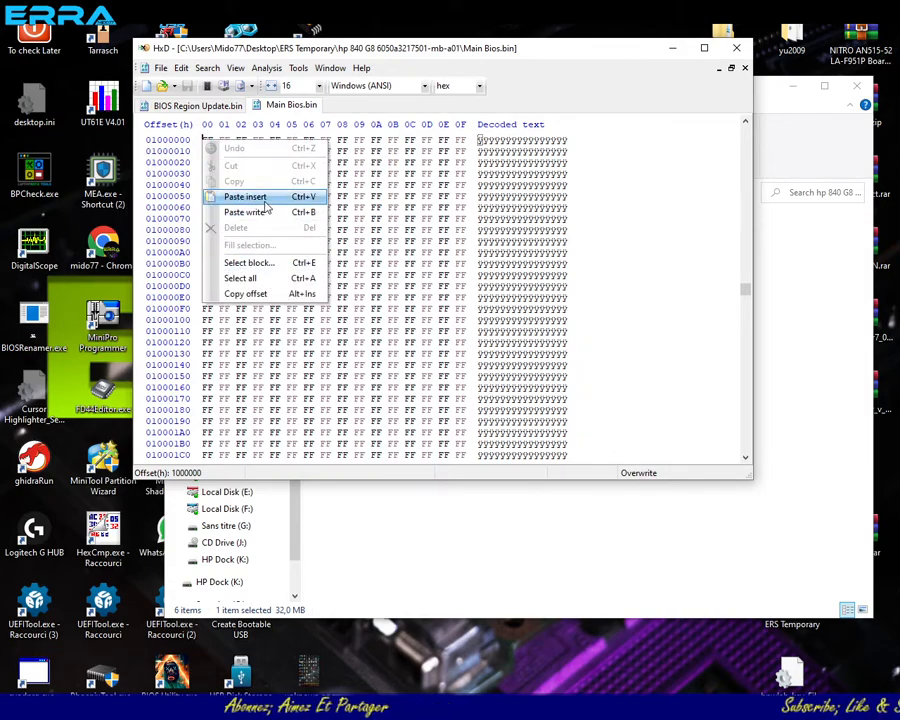
pyautogui.click(262, 213)
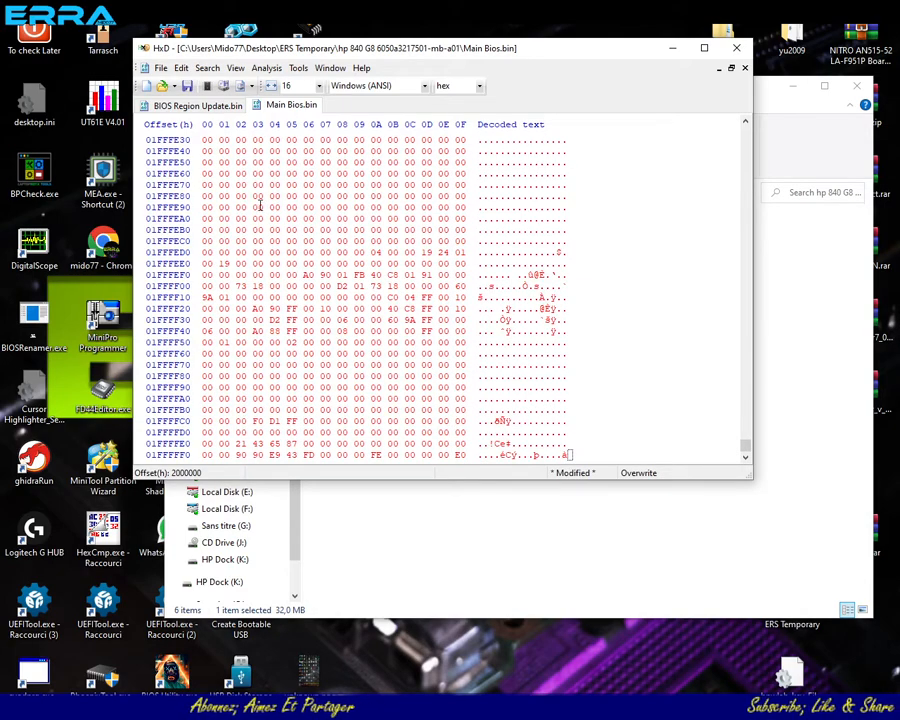
# - Save the modified Main Bios.bin as a new file named Bios Image Update.bin in the same folder
pyautogui.click(160, 70)
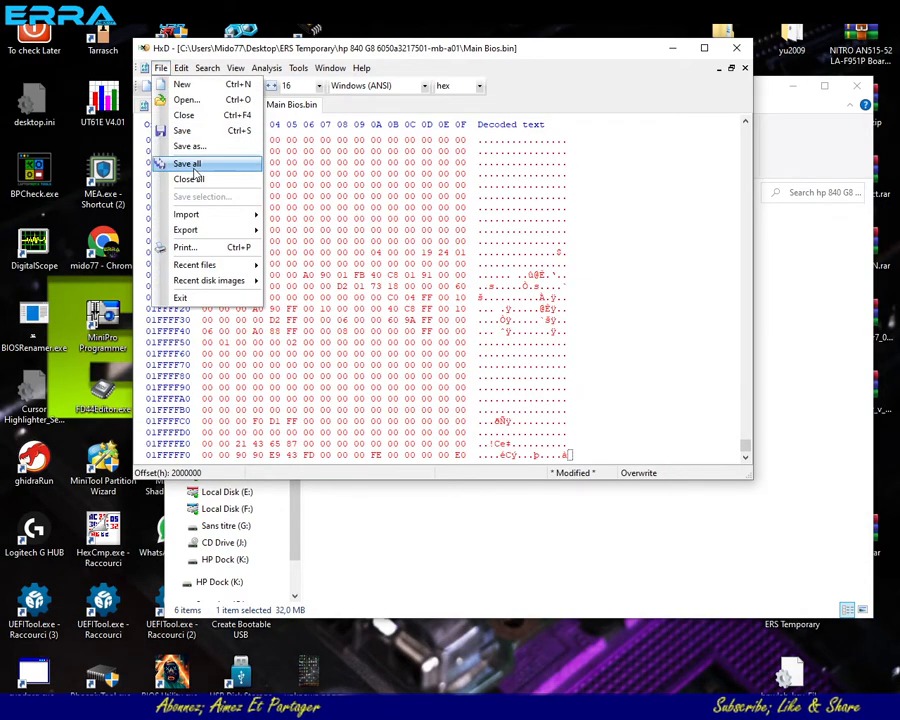
pyautogui.click(190, 147)
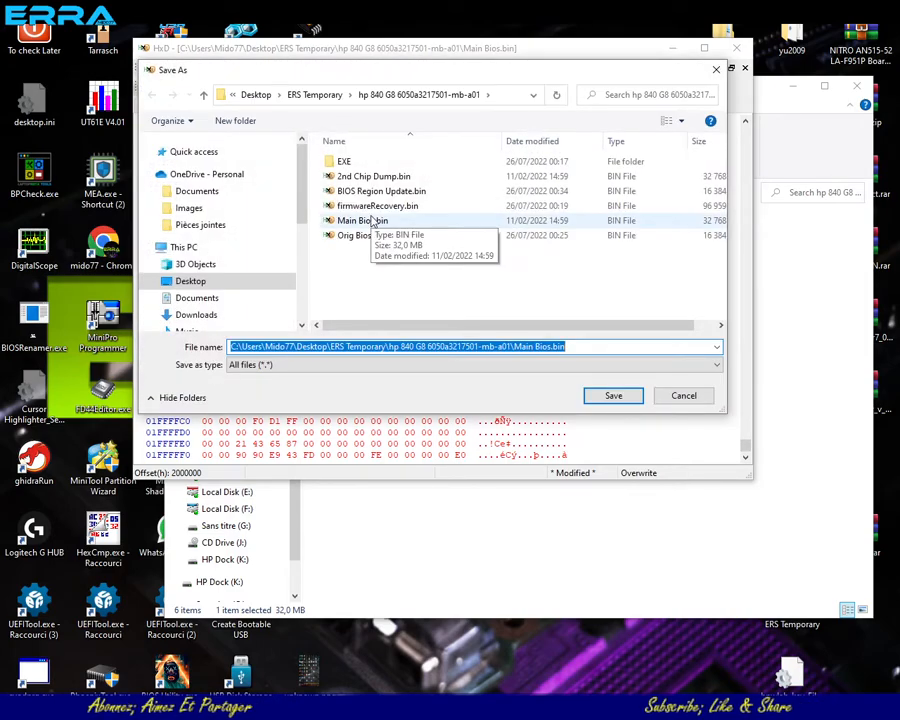
pyautogui.write('Bi')
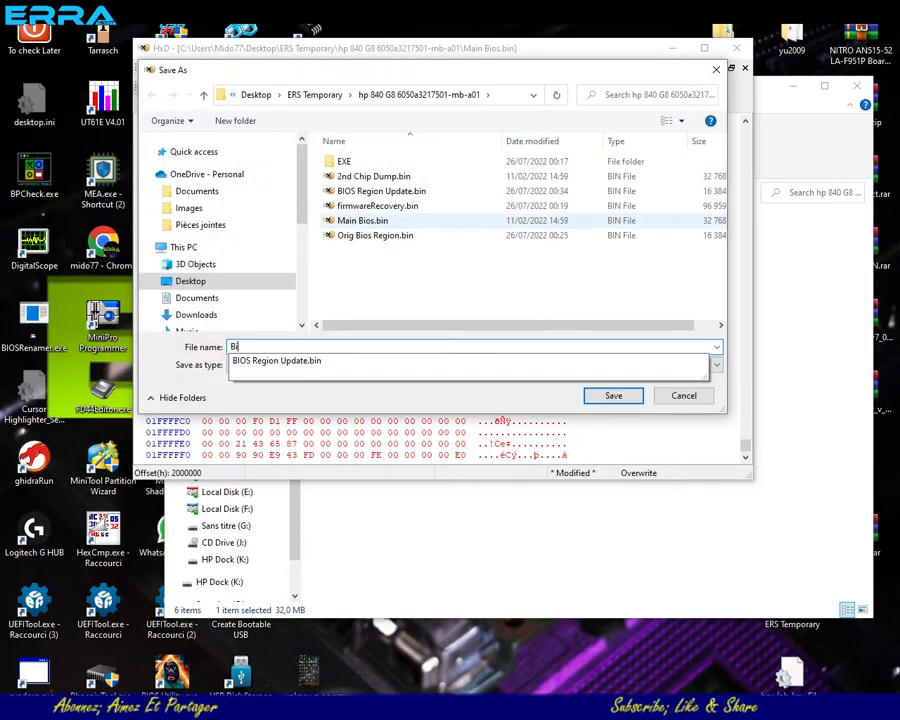
pyautogui.write('os Image Update')
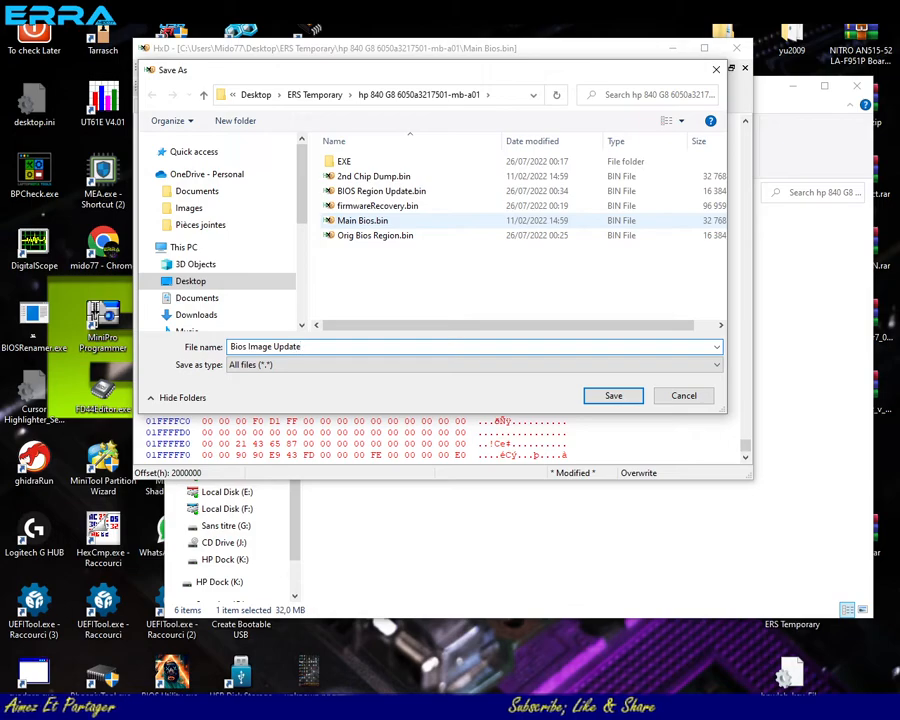
pyautogui.write('.bin')
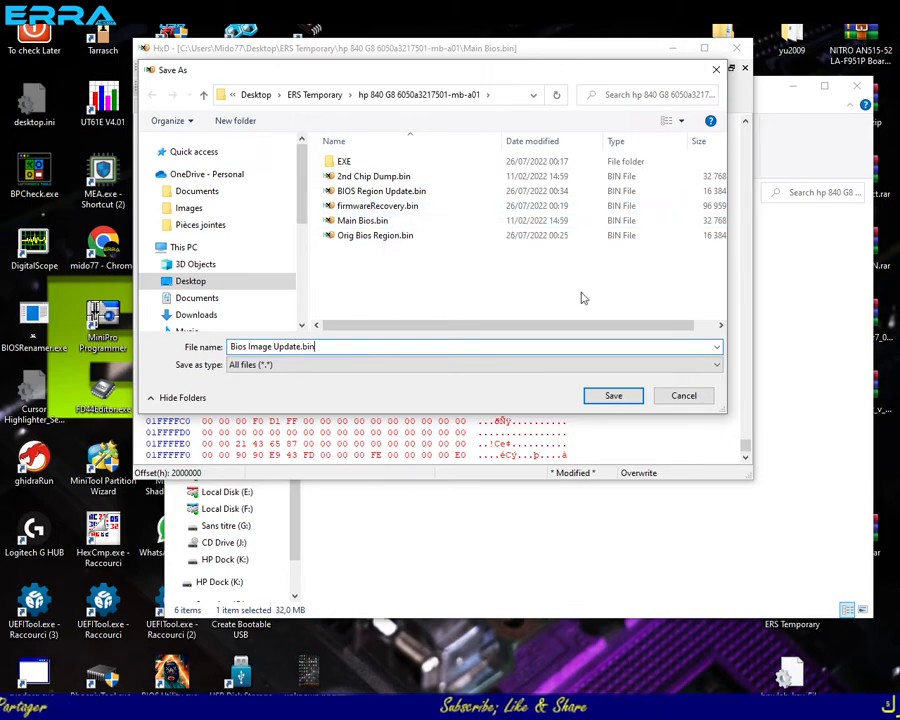
pyautogui.click(613, 396)
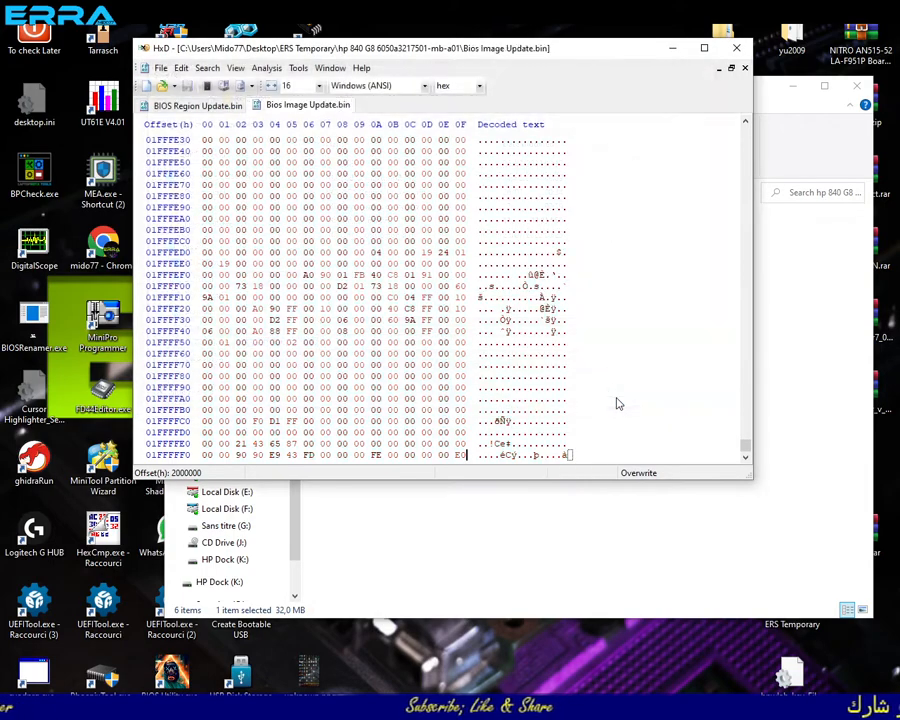
# - Sort the project folder by modification date and check the partition layout of Bios Image Update.bin with BPCheck
pyautogui.click(775, 418)
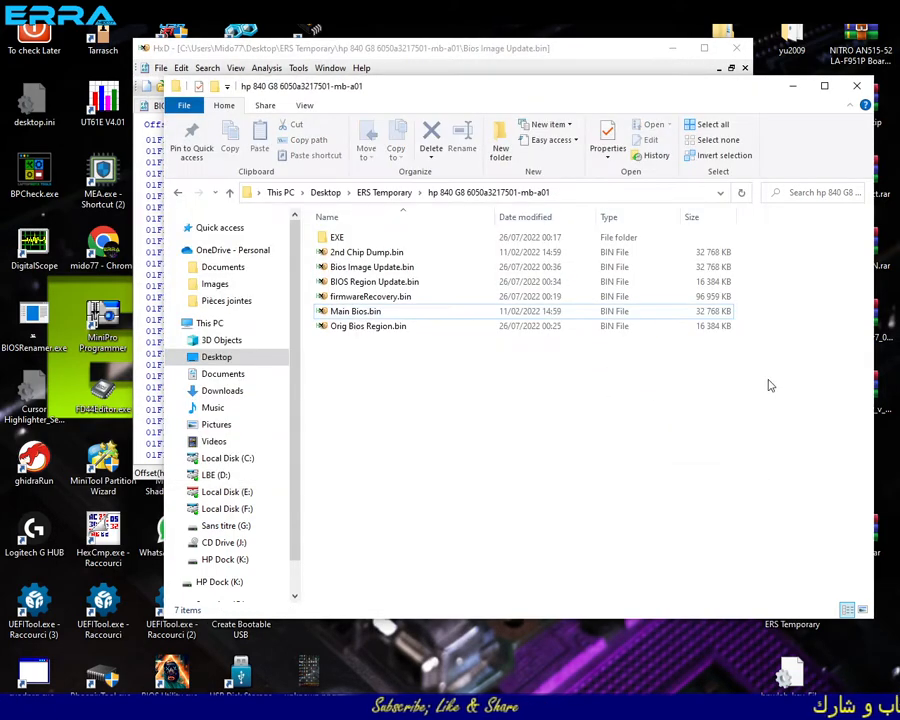
pyautogui.click(516, 214)
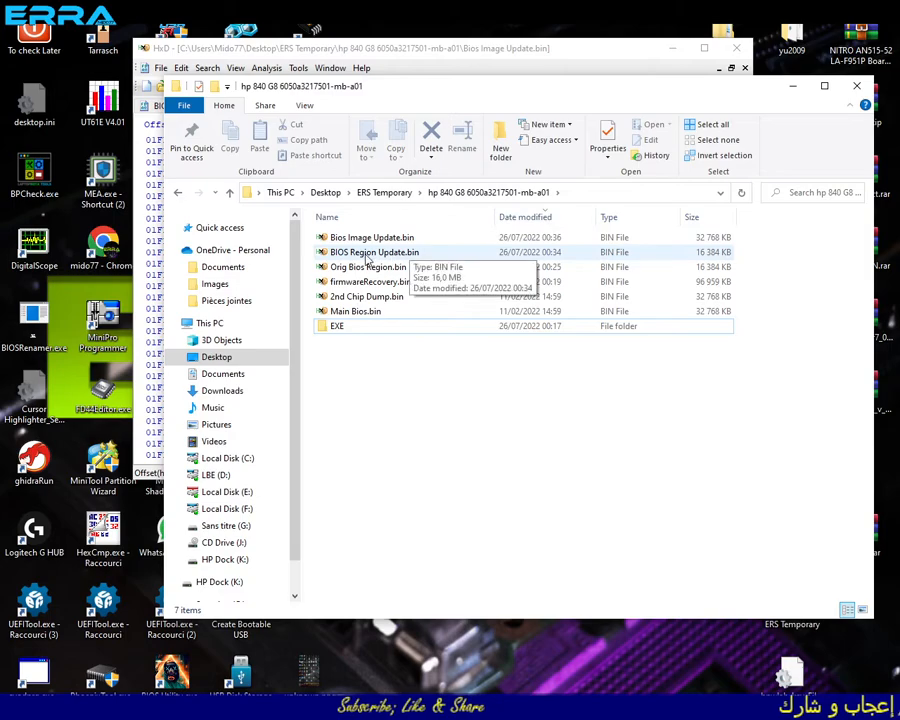
pyautogui.click(324, 241)
pyautogui.moveTo(324, 241); pyautogui.dragTo(35, 175)
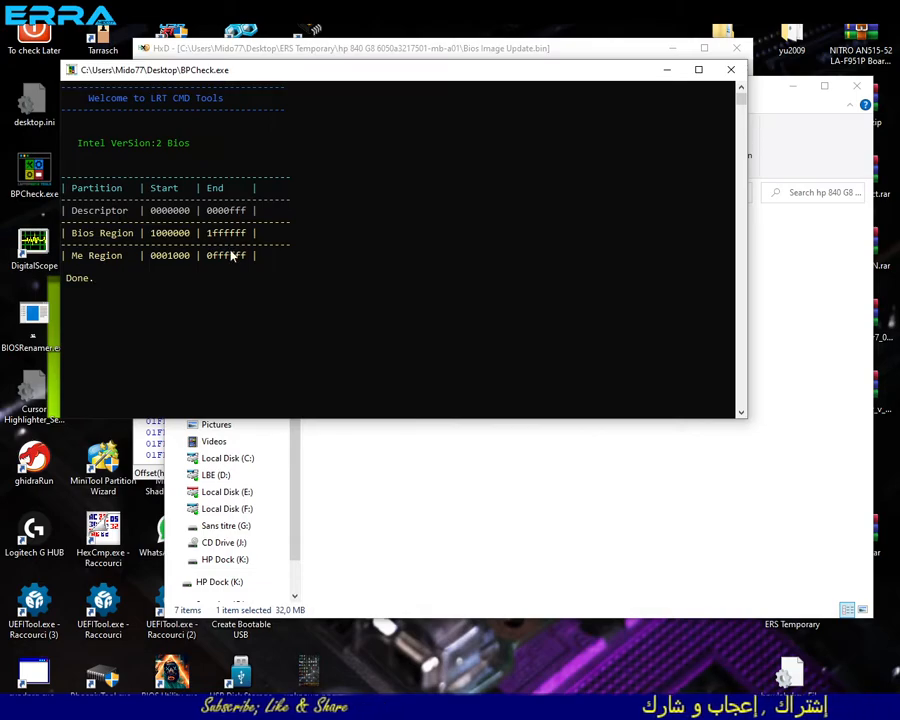
pyautogui.click(727, 72)
# - Analyze Bios Image Update.bin in ME Analyzer without extra options, enlarging its window for the report
pyautogui.moveTo(326, 246); pyautogui.dragTo(103, 178)
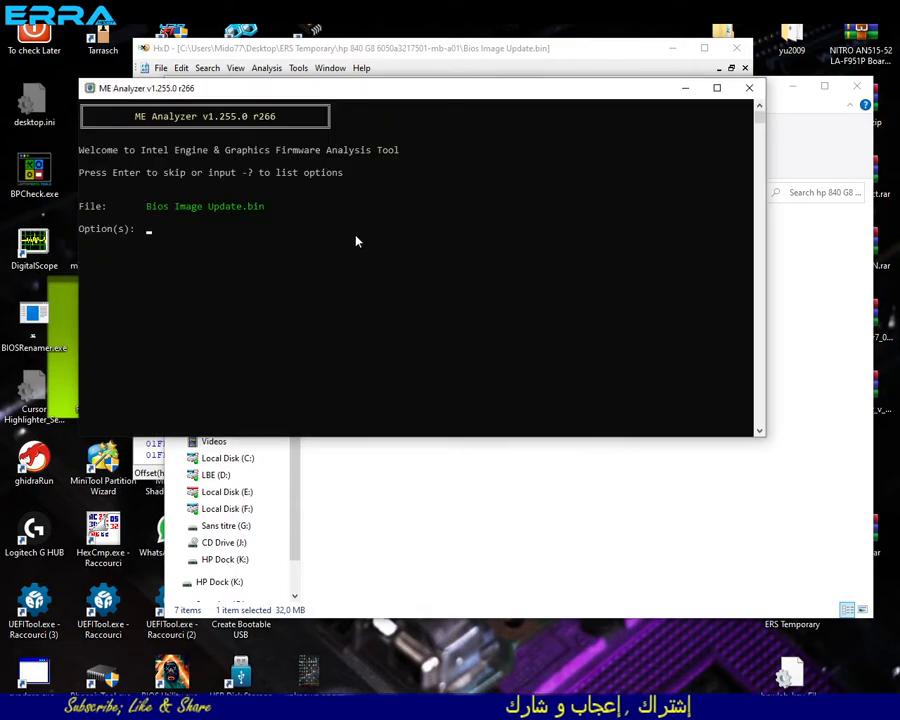
pyautogui.press('Return')
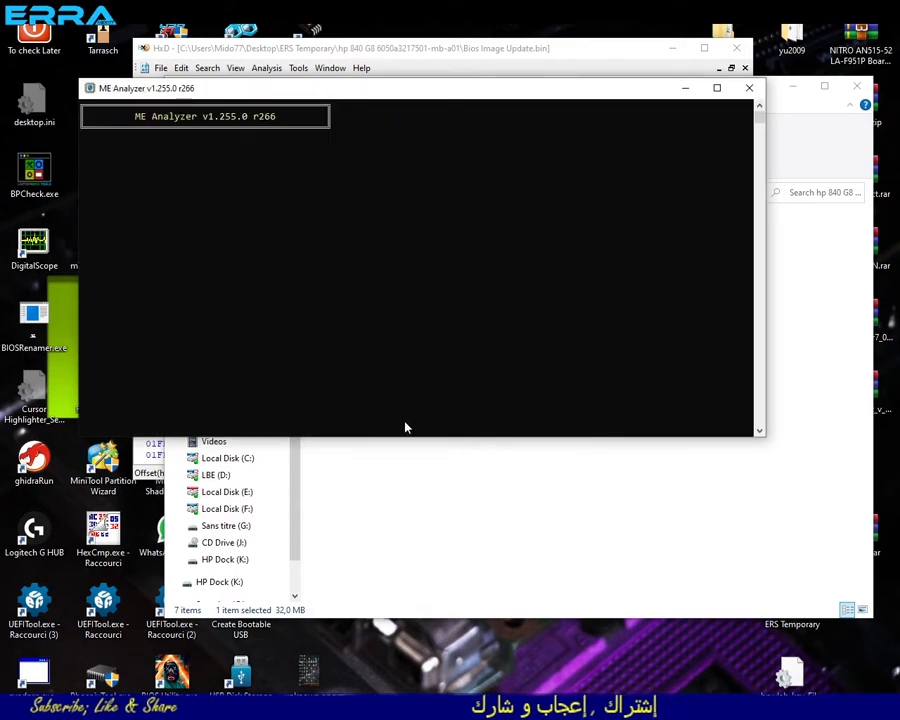
pyautogui.moveTo(413, 438); pyautogui.dragTo(413, 660)
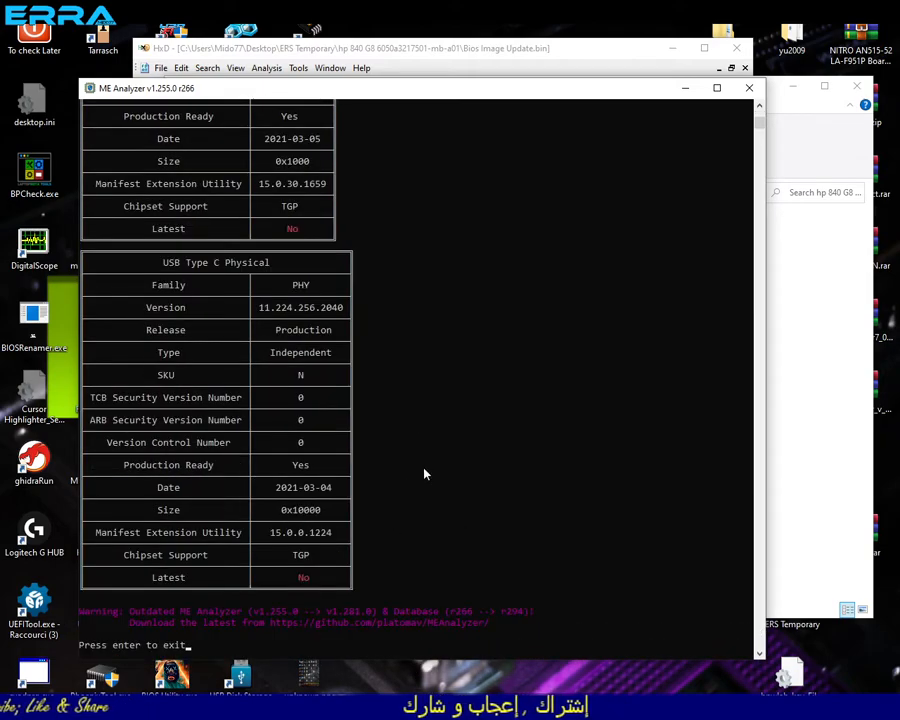
# - Examine the ME Analyzer report's version notice and ME file system state, then narrow its window and return to the project folder
pyautogui.moveTo(131, 615); pyautogui.dragTo(430, 625)
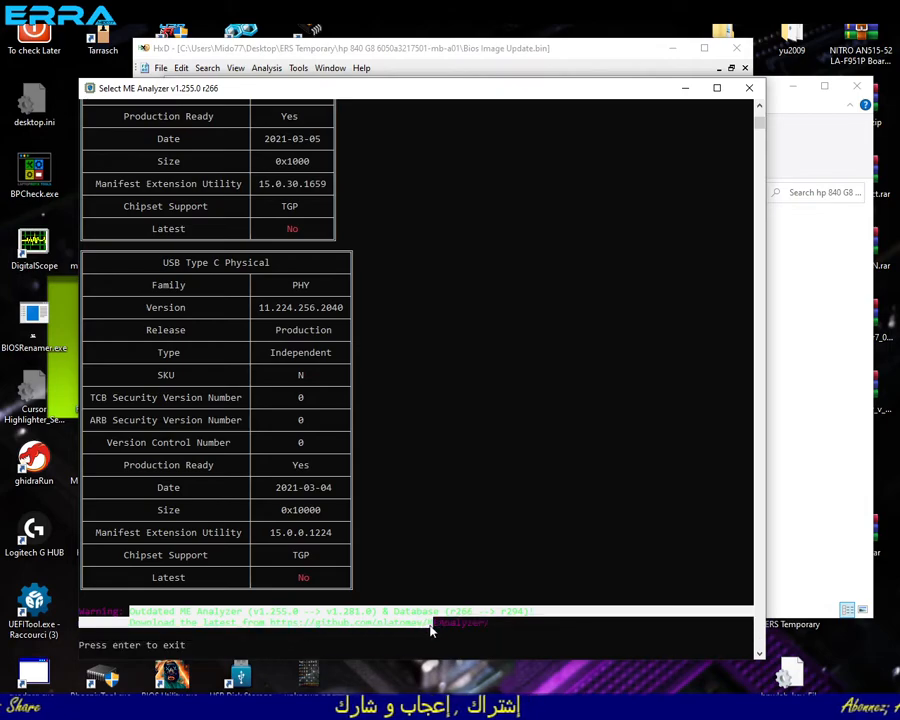
pyautogui.click(462, 588)
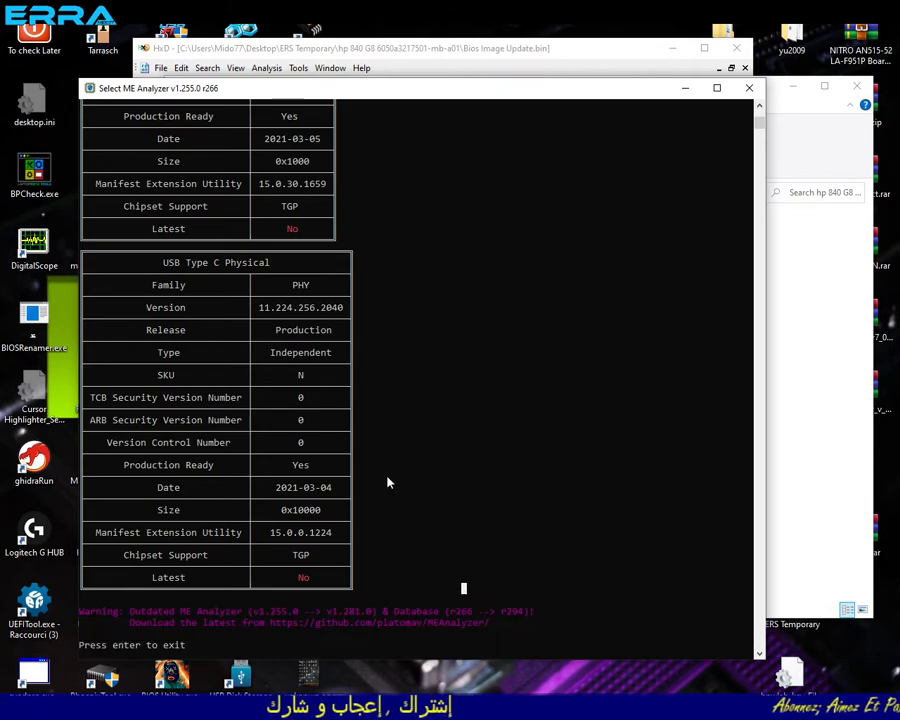
pyautogui.scroll(6, 321, 482)
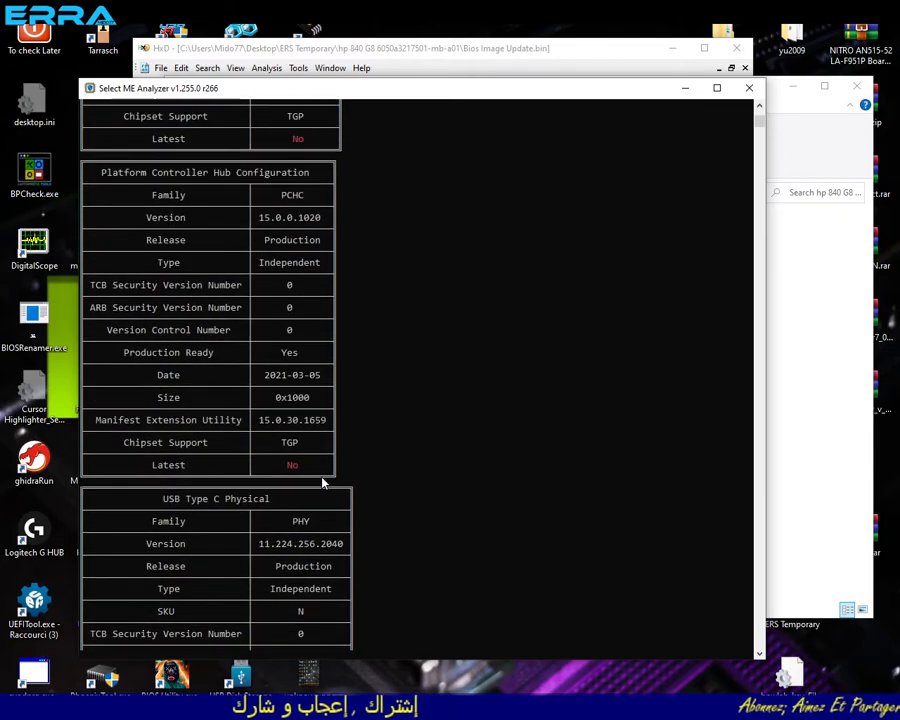
pyautogui.scroll(8, 321, 482)
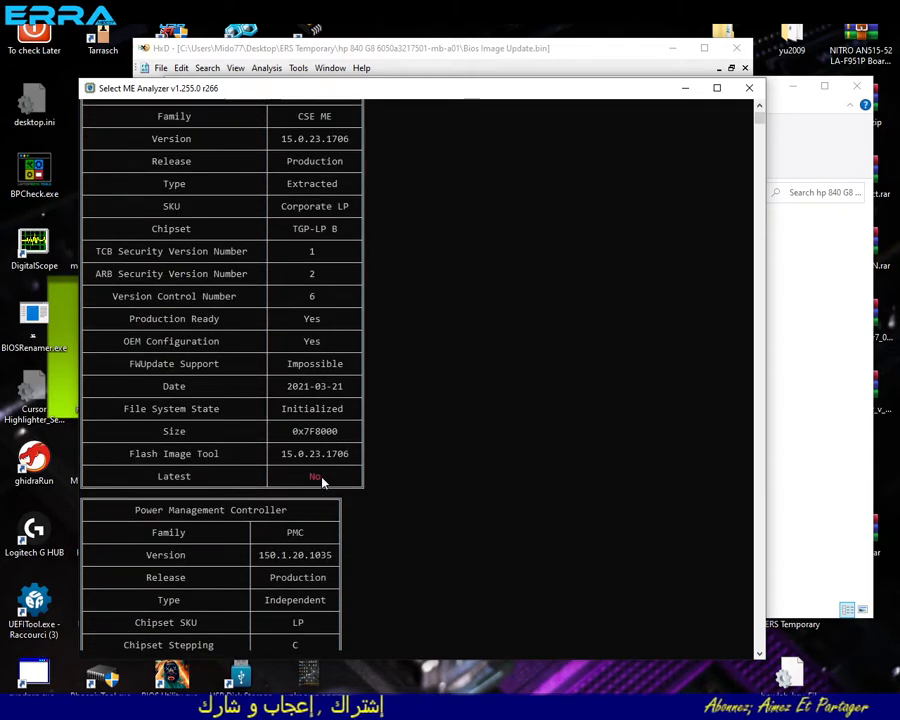
pyautogui.scroll(2, 321, 482)
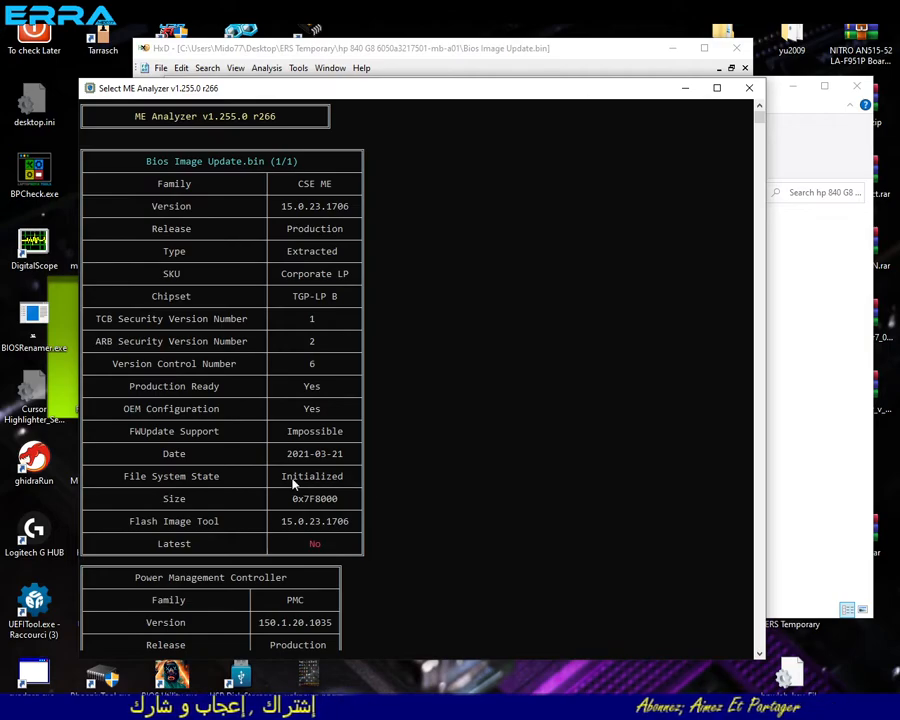
pyautogui.moveTo(286, 482); pyautogui.dragTo(350, 484)
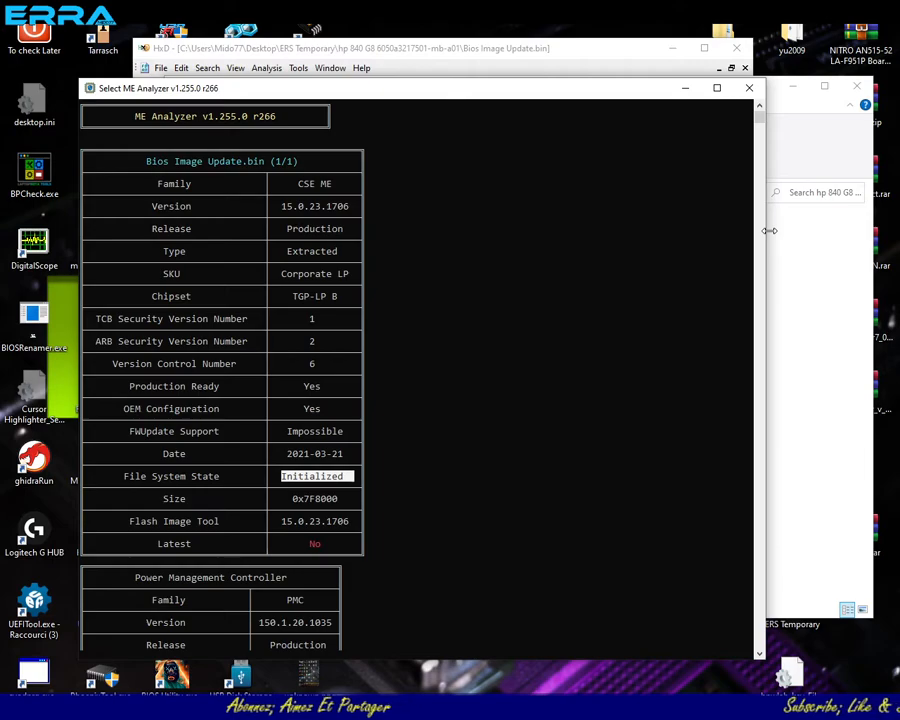
pyautogui.moveTo(769, 230); pyautogui.dragTo(493, 262)
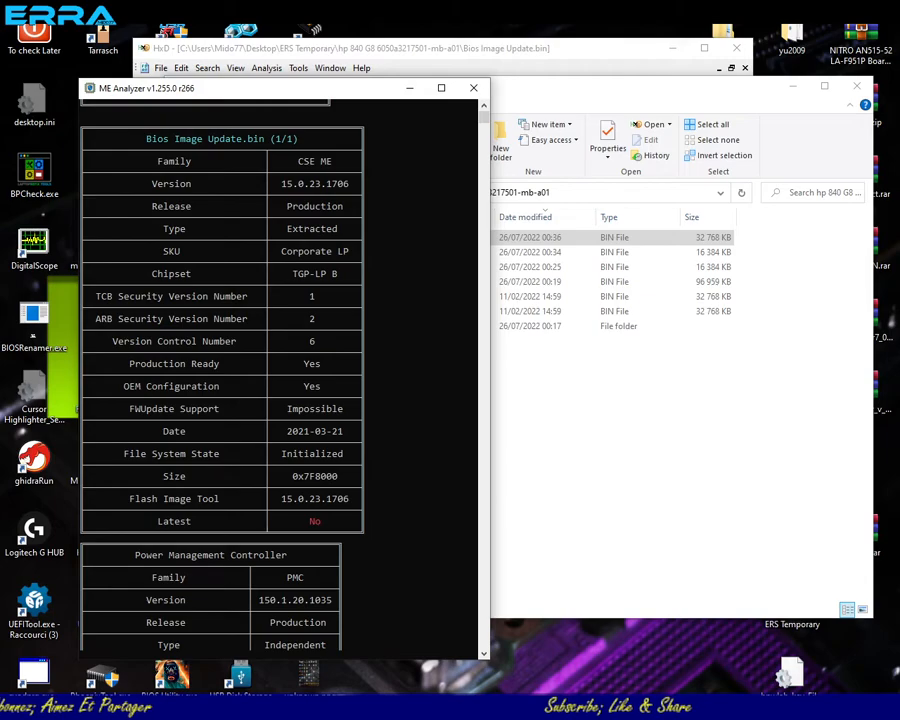
pyautogui.click(632, 411)
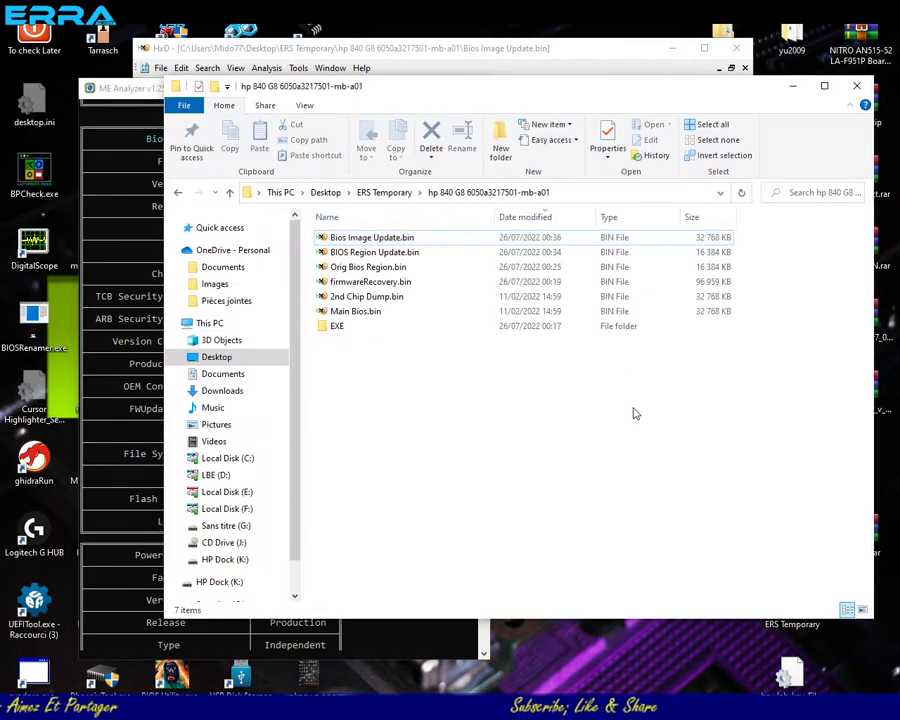